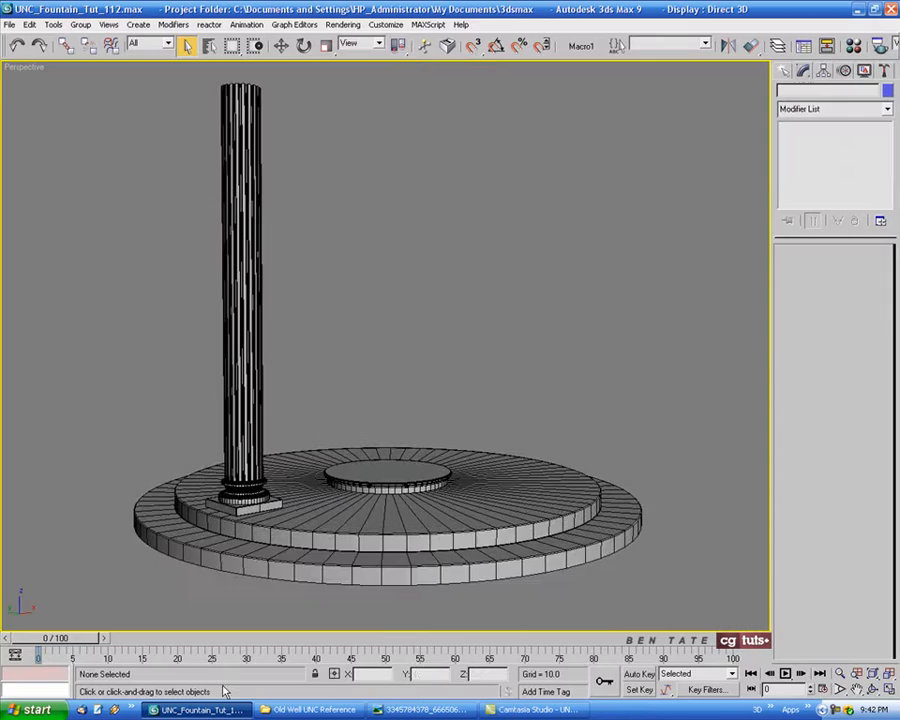
Create a cylinder centred on the column in the Top view, radius about 8.35 and height about 2.6.
key("alt+w")
left_click(378, 332)
key("alt+w")
scroll(395, 340, "up", 5)
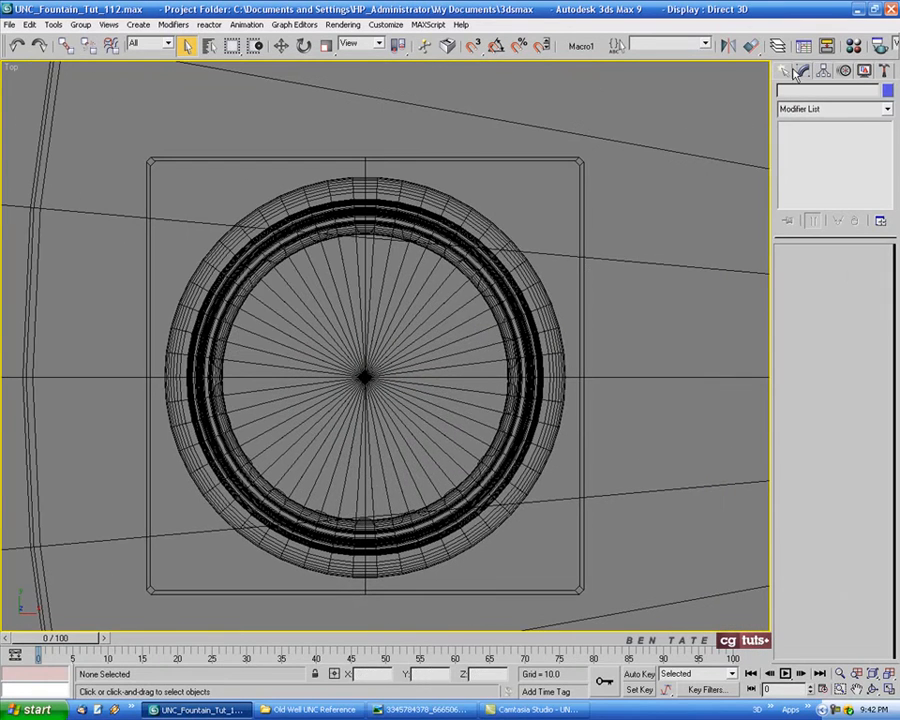
left_click(785, 72)
left_click(808, 190)
scroll(383, 380, "up", 2)
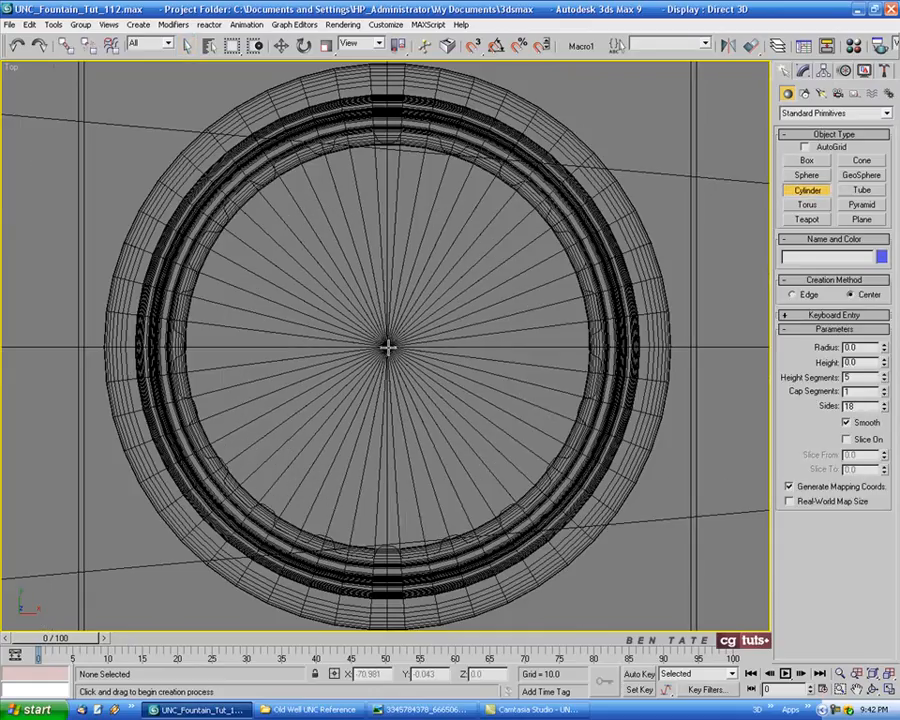
left_click_drag(387, 347, 384, 600)
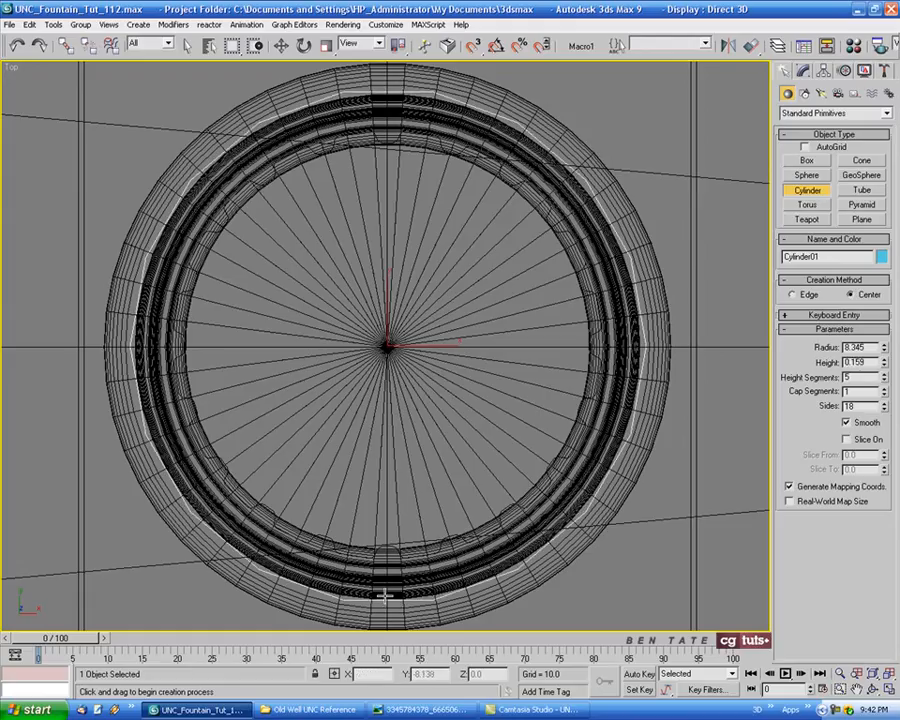
Move the new cylinder up in the Front view so its base slightly overlaps the top of the fluted column shaft.
key("alt+w")
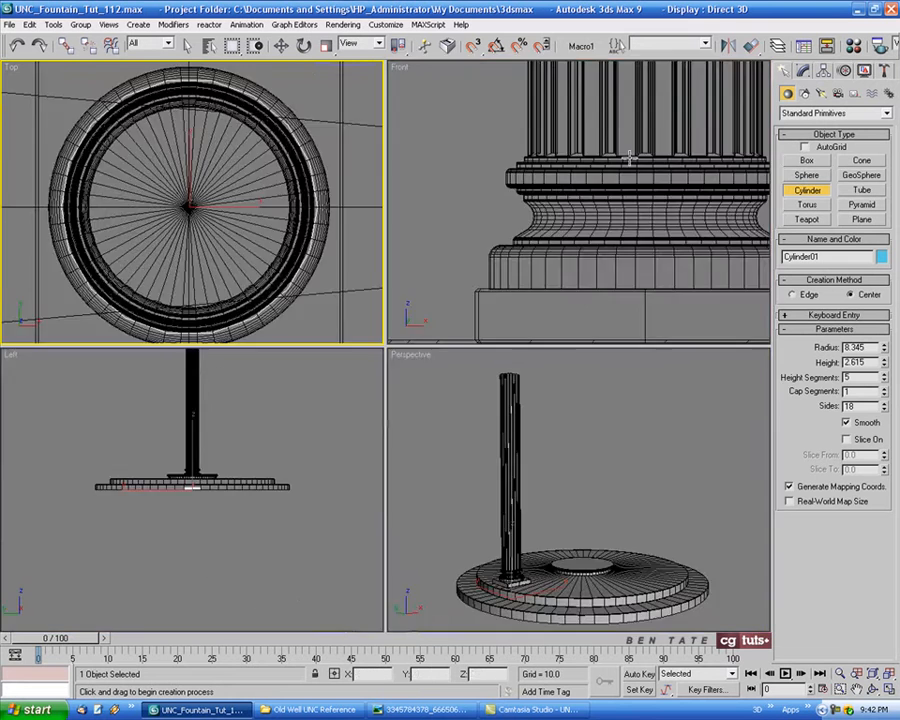
middle_click(630, 160)
key("alt+w")
scroll(462, 312, "down", 10)
middle_click_drag(518, 246, 480, 386)
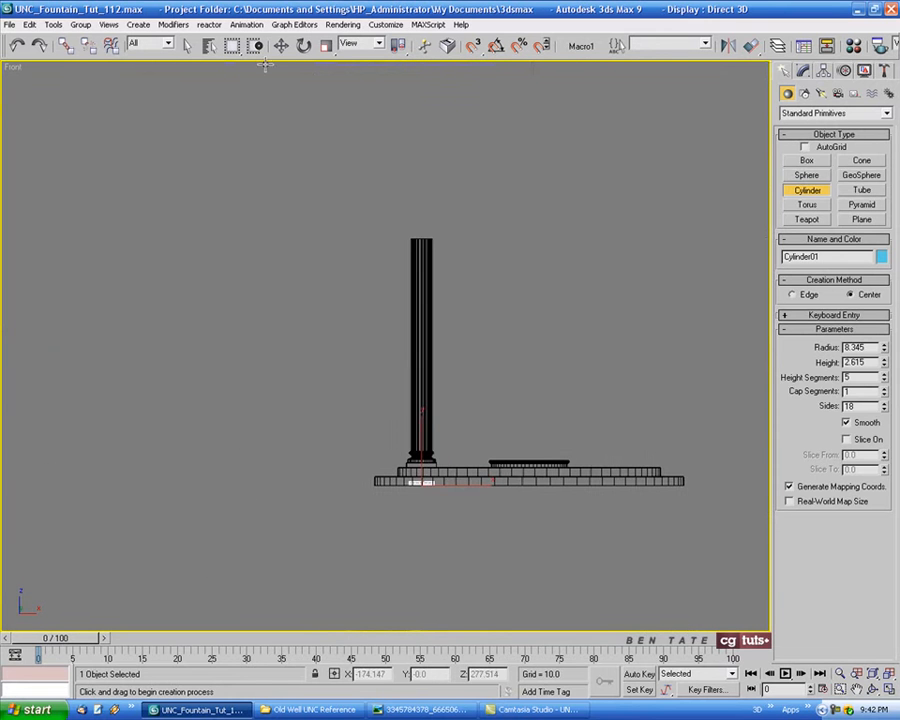
key("w")
left_click_drag(425, 452, 425, 232)
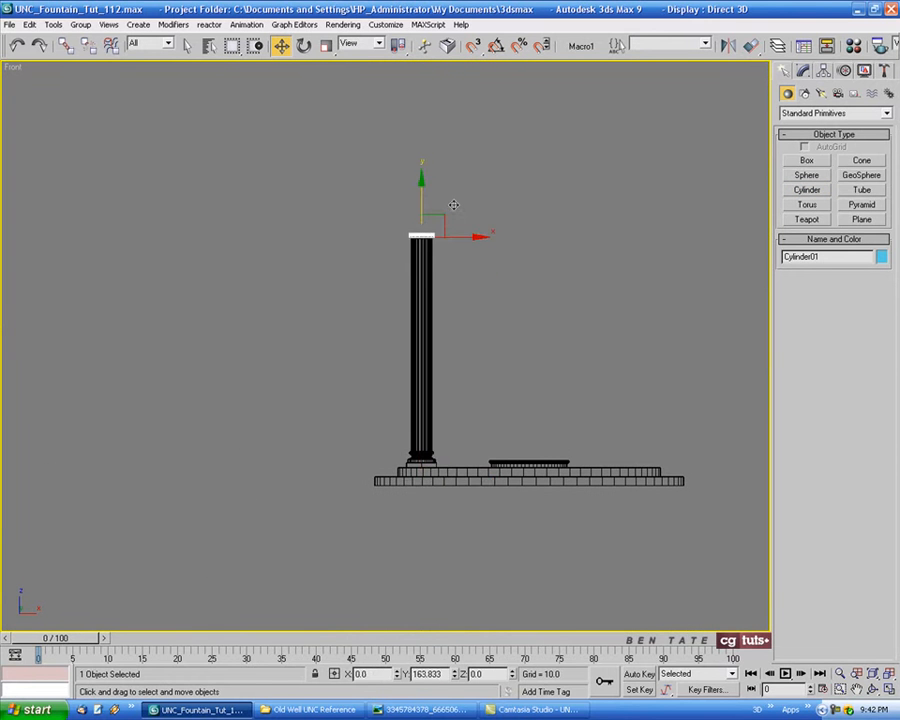
scroll(420, 250, "up", 10)
middle_click_drag(459, 284, 369, 321)
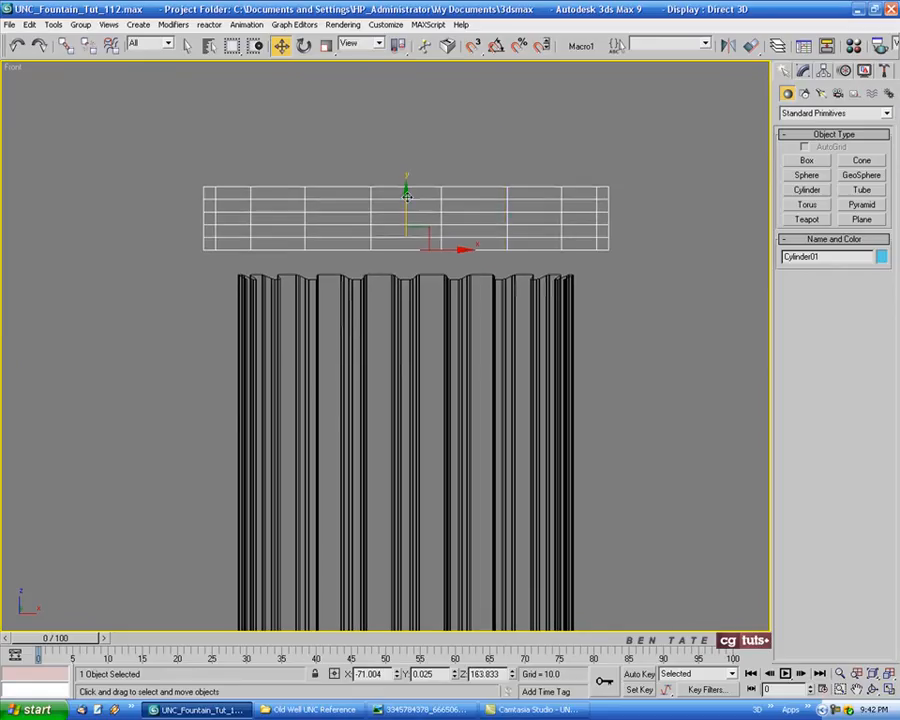
left_click_drag(405, 197, 404, 227)
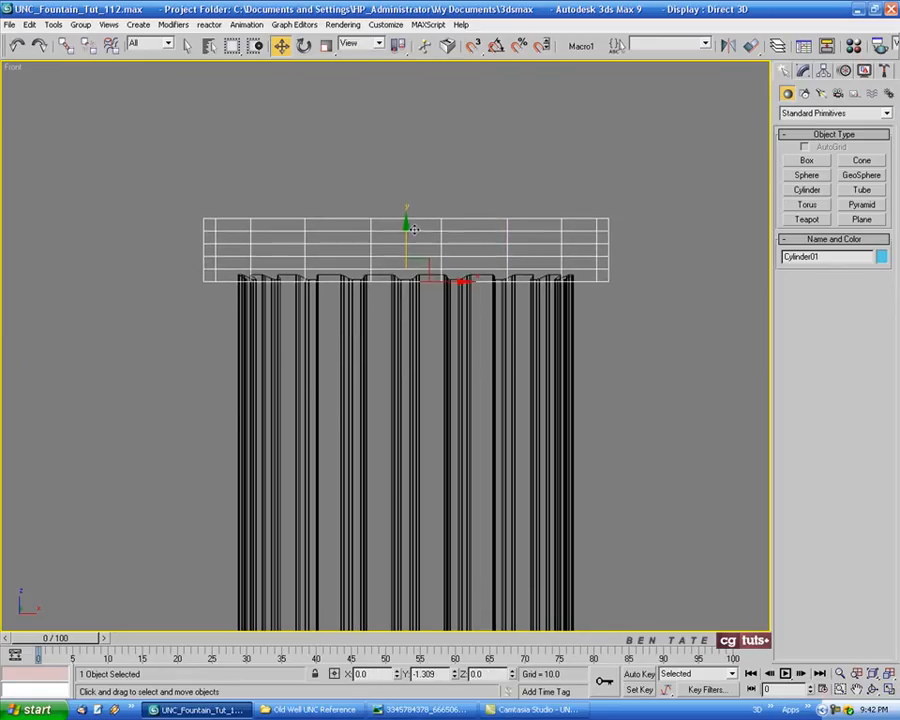
scroll(402, 273, "up", 3)
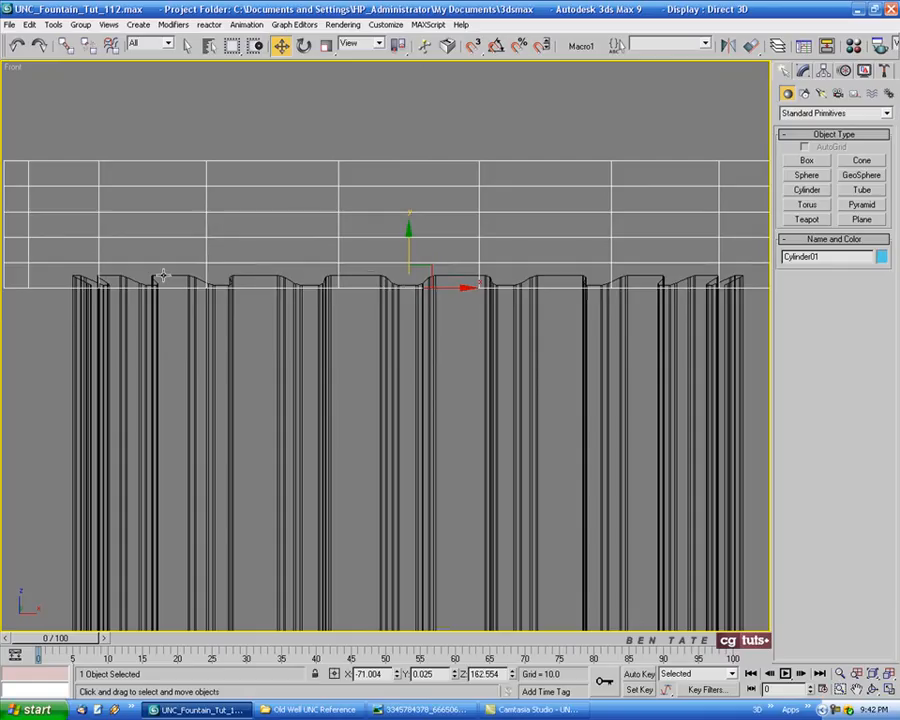
scroll(422, 322, "down", 5)
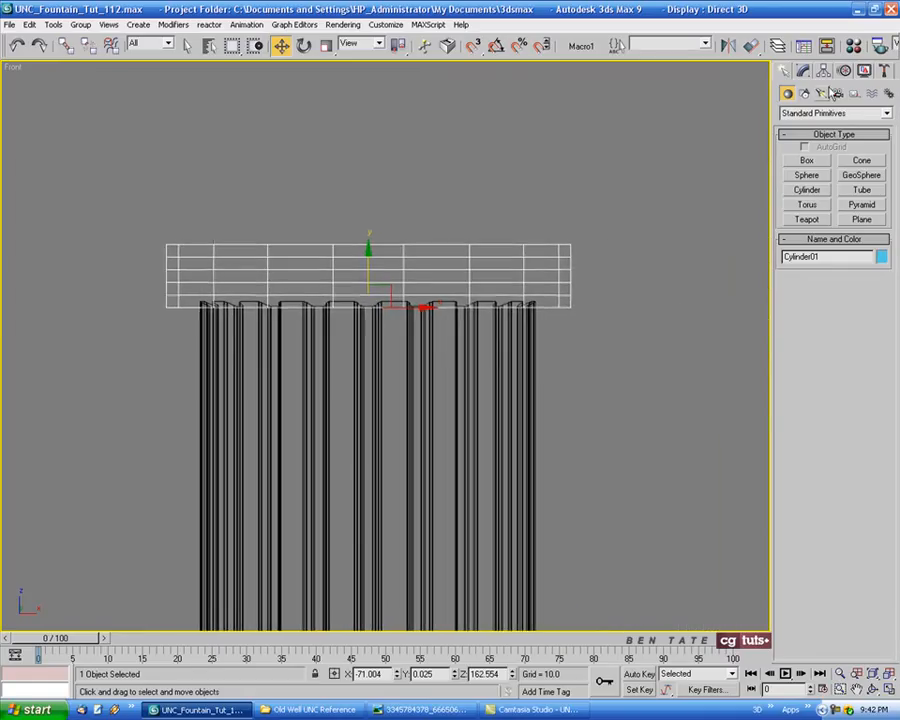
Set the cap cylinder to 1 height segment and 60 sides.
left_click(804, 72)
right_click(884, 303)
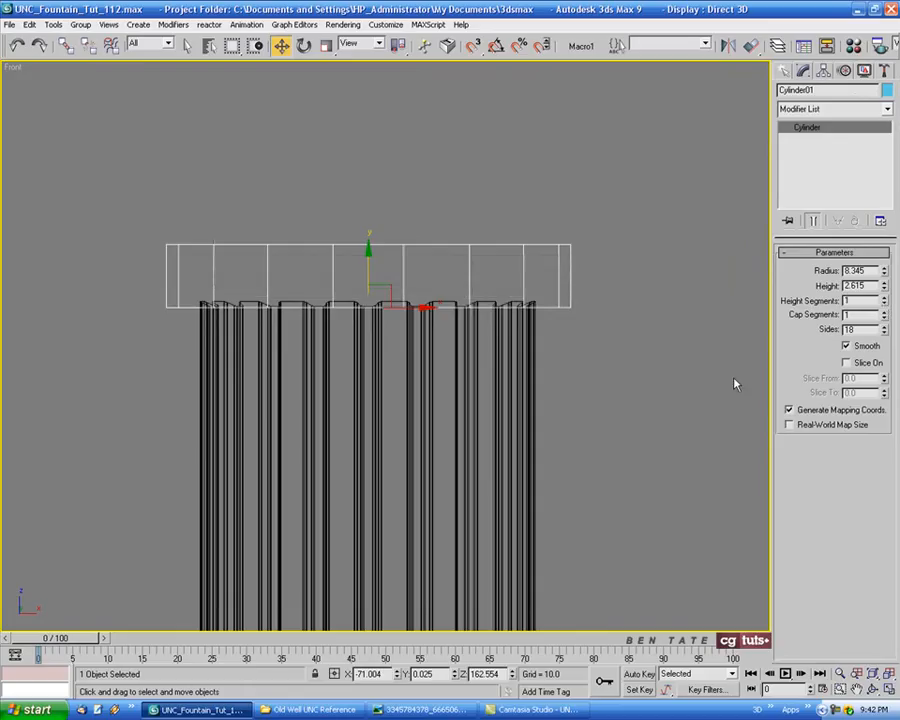
middle_click_drag(627, 346, 640, 303)
left_click_drag(863, 330, 799, 329)
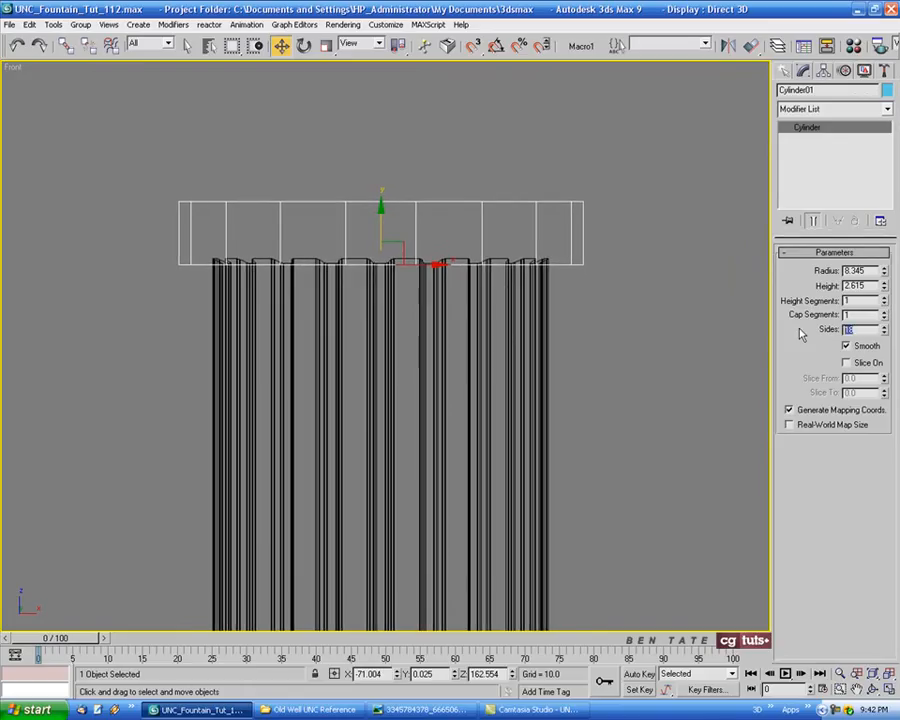
type("60")
key("Return")
middle_click_drag(619, 321, 607, 357)
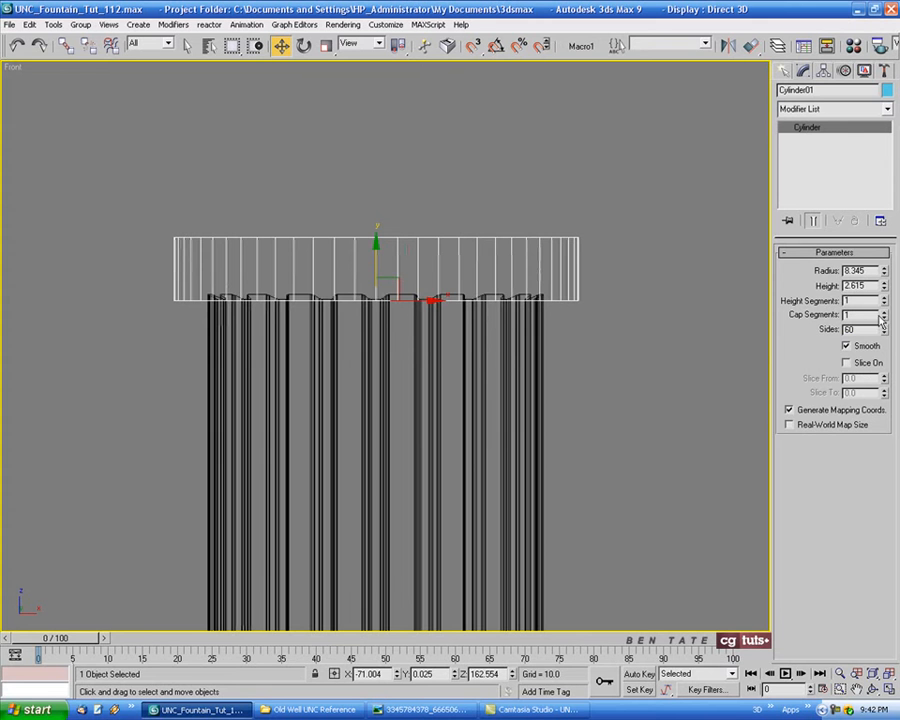
Examine the column and its cap in the Perspective view and compare them with the Old Well reference photo.
key("alt+w")
right_click(673, 448)
key("alt+w")
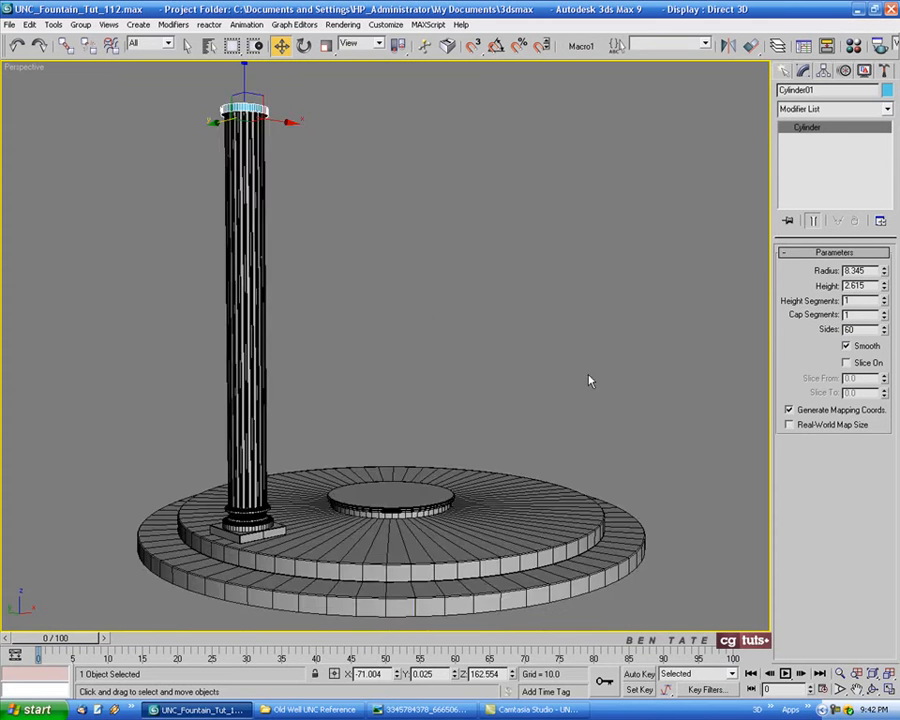
key("z")
scroll(532, 394, "down", 6)
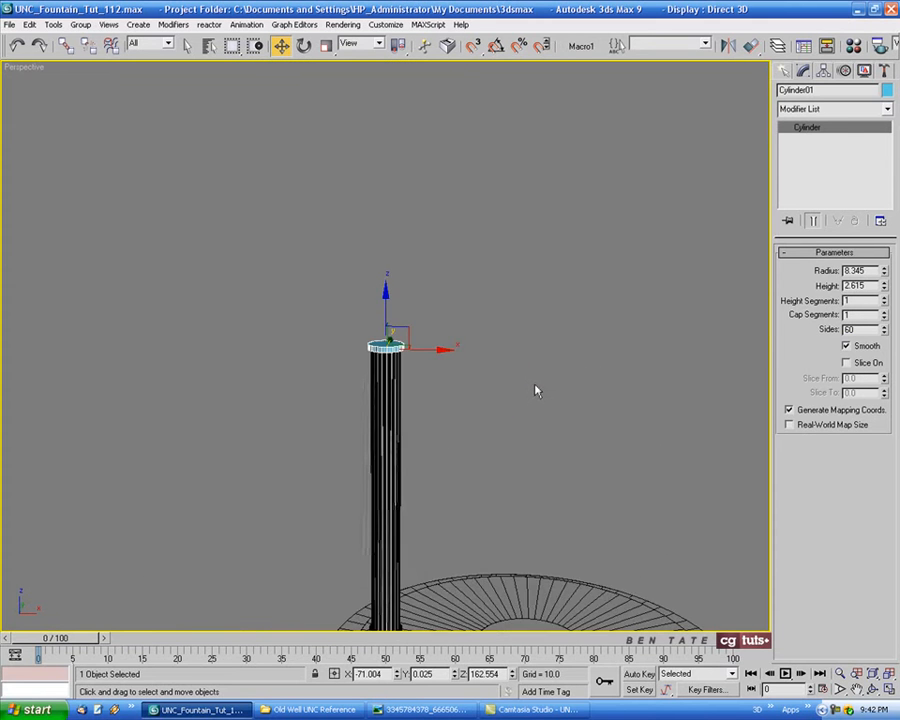
middle_click_drag(536, 388, 548, 265)
scroll(508, 306, "up", 3)
middle_click_drag(518, 310, 524, 257)
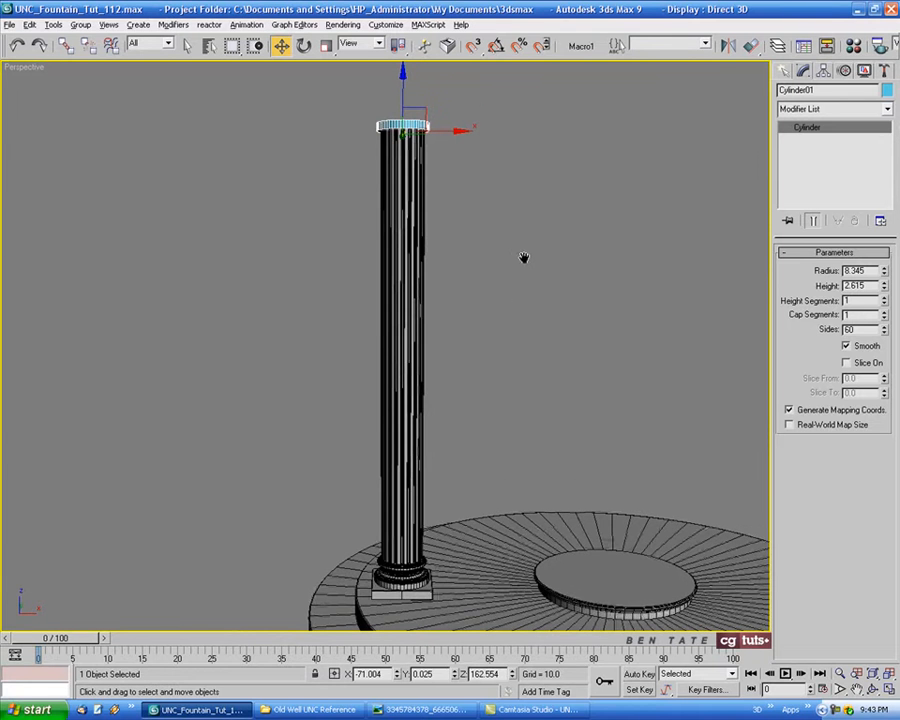
left_click(446, 716)
scroll(510, 382, "down", 3)
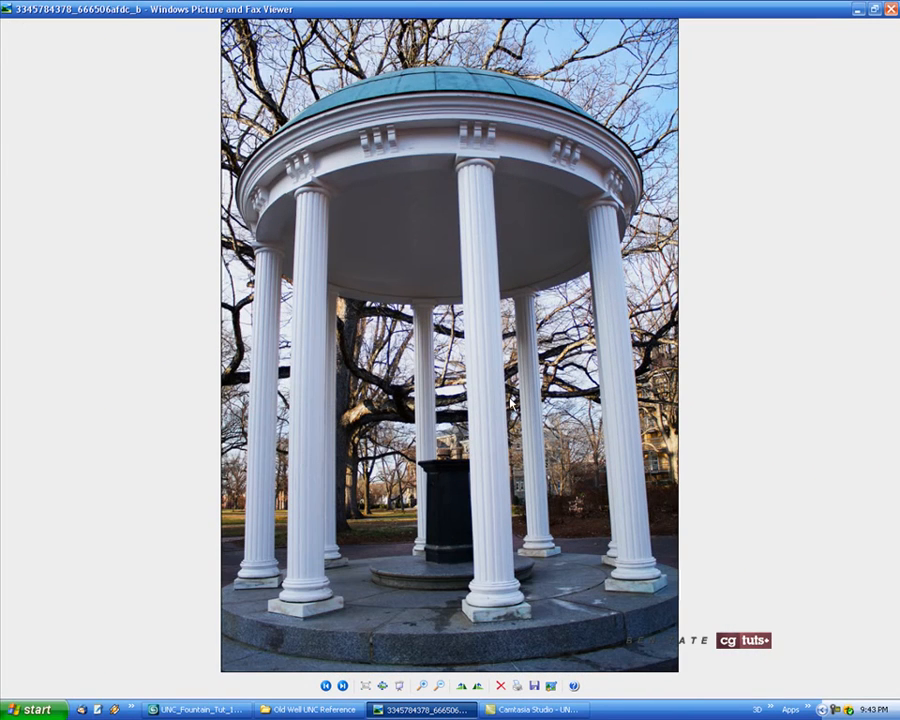
left_click(195, 709)
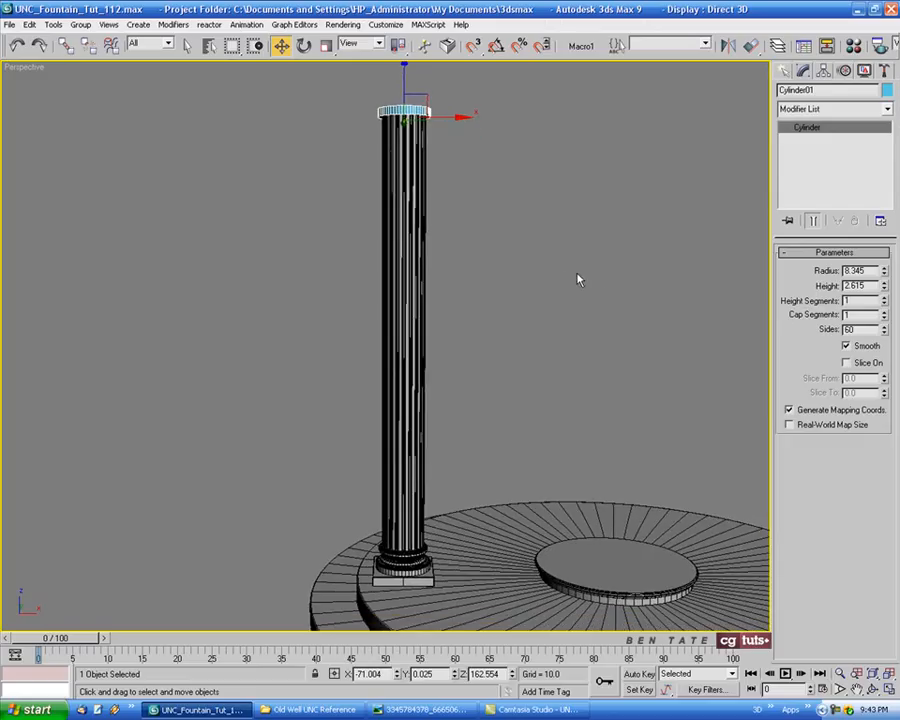
Set the cap cylinder's radius to 8.6.
middle_click_drag(598, 277, 595, 316)
scroll(579, 299, "up", 5)
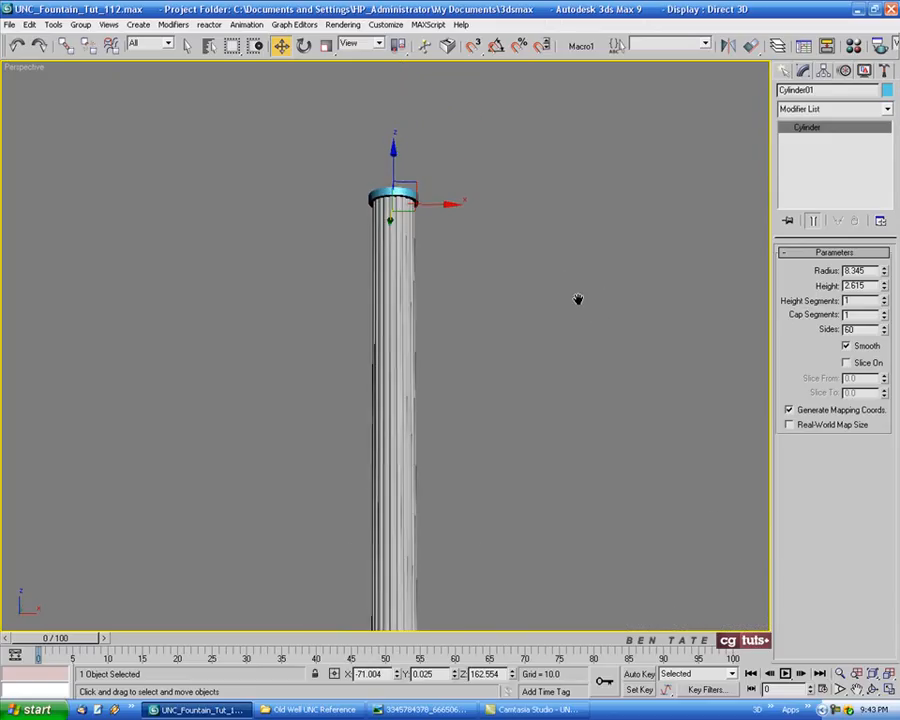
middle_click_drag(501, 215, 501, 207, "alt")
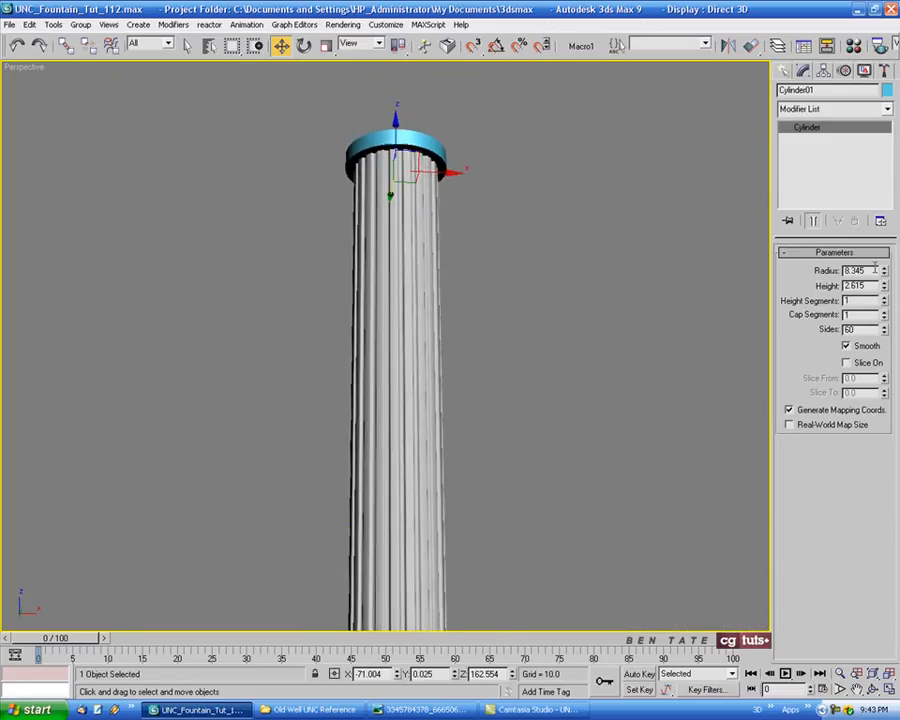
left_click_drag(871, 270, 813, 276)
type("8.5")
key("Return")
middle_click_drag(612, 322, 607, 390)
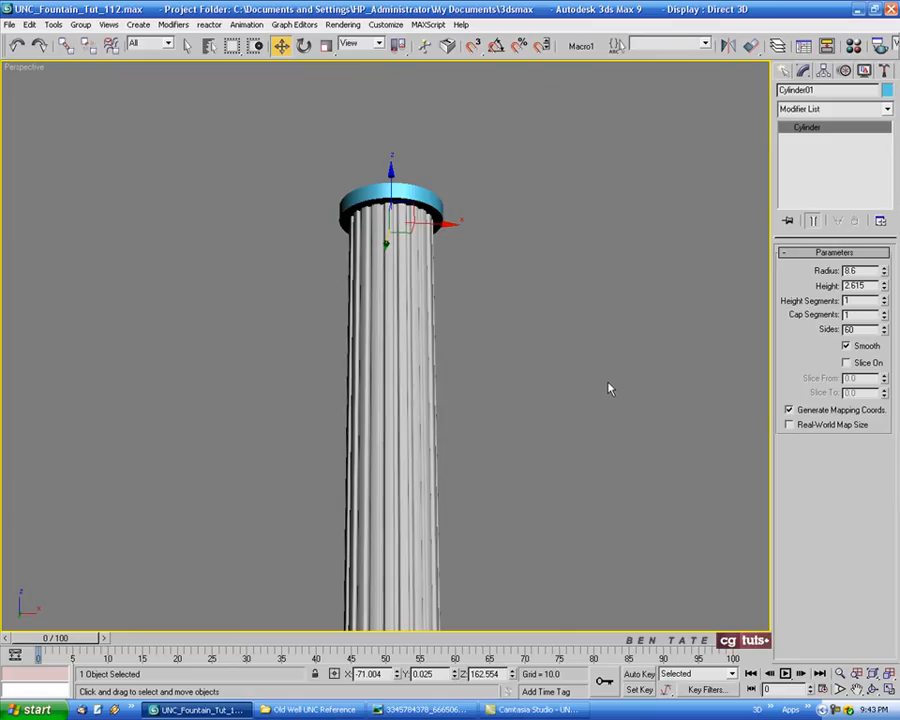
Show edged faces in the Perspective view and set the cap cylinder's height to 2.5.
key("F4")
middle_click_drag(606, 295, 603, 321)
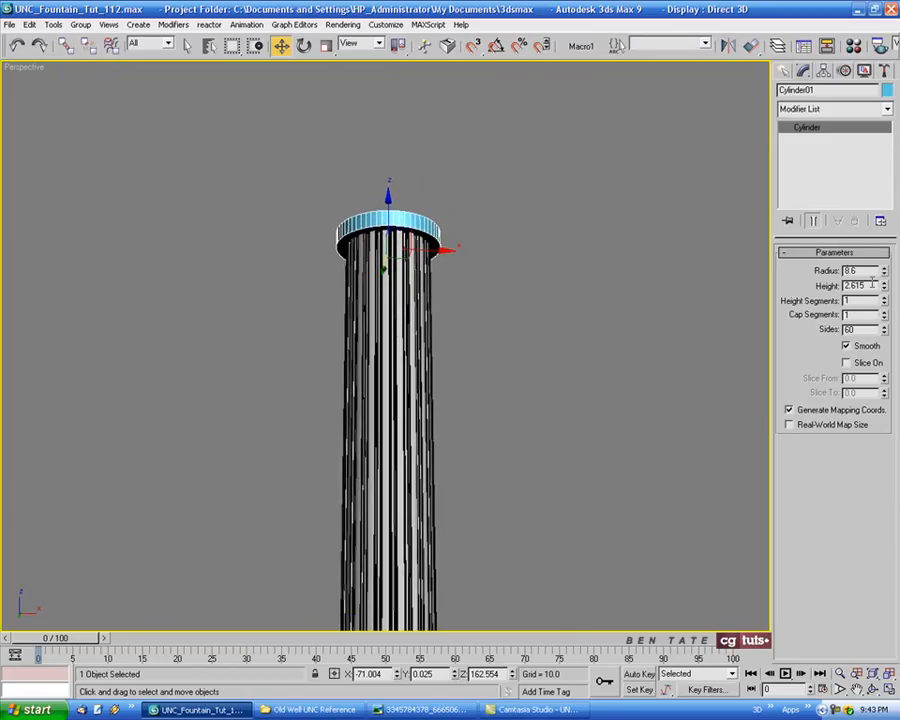
left_click_drag(872, 285, 820, 289)
type("2.5")
key("Return")
Convert the cap cylinder to an Editable Poly.
middle_click_drag(597, 201, 508, 473)
middle_click_drag(516, 289, 507, 465)
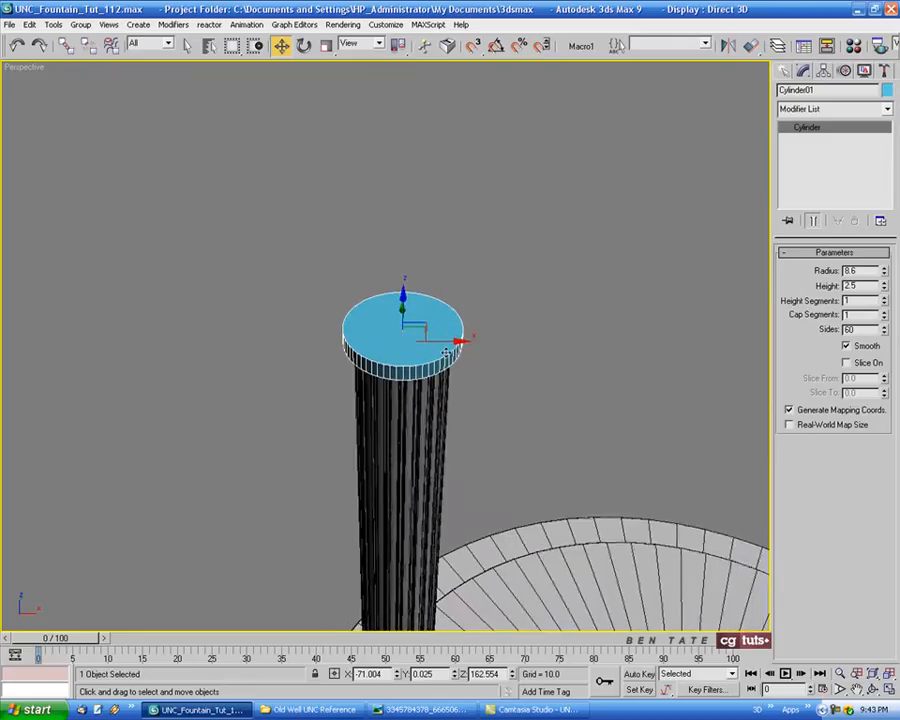
scroll(447, 353, "up", 5)
right_click(472, 291)
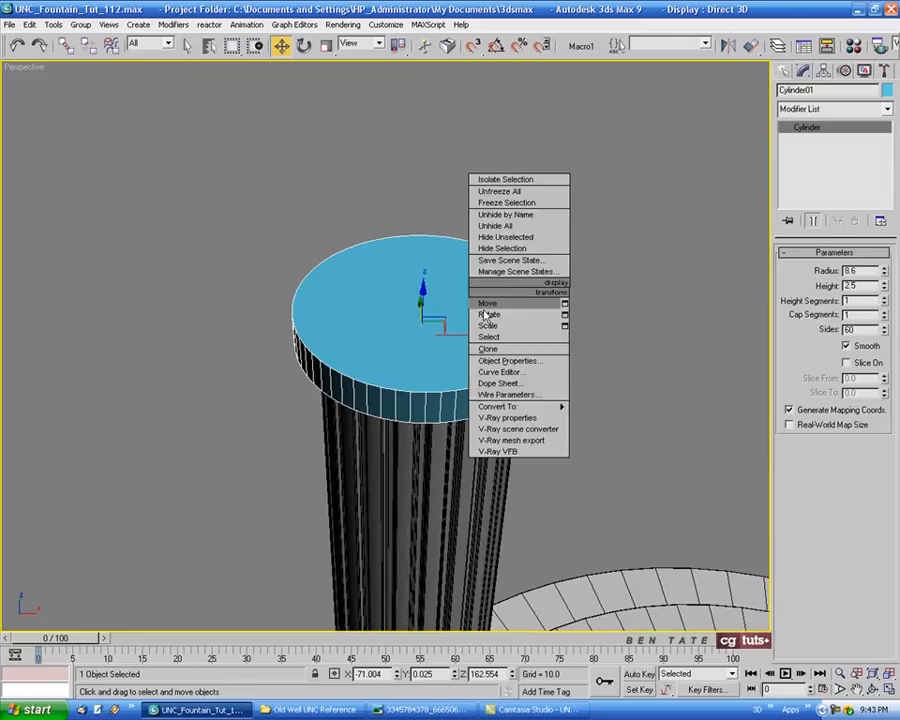
mouse_move(555, 406)
left_click(590, 418)
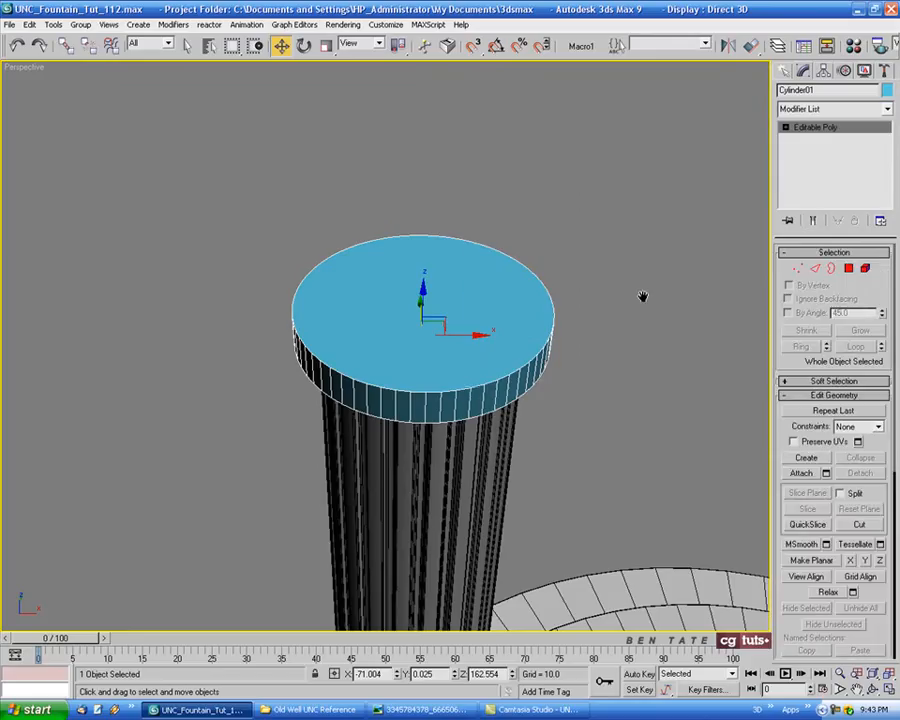
Select the cap's top and bottom polygons and convert the selection to their rim edges.
left_click(849, 269)
left_click(441, 301)
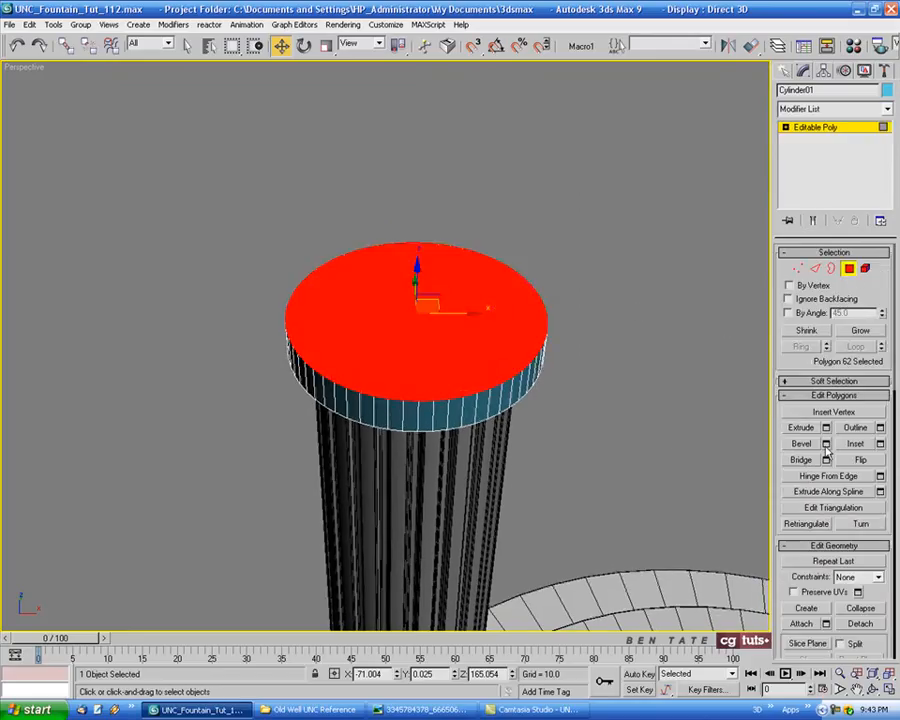
middle_click_drag(612, 388, 598, 342, "alt")
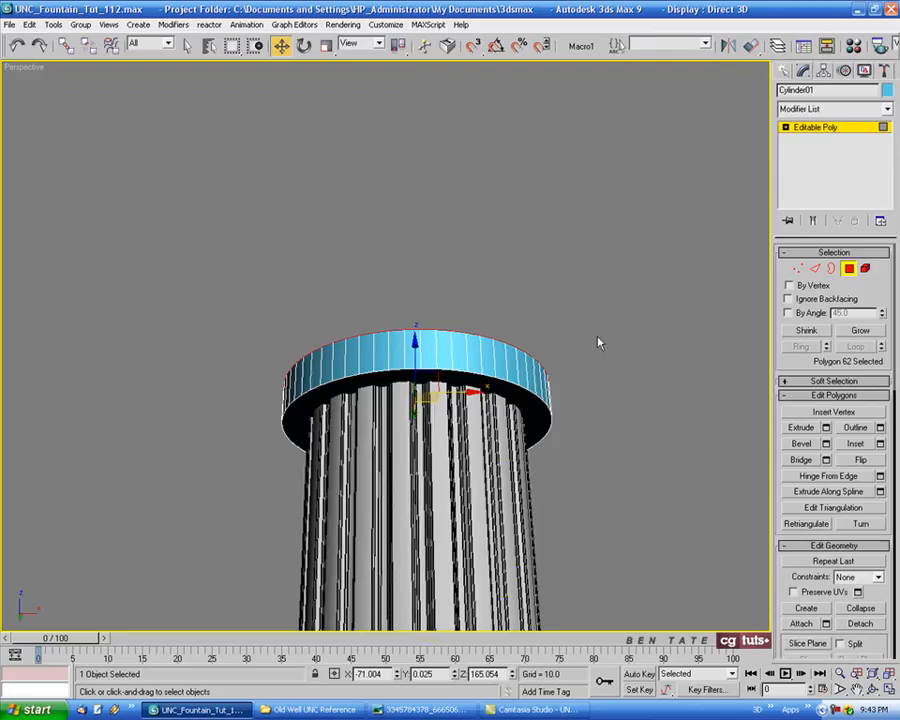
left_click(543, 424, "ctrl")
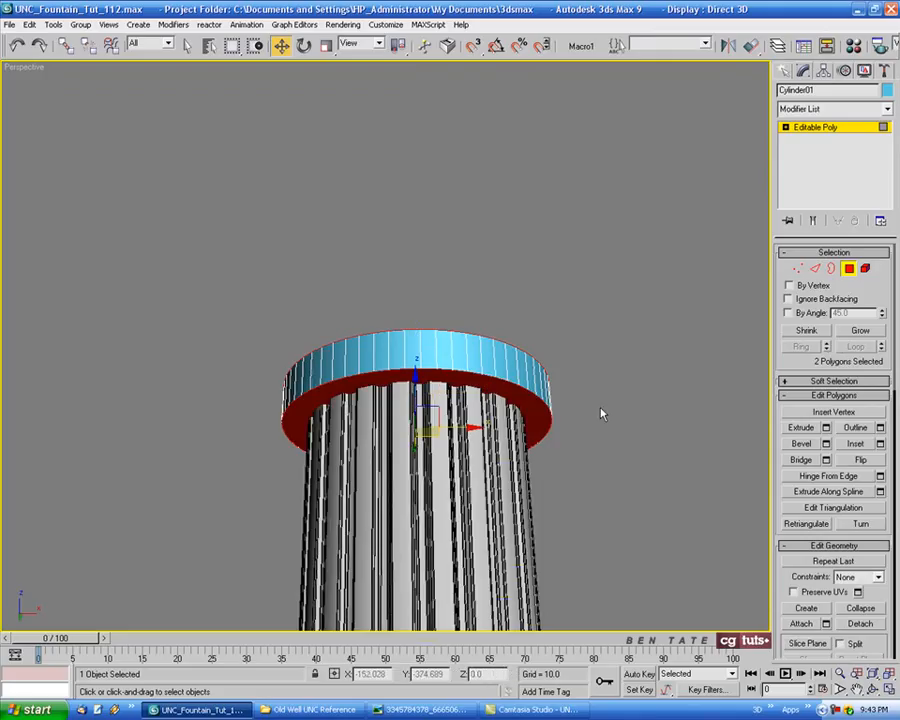
left_click(815, 269, "ctrl")
Chamfer the cap's top and bottom rim edges by 0.65 in the Front view, keeping the chamfer settings open for another pass.
middle_click_drag(597, 406, 586, 434, "alt")
scroll(452, 334, "up", 3)
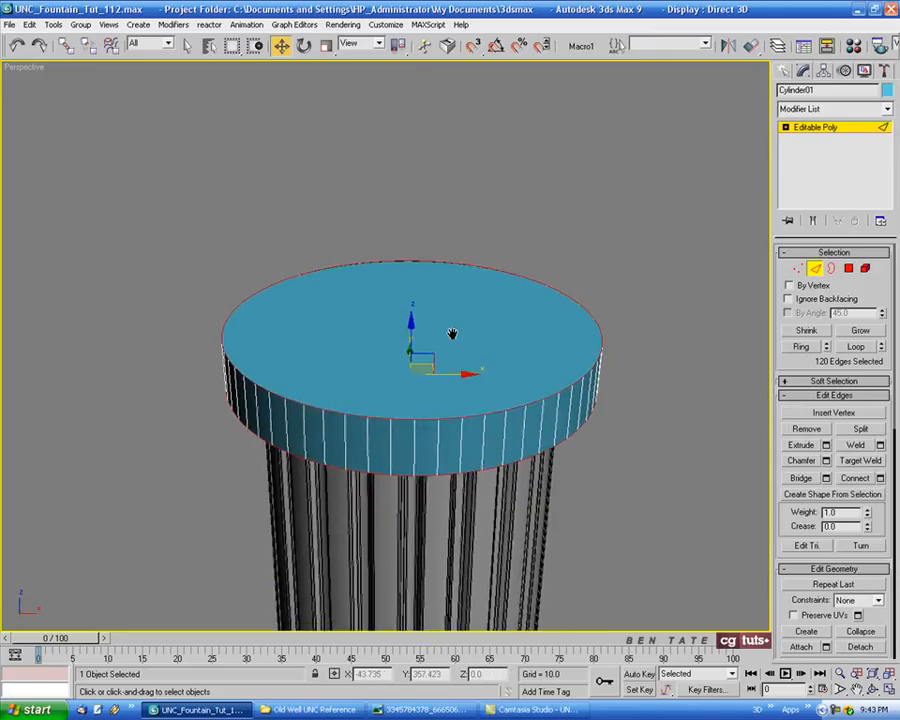
scroll(500, 356, "up", 3)
middle_click_drag(514, 345, 525, 319)
key("alt+w")
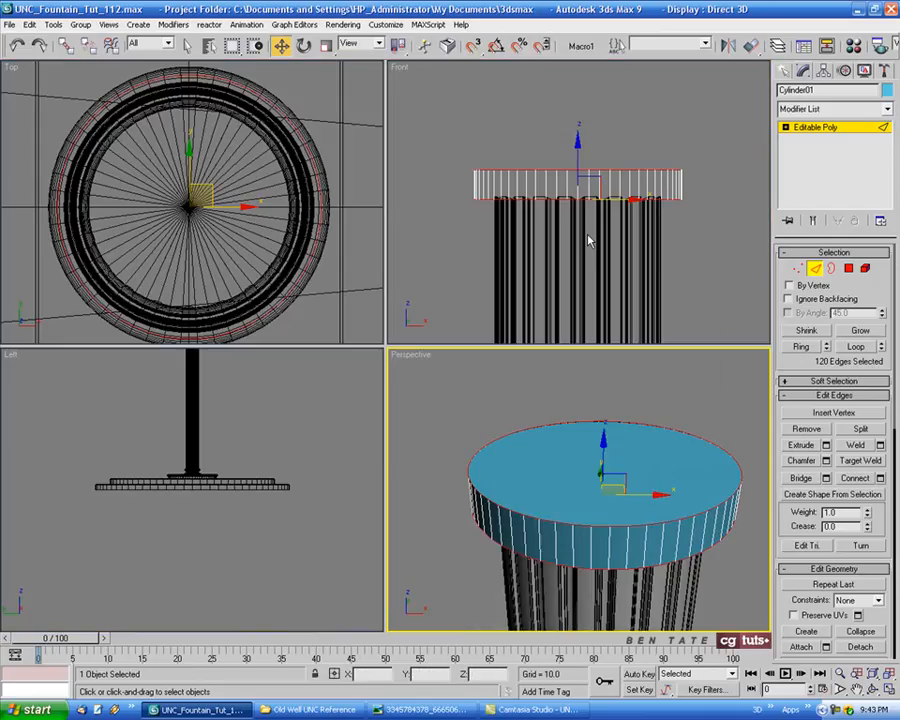
right_click(589, 239)
key("alt+w")
middle_click_drag(585, 348, 594, 382)
scroll(594, 382, "up", 3)
middle_click_drag(518, 302, 536, 278)
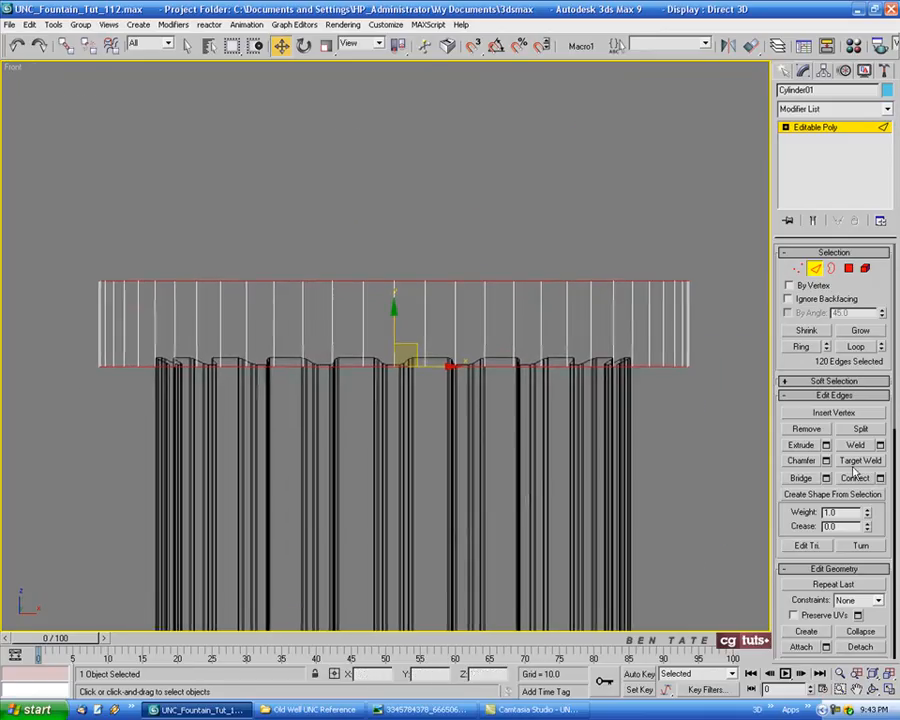
left_click(826, 461)
left_click_drag(460, 318, 450, 103)
left_click_drag(413, 137, 415, 147)
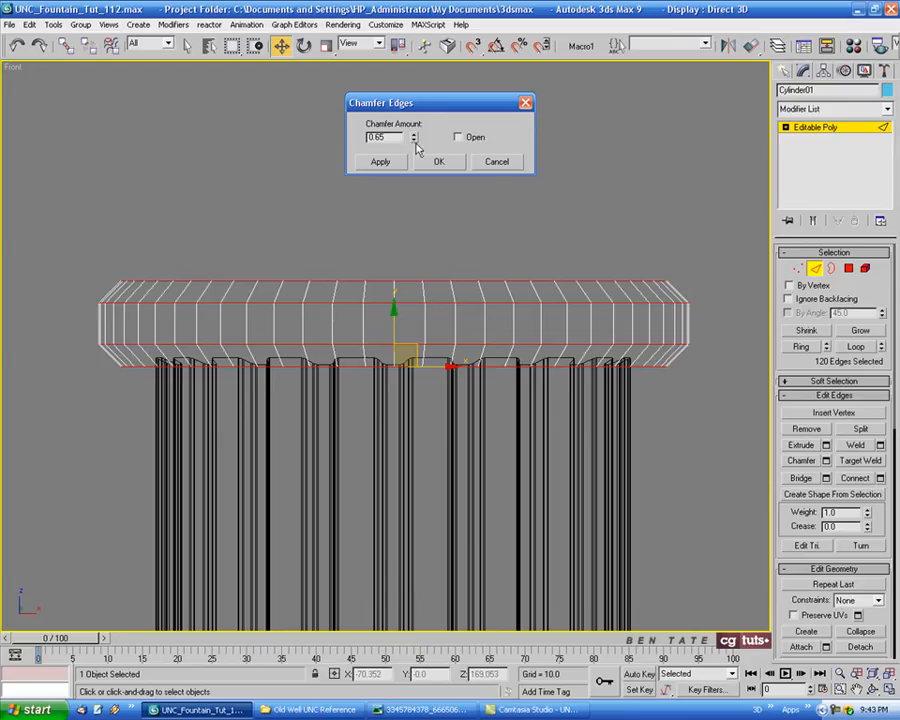
left_click(399, 163)
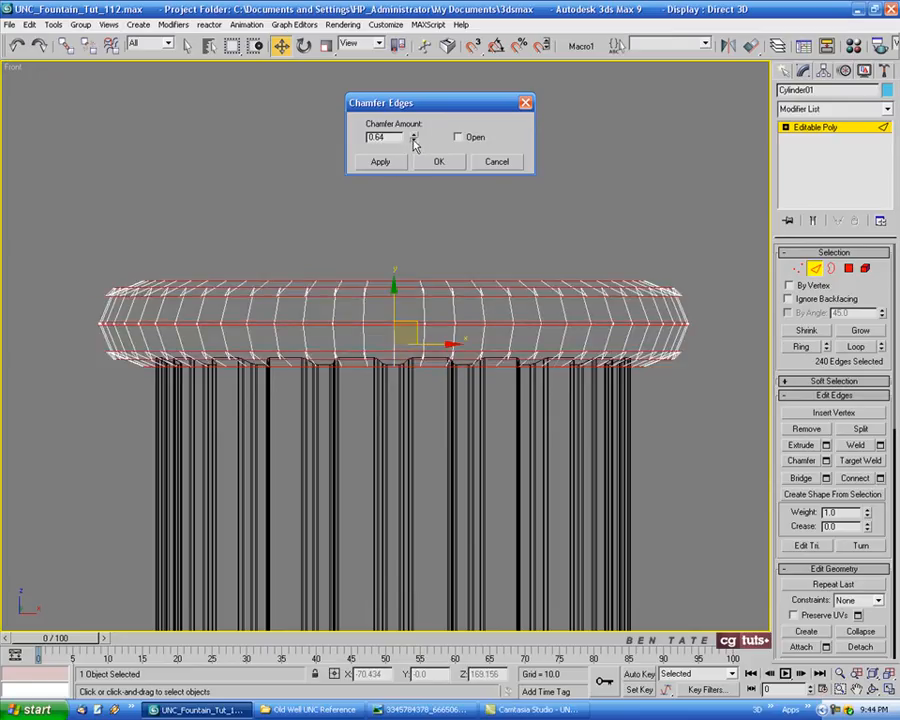
Chamfer the cap's selected rim edges a second time by 0.23 and leave edge editing.
left_click_drag(413, 140, 411, 167)
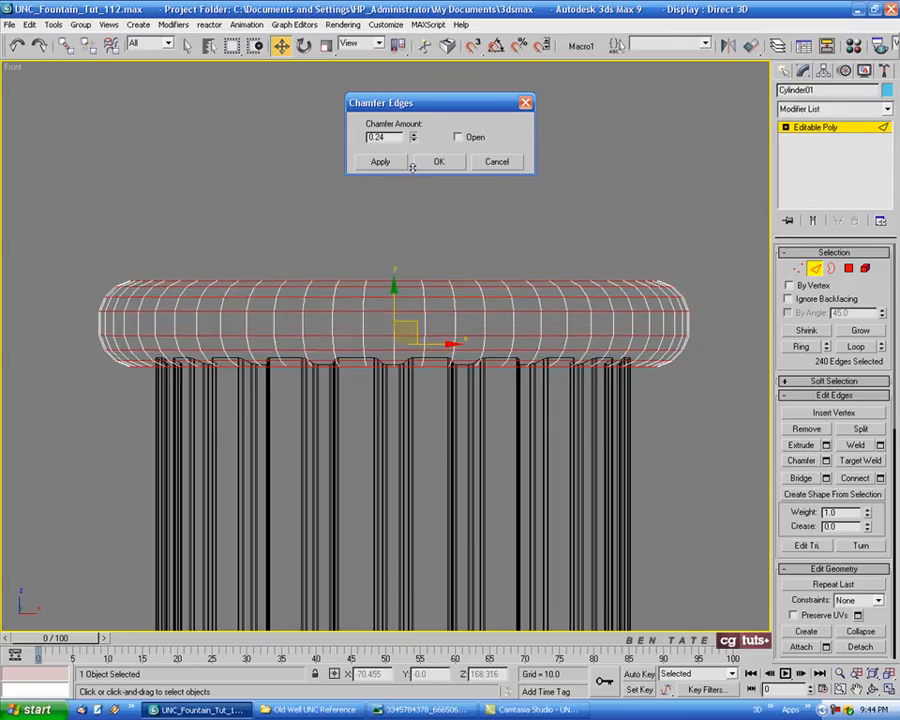
left_click(414, 141)
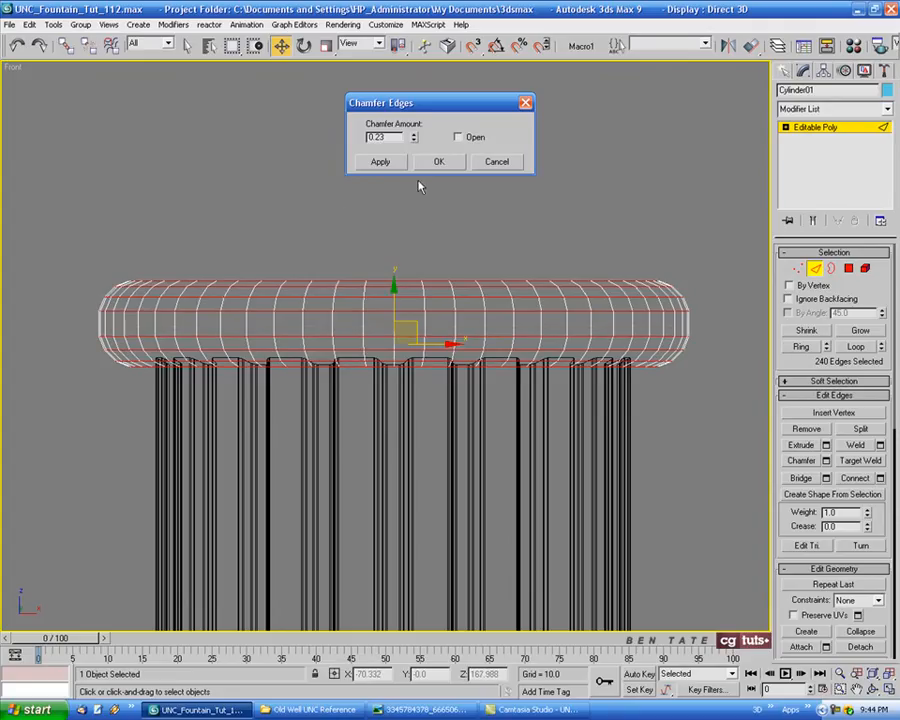
left_click(438, 162)
middle_click_drag(565, 382, 525, 376)
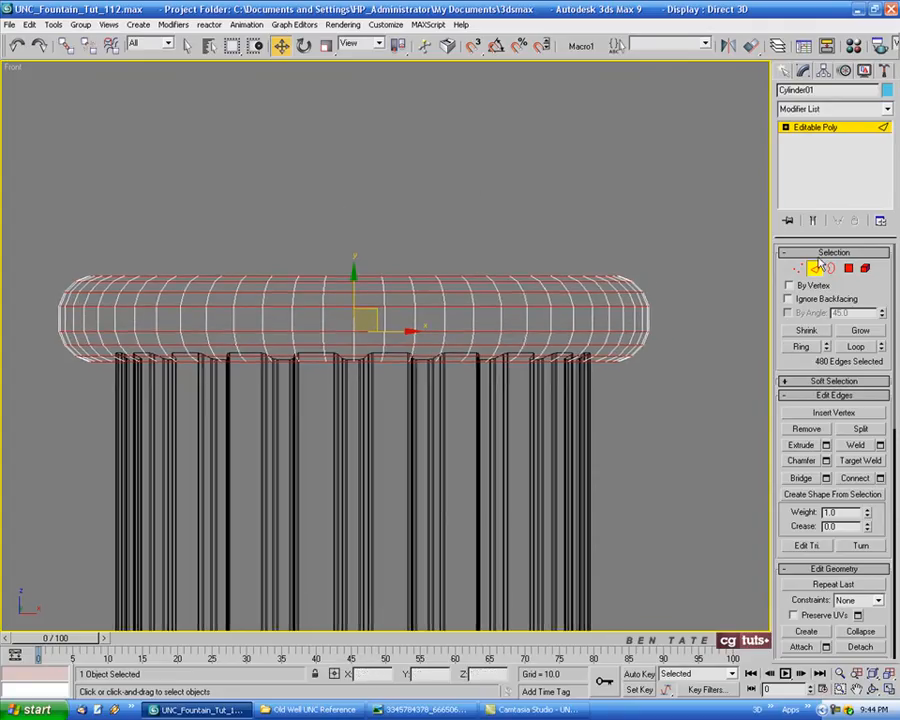
left_click(818, 271)
key("alt+w")
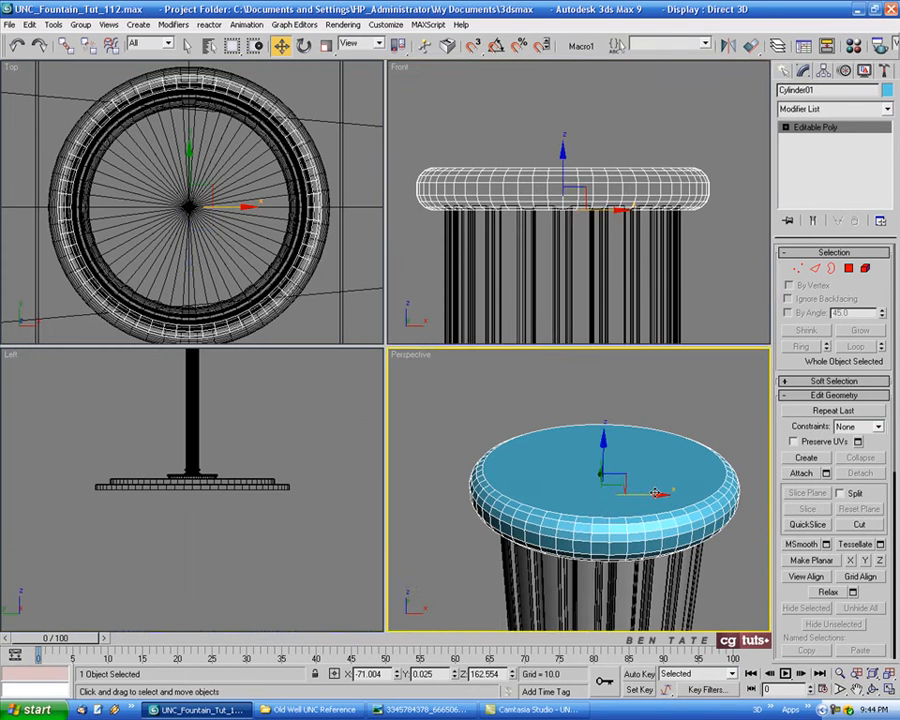
Select all of the cap's rounded side polygons, excluding the flat top and bottom polygons.
key("alt+w")
middle_click_drag(636, 493, 628, 421, "alt")
scroll(644, 458, "down", 4)
scroll(599, 334, "up", 3)
mouse_move(599, 334)
middle_mouse_down()
mouse_move(592, 305)
mouse_move(609, 331)
middle_mouse_up()
middle_click_drag(691, 315, 691, 333)
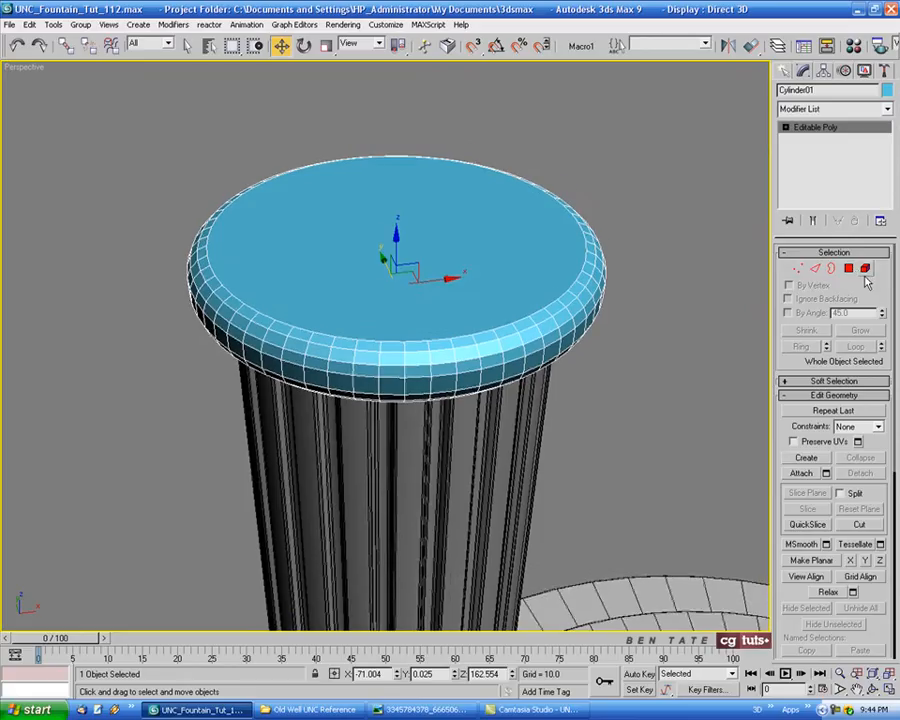
left_click(849, 269)
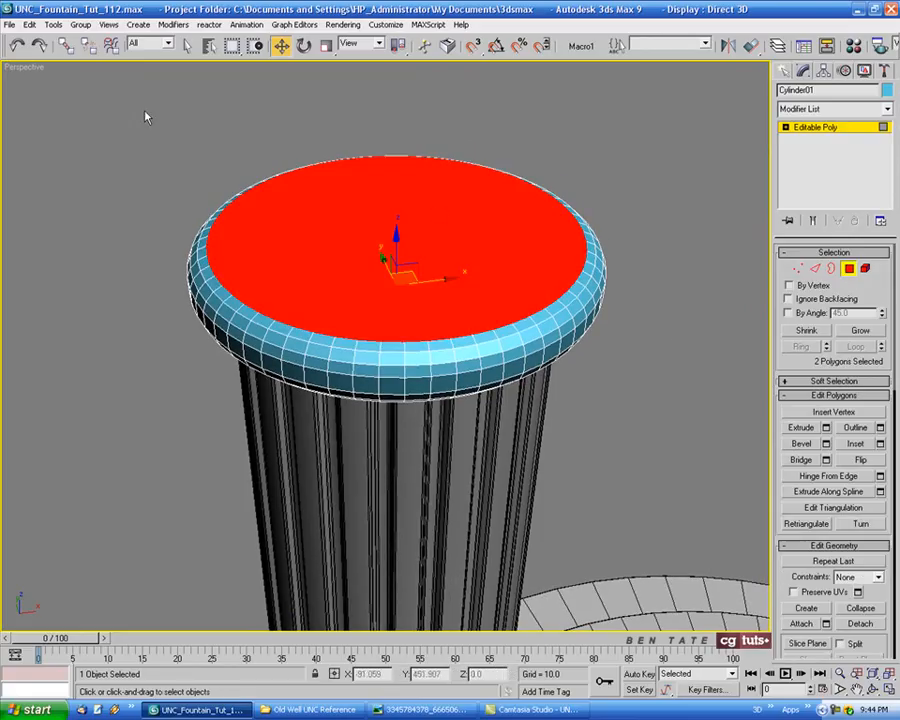
left_click_drag(57, 97, 760, 567)
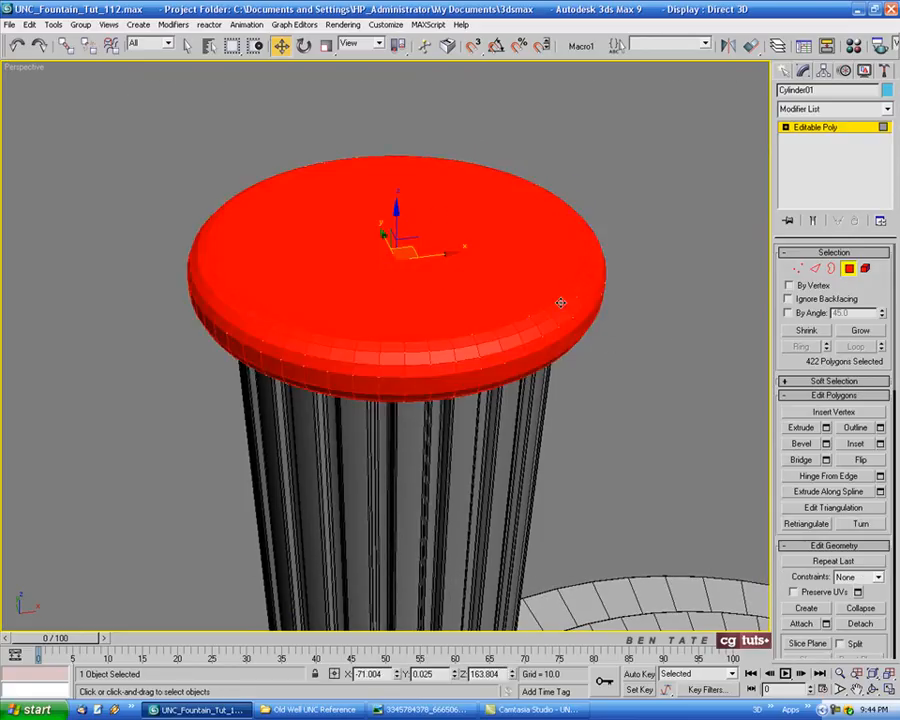
left_click(473, 266, "alt")
middle_click_drag(572, 484, 720, 446, "alt")
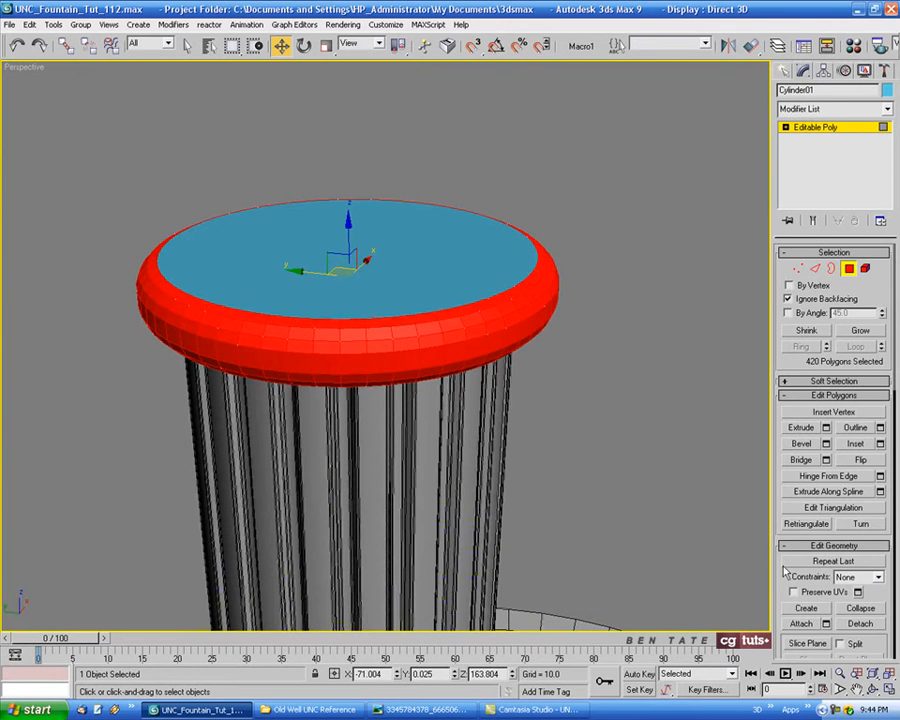
Assign smoothing group 1 to the cap's selected side polygons.
left_click_drag(784, 570, 775, 188)
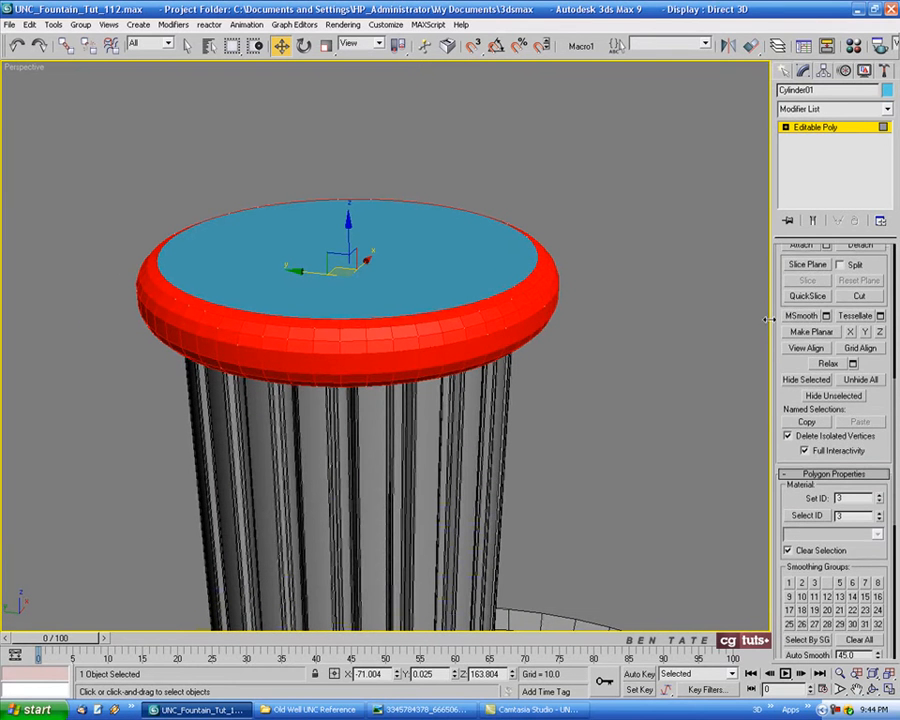
left_click(789, 583)
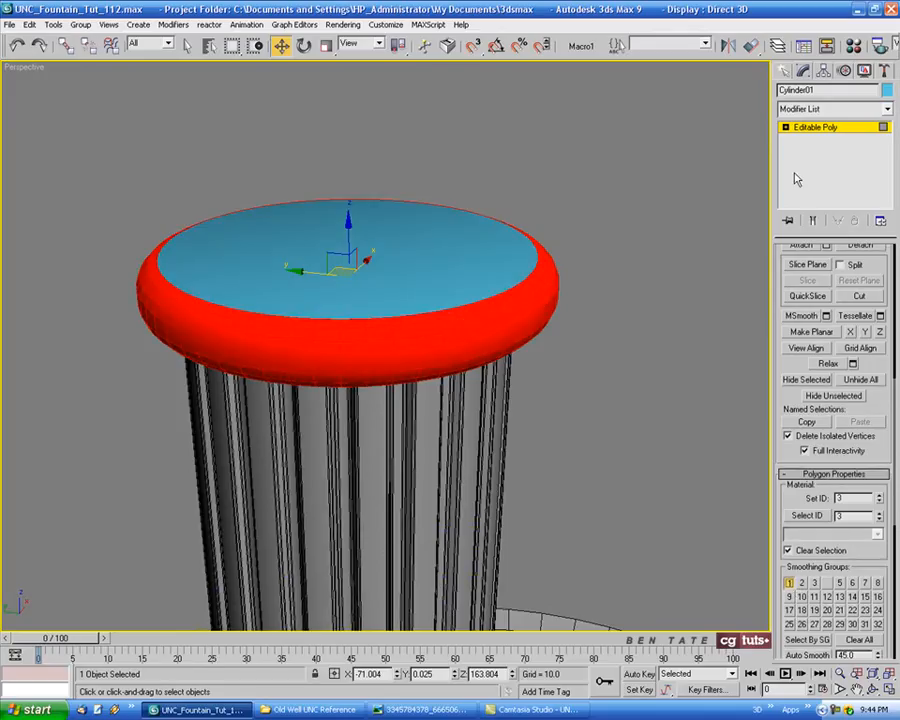
middle_click_drag(635, 297, 641, 297)
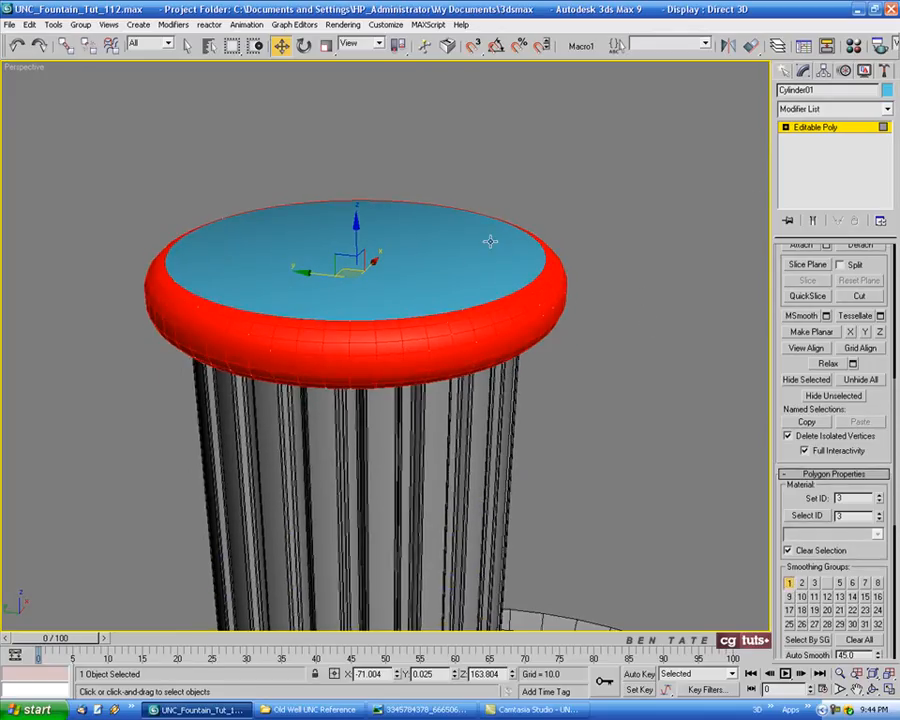
Remove smoothing group 1 from the cap's flat top polygon and its flat bottom polygon.
left_click(453, 241)
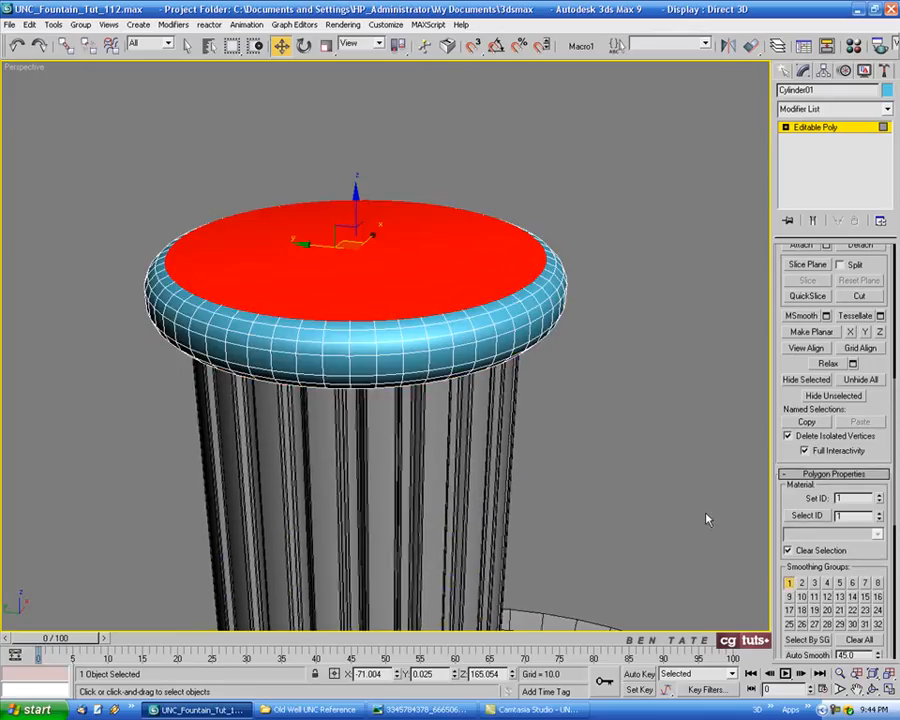
left_click(555, 347)
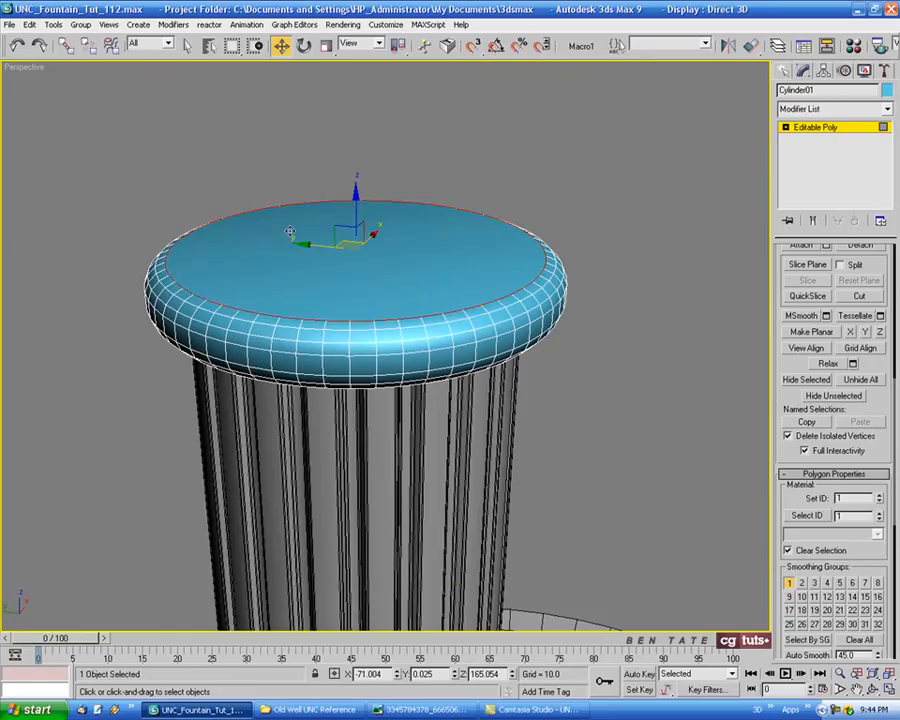
key("ctrl+z")
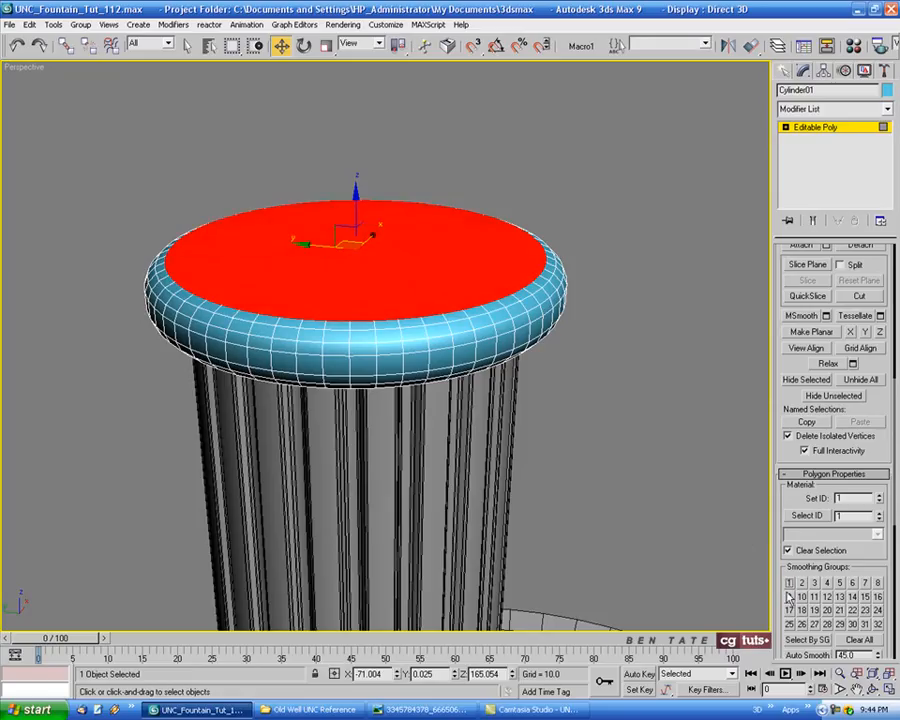
middle_click_drag(635, 466, 636, 402, "alt")
left_click(517, 319)
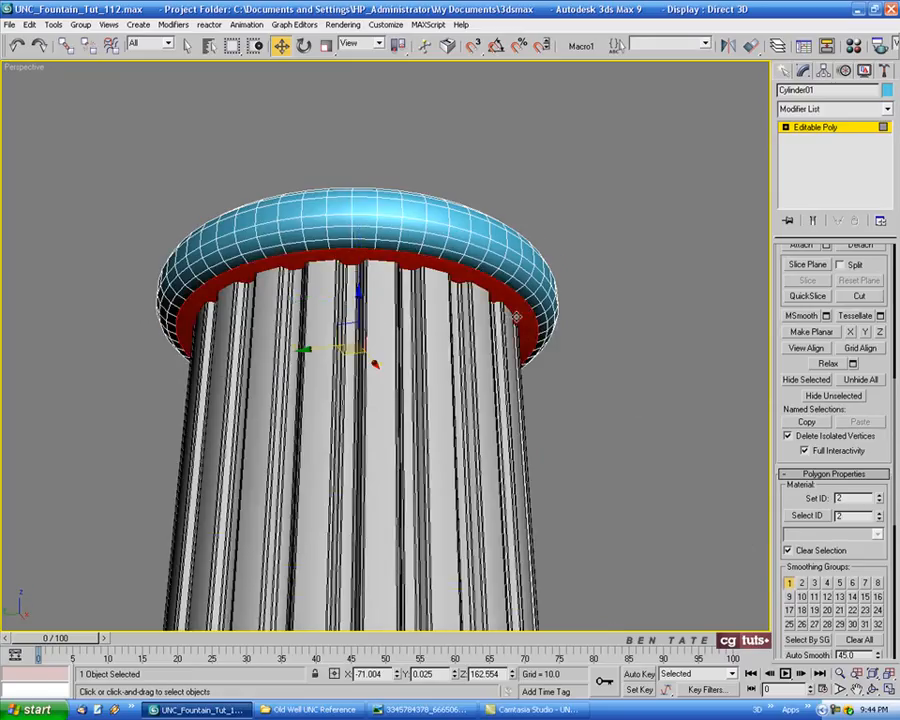
left_click(790, 587)
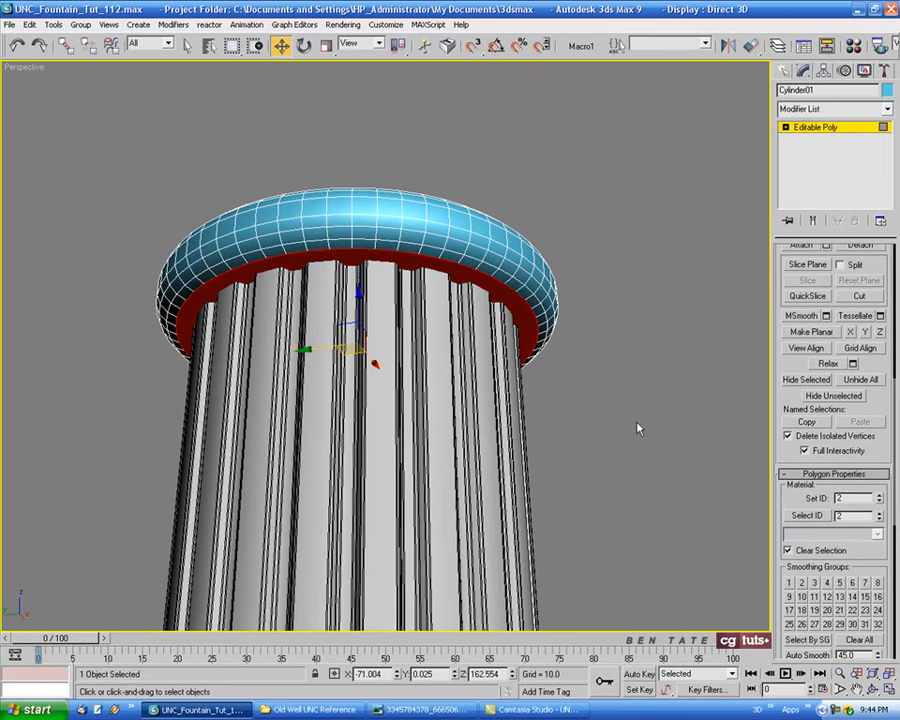
middle_click_drag(638, 428, 578, 544, "alt")
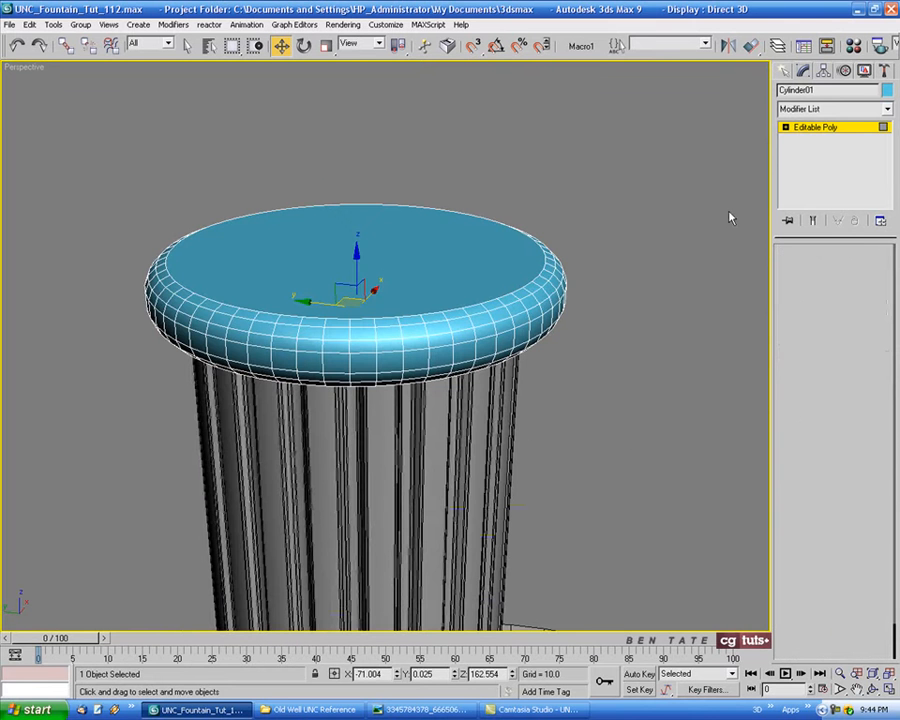
Leave polygon editing and rename the cap object as Column Top01.
key("ctrl+b")
scroll(660, 310, "down", 5)
middle_click_drag(604, 369, 607, 152, "alt")
scroll(611, 175, "down", 5)
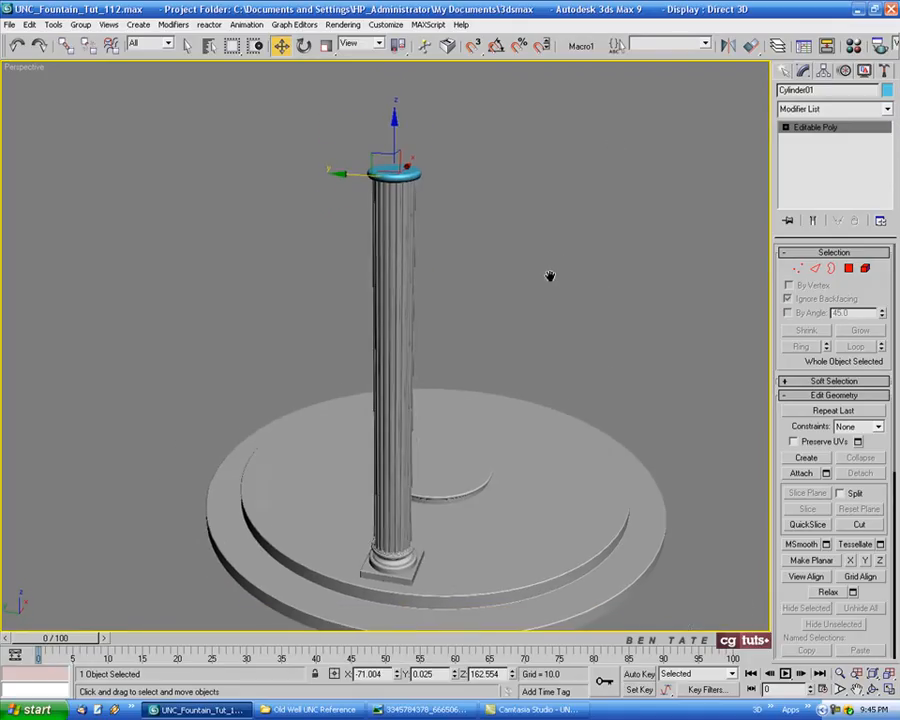
middle_click_drag(549, 275, 551, 259)
left_click(815, 91)
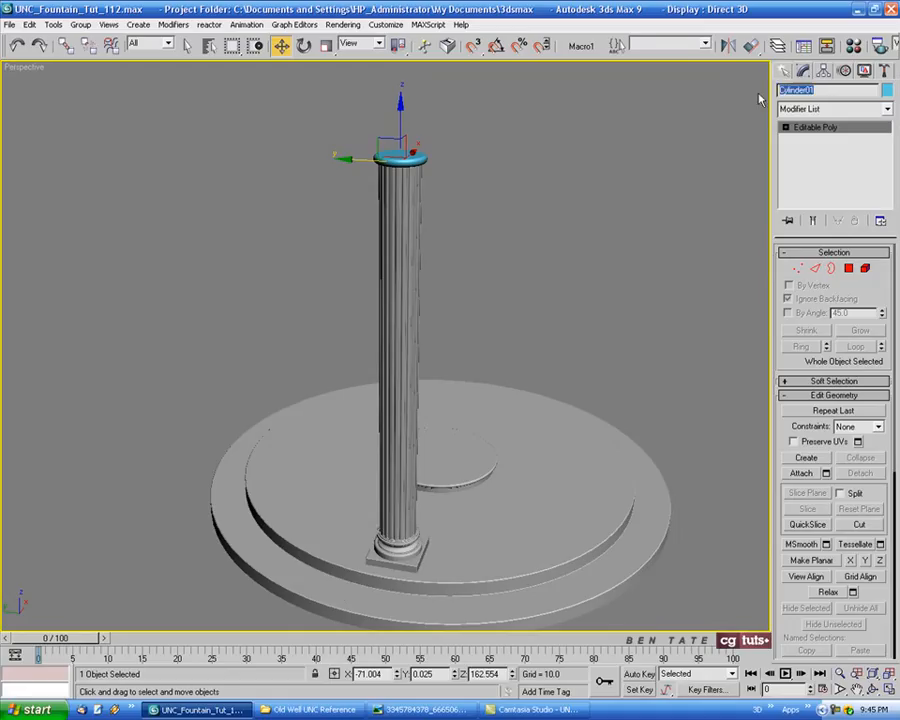
type("Column Top")
middle_click_drag(641, 141, 638, 137)
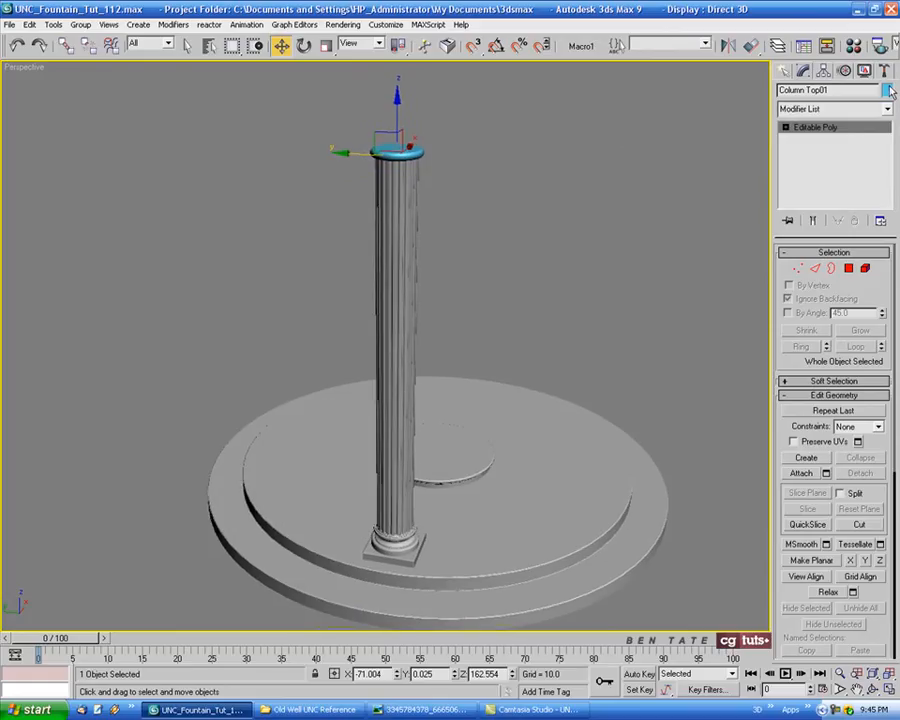
Set the cap's object color to black and assign the 01 - Default material to it.
left_click(886, 90)
left_click(557, 388)
left_click(527, 433)
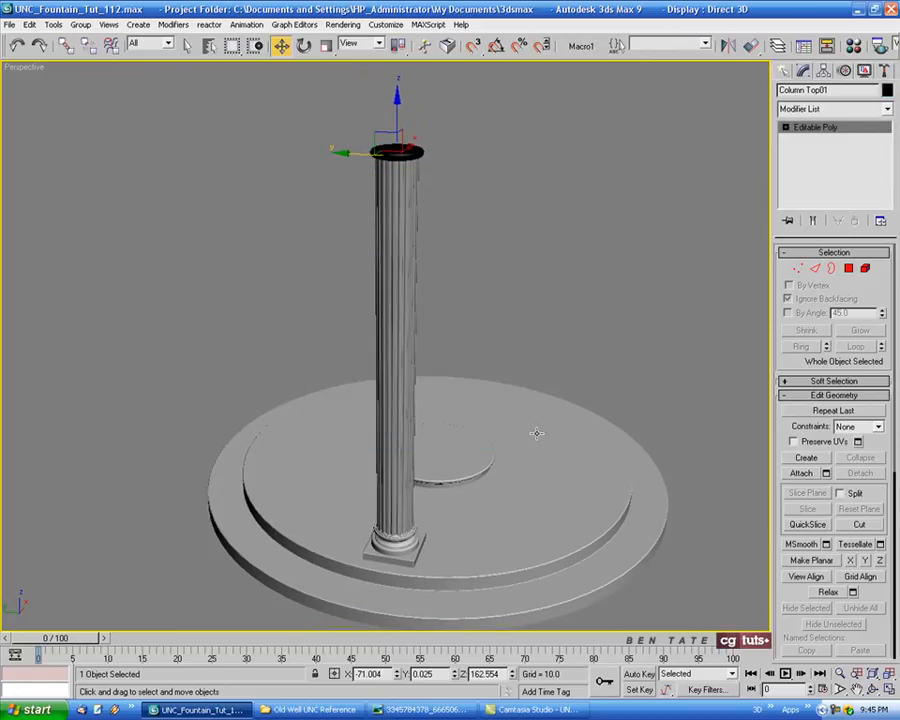
key("m")
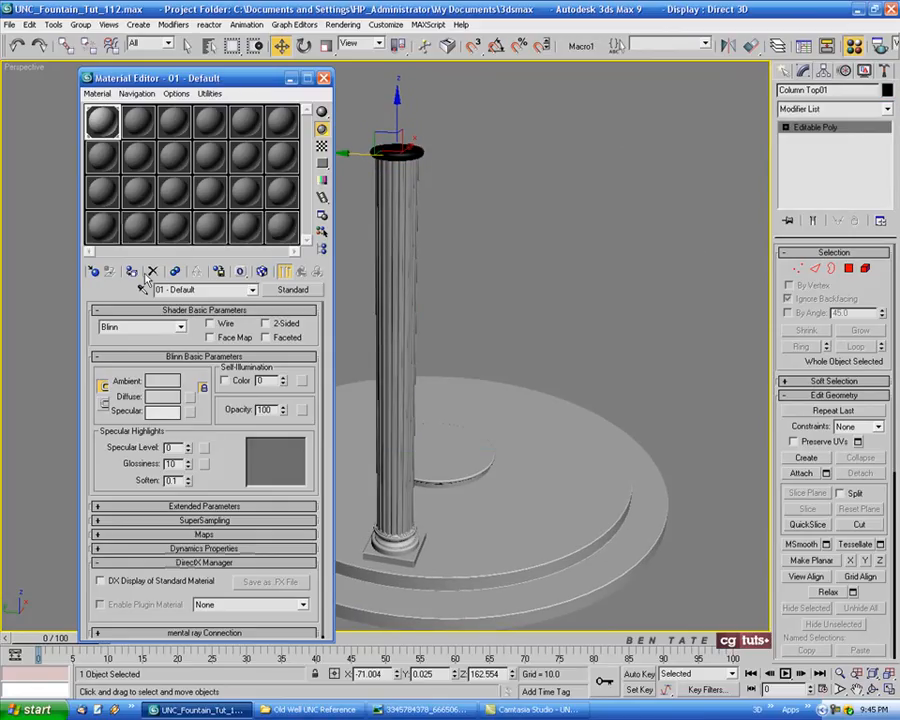
left_click(324, 78)
middle_click_drag(574, 249, 572, 221)
Check the reference photo and copy the base's square block to just above the cap as Column Block 02 in the Front view.
left_click(410, 709)
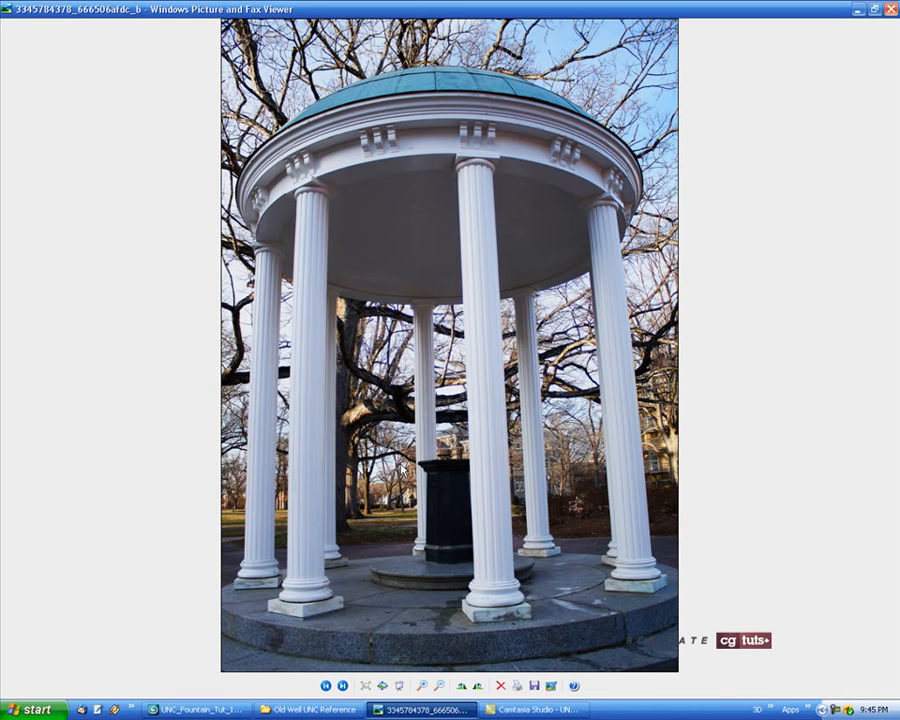
left_click(200, 710)
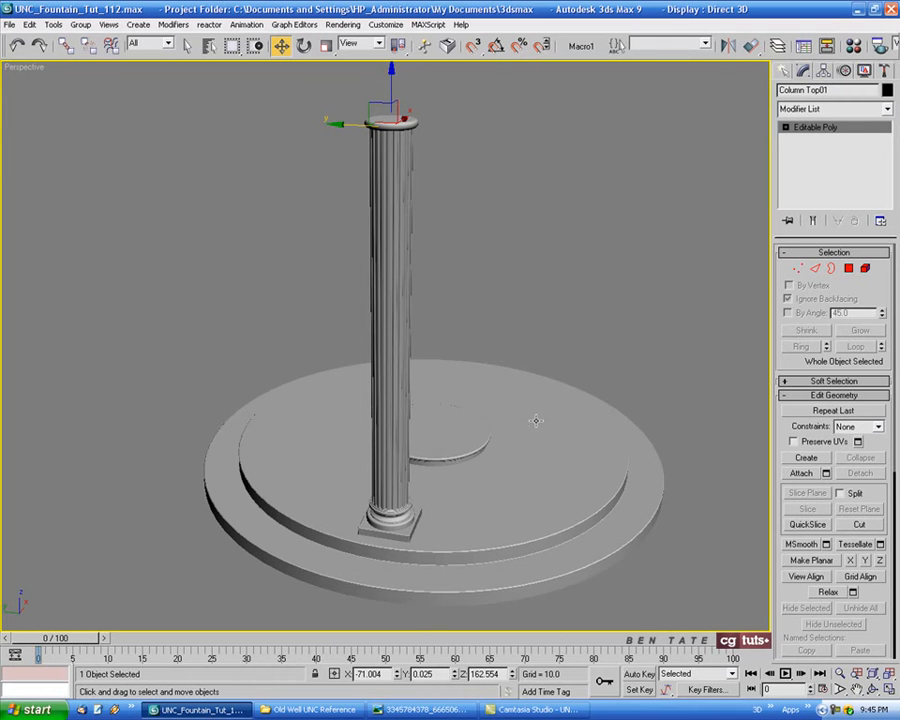
left_click(404, 530)
key("alt+w")
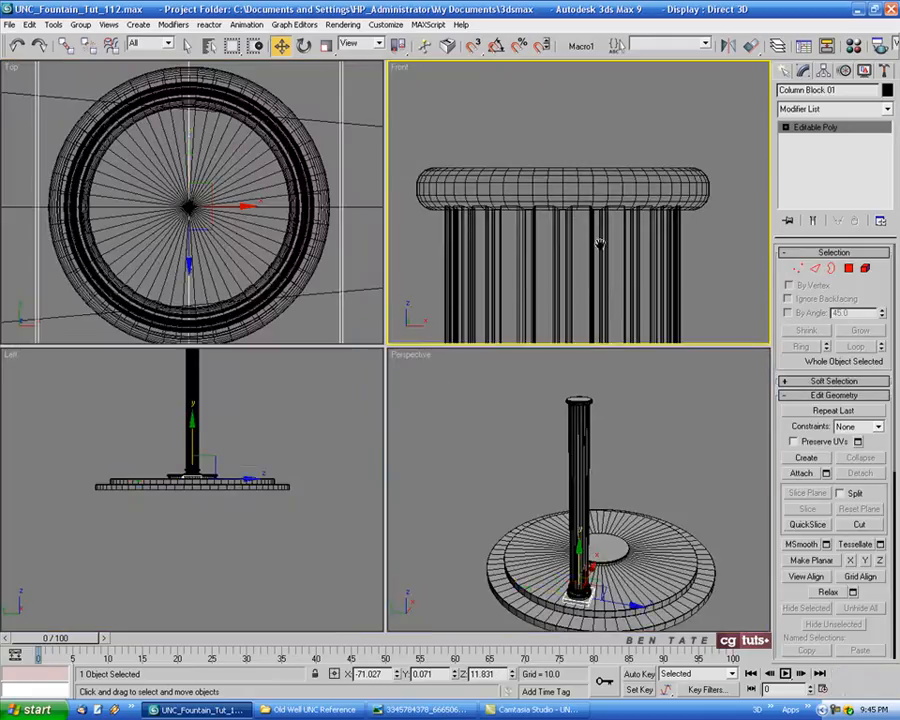
key("alt+w")
scroll(595, 292, "down", 5)
middle_click_drag(603, 336, 450, 183)
mouse_move(410, 440)
left_mouse_down("shift")
mouse_move(430, 102)
mouse_move(433, 111)
left_mouse_up("shift")
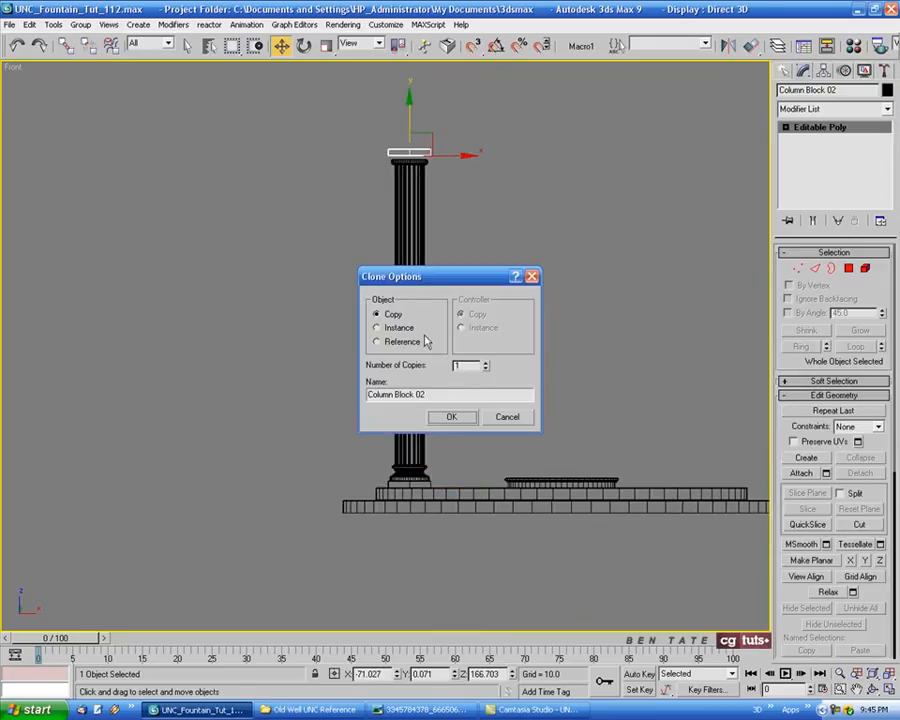
left_click(465, 420)
Lower the copied block onto the top of the cap, to a Z position of about 164.91.
middle_click_drag(554, 233, 552, 388)
scroll(430, 310, "up", 10)
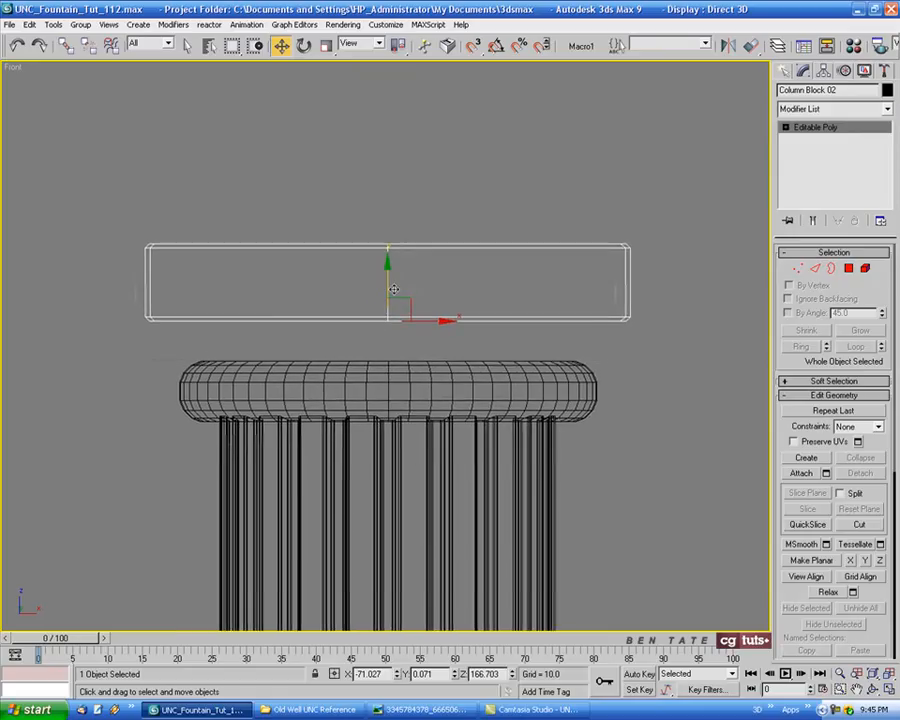
left_click_drag(387, 279, 389, 314)
left_click_drag(390, 317, 394, 321)
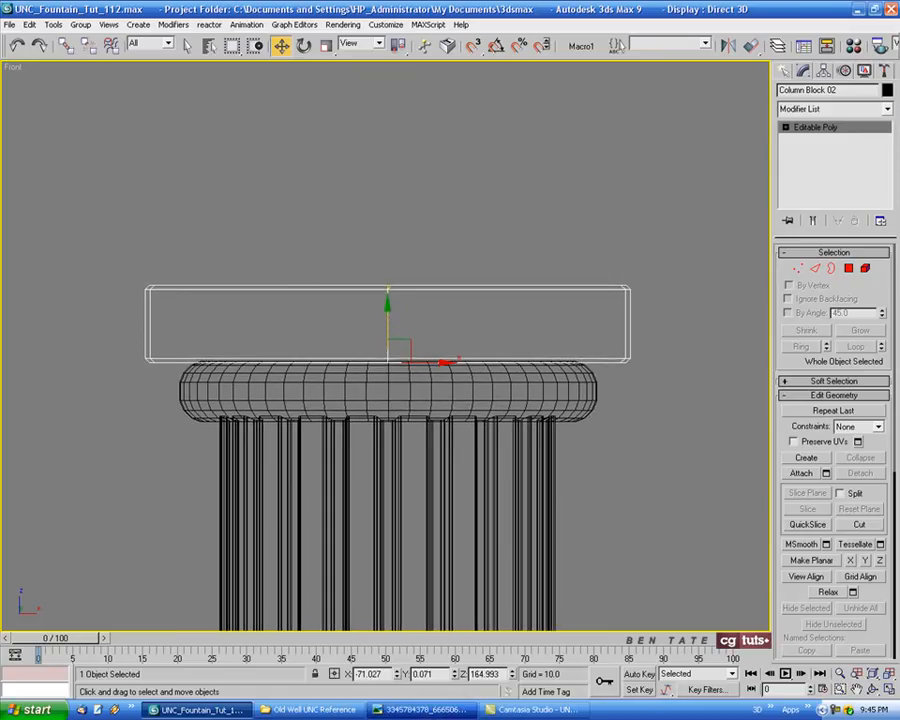
key("alt+Tab")
key("alt+Tab")
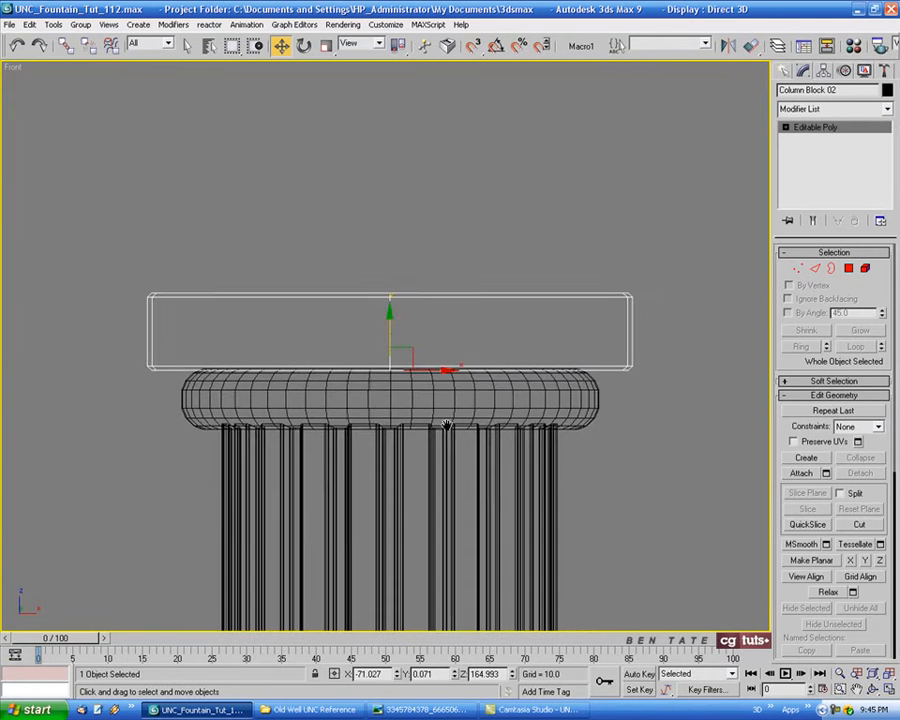
left_click_drag(386, 312, 389, 316)
scroll(527, 484, "down", 5)
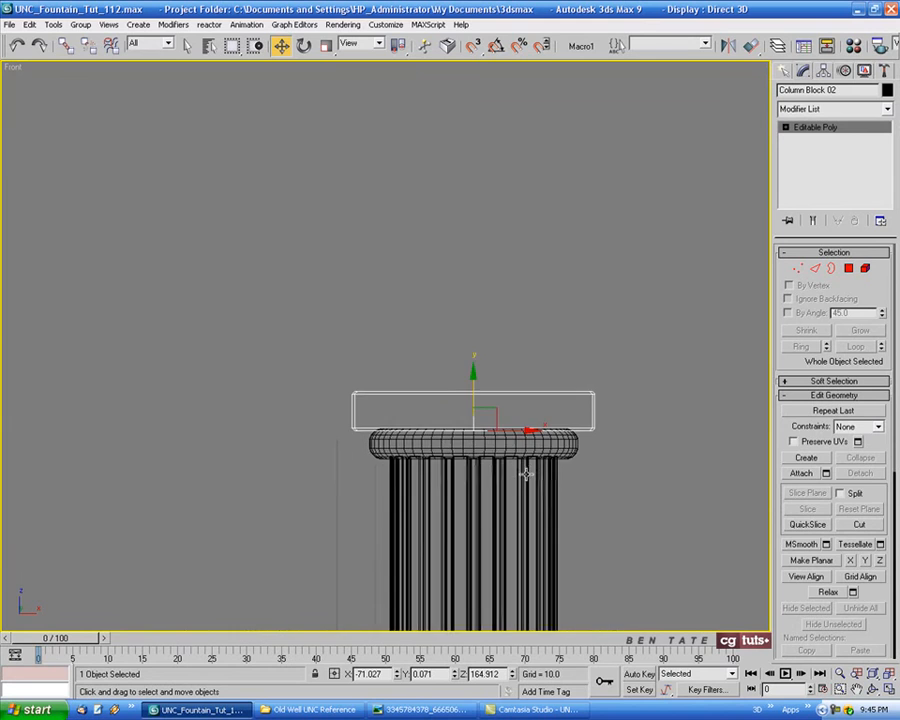
middle_click_drag(524, 472, 542, 418)
Check the reference photos and lower Column Block 02's upper vertices in the Front view to a Z of about 167.5.
left_click(418, 708)
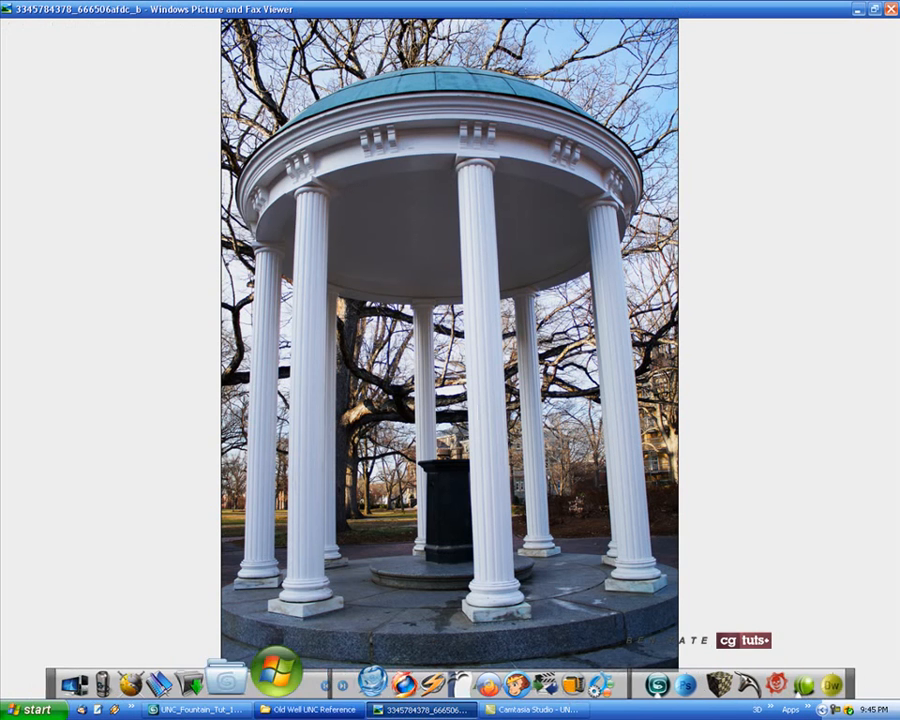
left_click(308, 709)
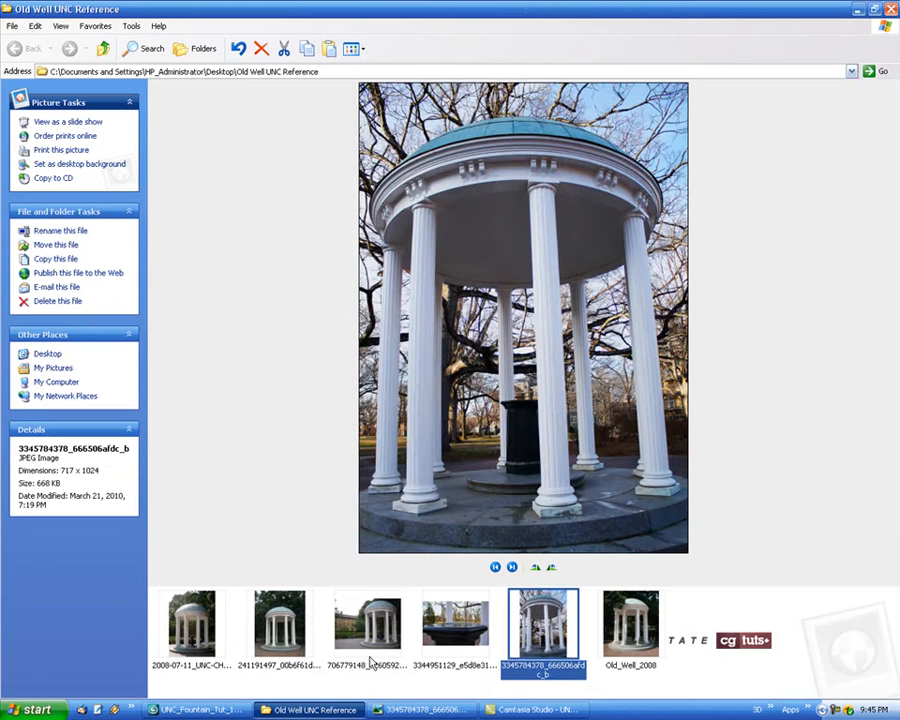
left_click(402, 628)
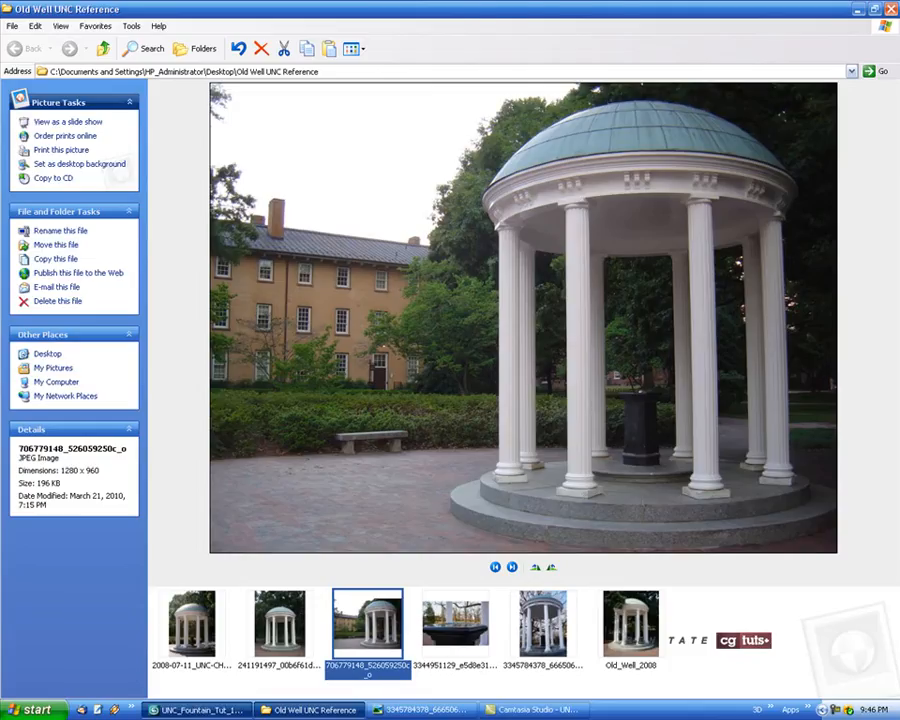
left_click(200, 709)
middle_click_drag(616, 297, 551, 290)
scroll(540, 309, "up", 4)
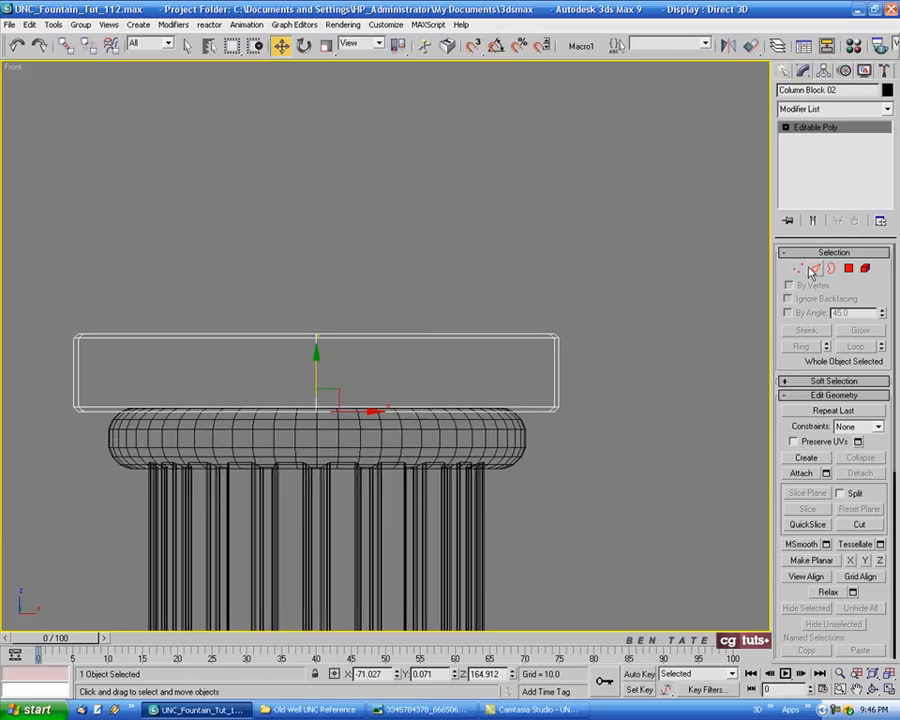
left_click(798, 270)
middle_click_drag(480, 280, 521, 270)
left_click_drag(55, 275, 690, 345)
middle_click_drag(637, 325, 685, 317)
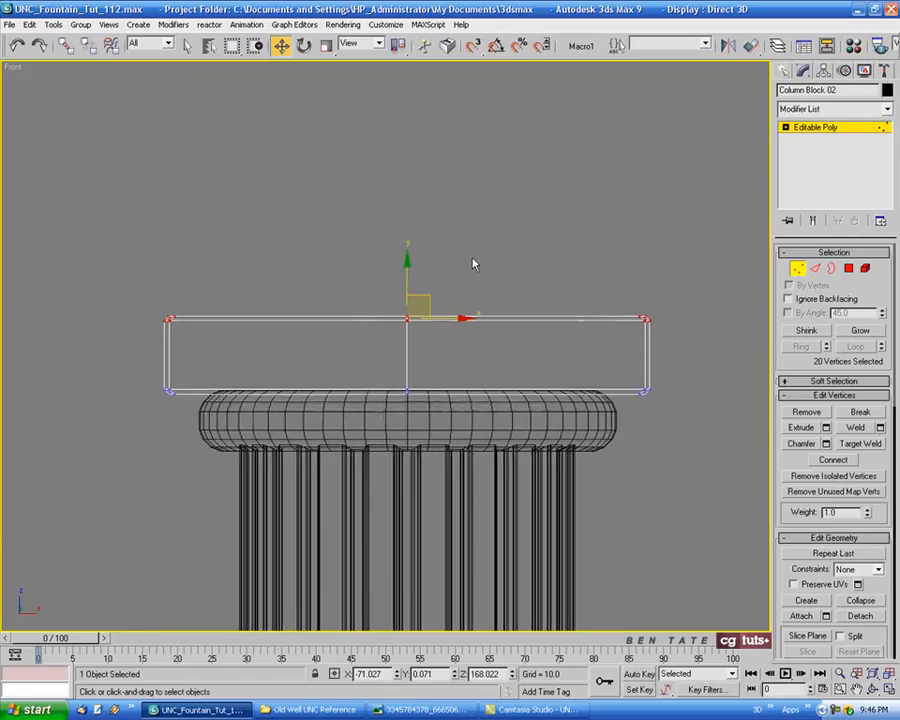
left_click_drag(410, 271, 410, 284)
left_click(796, 268)
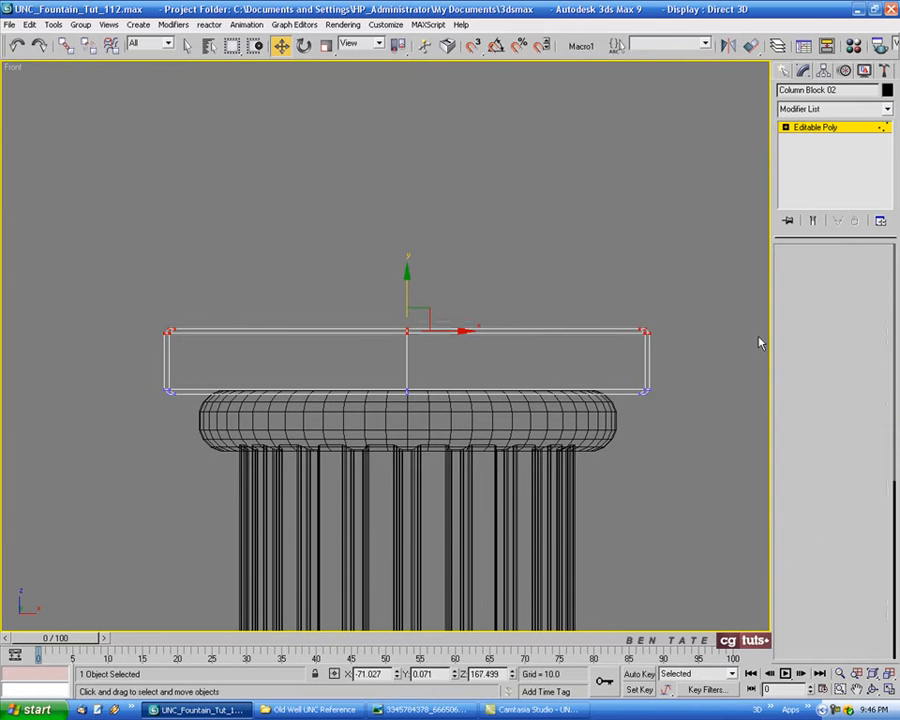
Examine the whole column from above and below in the Perspective view and compare its top block with the reference photo.
key("alt+w")
right_click(701, 416)
key("alt+w")
middle_click_drag(592, 376, 446, 328, "alt")
left_click(571, 293)
key("F4")
scroll(556, 202, "down", 3)
scroll(510, 266, "up", 3)
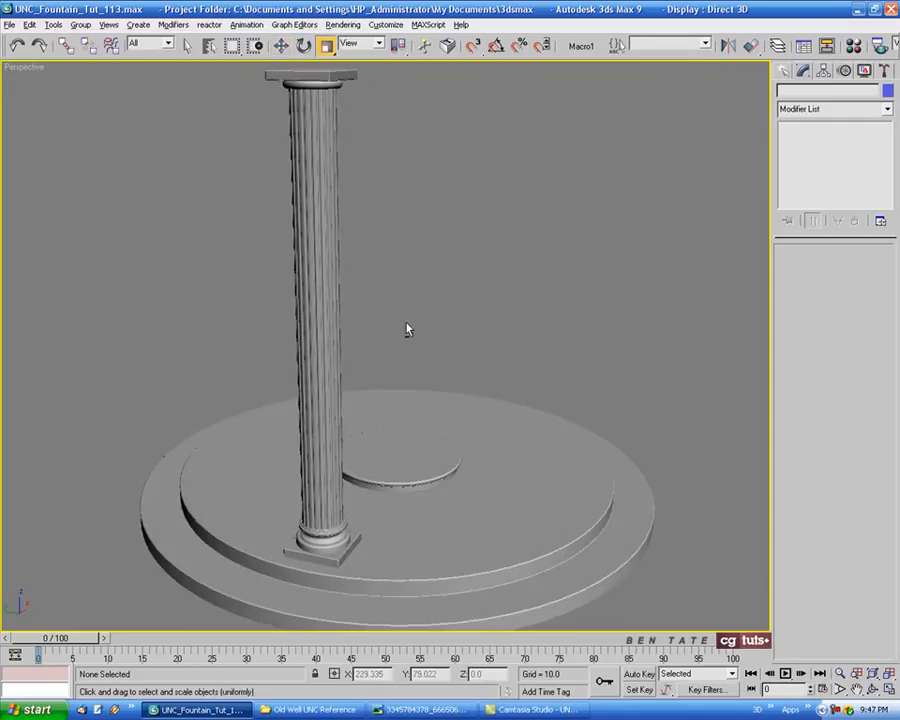
middle_click_drag(405, 323, 389, 239, "alt")
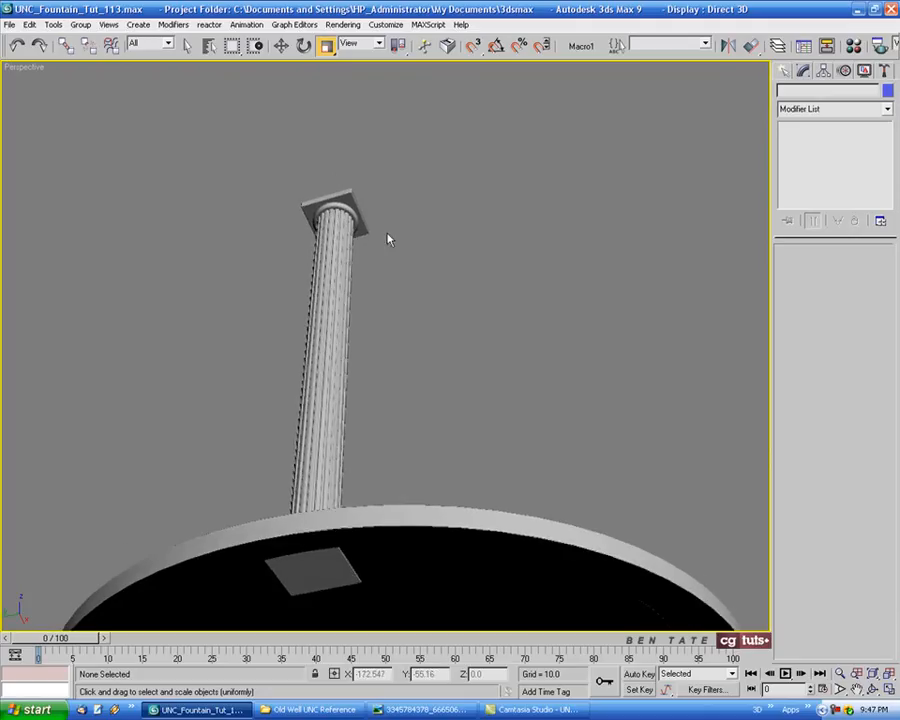
left_click(418, 709)
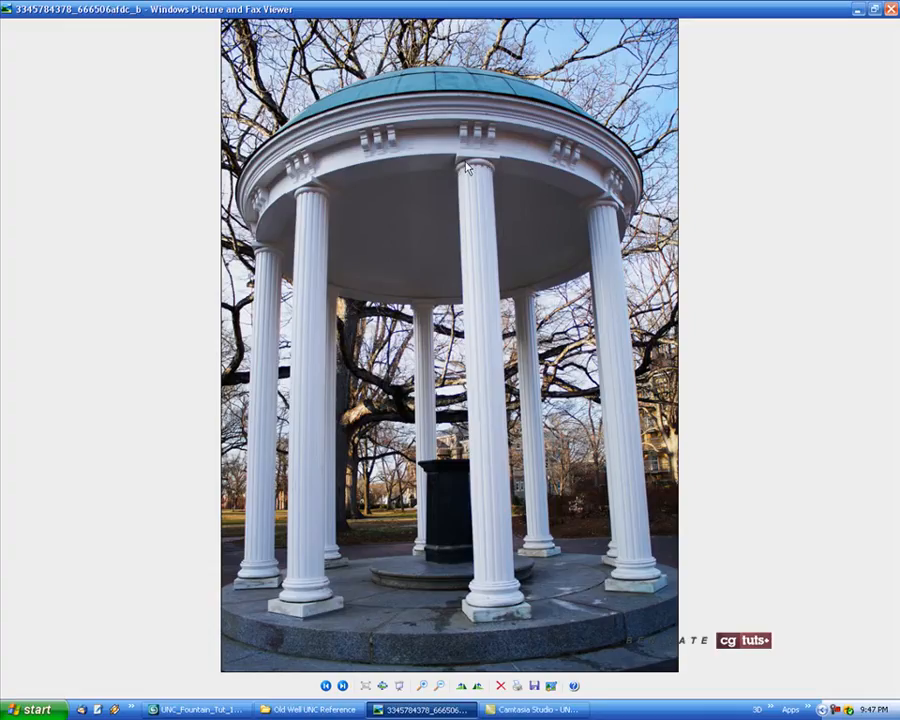
key("alt+Tab")
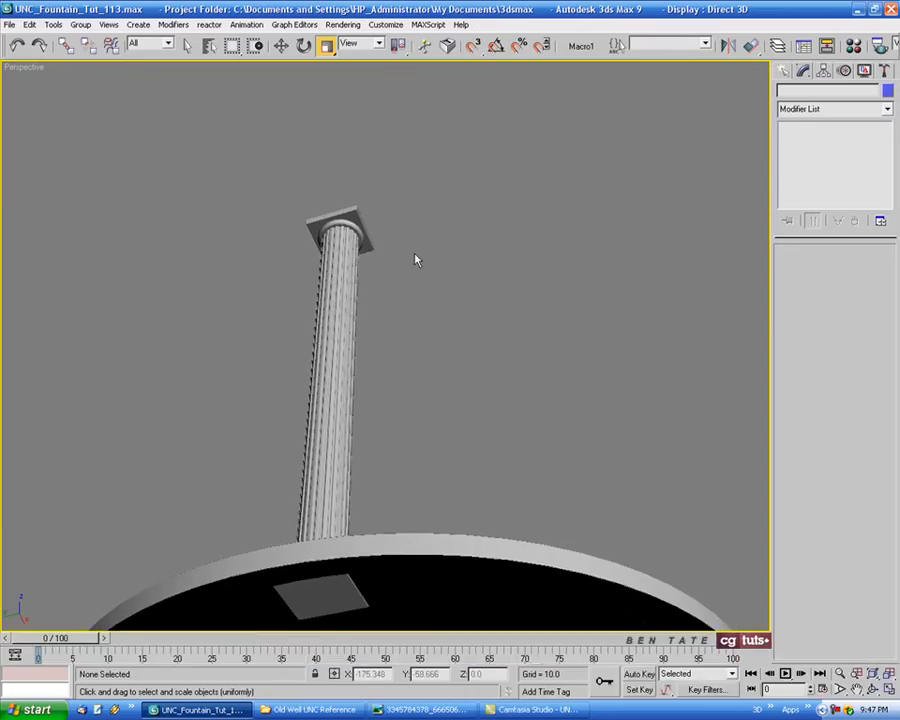
Scale Column Block 02 down uniformly in the Top view to about 94.5 percent.
left_click(355, 215)
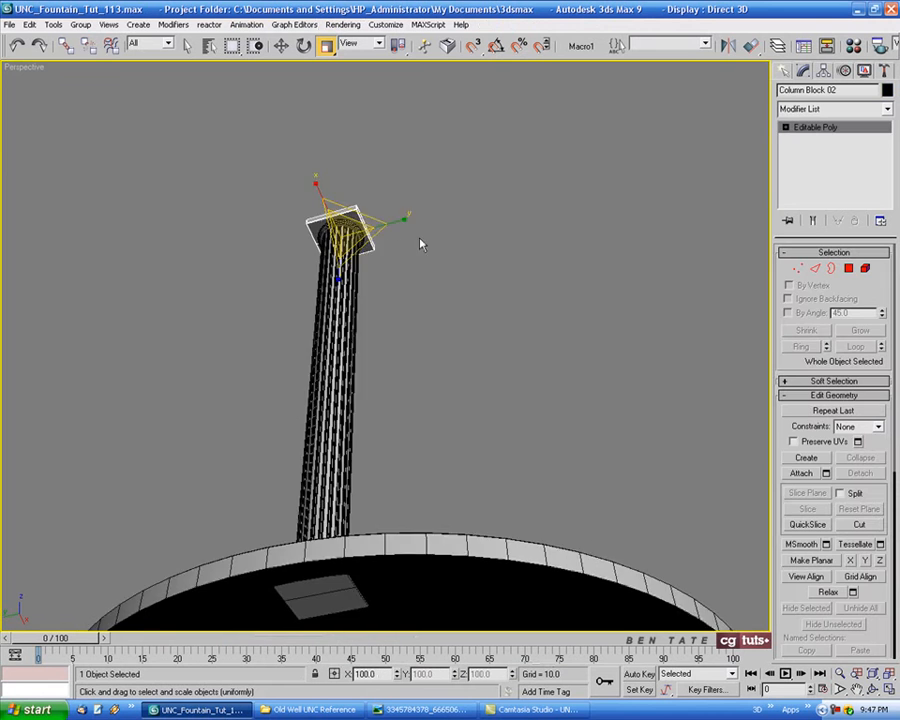
key("alt+w")
key("alt+w")
scroll(364, 286, "down", 10)
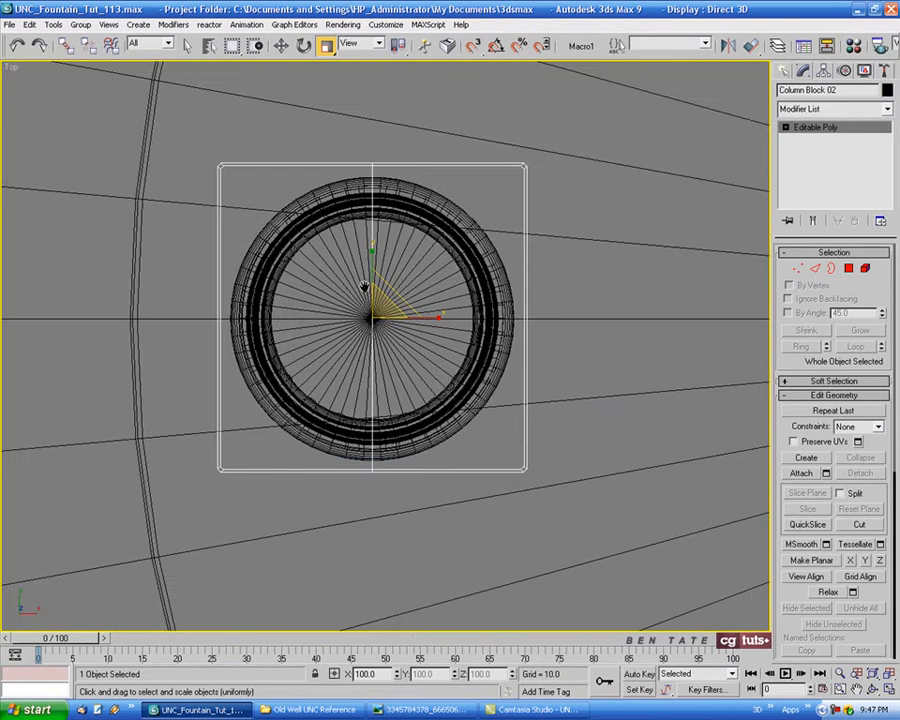
scroll(380, 306, "up", 3)
left_click_drag(388, 313, 389, 318)
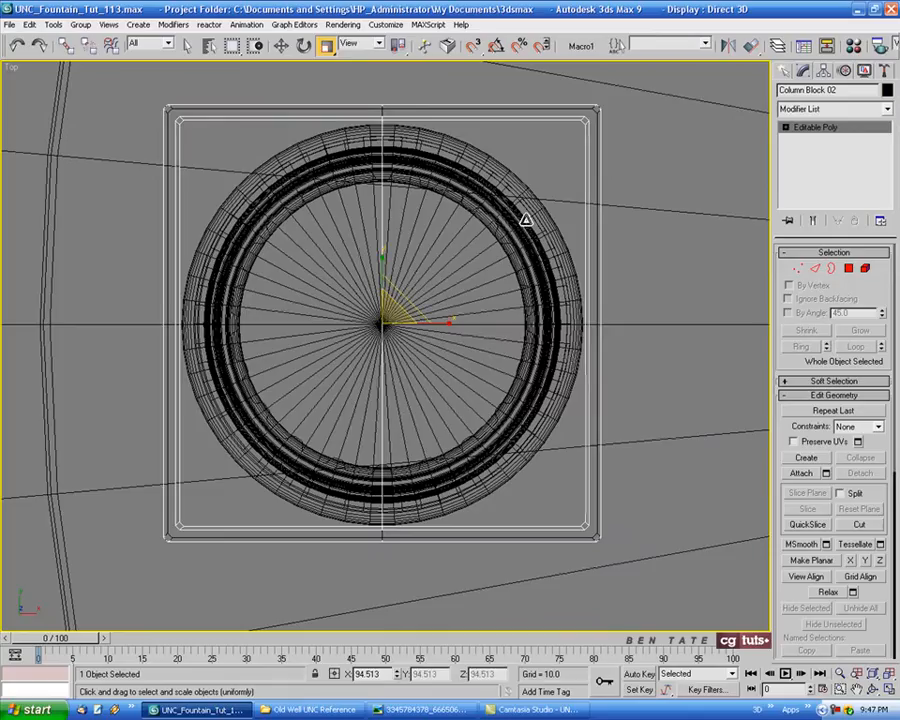
scroll(370, 126, "down", 3)
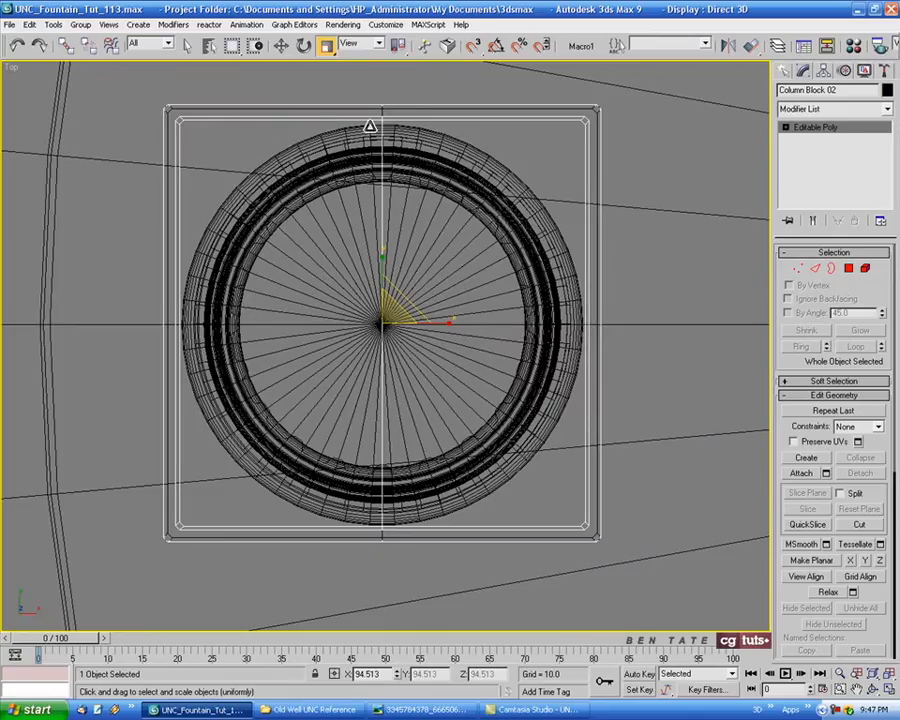
Check the block from below in Perspective and scale it down further in the Top view to about 88.5 percent.
key("alt+w")
key("alt+w")
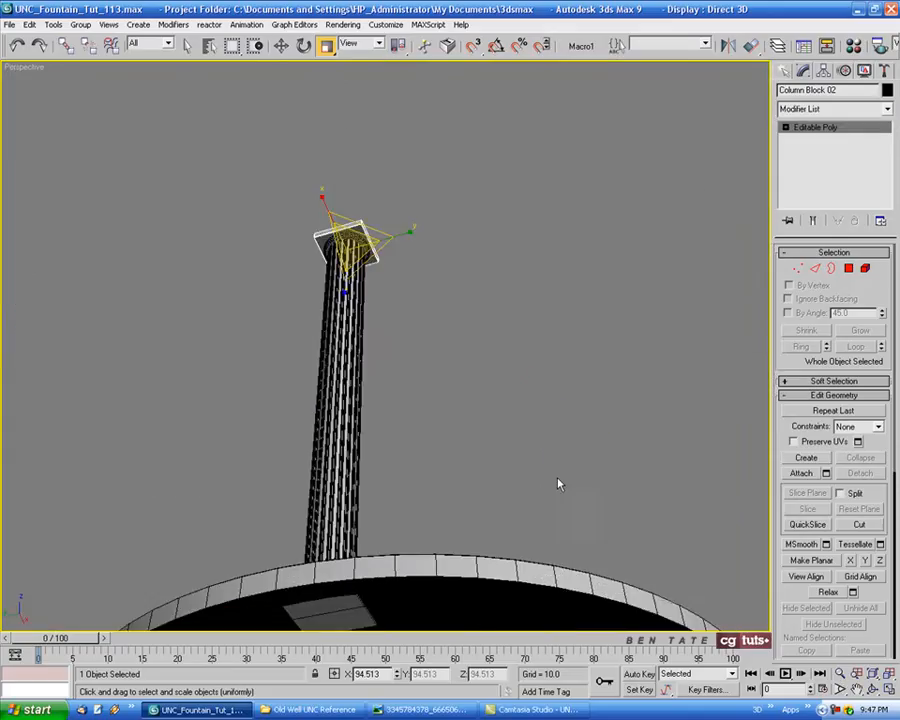
left_click(494, 337)
middle_click_drag(481, 333, 428, 322, "alt")
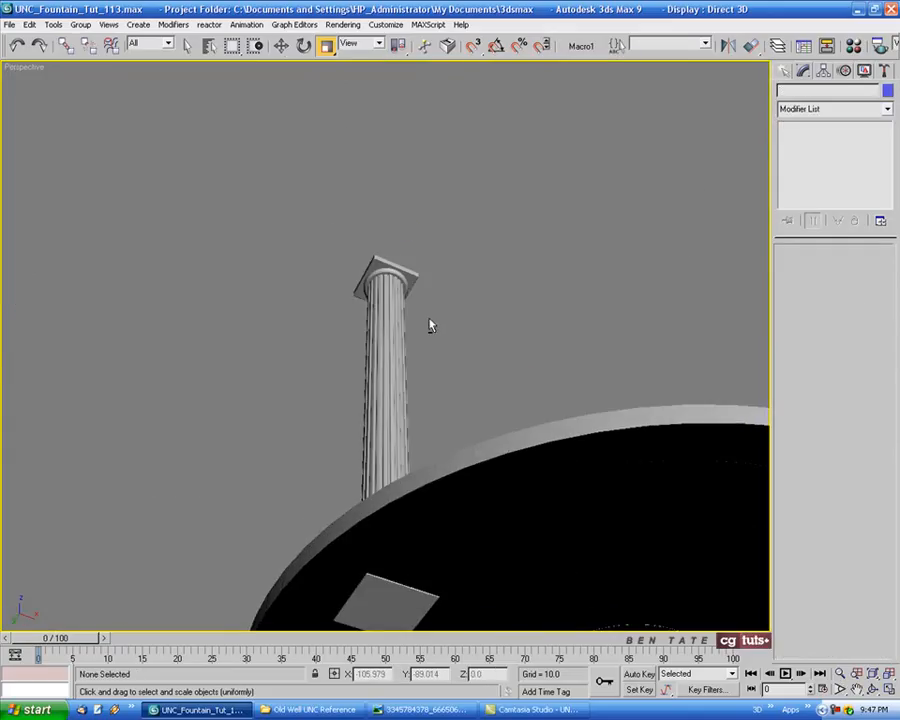
key("F4")
left_click(408, 286)
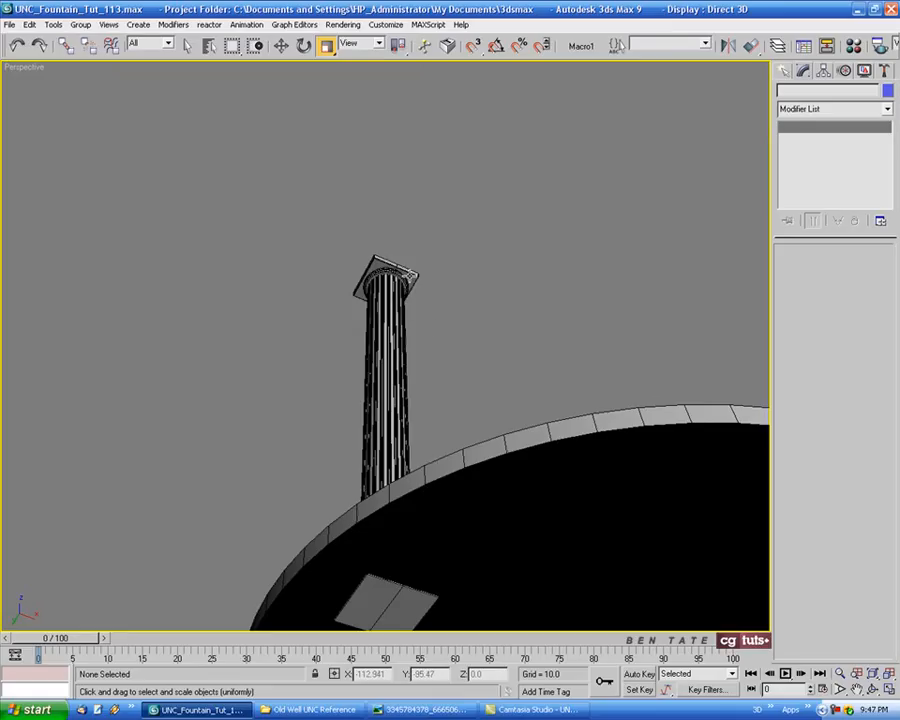
key("alt+w")
right_click(201, 265)
key("alt+w")
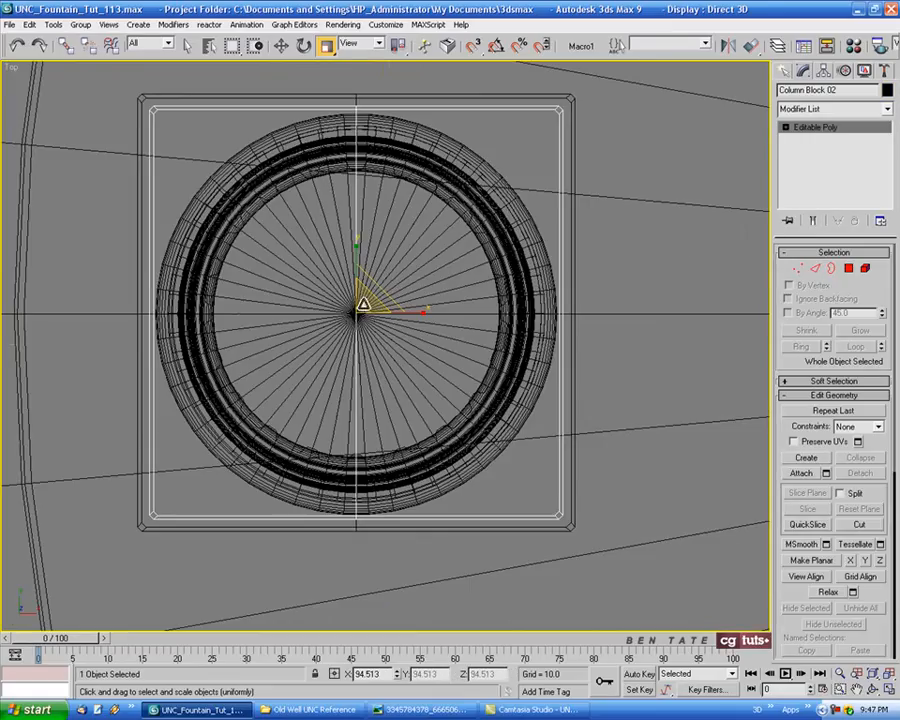
left_click_drag(363, 303, 366, 311)
Inspect the resized top block from below and the whole column on its base in the Perspective view, with and without edges.
key("alt+w")
right_click(620, 468)
key("alt+w")
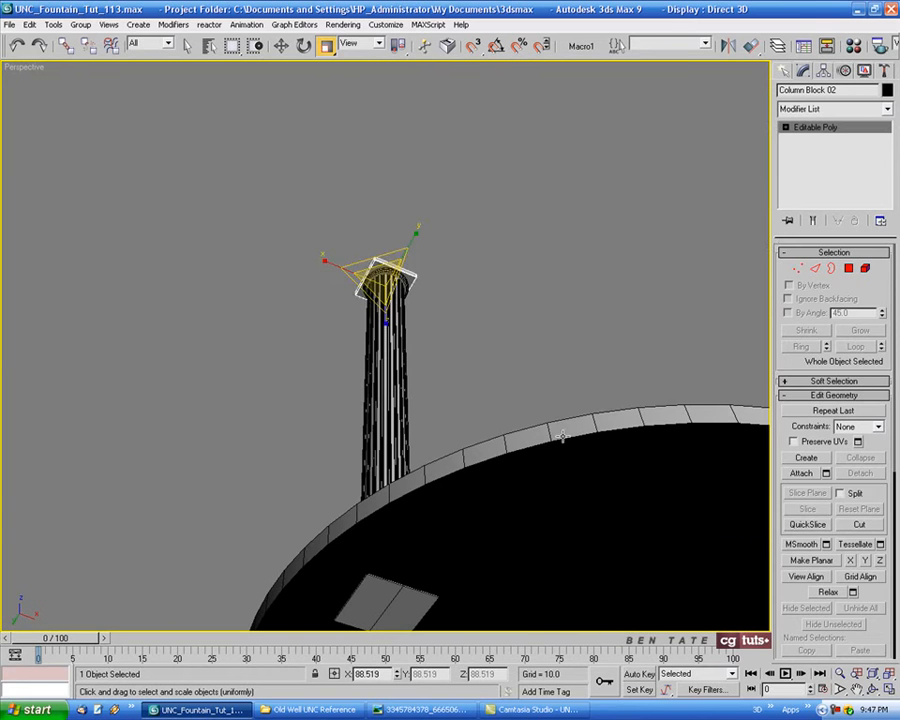
left_click(513, 365)
key("F4")
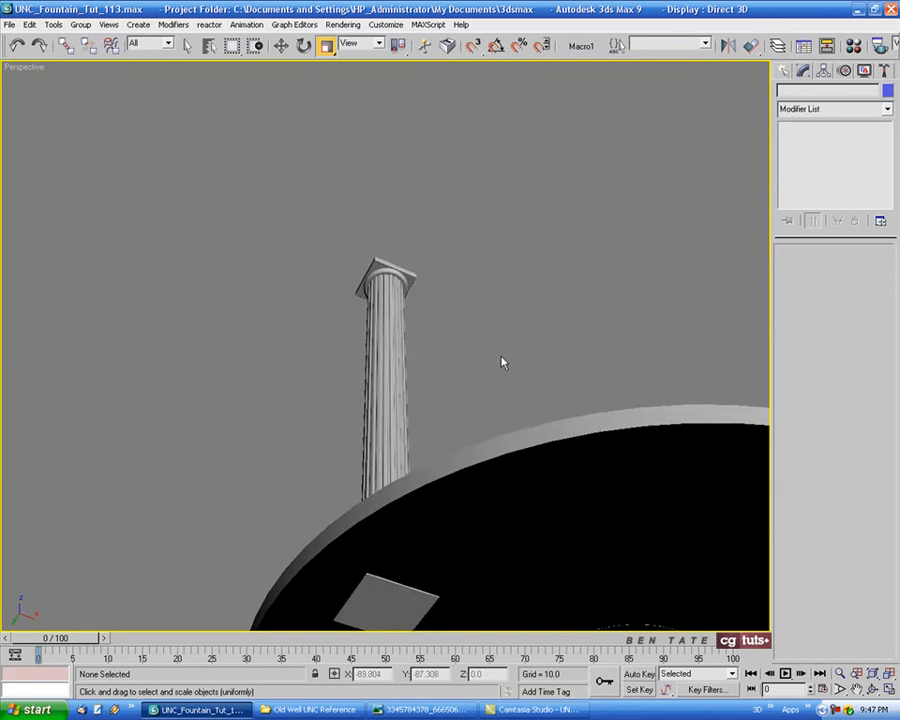
middle_click_drag(502, 359, 453, 410, "alt")
scroll(538, 446, "down", 3)
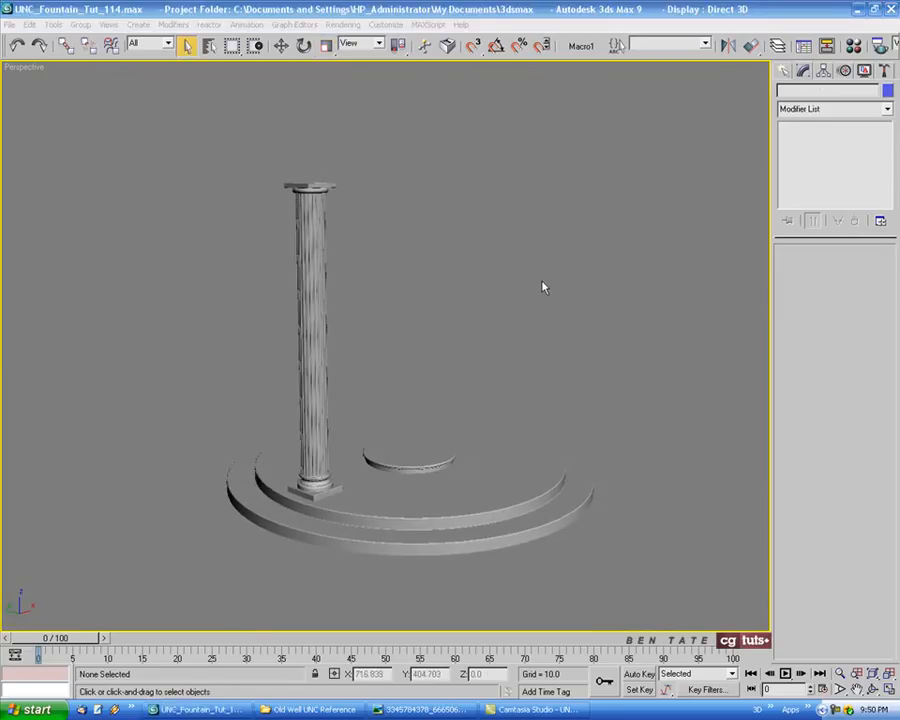
middle_click_drag(540, 284, 484, 261, "alt")
key("F4")
scroll(383, 200, "up", 5)
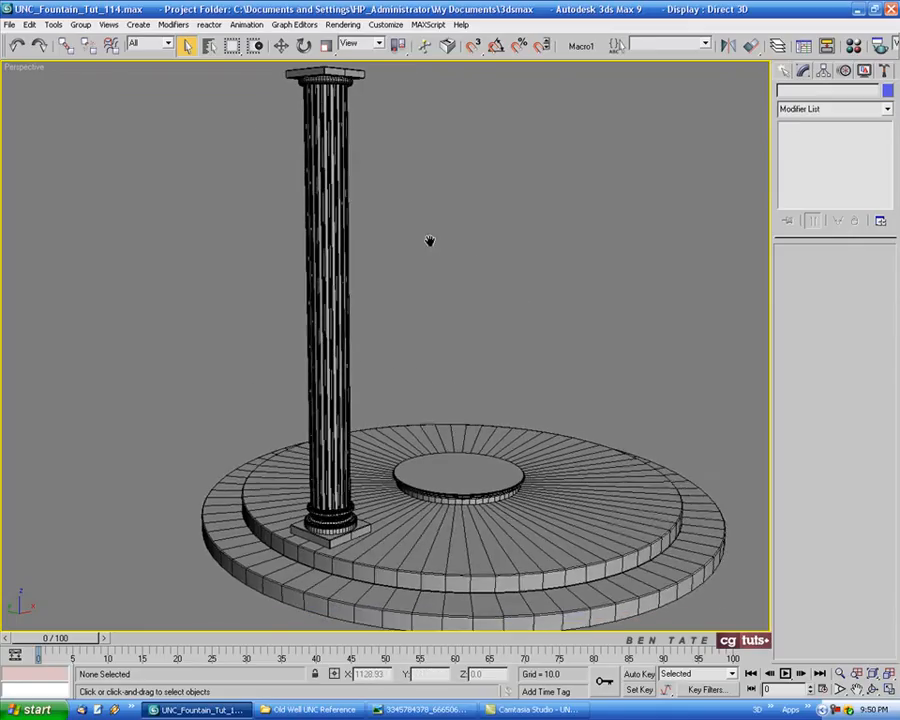
middle_click_drag(546, 307, 536, 325)
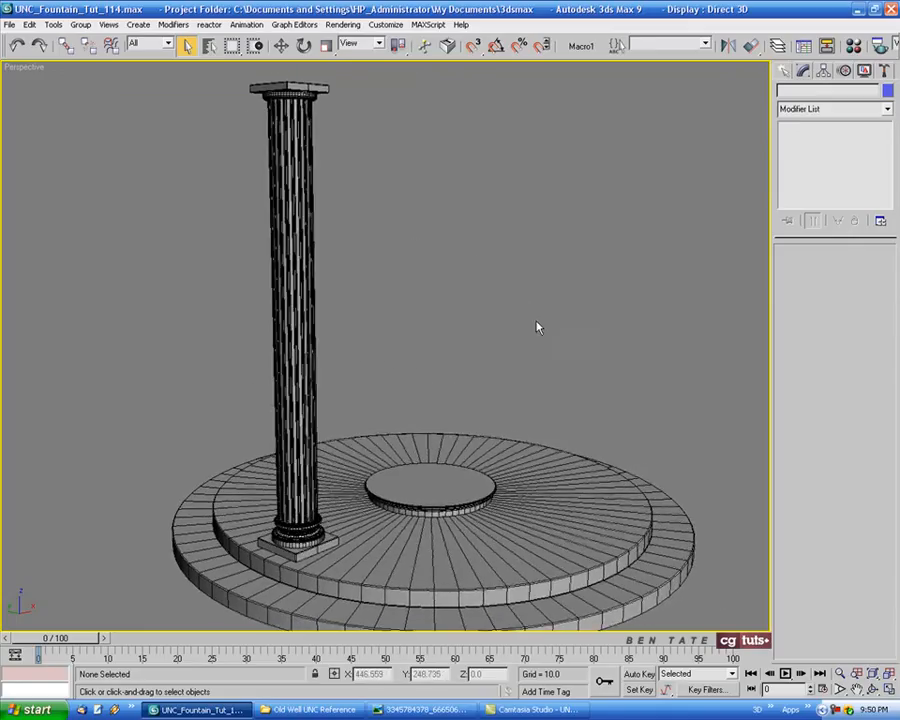
Select the column's base, shaft, top and both blocks by name and group the five objects as Column01.
key("h")
mouse_move(414, 191)
left_mouse_down()
mouse_move(487, 187)
mouse_move(415, 210)
left_mouse_up()
left_click_drag(483, 210, 509, 206)
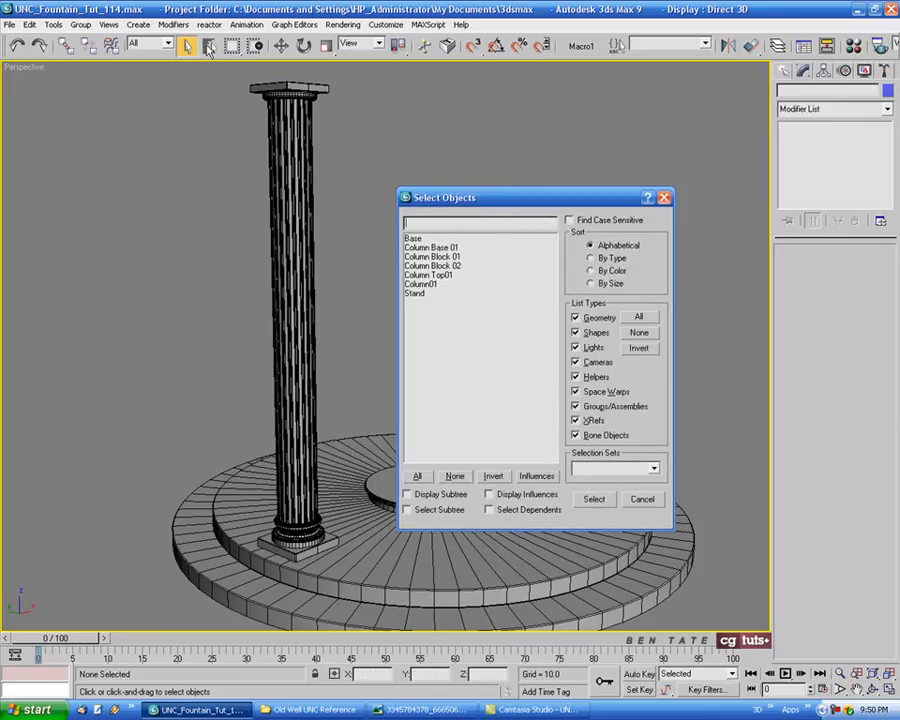
left_click_drag(520, 197, 498, 199)
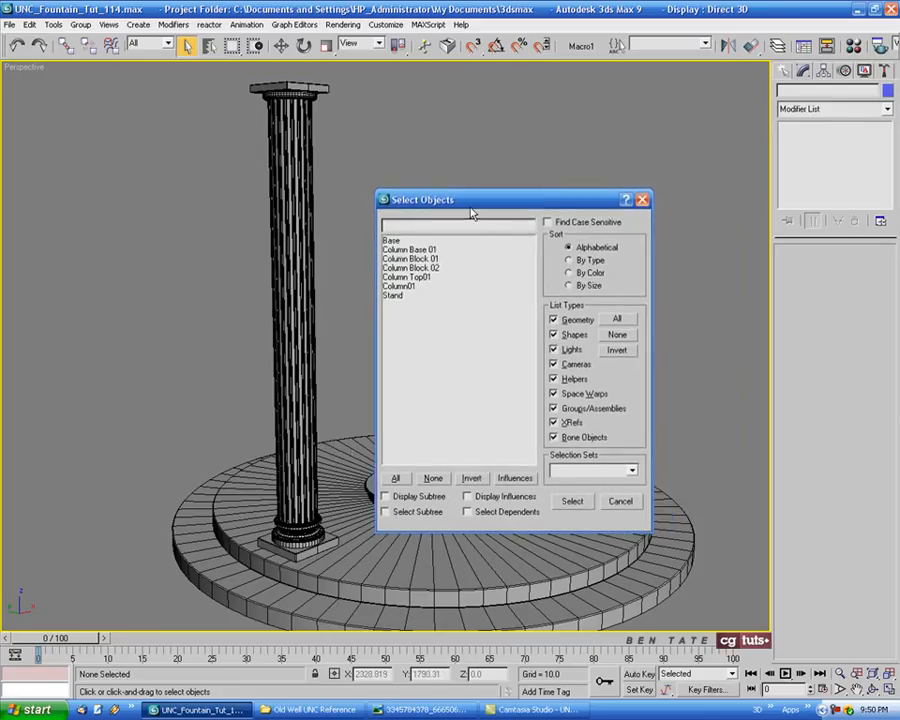
left_click_drag(435, 251, 440, 287)
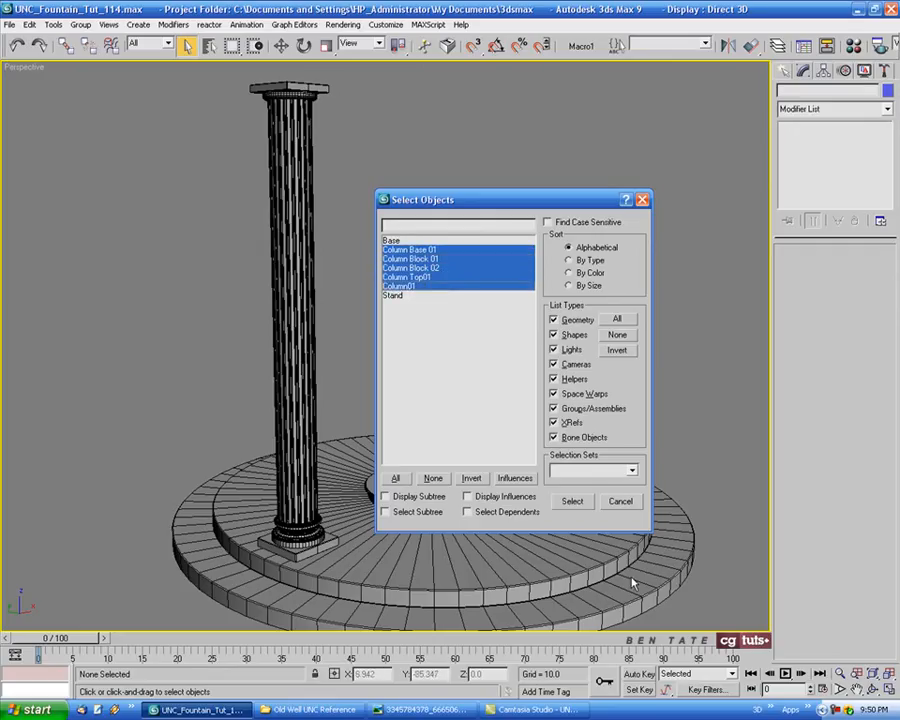
key("Return")
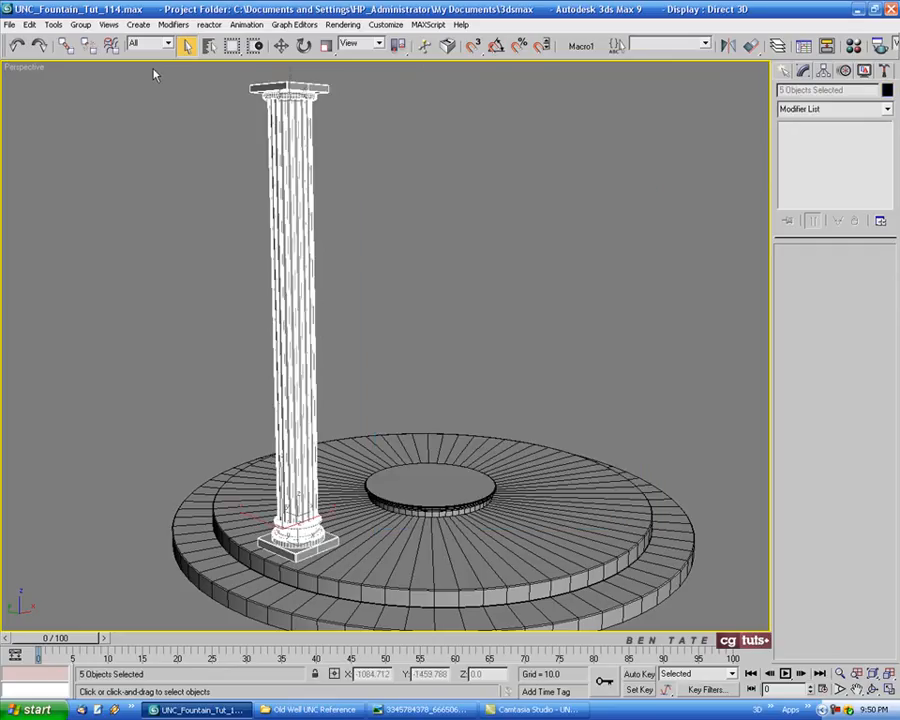
left_click(80, 24)
left_click(90, 38)
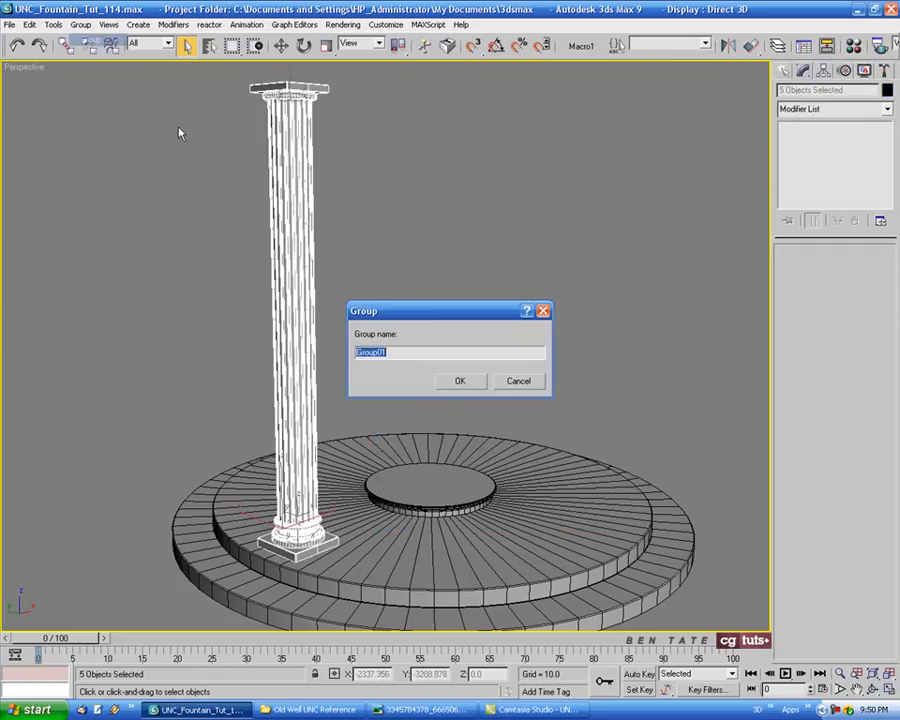
type("Column")
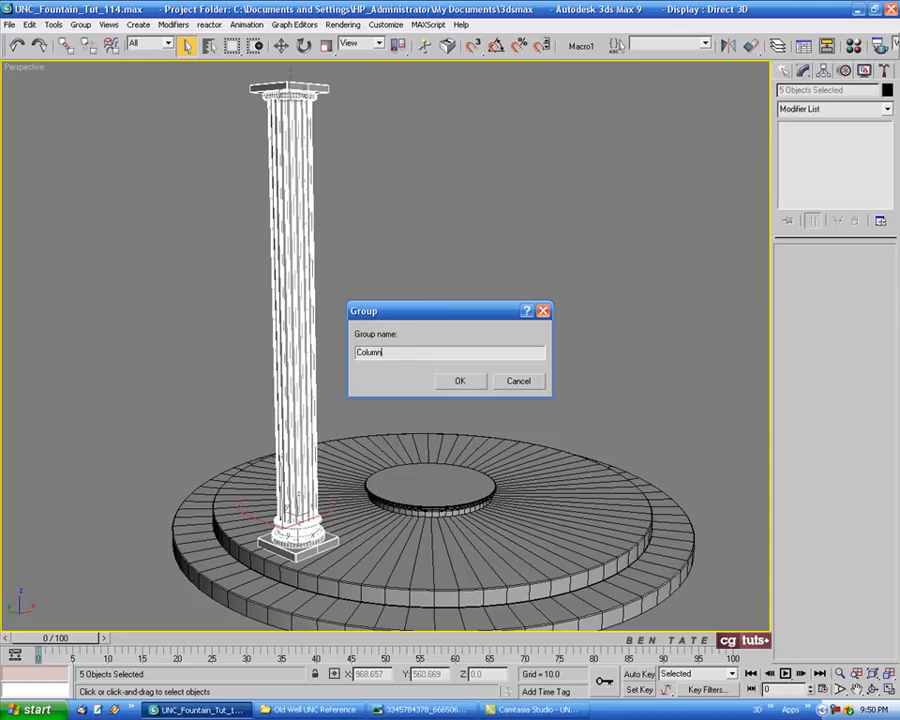
left_click(462, 381)
Move only the Column01 group's pivot to the center of the base by setting its world X and Y to 0.
middle_click_drag(607, 358, 511, 297)
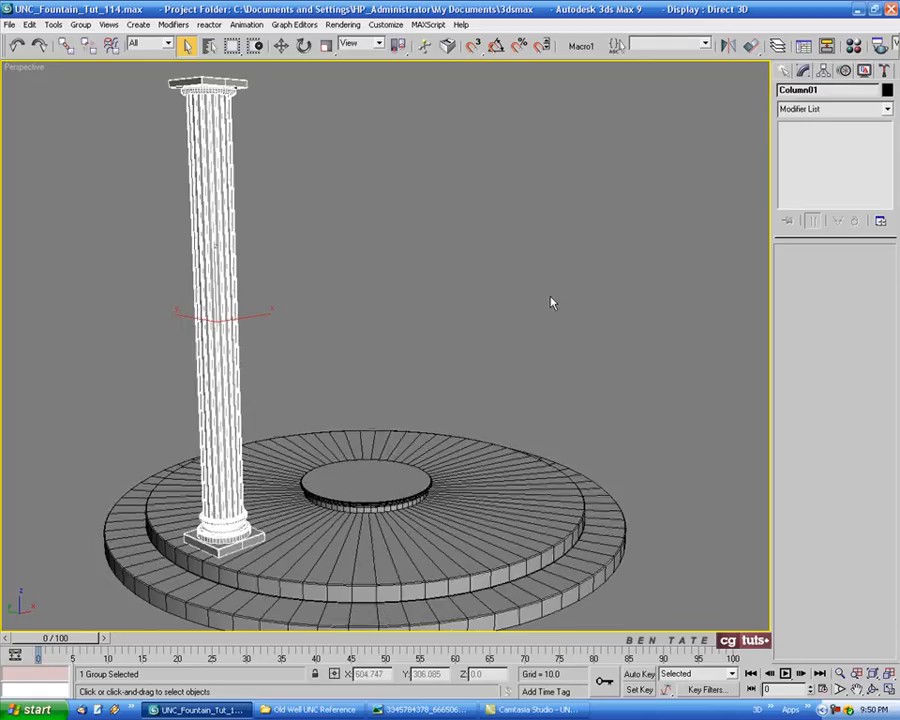
left_click(823, 70)
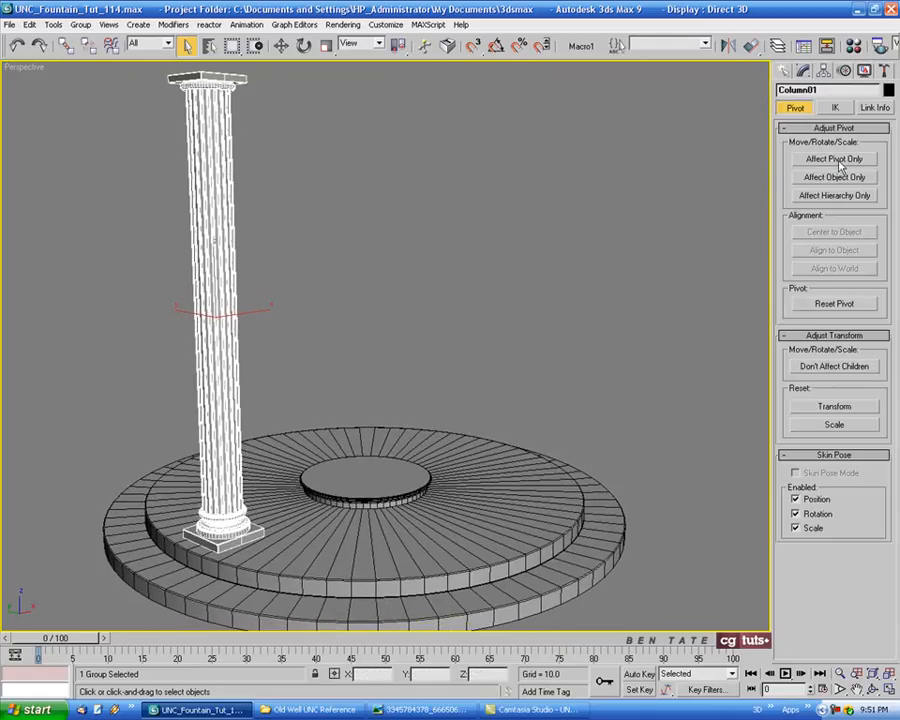
left_click(836, 160)
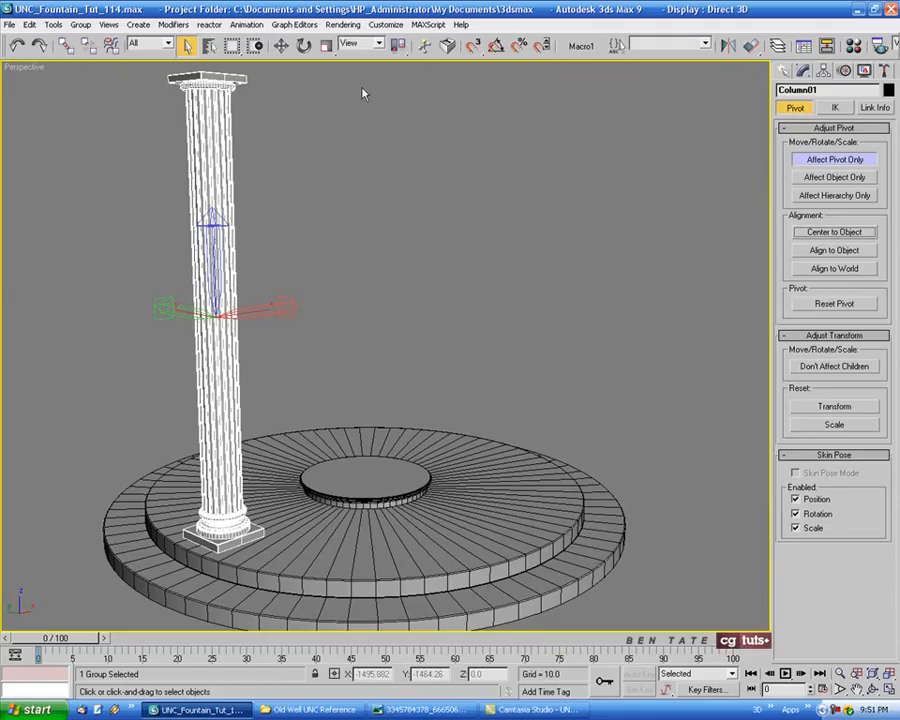
right_click(283, 47)
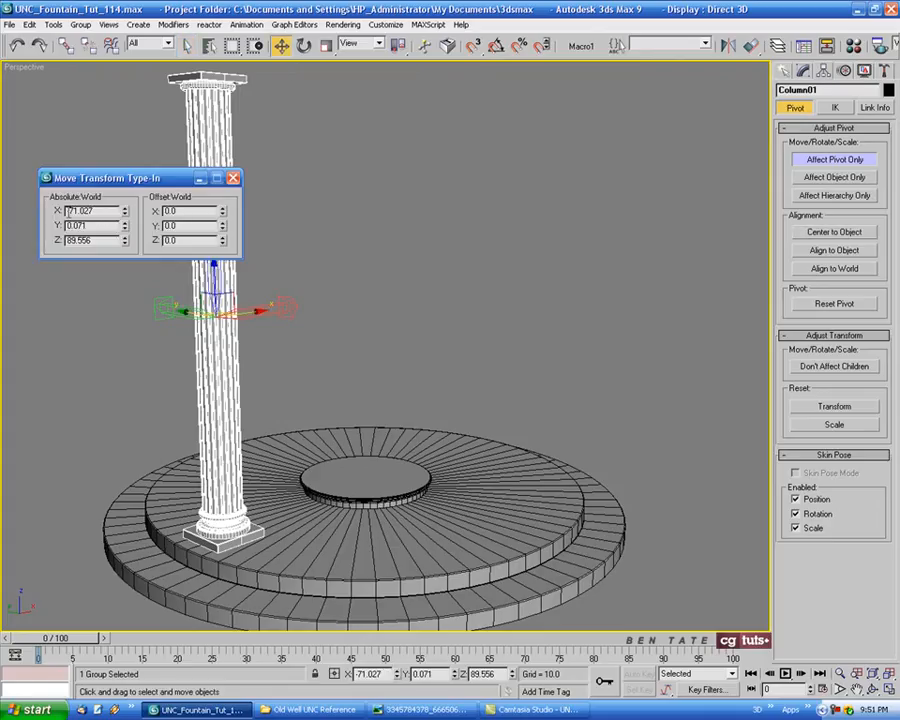
right_click(124, 214)
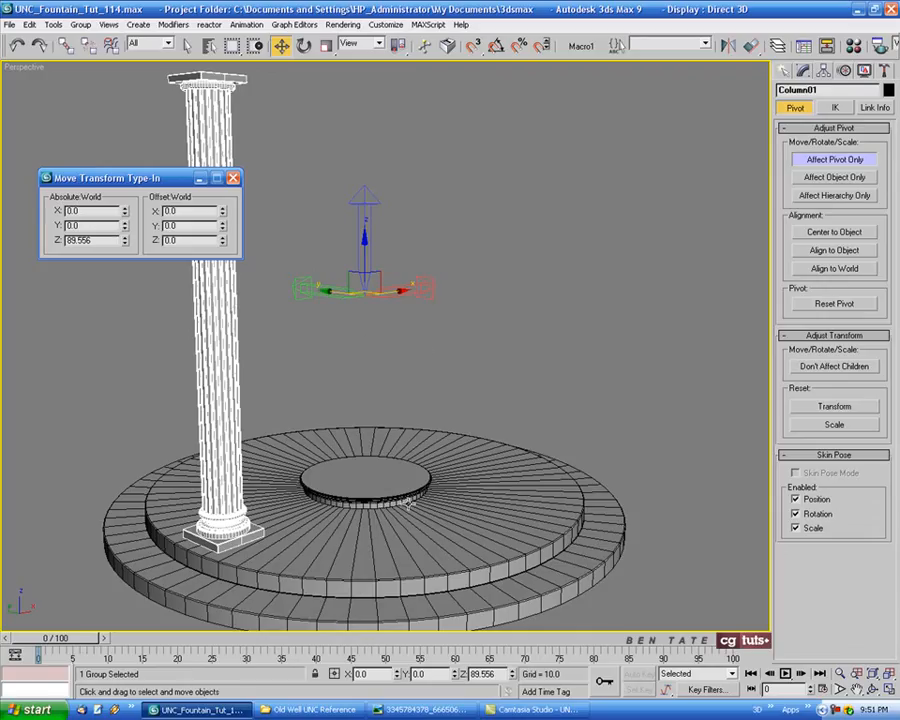
left_click(233, 179)
left_click(833, 161)
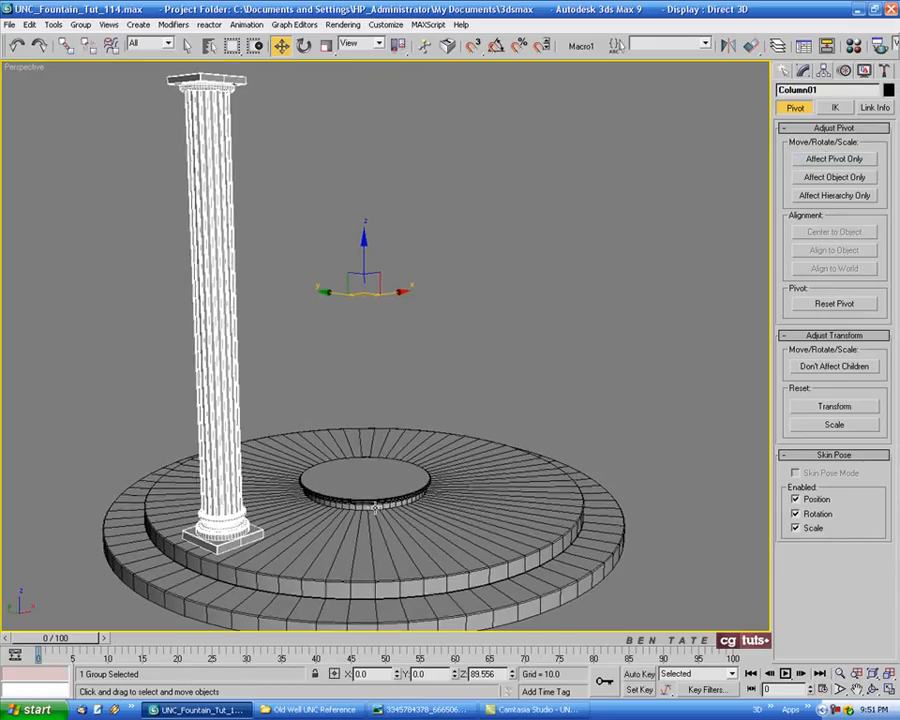
In the Top view, set up an Array of the Column01 group with a total Z rotation of 360 degrees.
middle_click_drag(500, 386, 500, 389)
key("alt+w")
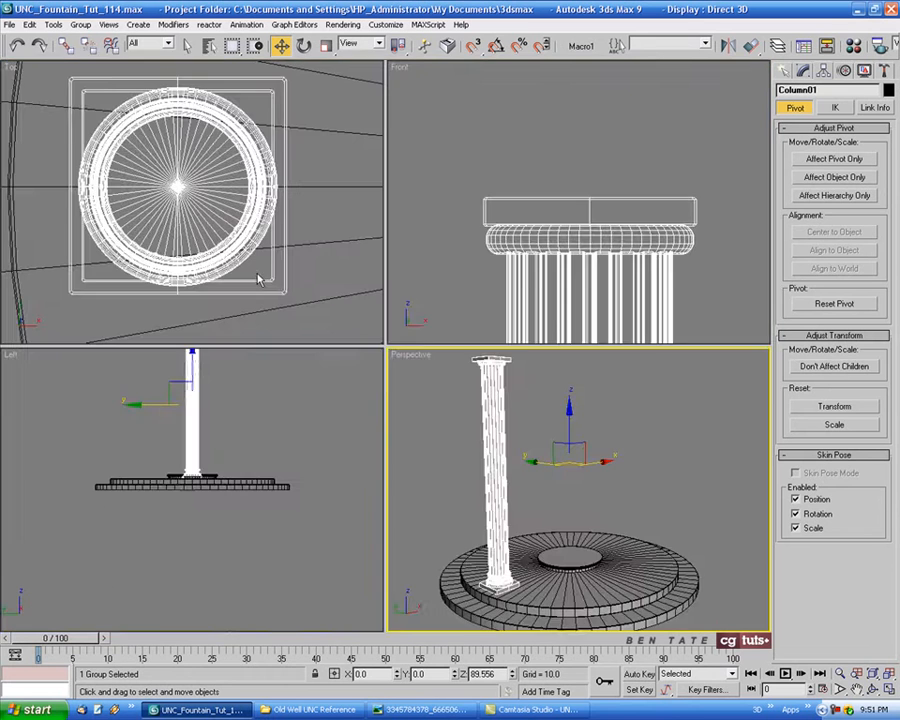
middle_click(257, 274)
key("alt+w")
scroll(361, 350, "down", 6)
scroll(362, 348, "down", 3)
scroll(396, 324, "up", 4)
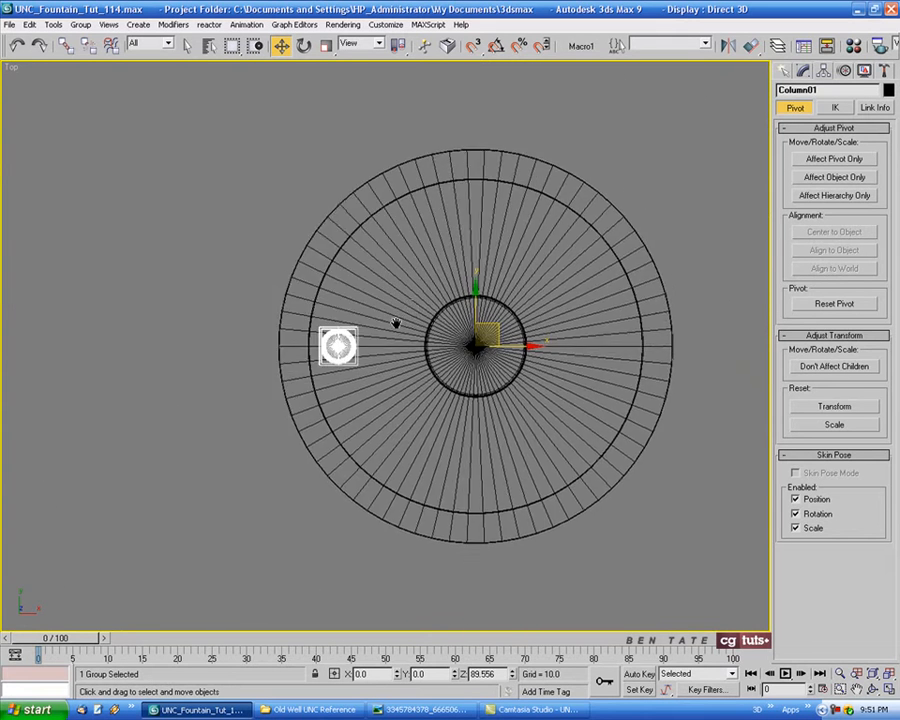
mouse_move(327, 316)
middle_mouse_down()
mouse_move(300, 267)
mouse_move(288, 267)
mouse_move(317, 325)
middle_mouse_up()
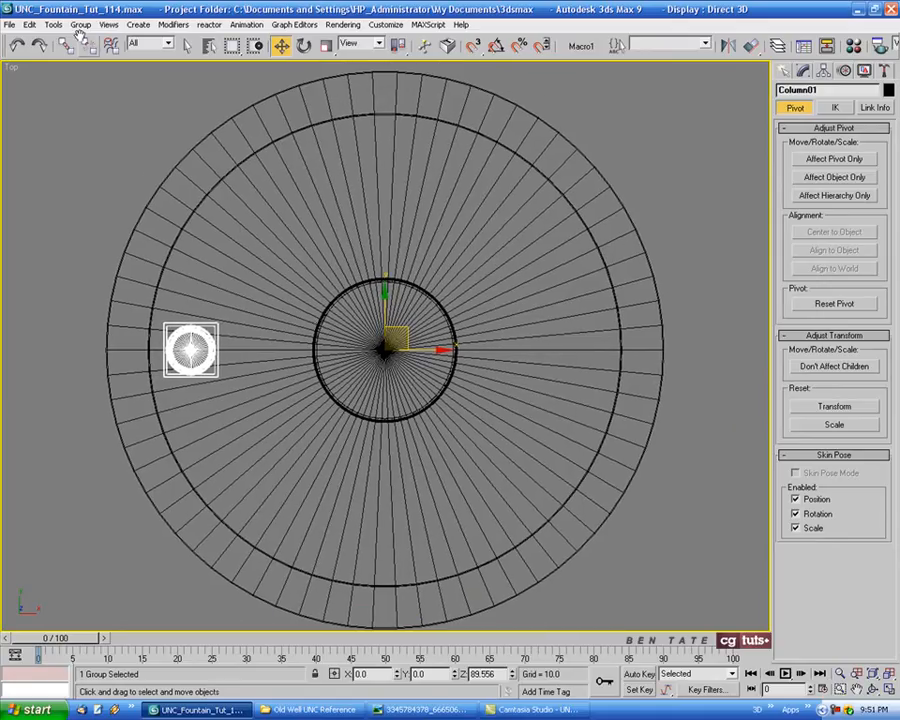
left_click(53, 24)
left_click(64, 130)
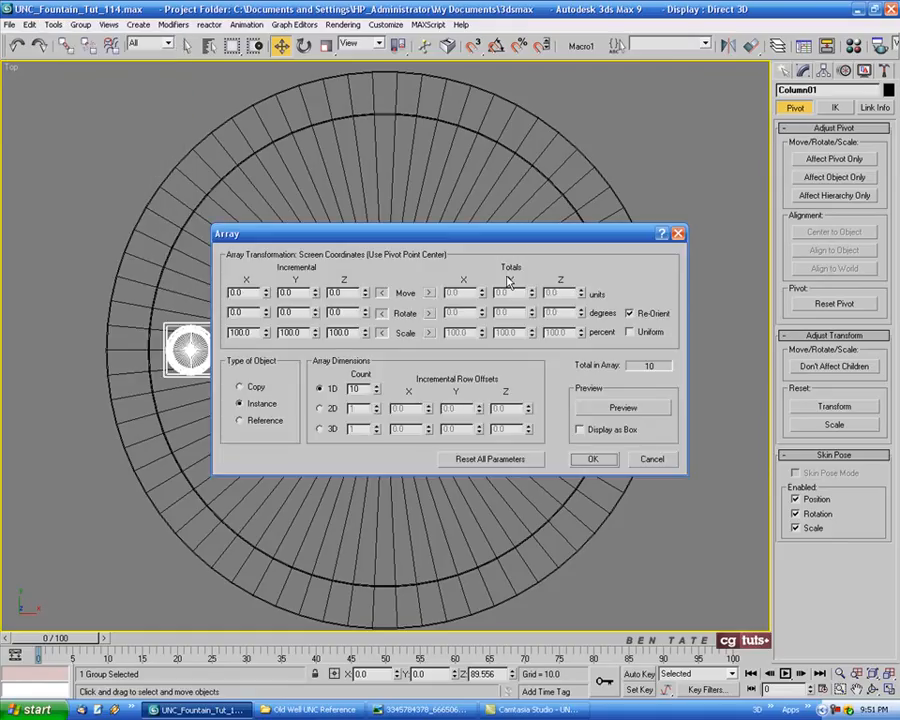
left_click(429, 314)
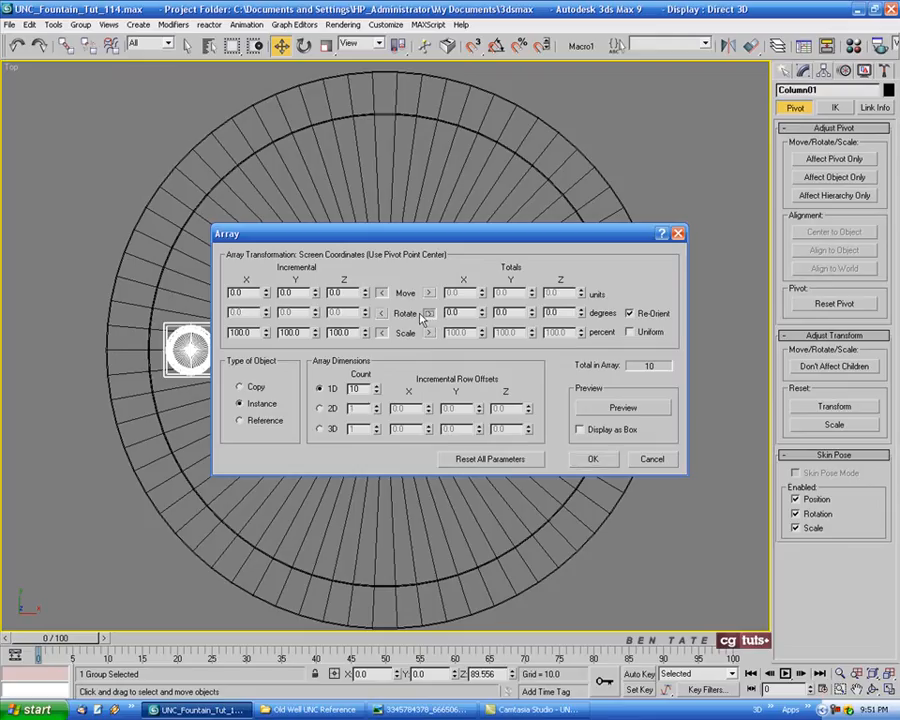
double_click(556, 314)
type("360")
left_click_drag(554, 236, 564, 226)
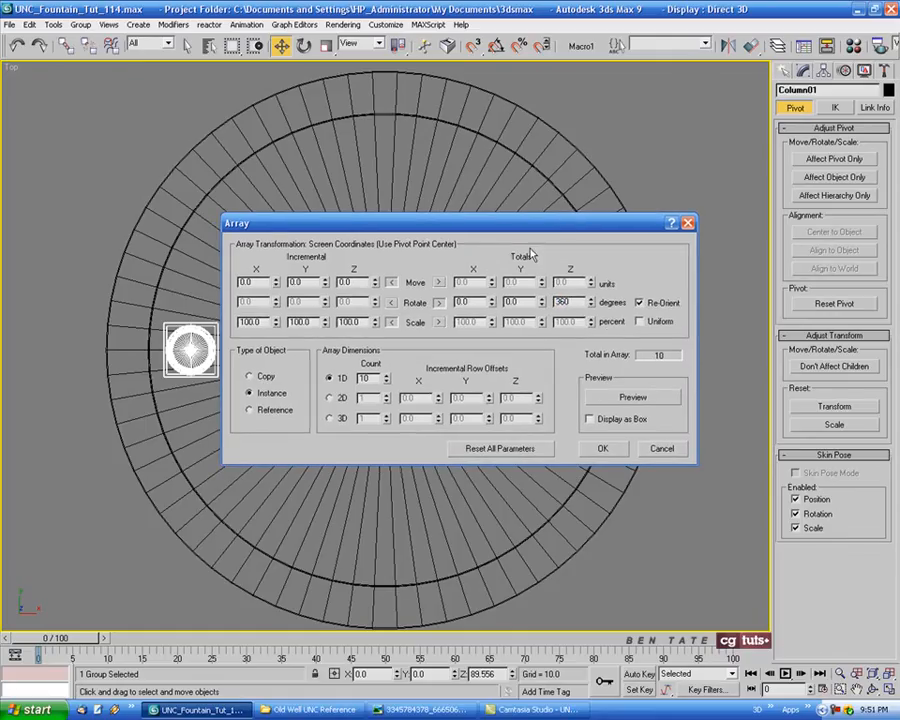
Set the array to Copy with a 1D count of 8, preview the ring of columns and create it.
left_click(249, 392)
left_click(387, 382)
left_click(628, 397)
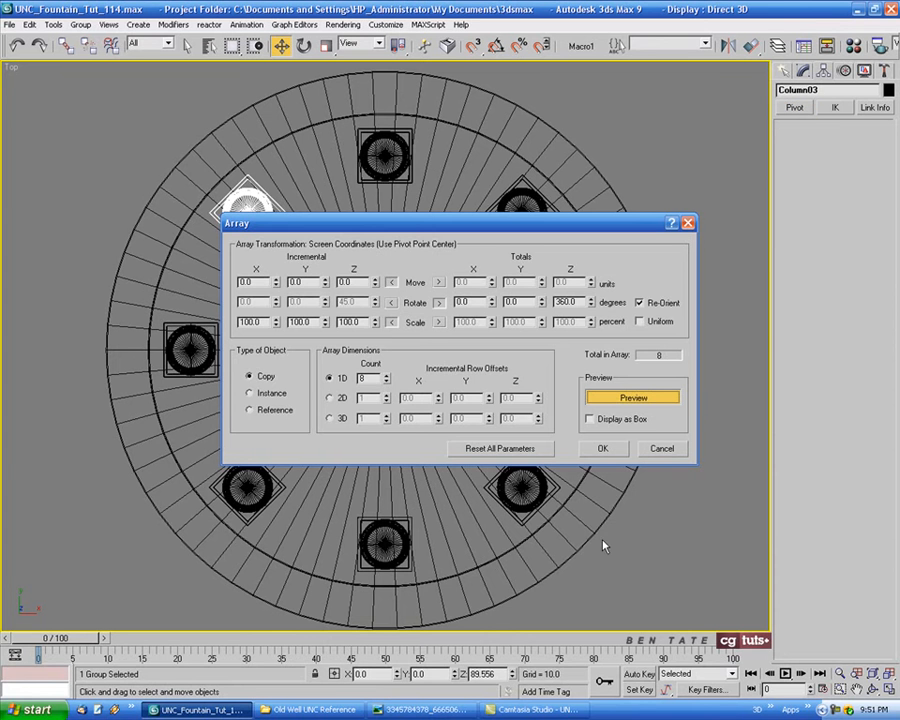
left_click(603, 450)
Inspect the ring of columns in the Perspective view with and without edges, and clear the selection.
middle_click_drag(699, 556, 667, 549)
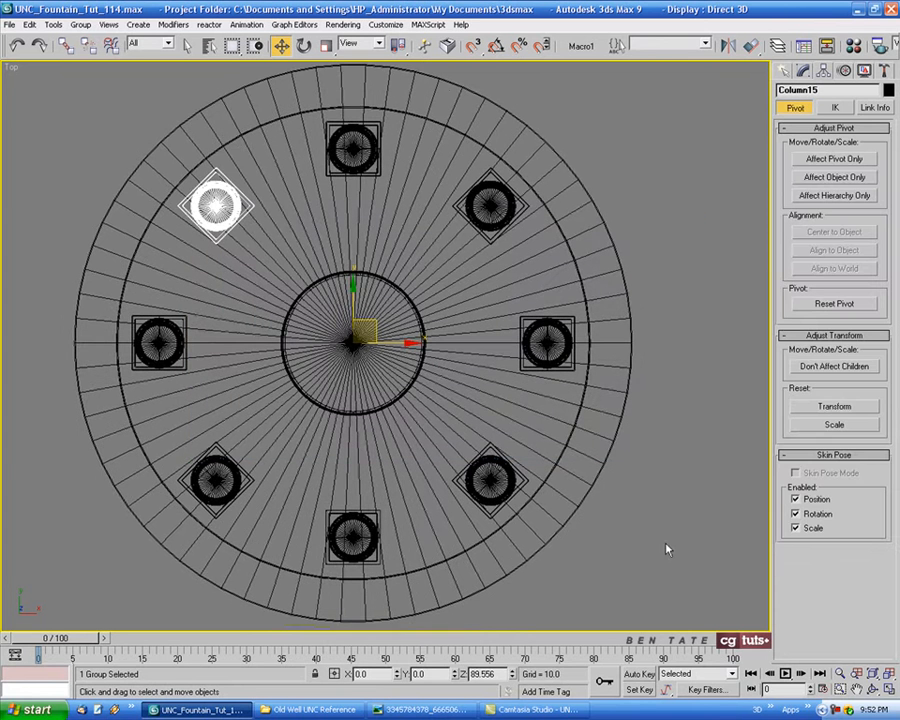
key("alt+w")
right_click(703, 538)
key("alt+w")
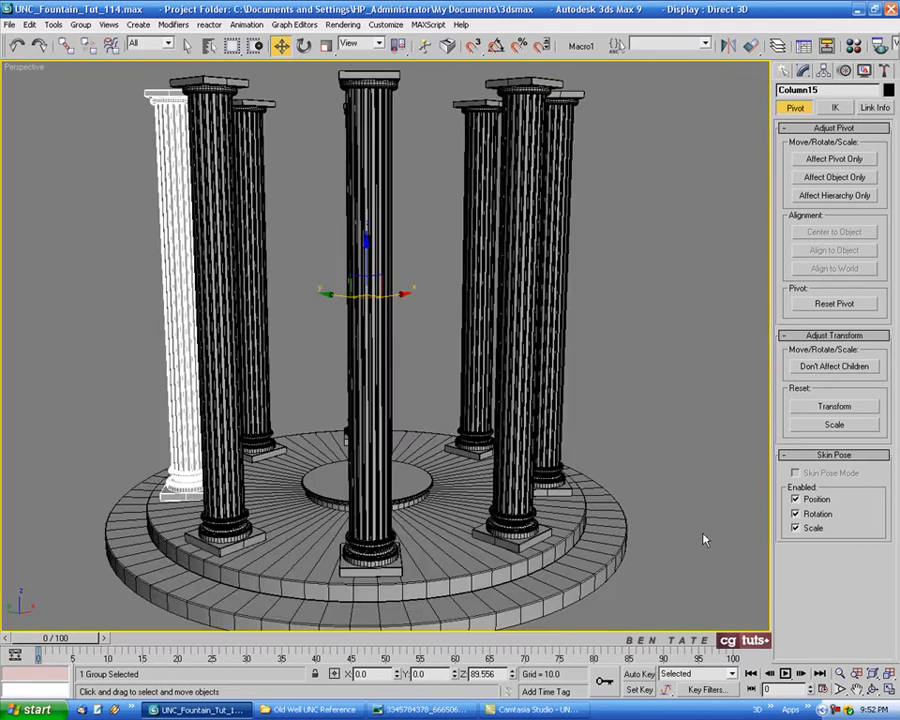
key("F4")
middle_click_drag(673, 459, 515, 565, "alt")
scroll(522, 540, "down", 3)
middle_click_drag(530, 507, 450, 443, "alt")
key("F4")
left_click(610, 410)
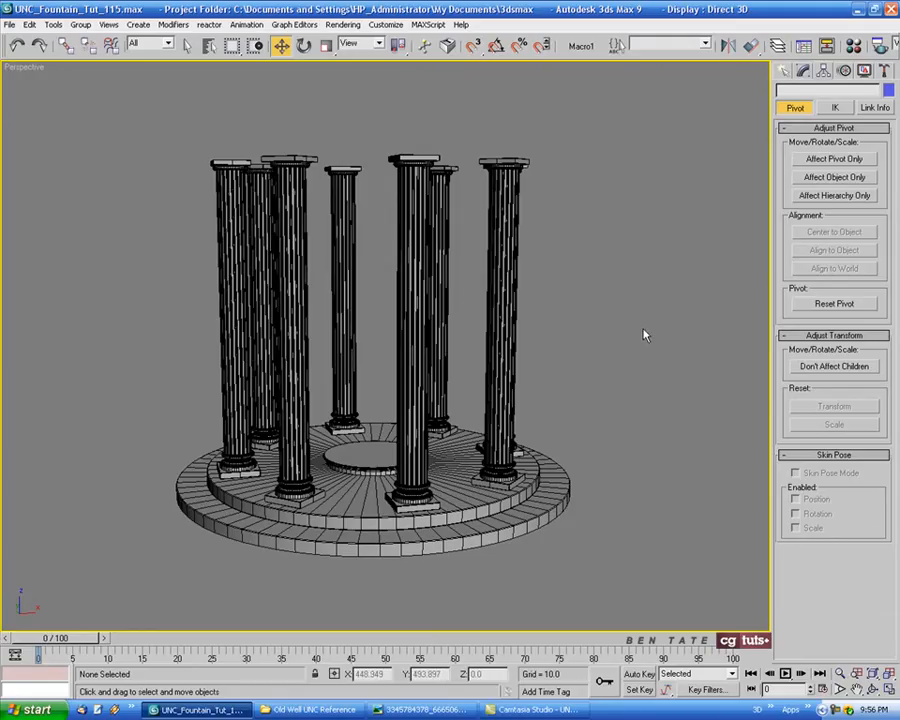
Examine the columns from several angles and compare them with the Old Well photo in Windows Picture and Fax Viewer.
middle_click_drag(620, 318, 560, 358, "alt")
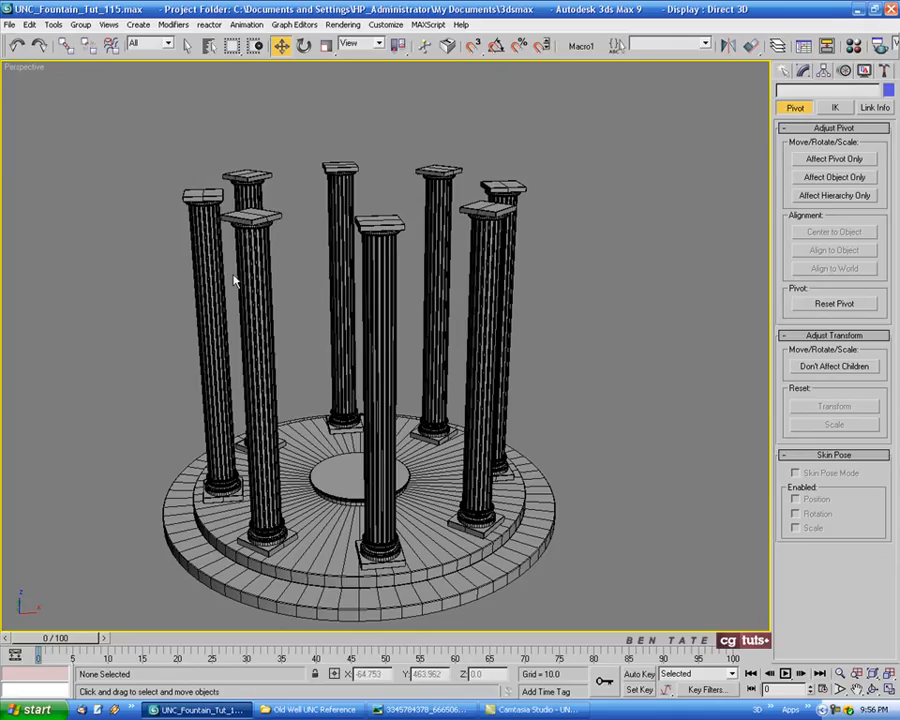
middle_click_drag(452, 436, 606, 370, "alt")
middle_click_drag(359, 360, 362, 335, "alt")
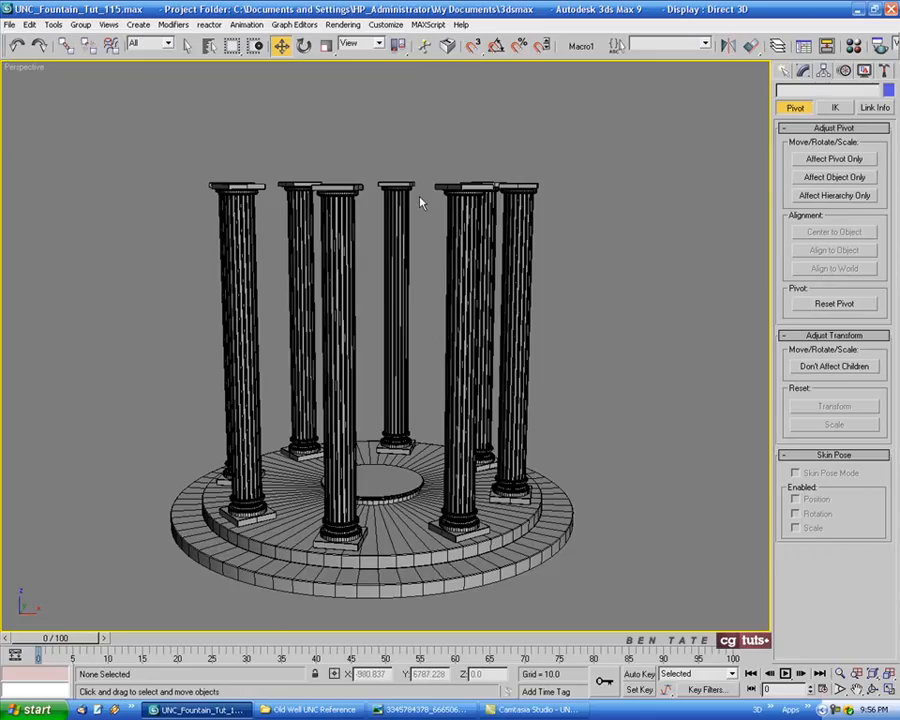
middle_click_drag(603, 359, 628, 284, "alt")
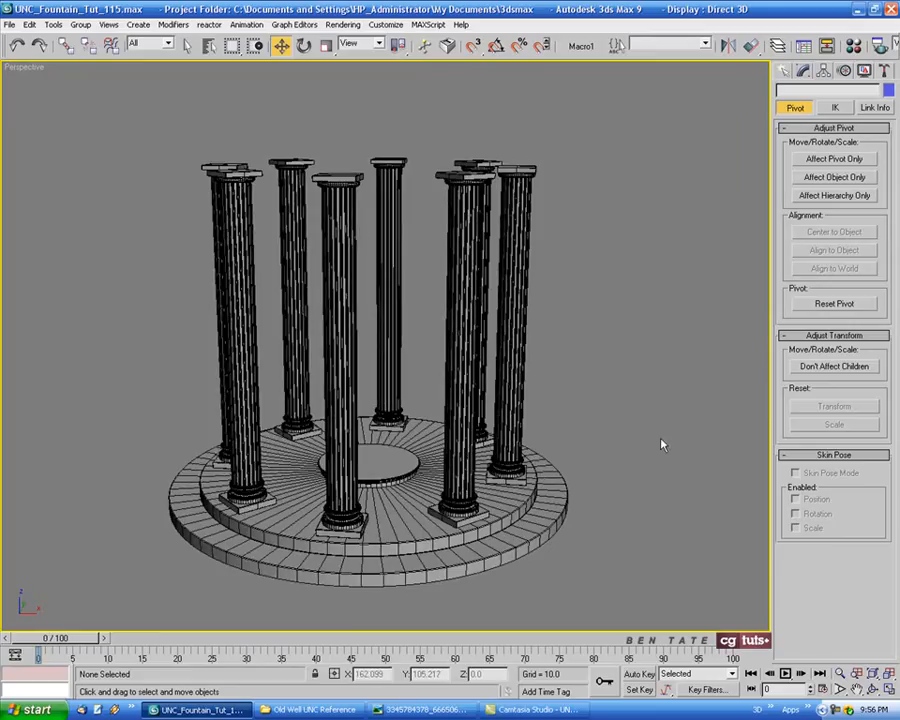
middle_click_drag(678, 413, 686, 403)
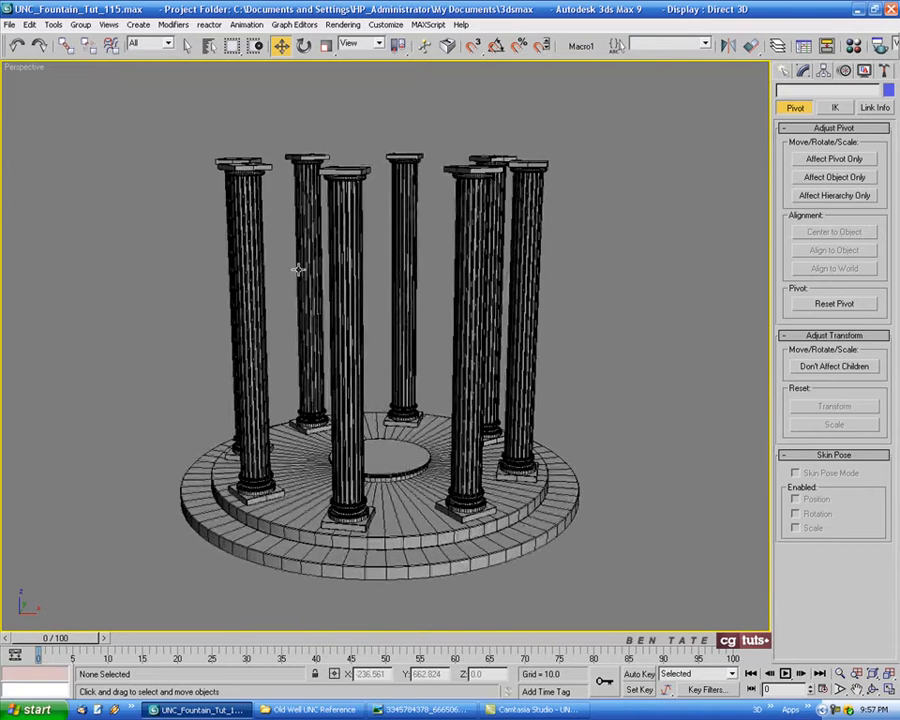
middle_click_drag(638, 363, 634, 358)
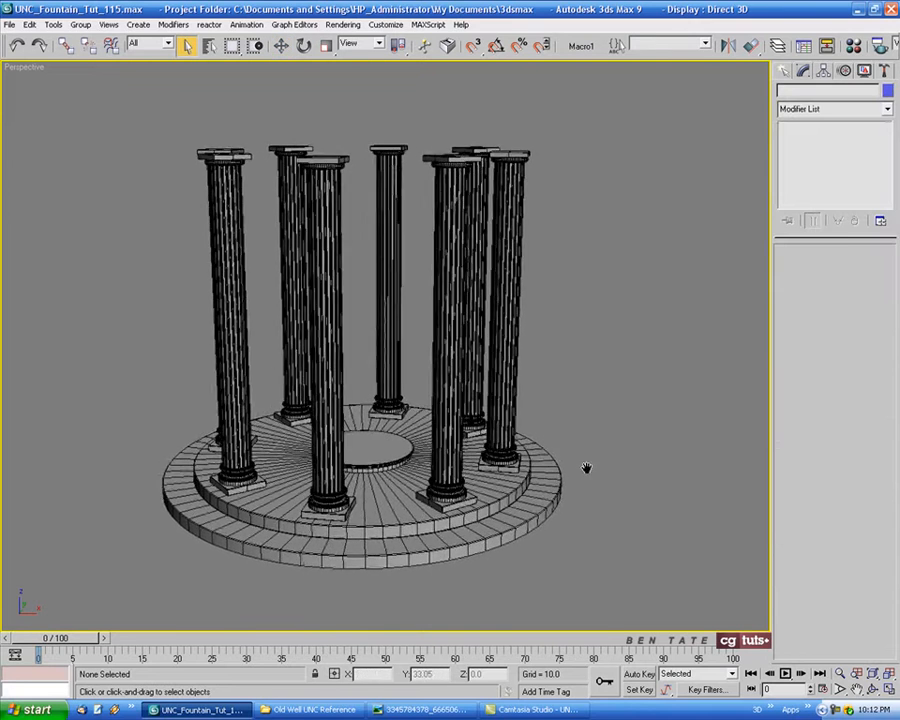
middle_click_drag(587, 468, 583, 468, "alt")
left_click(420, 709)
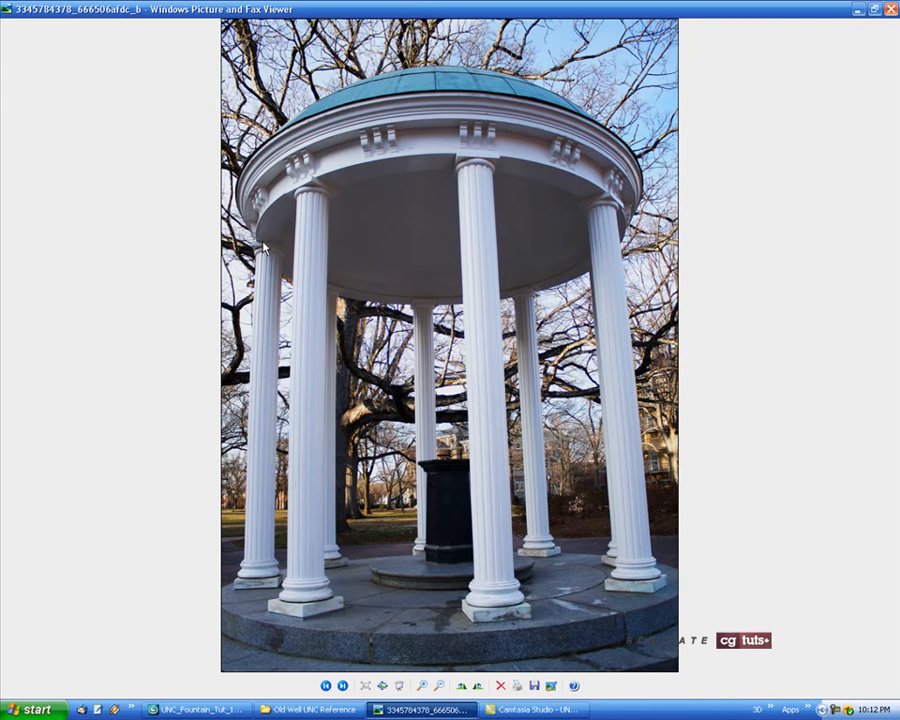
left_click(192, 708)
Select all eight column groups in the Front view, ungroup them and clear the selection.
key("alt+w")
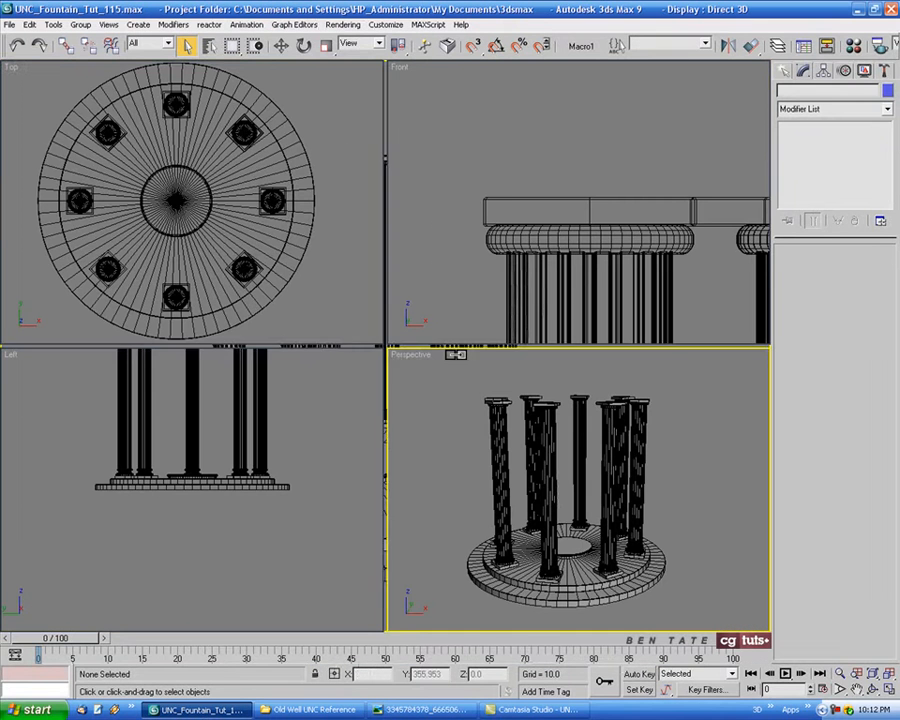
left_click(272, 228)
key("alt+w")
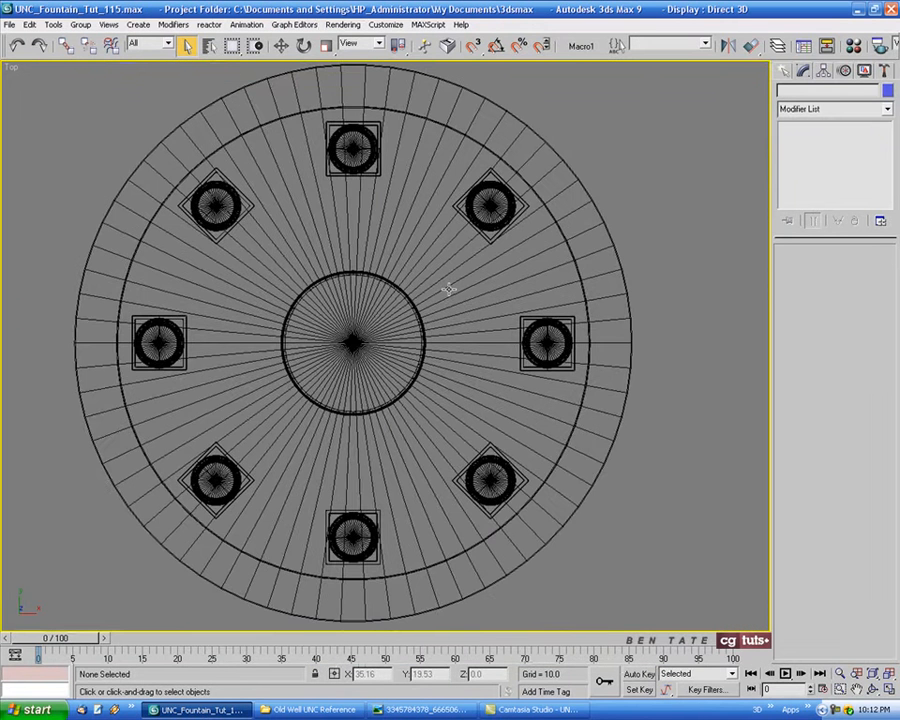
middle_click_drag(445, 287, 447, 299)
key("alt+w")
left_click(643, 185)
key("alt+w")
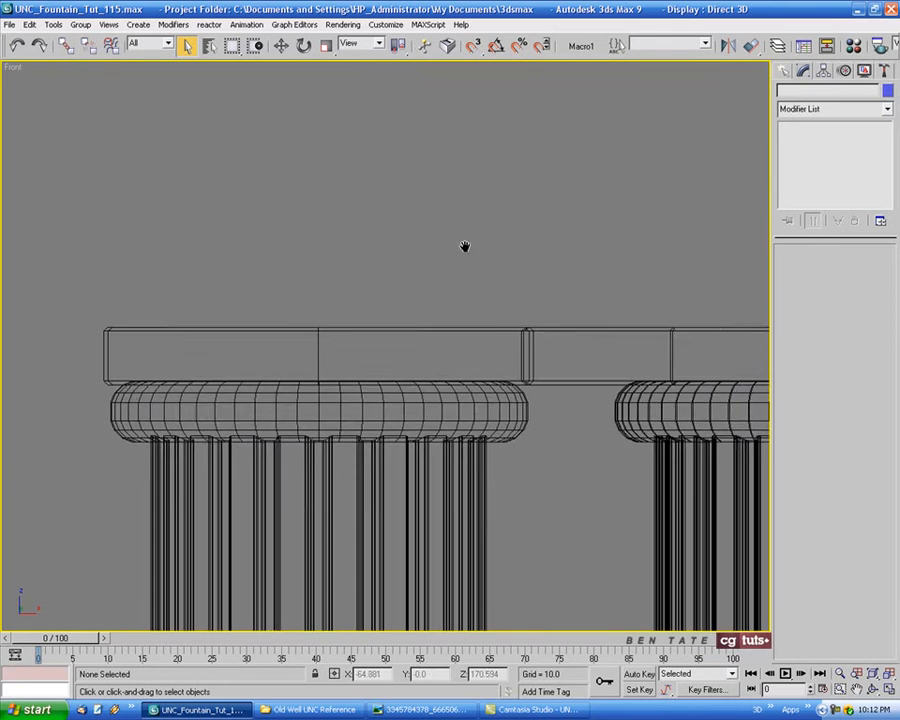
scroll(470, 247, "down", 4)
scroll(380, 203, "down", 3)
scroll(157, 147, "down", 4)
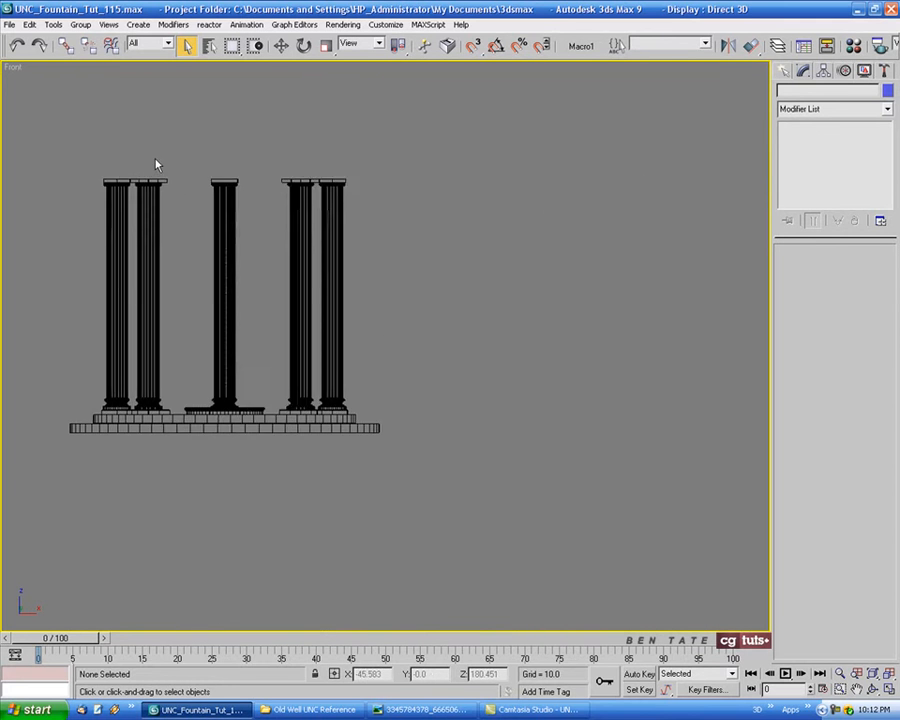
middle_click_drag(157, 165, 250, 178)
left_click_drag(130, 164, 458, 216)
middle_click_drag(495, 169, 544, 194)
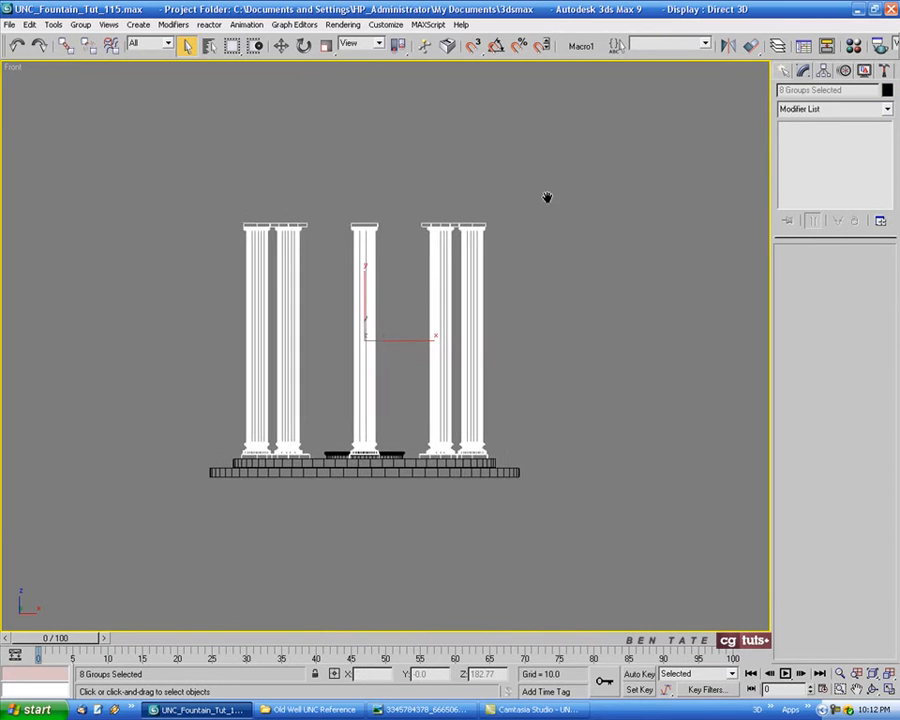
left_click(80, 24)
left_click(92, 54)
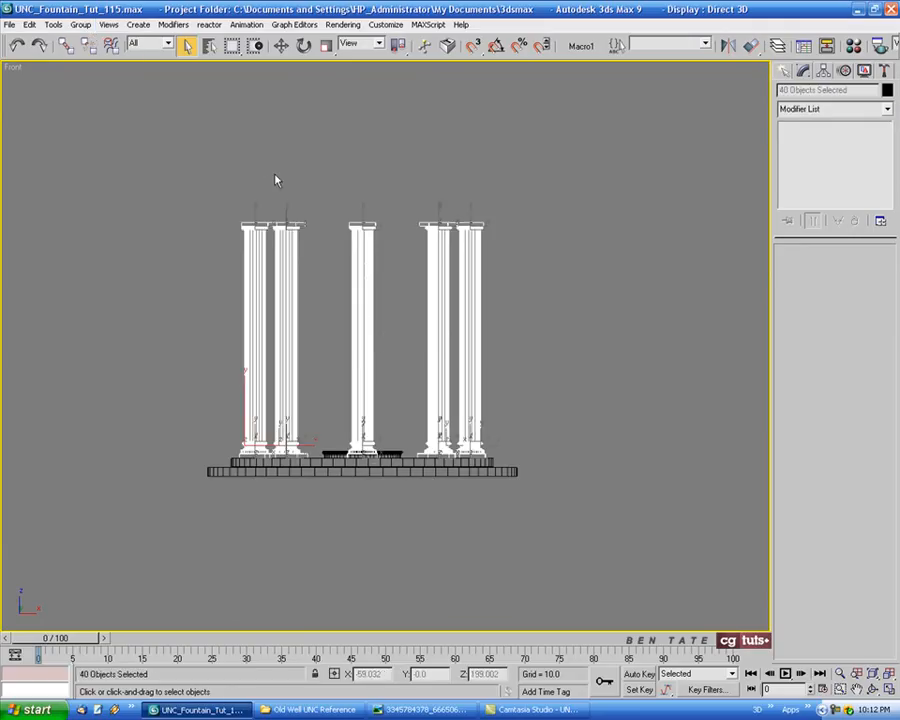
left_click(263, 163)
Select the shafts, tops and top blocks of all columns in the Front view and hide all unselected objects.
left_click_drag(151, 157, 568, 261)
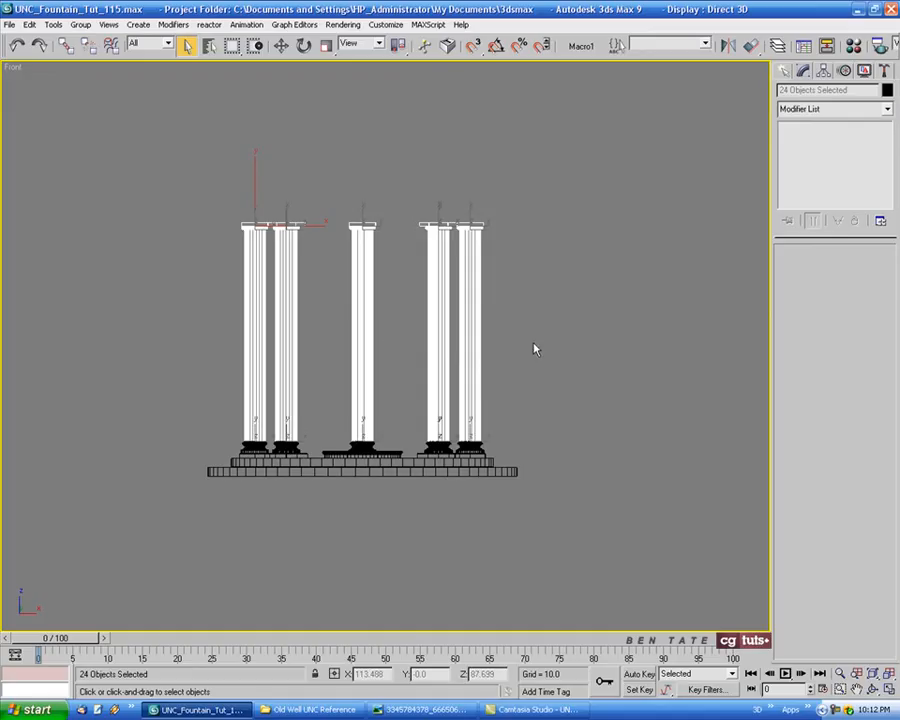
right_click(508, 331)
left_click(596, 292)
middle_click_drag(532, 264, 598, 293)
scroll(549, 308, "up", 2)
Clear the selection in the Top view and display the home grid's center lines between the columns.
key("alt+w")
right_click(290, 220)
key("alt+w")
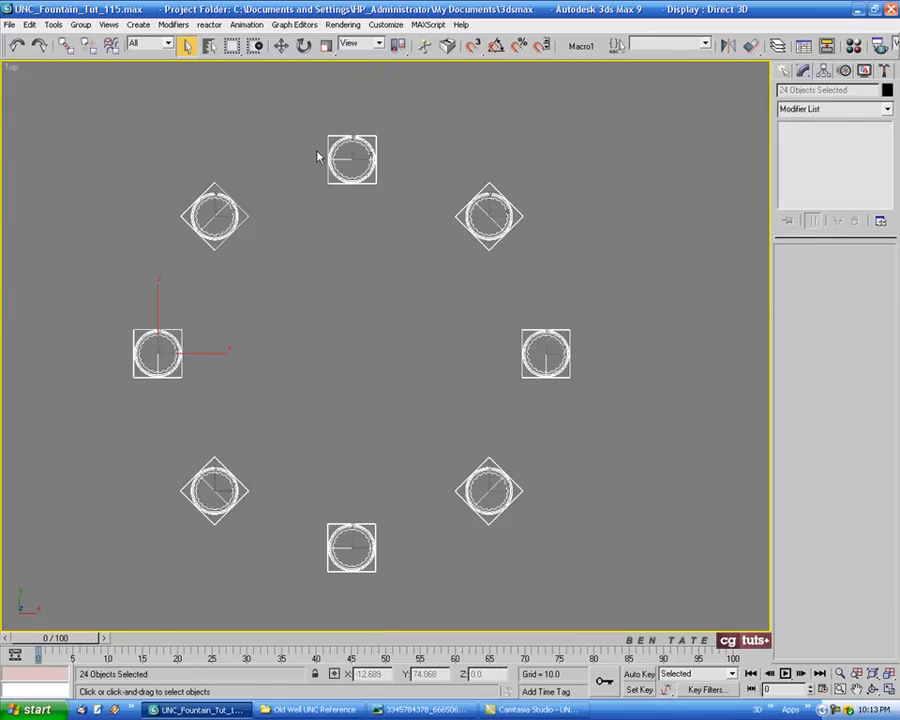
left_click(386, 295)
mouse_move(395, 320)
middle_mouse_down()
mouse_move(407, 320)
mouse_move(396, 287)
mouse_move(385, 302)
middle_mouse_up()
scroll(376, 311, "up", 2)
scroll(390, 301, "down", 2)
key("g")
middle_click_drag(522, 247, 528, 255)
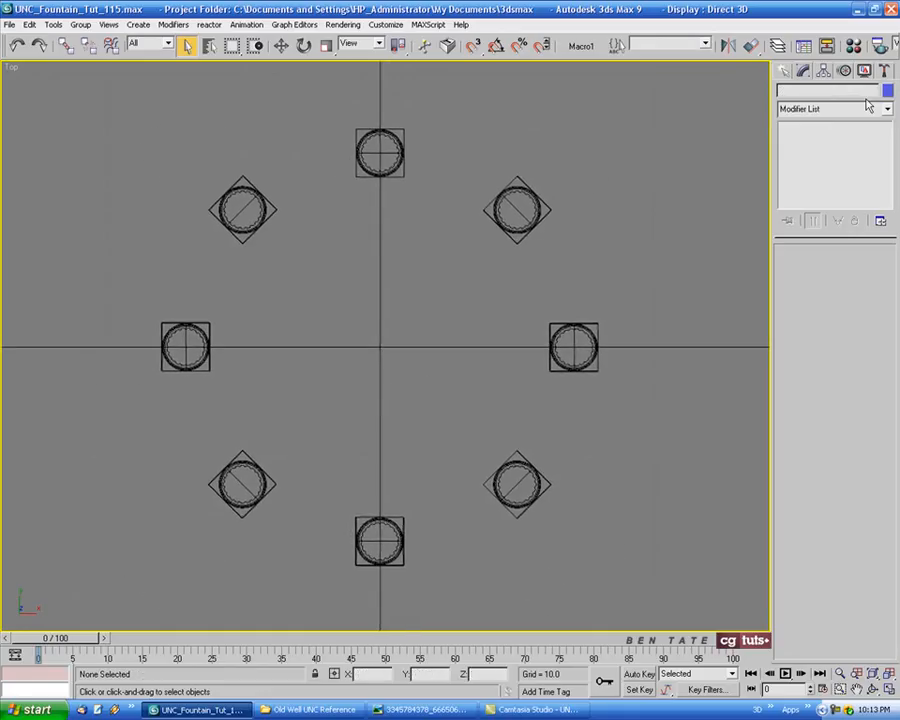
Draw a tube from the grid center through the columns, with radii of about 78.6 and 66 and a height of about 4.4.
left_click(785, 71)
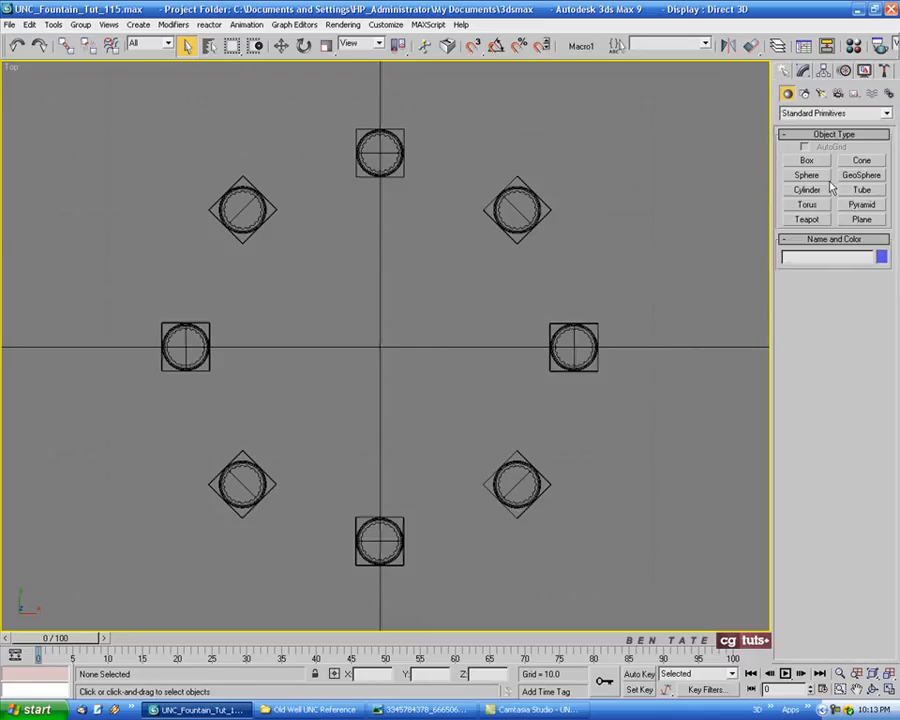
left_click(861, 190)
middle_click_drag(363, 350, 382, 342)
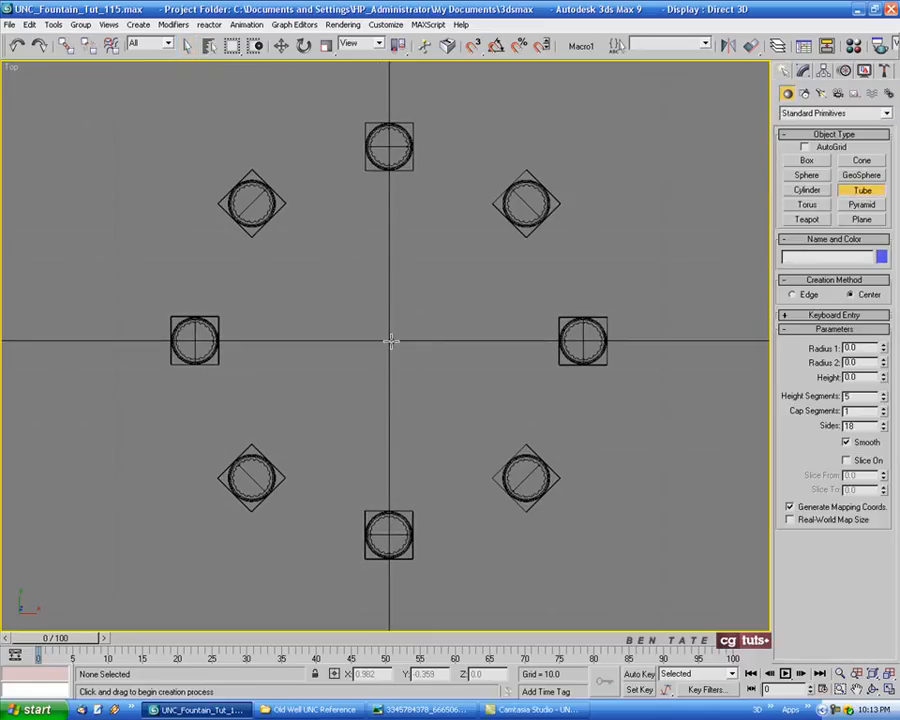
left_click_drag(389, 340, 417, 550)
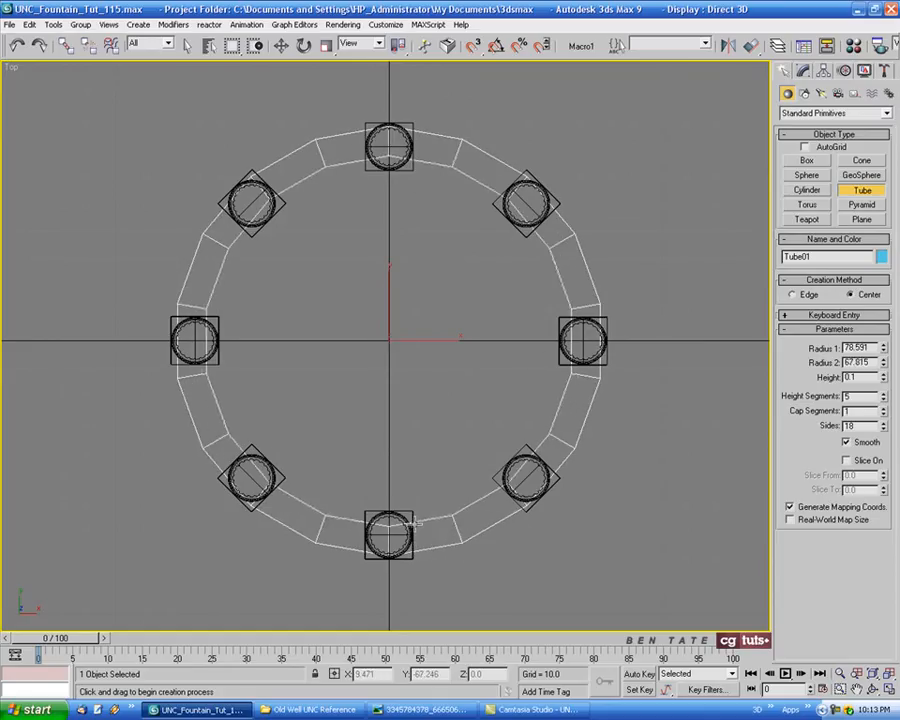
left_click(412, 521)
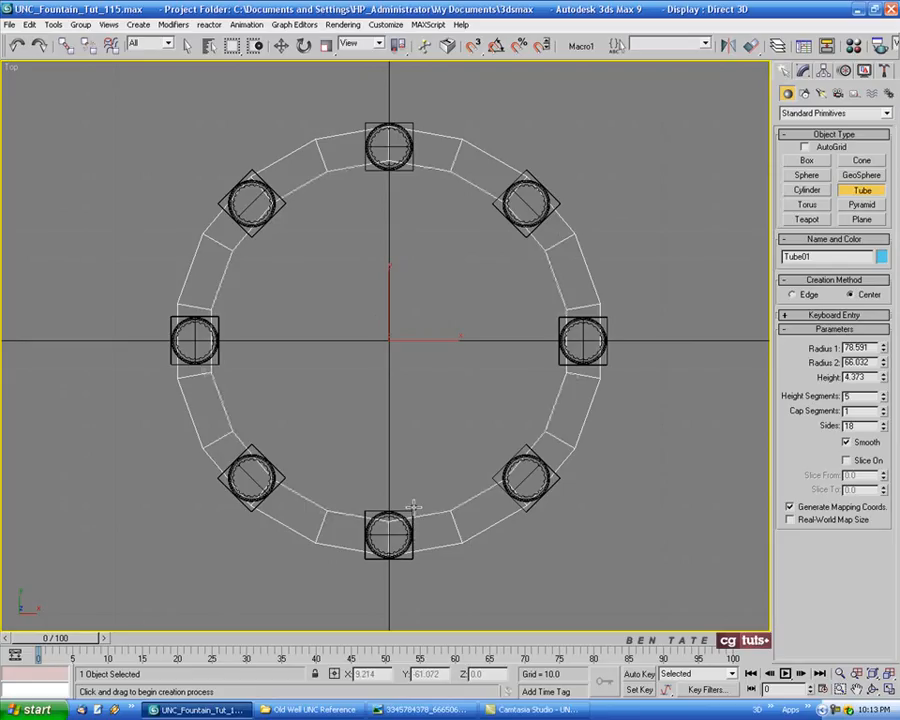
middle_click_drag(403, 288, 405, 298)
Center the tube exactly by setting its absolute world X and Y positions to 0.
right_click(284, 46)
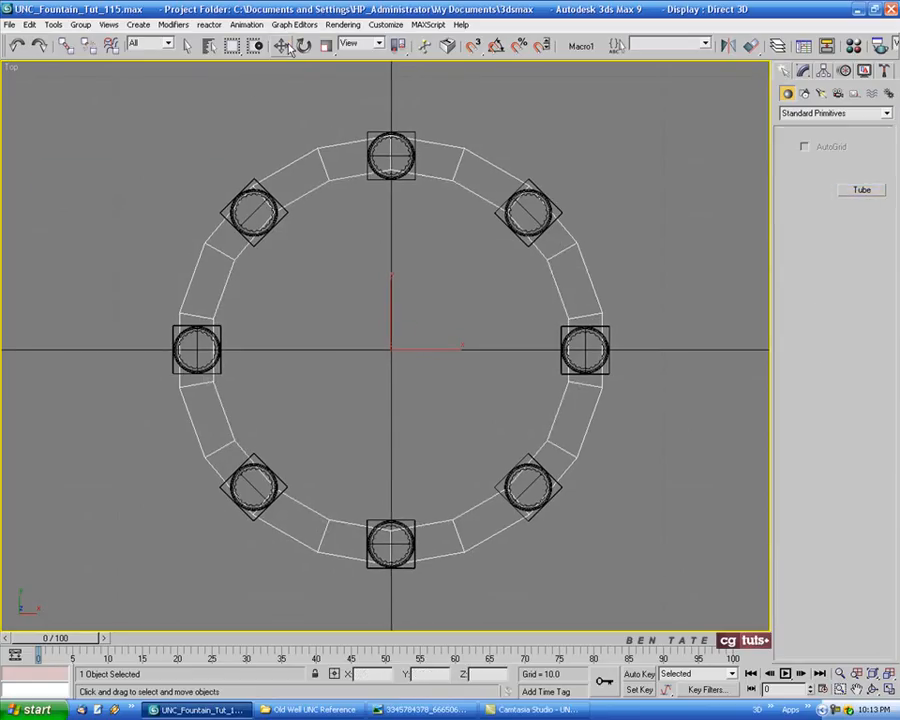
right_click(125, 211)
right_click(125, 226)
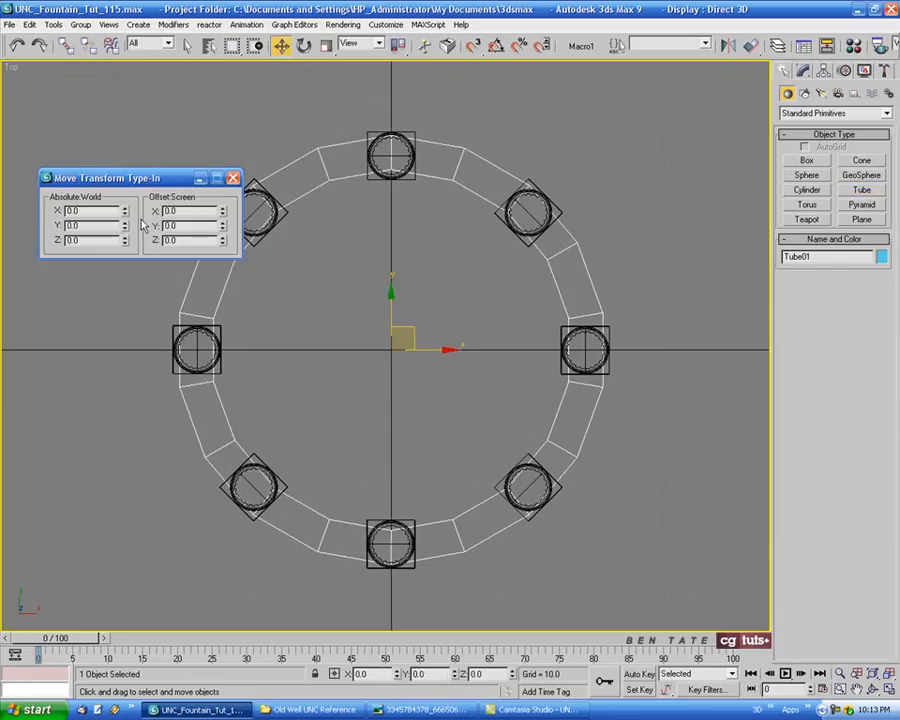
left_click(232, 179)
middle_click_drag(454, 220, 448, 222)
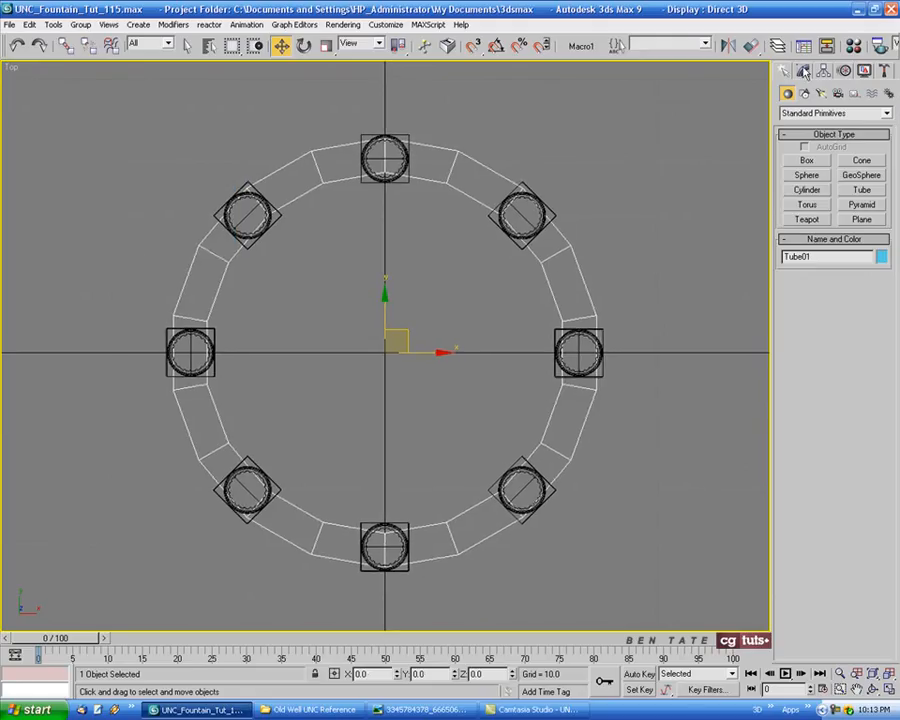
Give the tube 1 height segment and 70 sides, and set its Radius 2 to about 65.4.
left_click(805, 72)
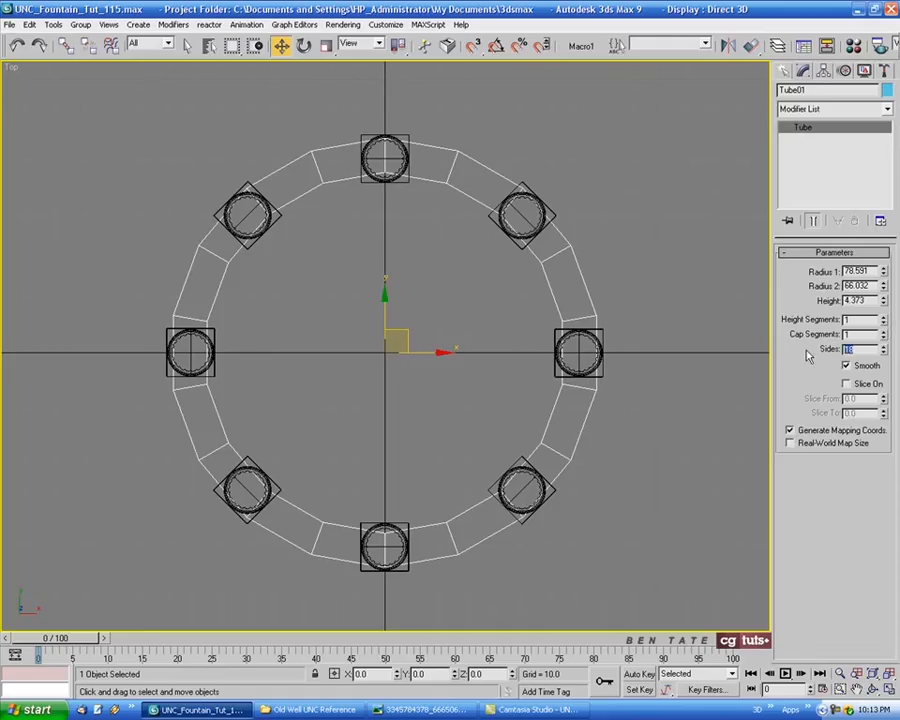
type("2")
key("Return")
middle_click_drag(458, 290, 488, 292)
scroll(420, 165, "up", 5)
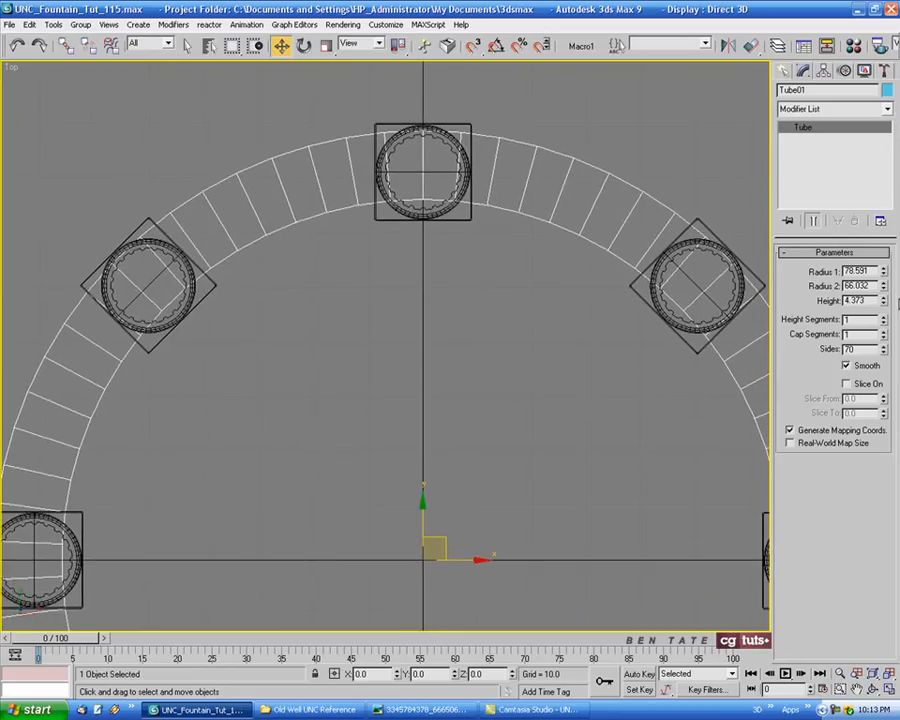
left_click_drag(884, 287, 885, 293)
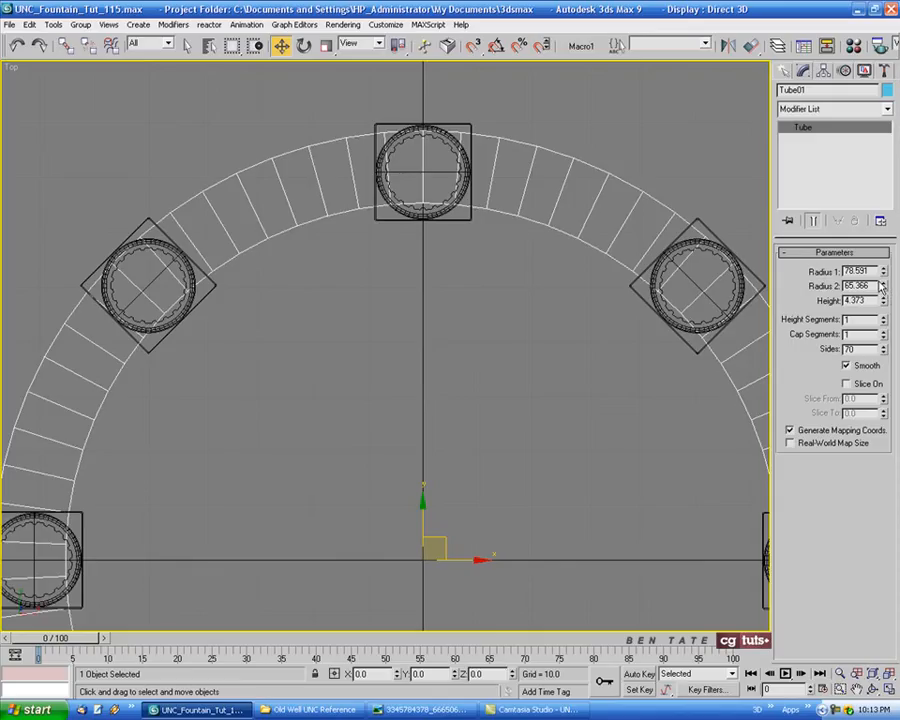
Set the tube's Radius 1 to 78, Radius 2 to 65 and height to 2.5.
left_click_drag(866, 271, 818, 268)
type("78")
key("Tab")
left_click_drag(876, 288, 828, 286)
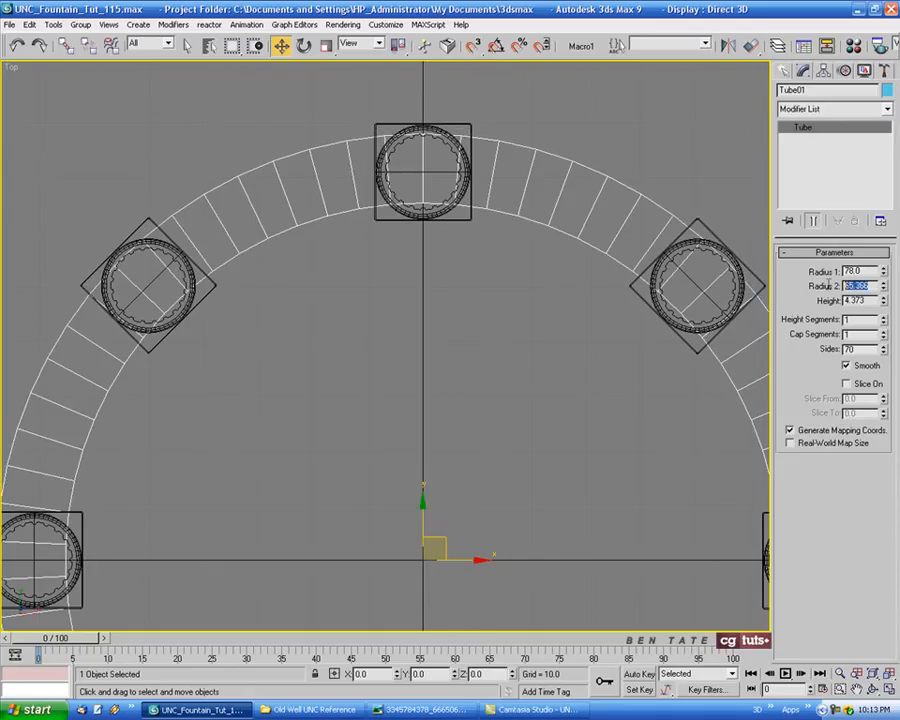
type("85")
key("Tab")
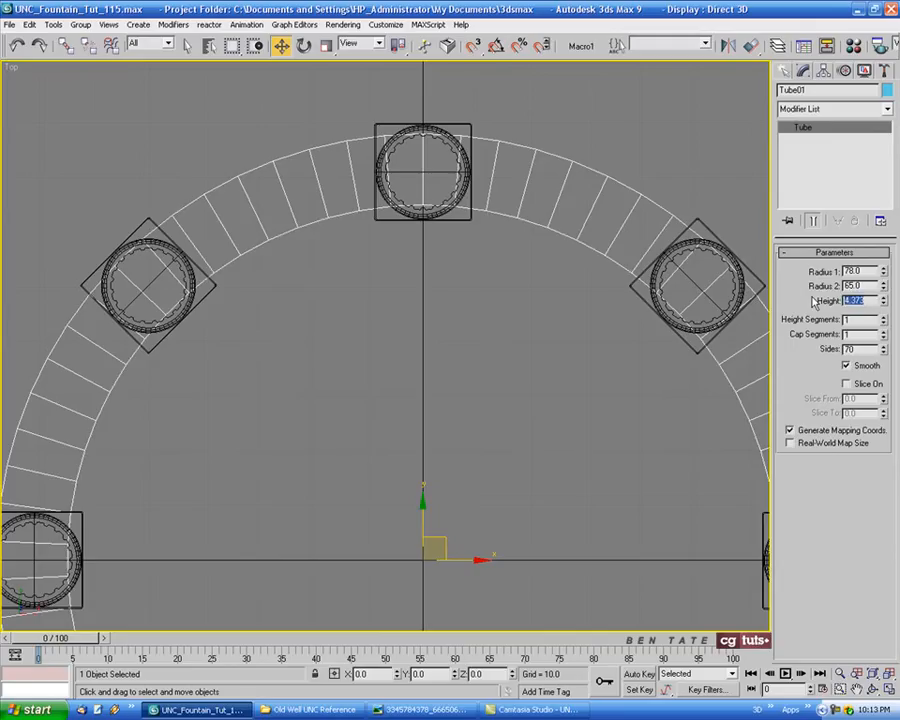
type("4")
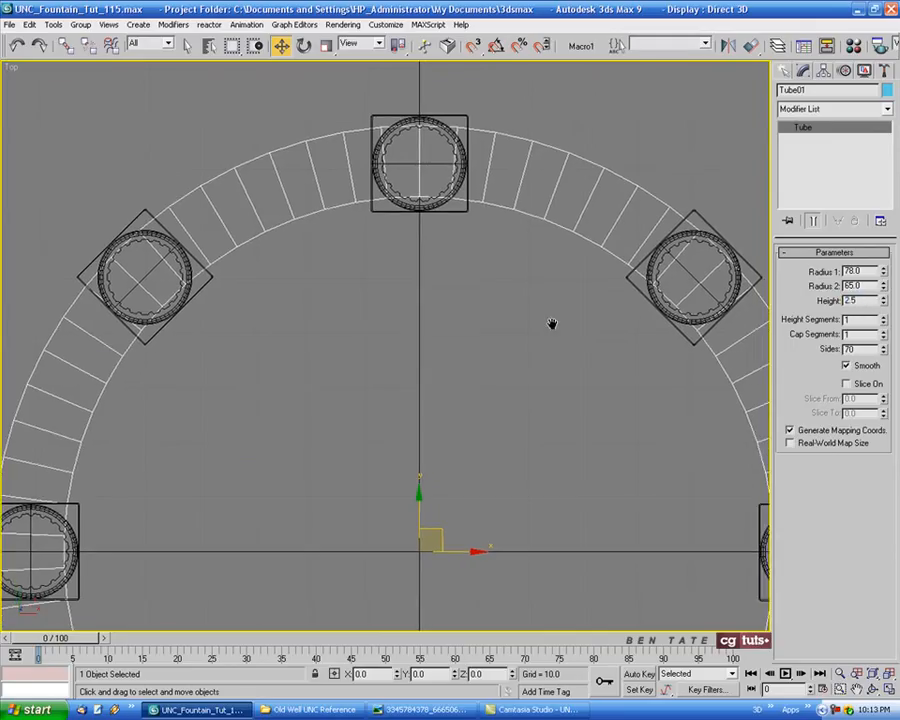
Raise the tube in the Front view until it rests on the column capitals, at a Z of about 167.27.
key("alt+w")
right_click(548, 310)
key("alt+w")
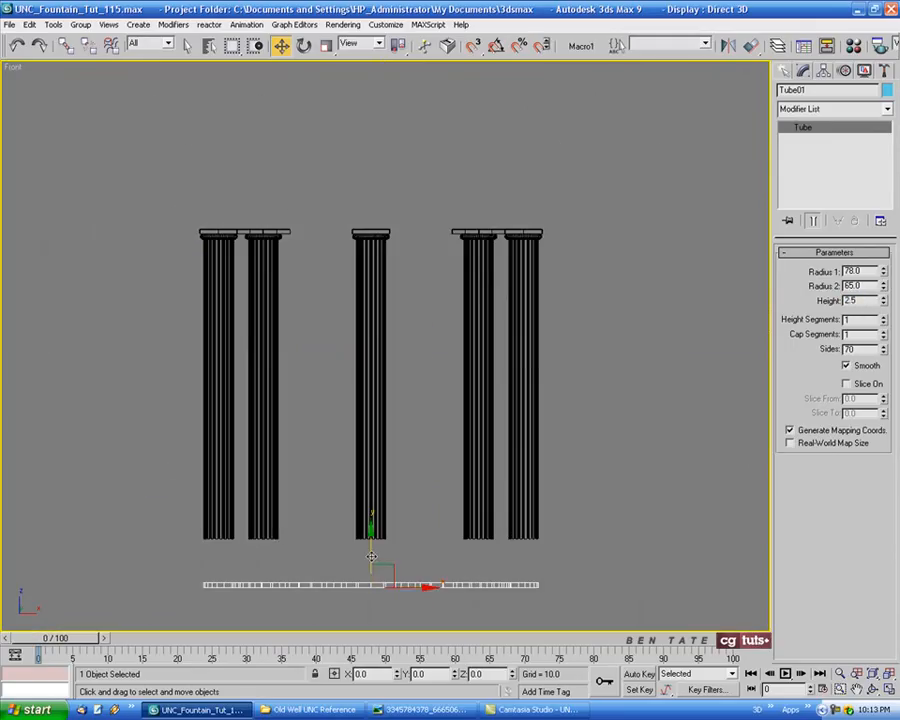
left_click_drag(380, 563, 404, 199)
scroll(402, 198, "up", 6)
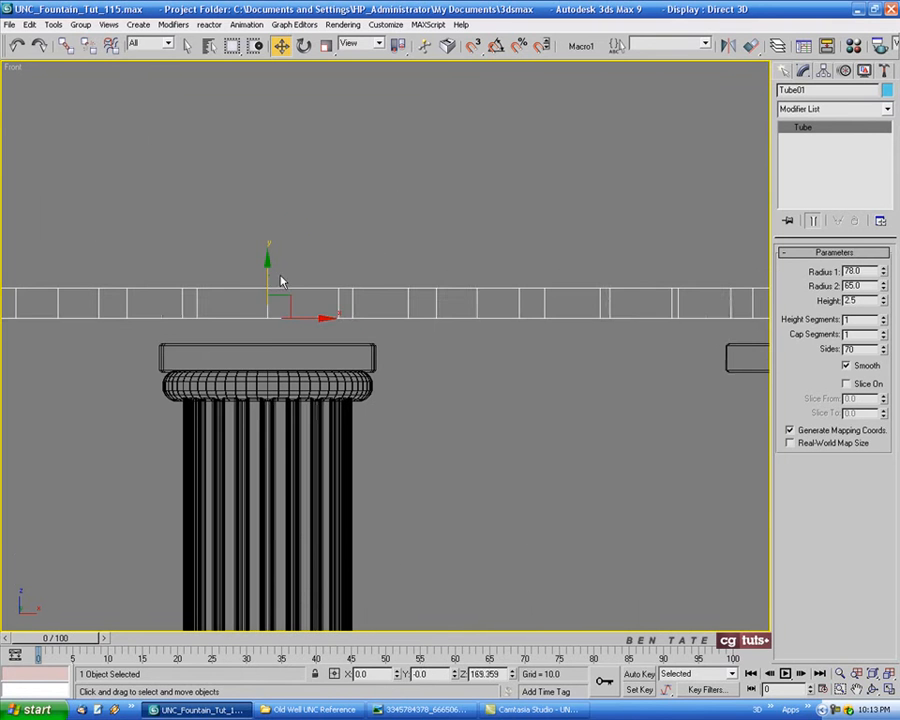
left_click_drag(270, 276, 269, 304)
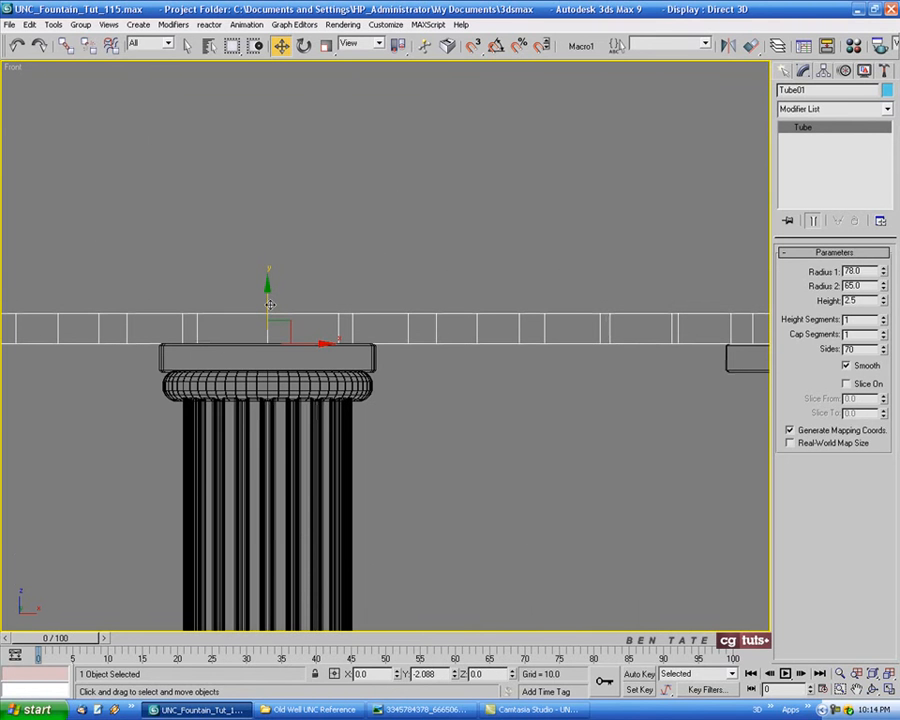
Examine the ring on the columns from below and above in the Perspective view and compare it with the reference photo.
key("alt+w")
right_click(609, 475)
key("alt+w")
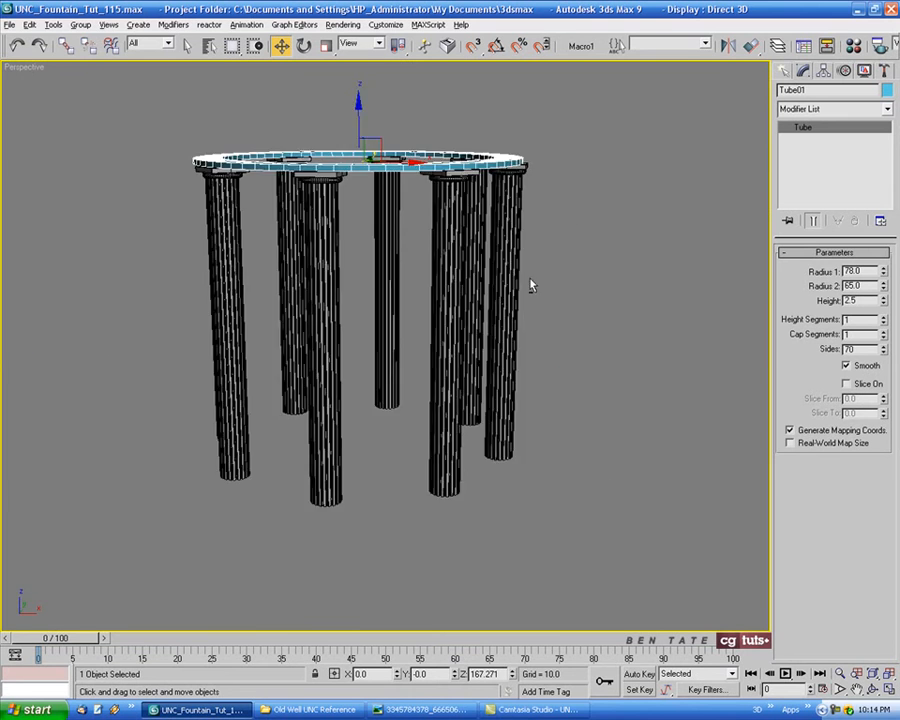
middle_click_drag(530, 285, 520, 233, "alt")
key("z")
middle_click_drag(478, 269, 482, 225, "alt")
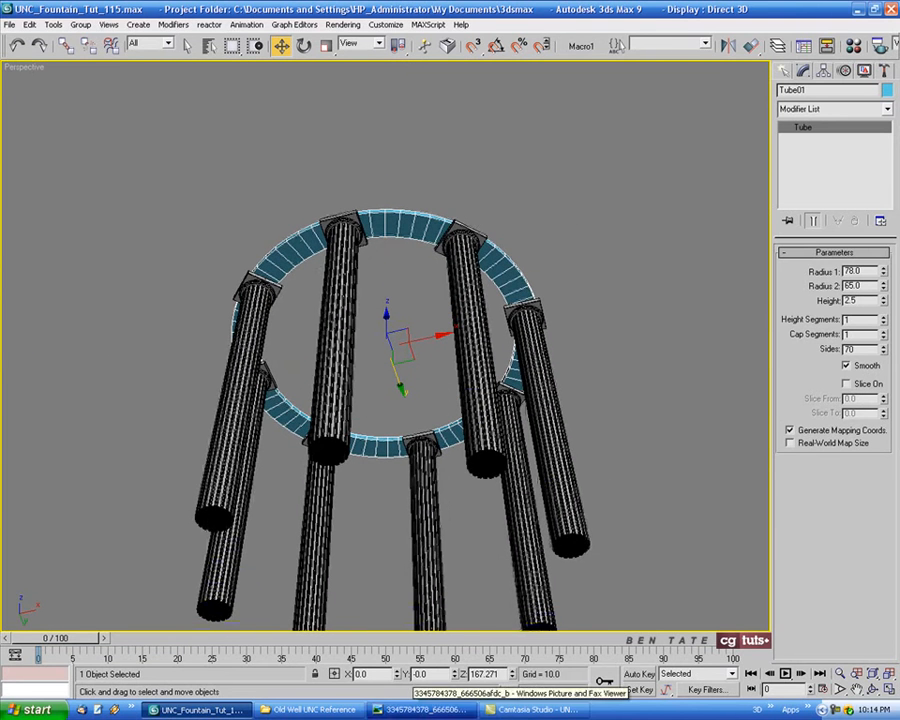
left_click(420, 709)
left_click(420, 709)
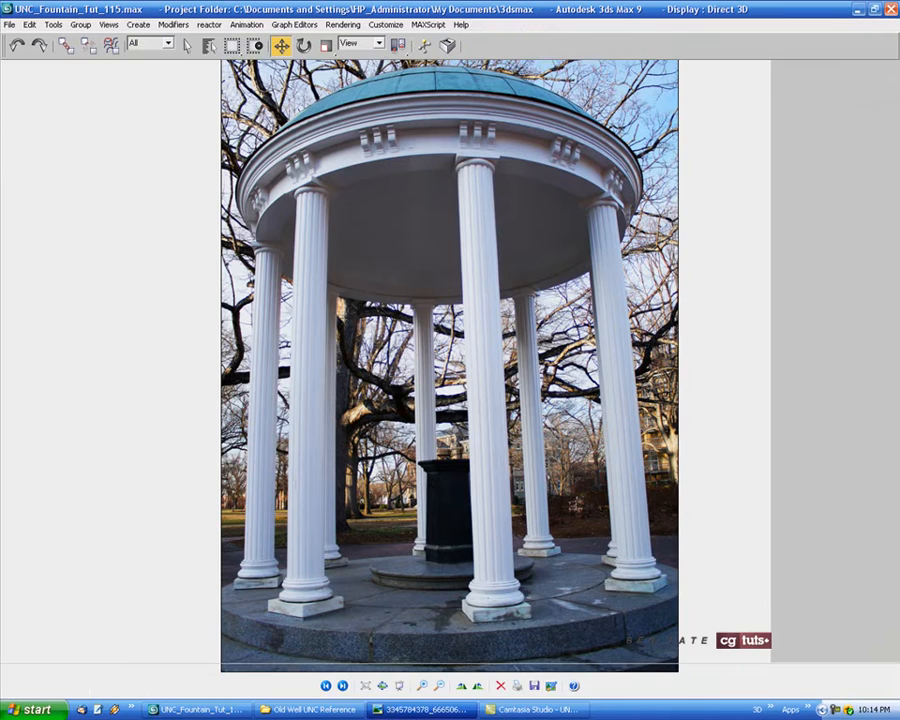
middle_click_drag(523, 413, 421, 351, "alt")
scroll(390, 343, "up", 5)
scroll(402, 378, "down", 3)
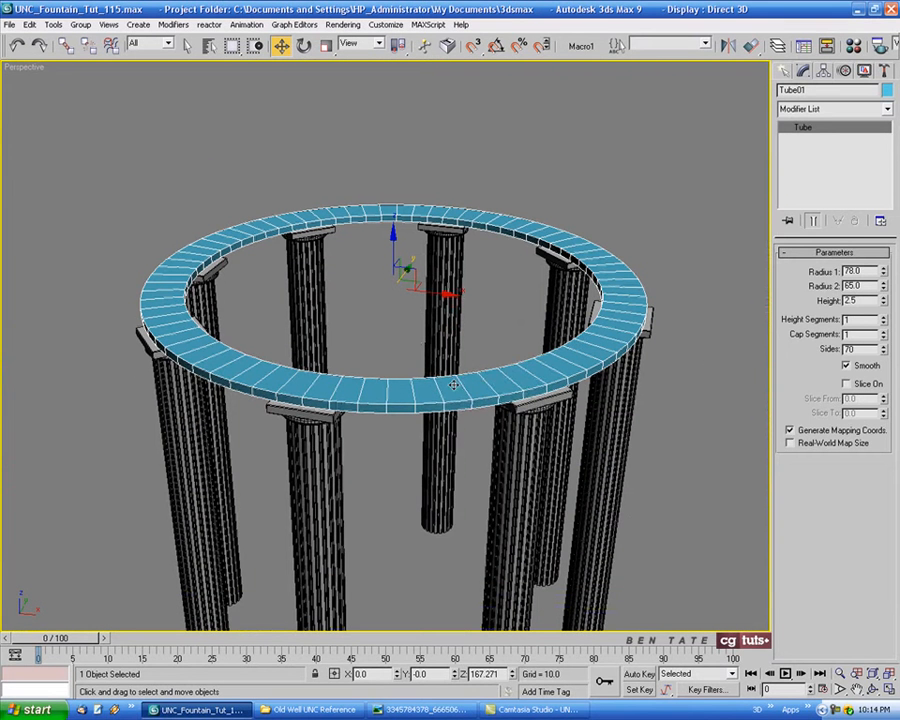
Convert the ring on top of the columns to an Editable Poly.
right_click(450, 381)
mouse_move(480, 500)
left_click(576, 513)
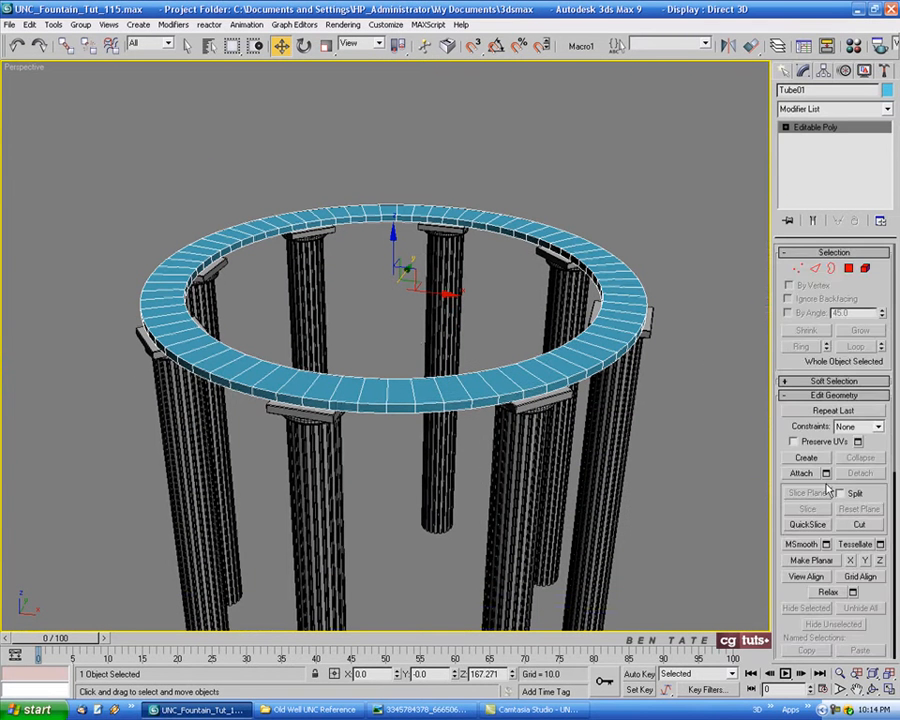
Select all the circular border edges of the ring by expanding one outer edge with Ring and Loop.
left_click(816, 268)
left_click(839, 673)
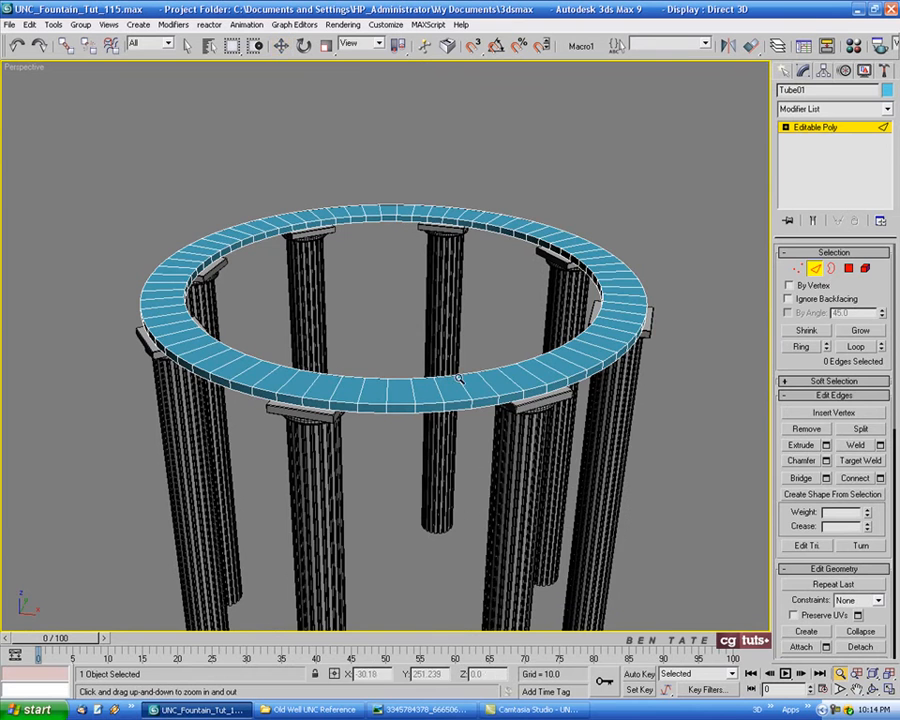
left_click_drag(460, 376, 440, 325)
left_click(281, 45)
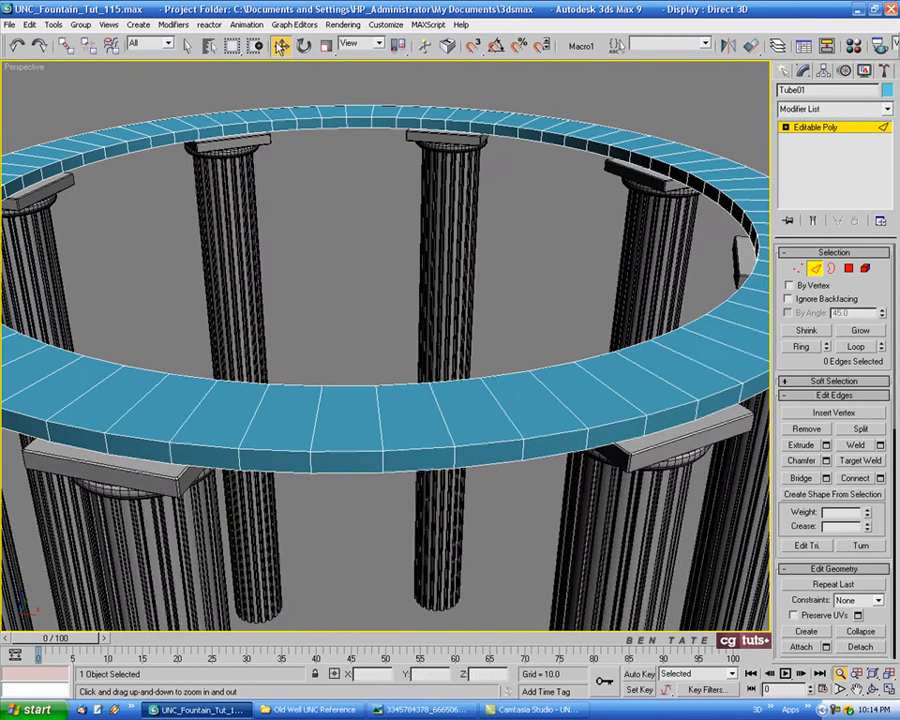
left_click(434, 458)
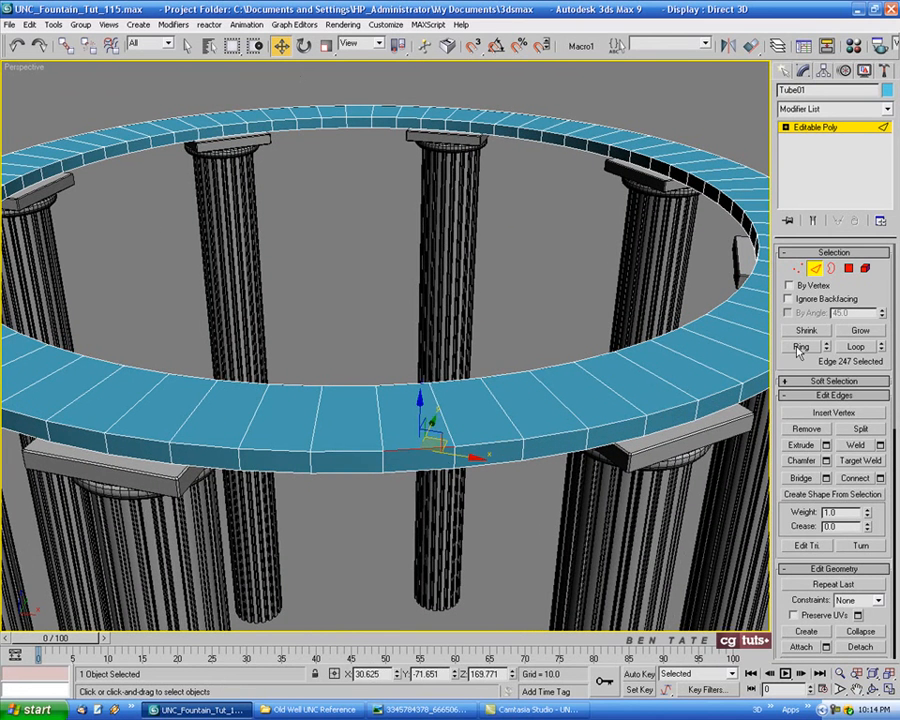
left_click(855, 347)
left_click(855, 349)
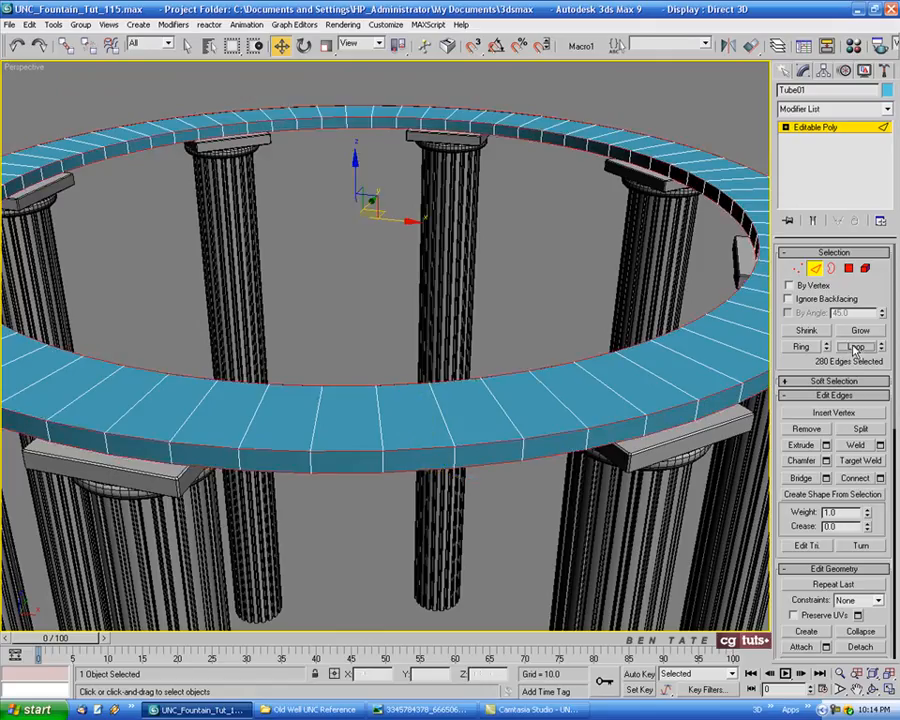
Chamfer the ring's selected circular edges by about 0.2 and leave edge editing.
left_click(826, 461)
left_click_drag(413, 137, 416, 202)
middle_click_drag(522, 321, 430, 129, "alt")
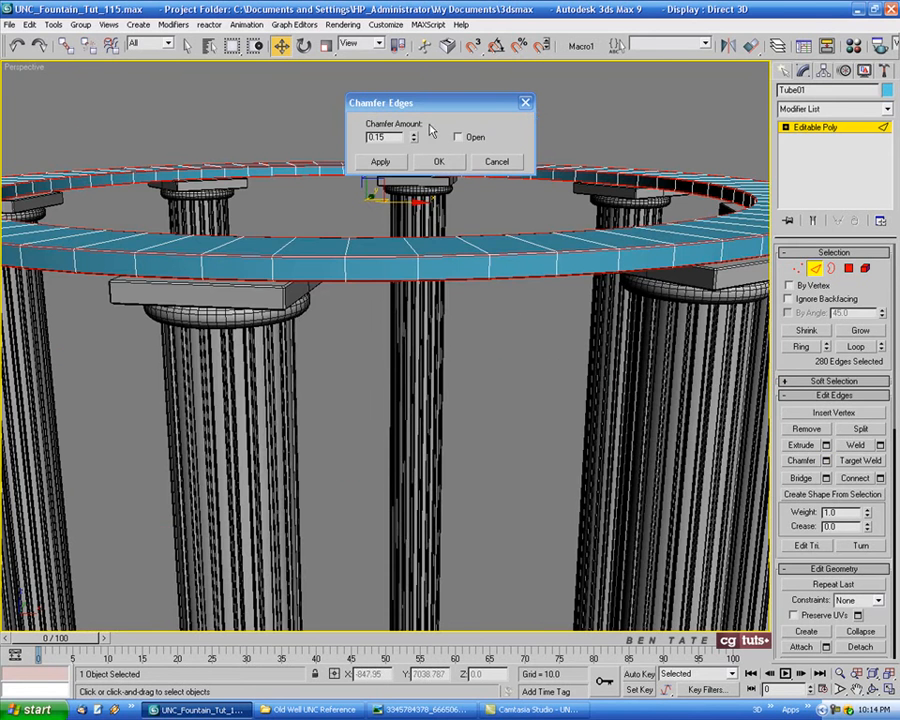
left_click(413, 134)
left_click(413, 134)
left_click(413, 134)
left_click(413, 134)
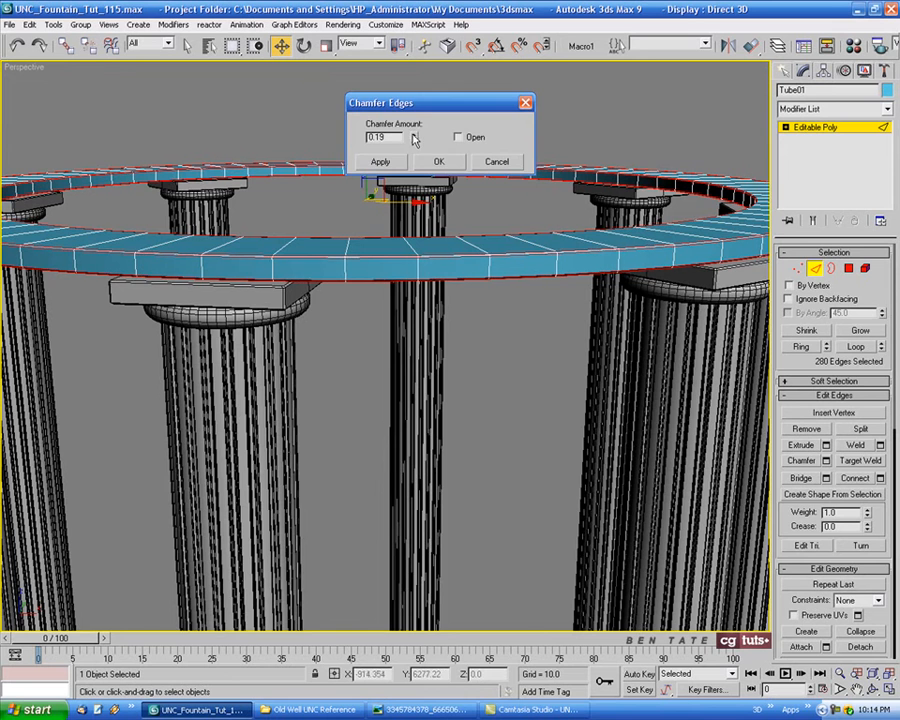
left_click(413, 134)
left_click(436, 161)
middle_click_drag(578, 320, 585, 183, "alt")
left_click(815, 268)
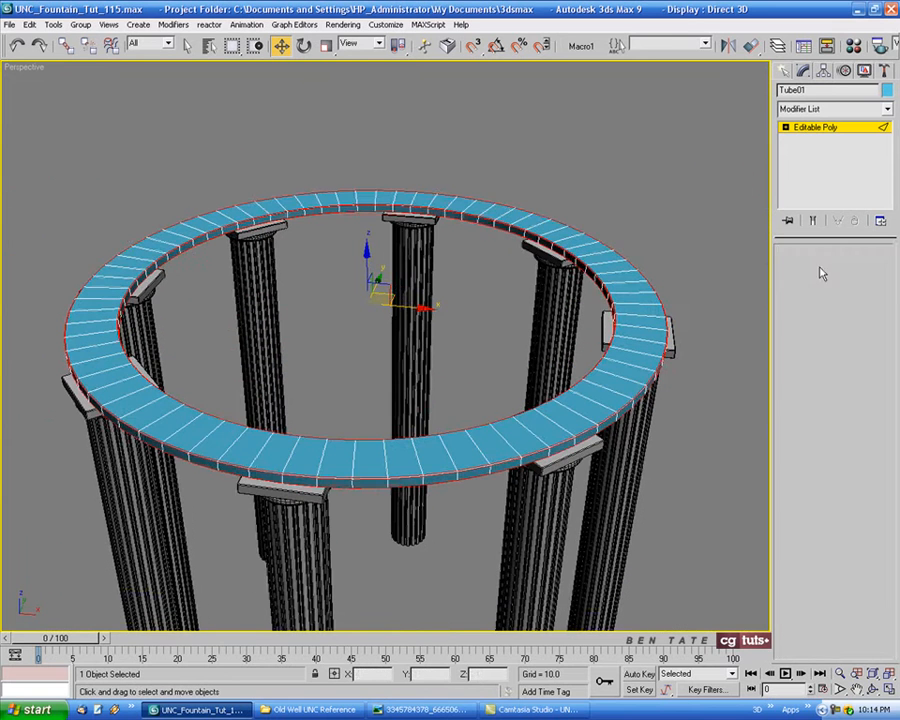
After checking the reference photo, draw a second tube from the grid center in the Top view, with radii of about 75.6 and 66.6.
left_click(422, 709)
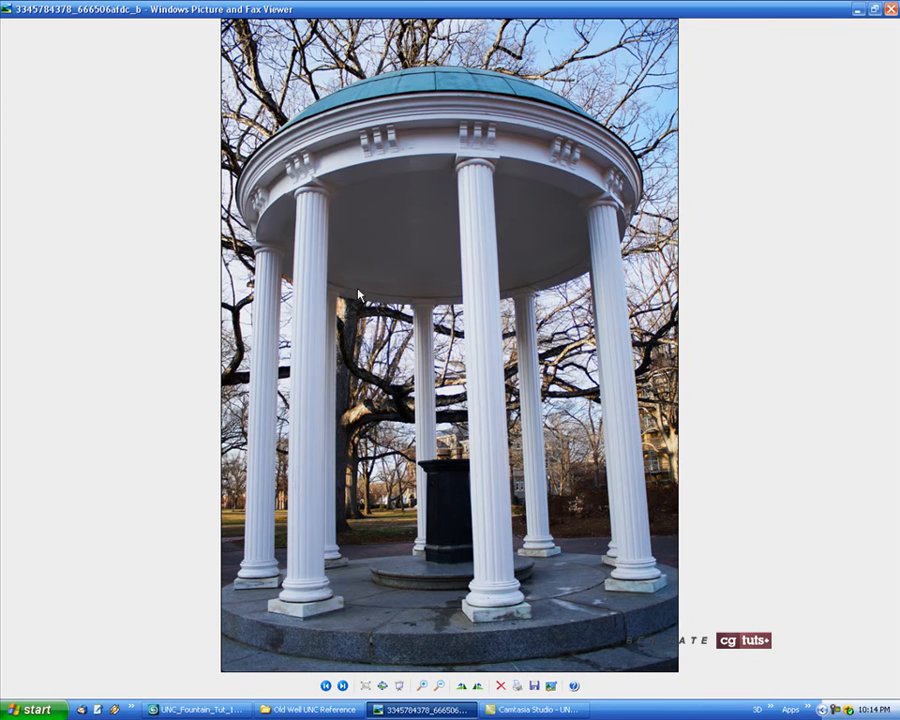
left_click(195, 709)
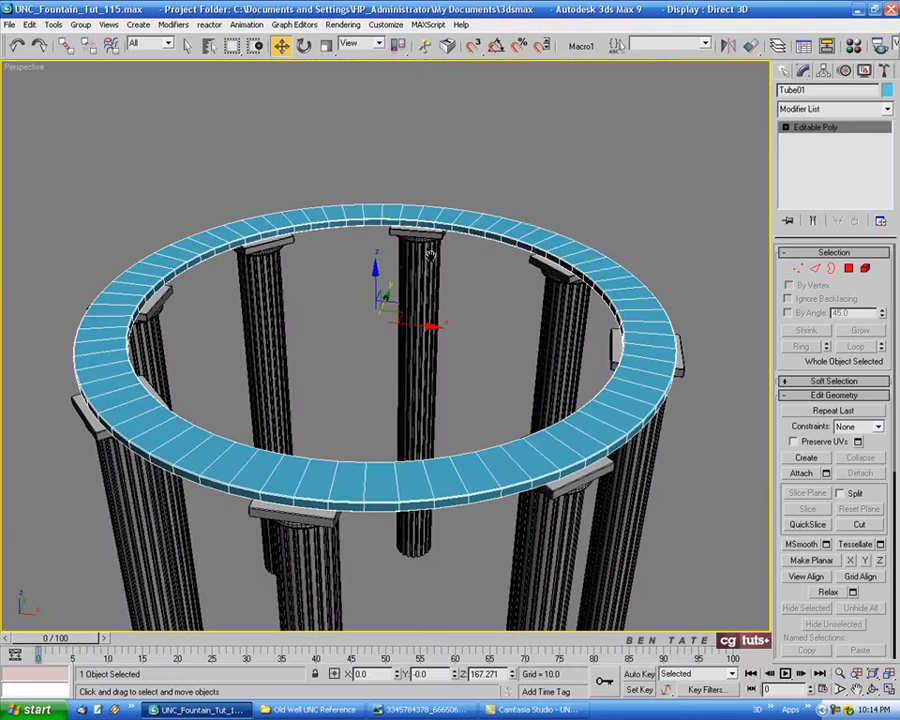
middle_click_drag(315, 250, 315, 239)
key("alt+w")
scroll(319, 244, "down", 2)
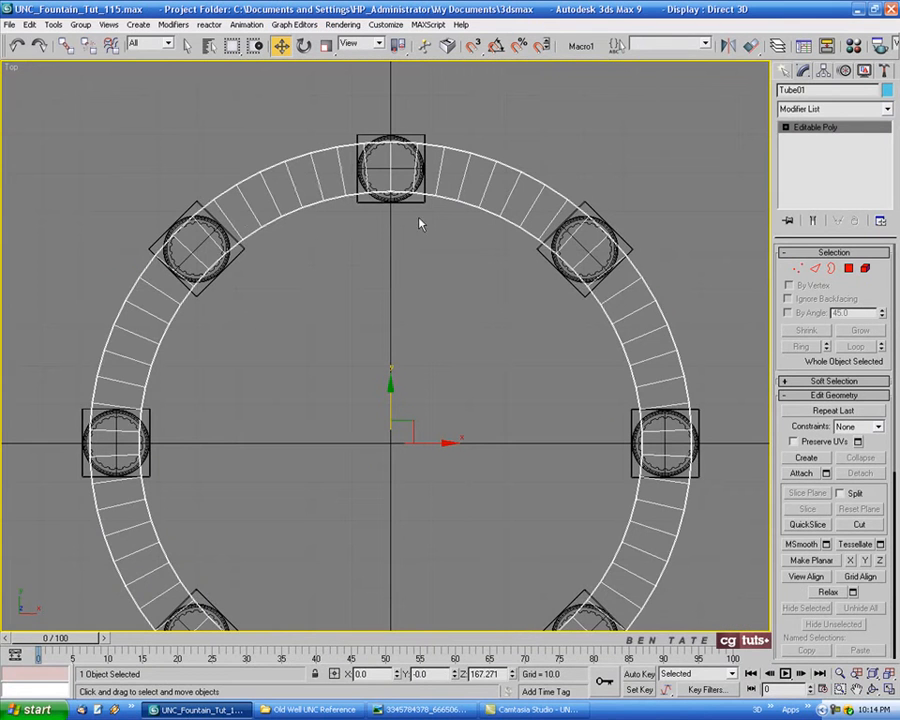
middle_click_drag(412, 366, 412, 288)
scroll(358, 279, "down", 2)
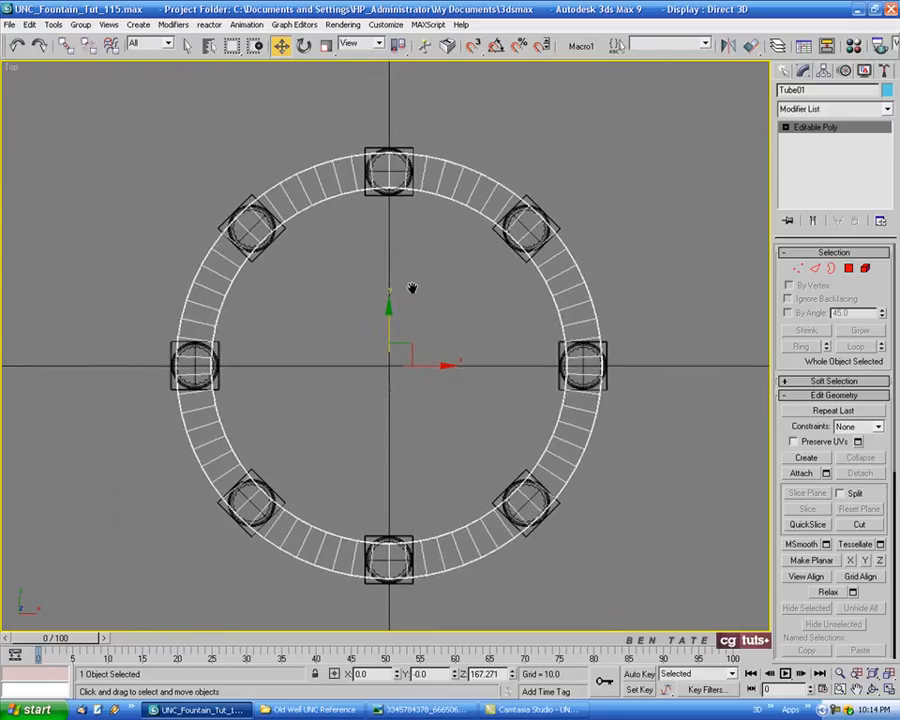
left_click(785, 72)
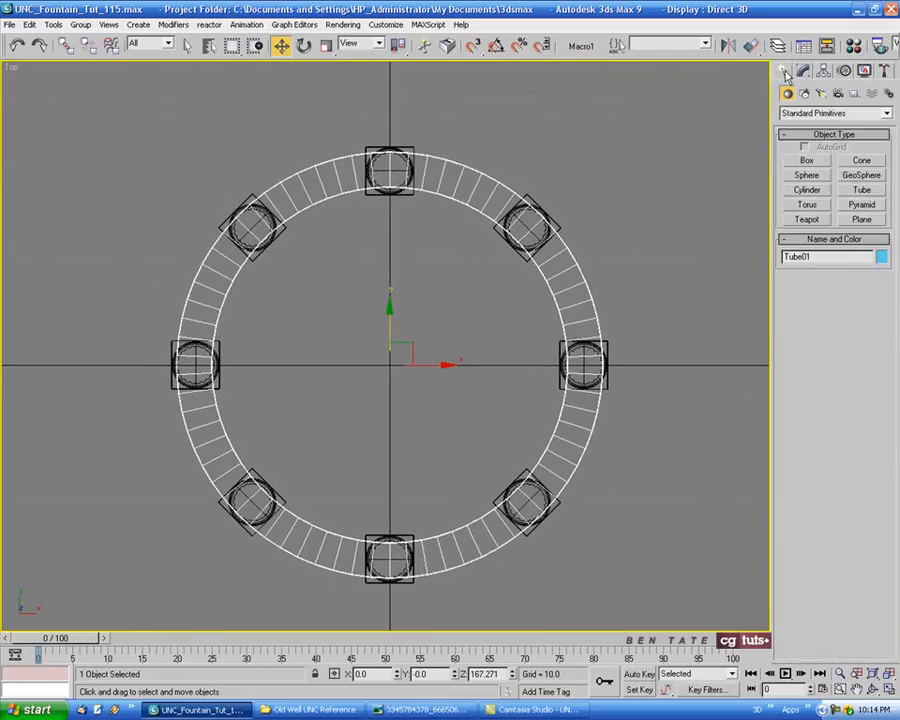
left_click(862, 190)
left_click_drag(396, 364, 390, 583)
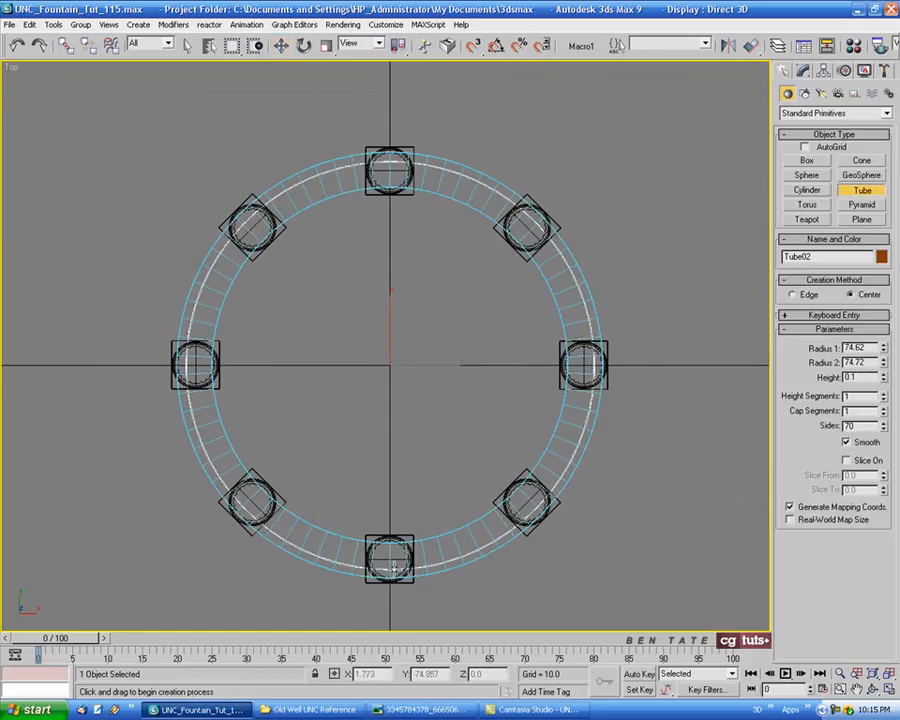
left_click(396, 571)
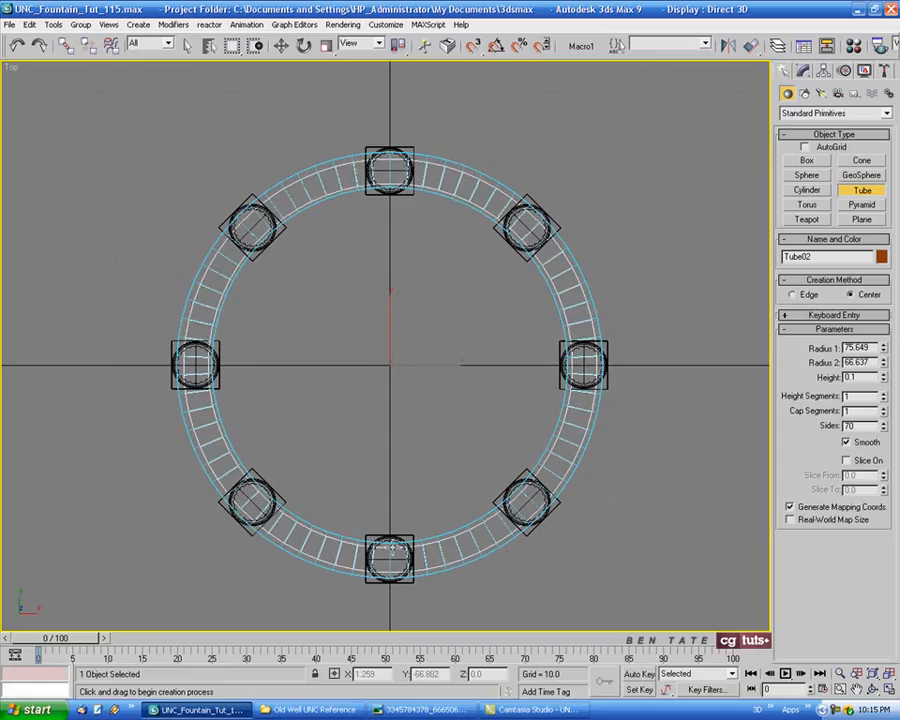
left_click(392, 548)
left_click(432, 515)
Center the second tube by setting its absolute world X and Y positions to 0, and show it in the Front view.
right_click(277, 48)
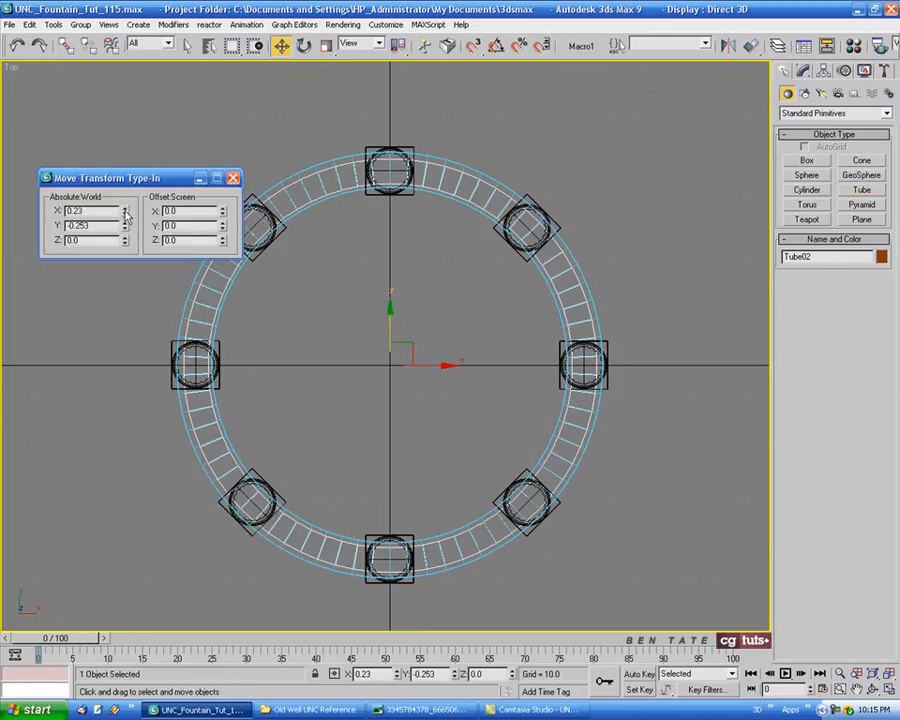
right_click(125, 212)
right_click(125, 227)
left_click(233, 179)
key("alt+w")
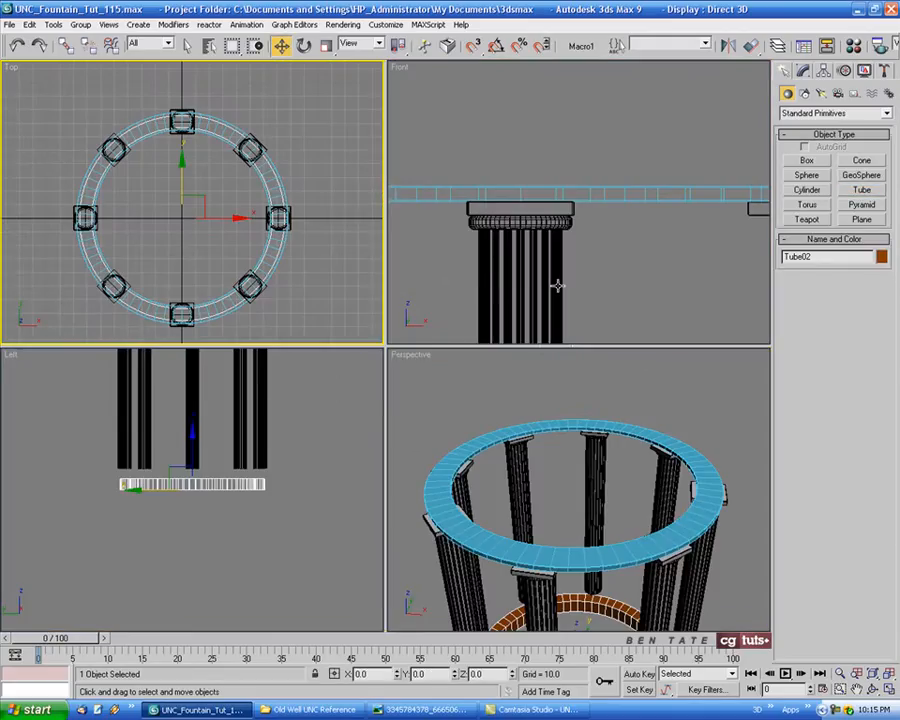
right_click(558, 286)
key("alt+w")
scroll(497, 304, "down", 5)
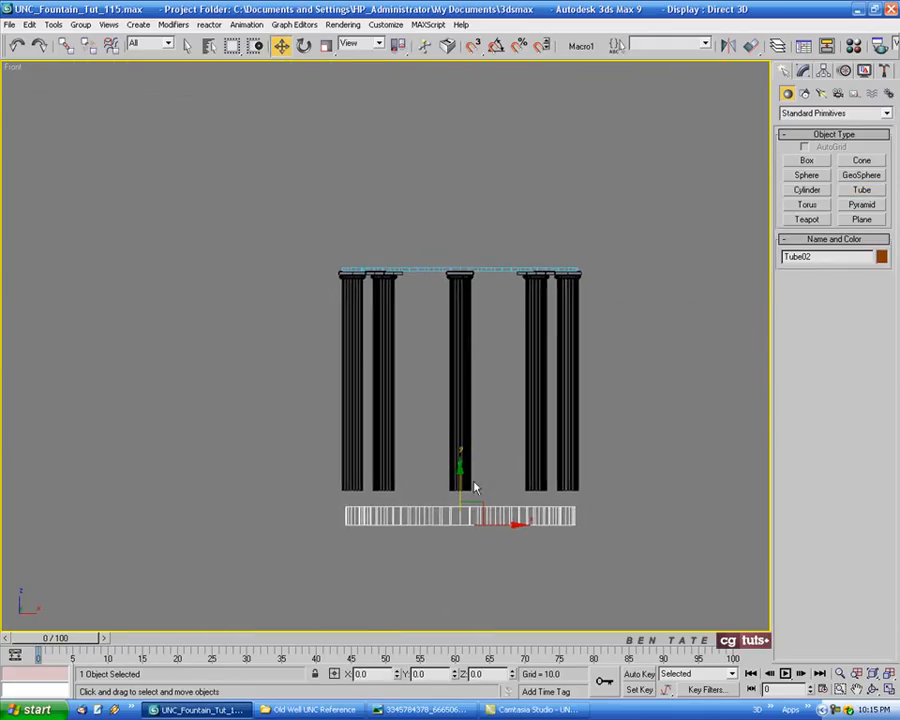
left_click_drag(465, 482, 466, 380)
key("ctrl+z")
key("ctrl+z")
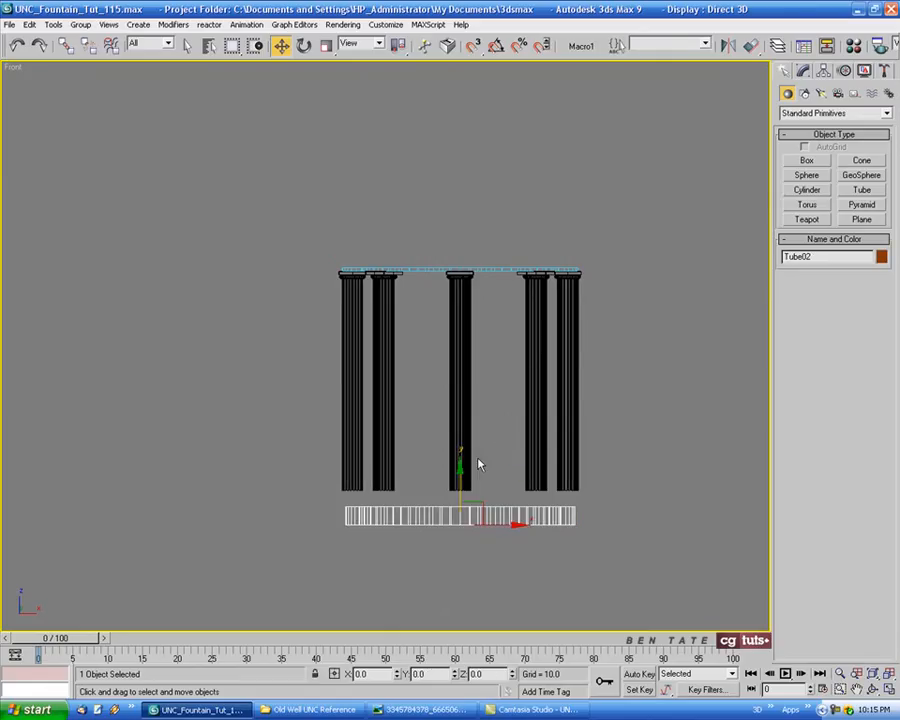
Raise the second tube until it sits on top of the chamfered ring, at a Z of about 169.56.
left_click_drag(460, 472, 484, 210)
scroll(480, 228, "up", 5)
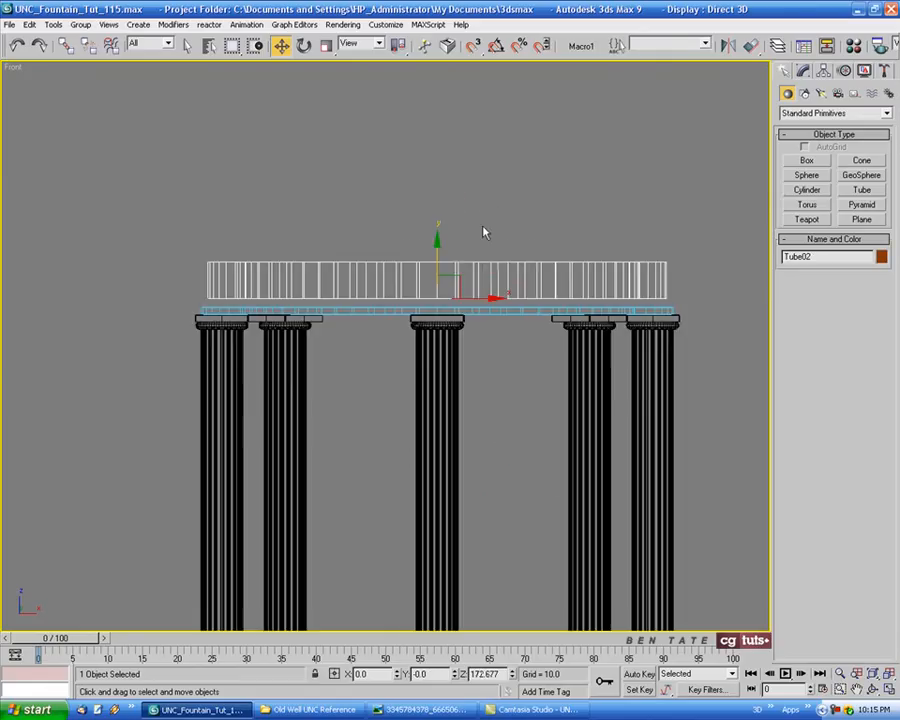
middle_click_drag(400, 323, 460, 278)
left_click_drag(459, 276, 465, 302)
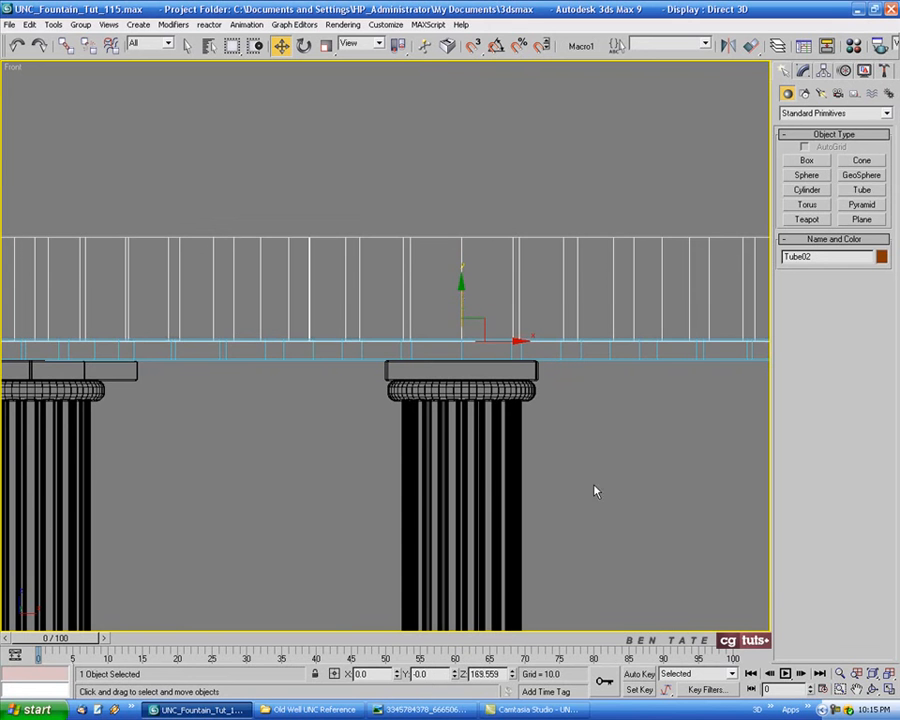
Examine the two stacked rings in the Perspective view and compare their proportions with the reference photo.
scroll(583, 476, "down", 5)
middle_click_drag(520, 446, 491, 430)
key("alt+w")
left_click(639, 514)
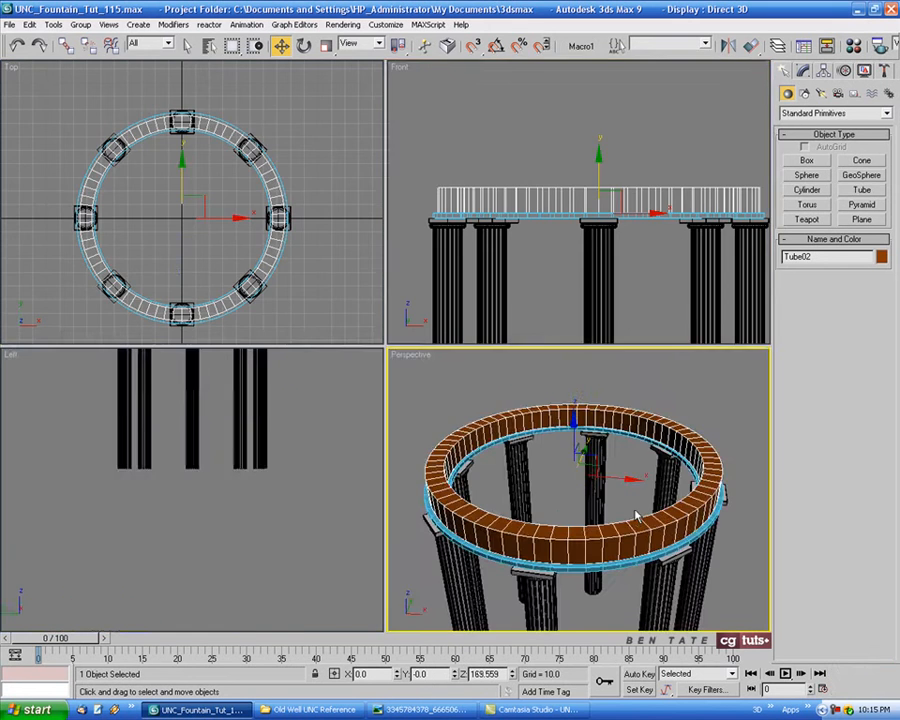
key("alt+w")
scroll(608, 488, "down", 2)
middle_click_drag(608, 489, 591, 515, "alt")
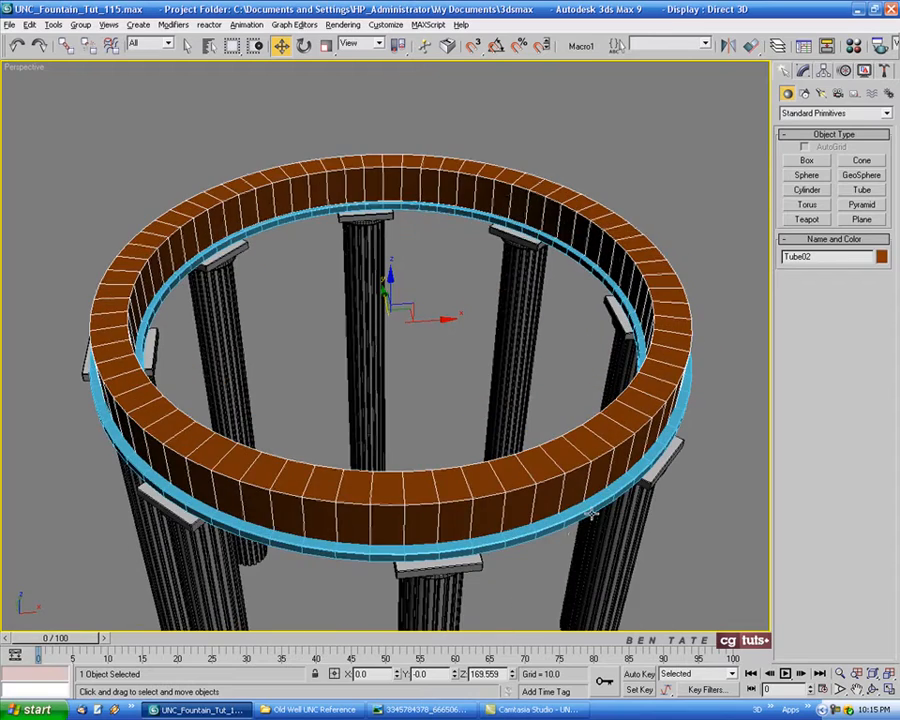
left_click(436, 710)
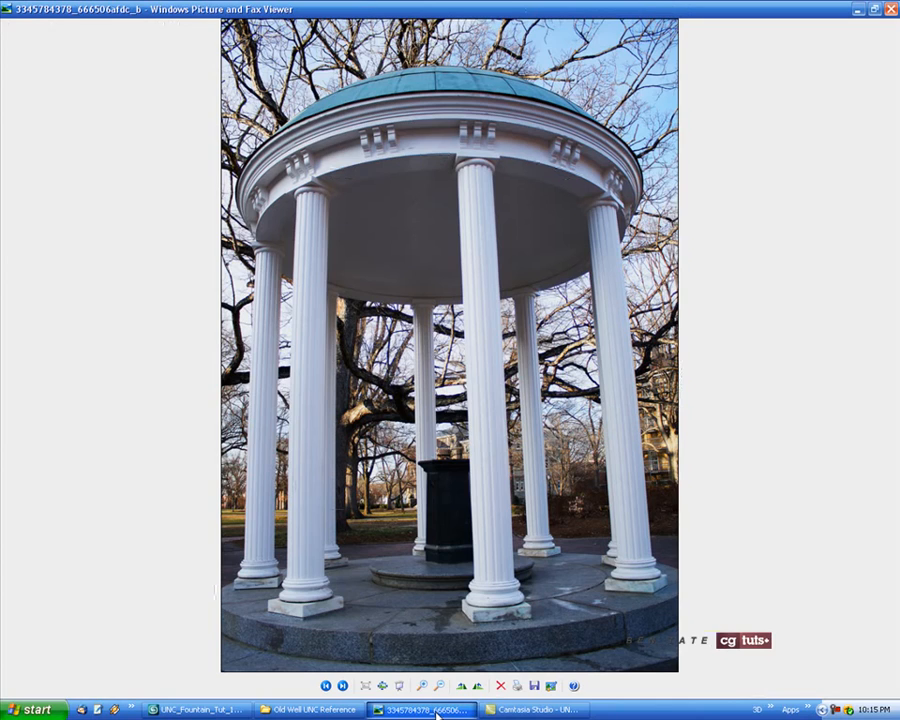
left_click(436, 710)
key("alt+w")
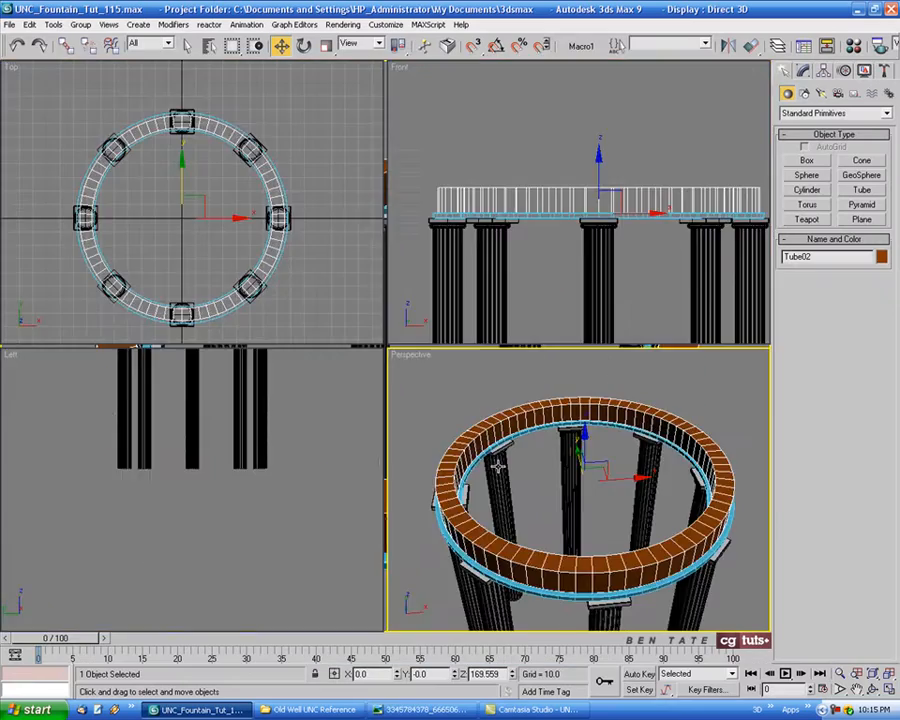
Set the second tube's outer radius to 75.5, with the rings shown in the Top view.
left_click(224, 293)
key("alt+w")
left_click(800, 71)
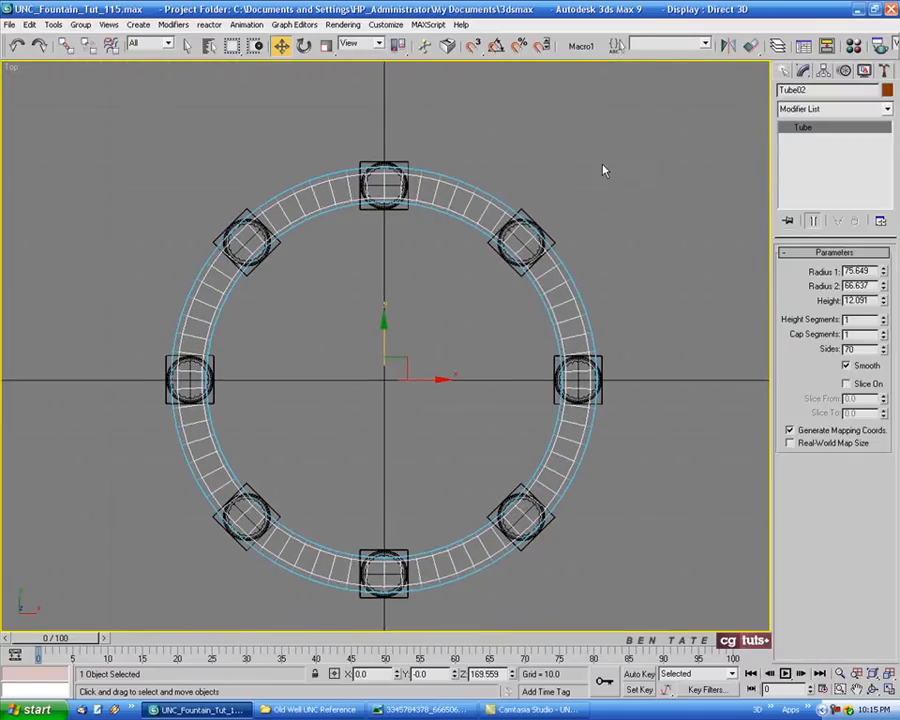
middle_click_drag(549, 173, 568, 168)
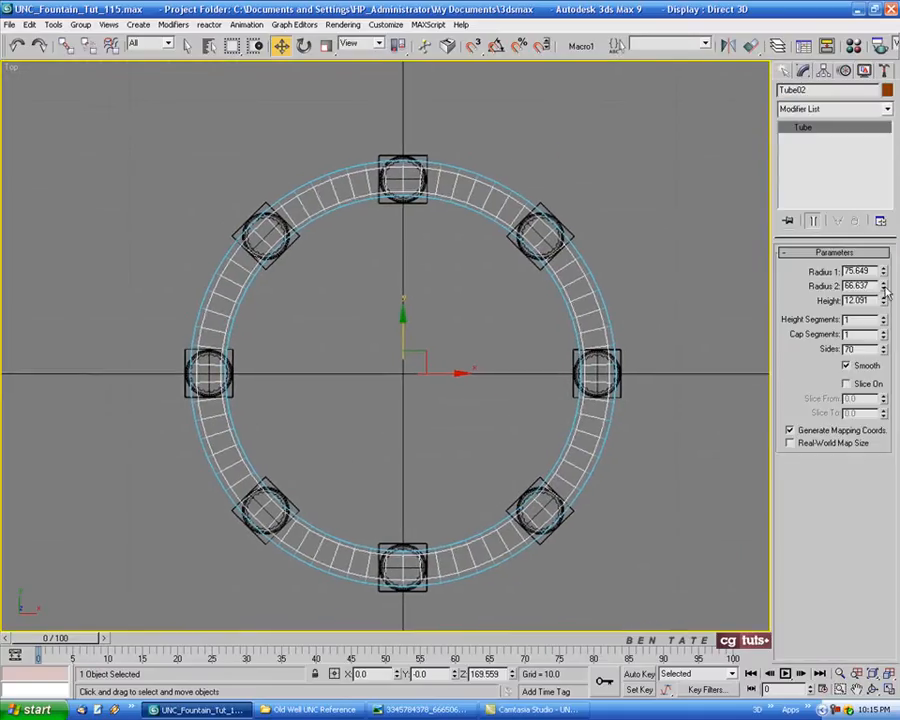
left_click_drag(868, 271, 810, 271)
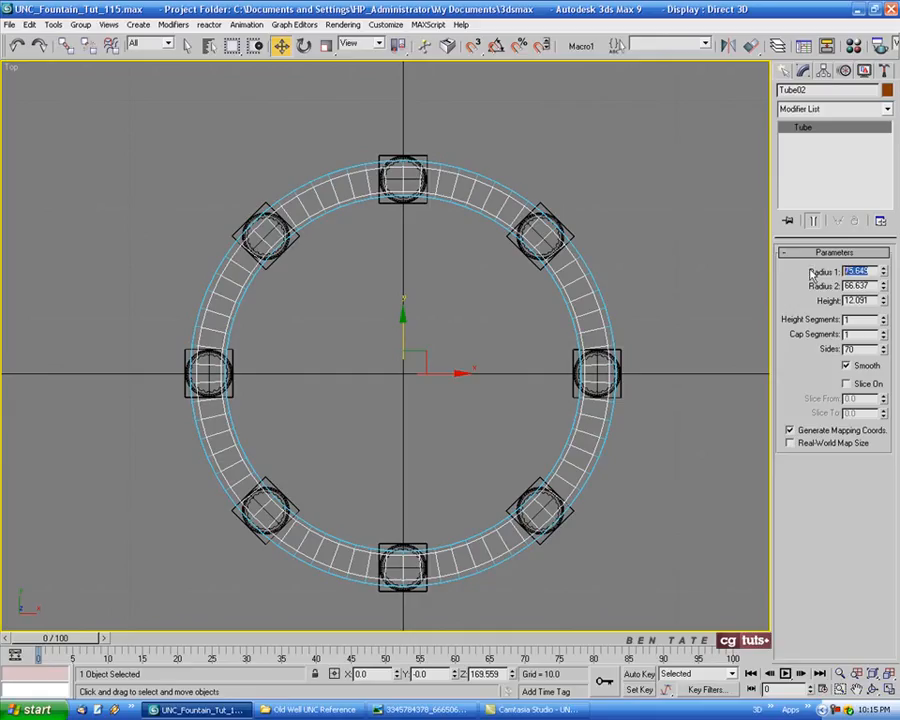
type("75.5")
key("Return")
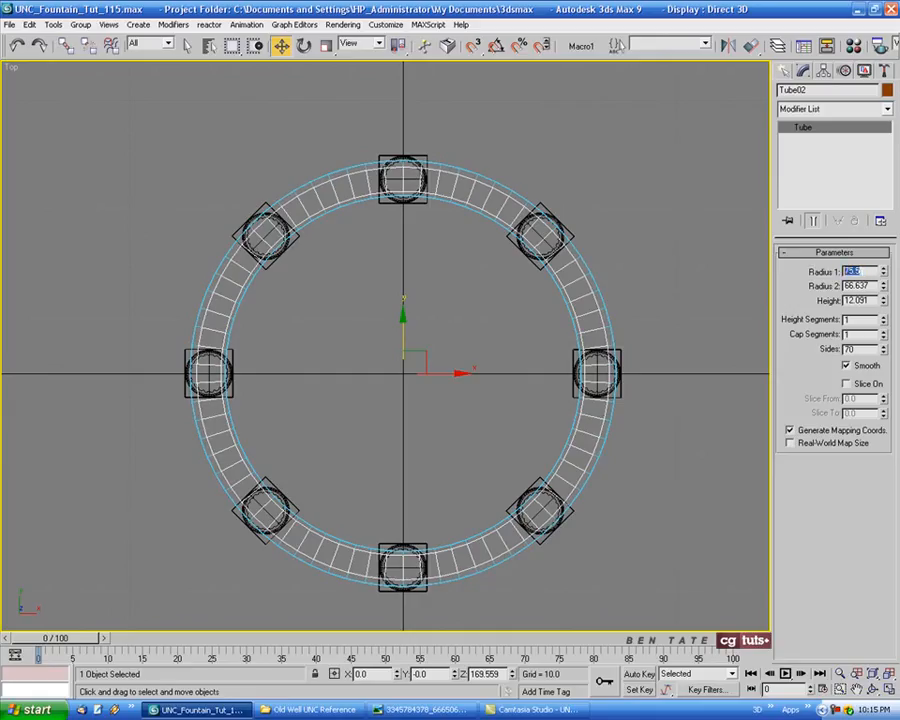
Try smaller inner radii for the second tube, from 66 down to 64.
left_click_drag(866, 285, 835, 286)
type("86")
key("Return")
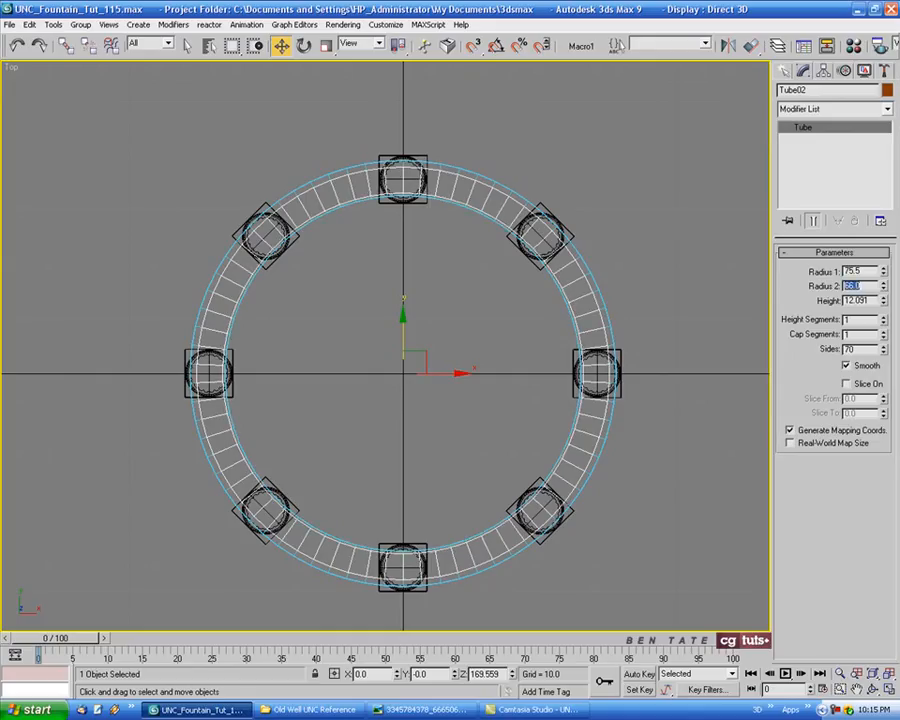
type("85")
key("Return")
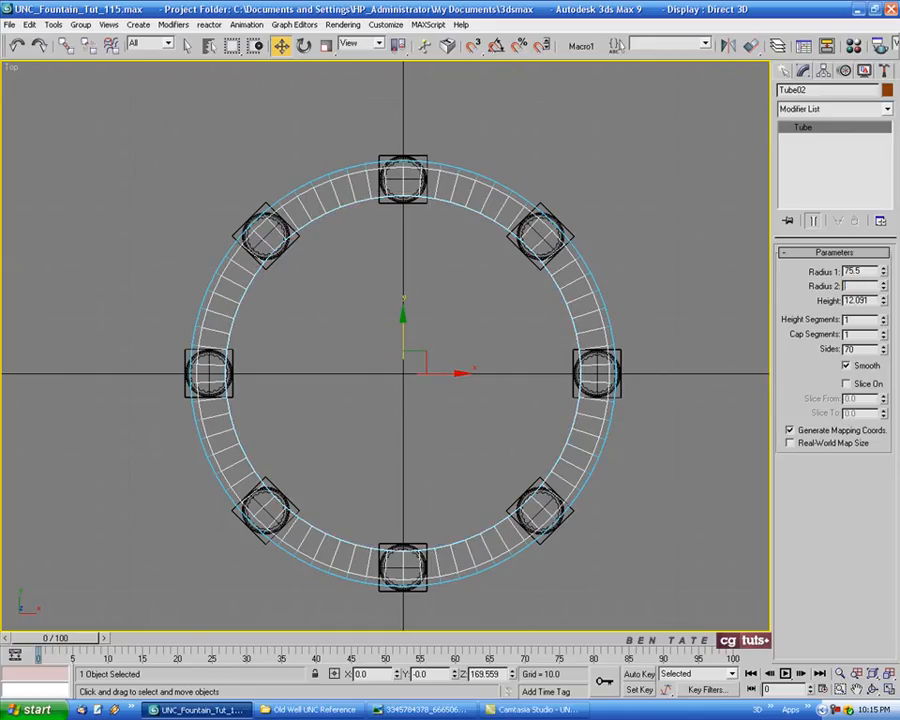
type("84")
key("Return")
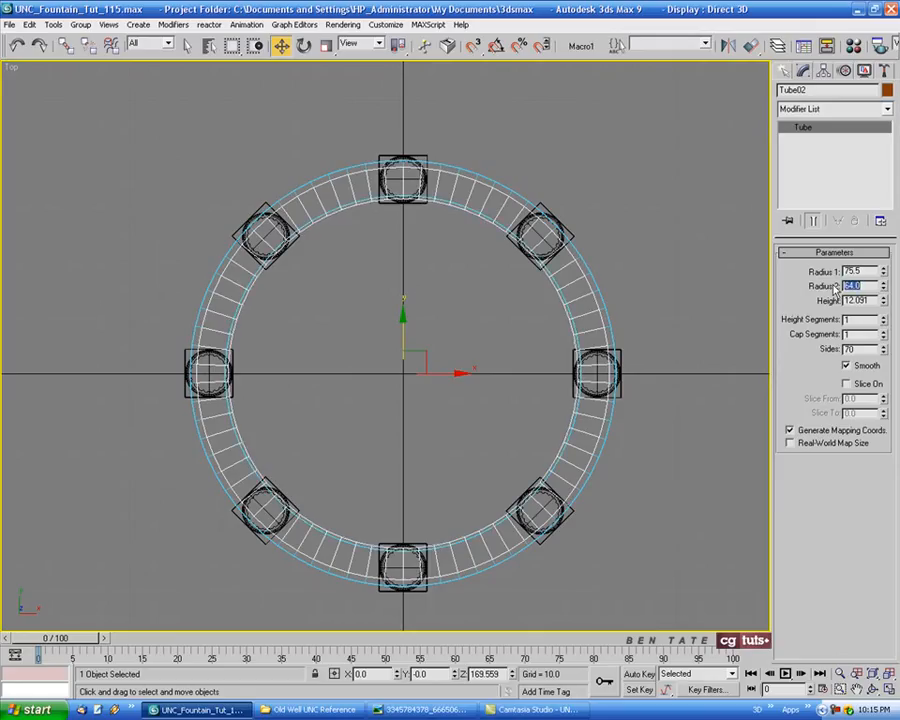
Set the second tube's inner radius to 67 and check its fit against the lower ring.
left_click_drag(884, 289, 807, 283)
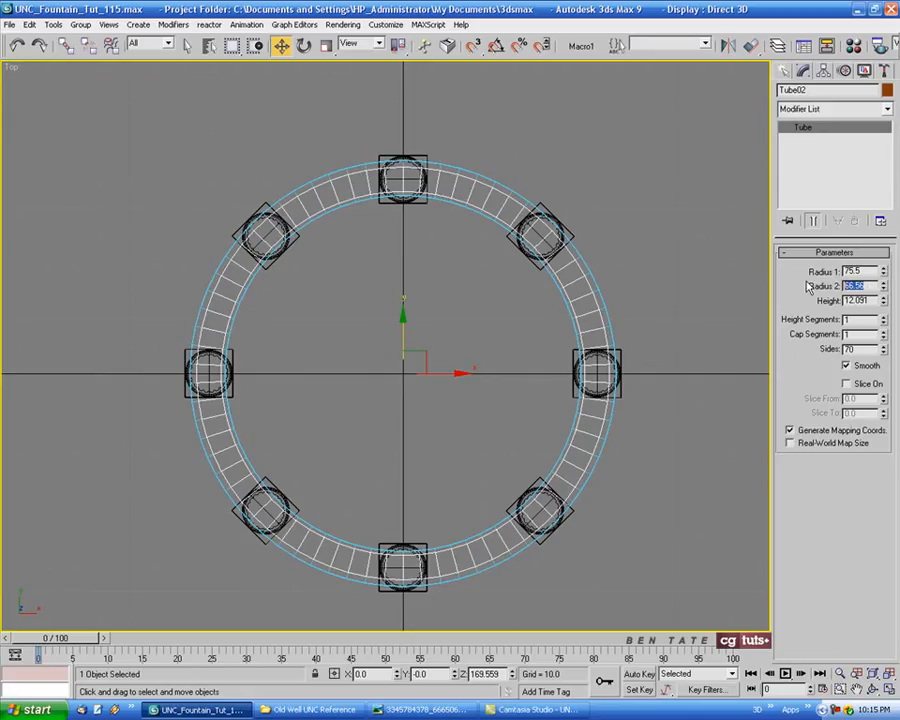
type("87")
key("Return")
middle_click_drag(449, 303, 435, 288)
middle_click_drag(471, 341, 498, 342)
scroll(482, 311, "up", 5)
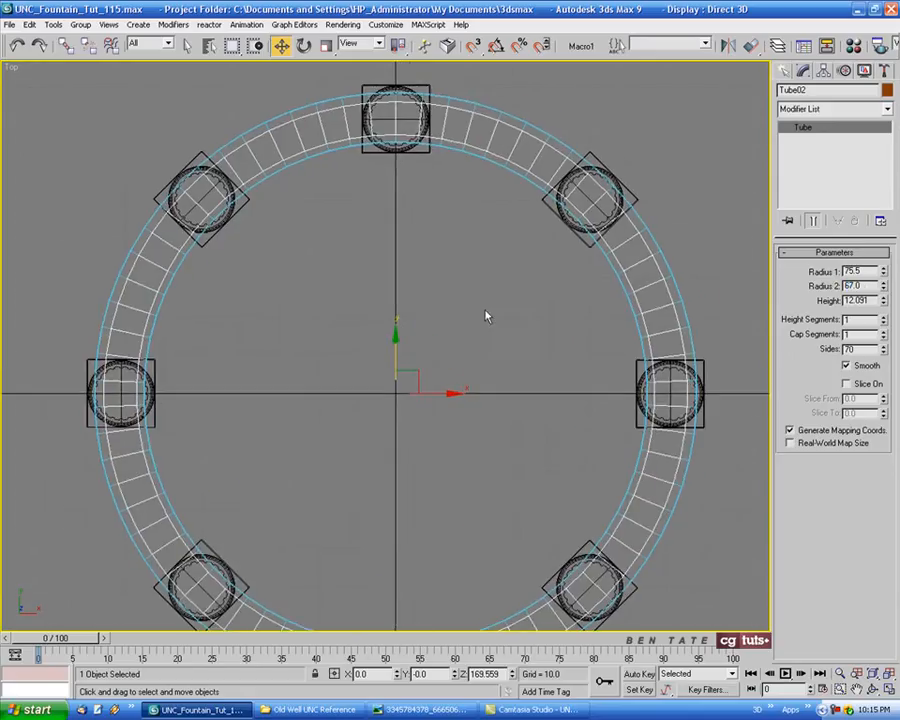
Set the second tube's height to 10 and compare the rings from below with the reference photo.
double_click(868, 301)
type("10")
key("Return")
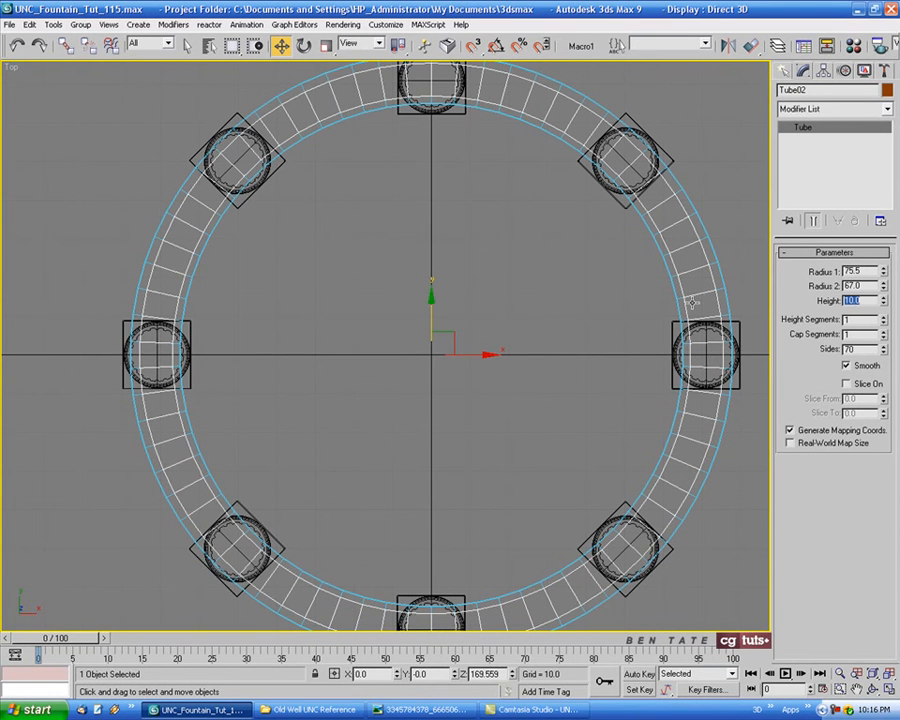
key("alt+w")
key("alt+w")
middle_click_drag(566, 462, 586, 362, "alt")
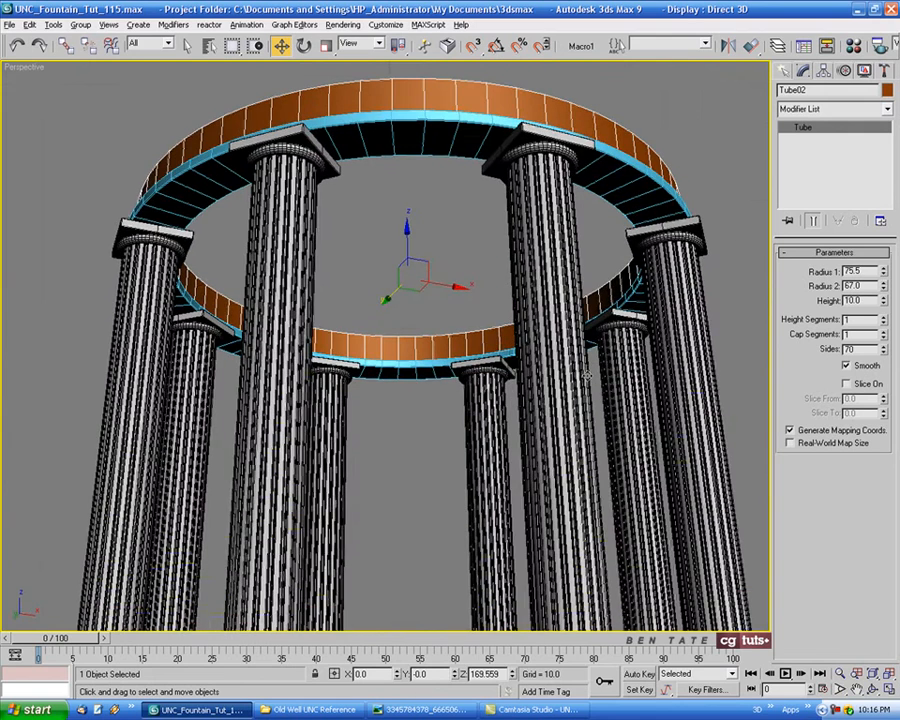
left_click(425, 709)
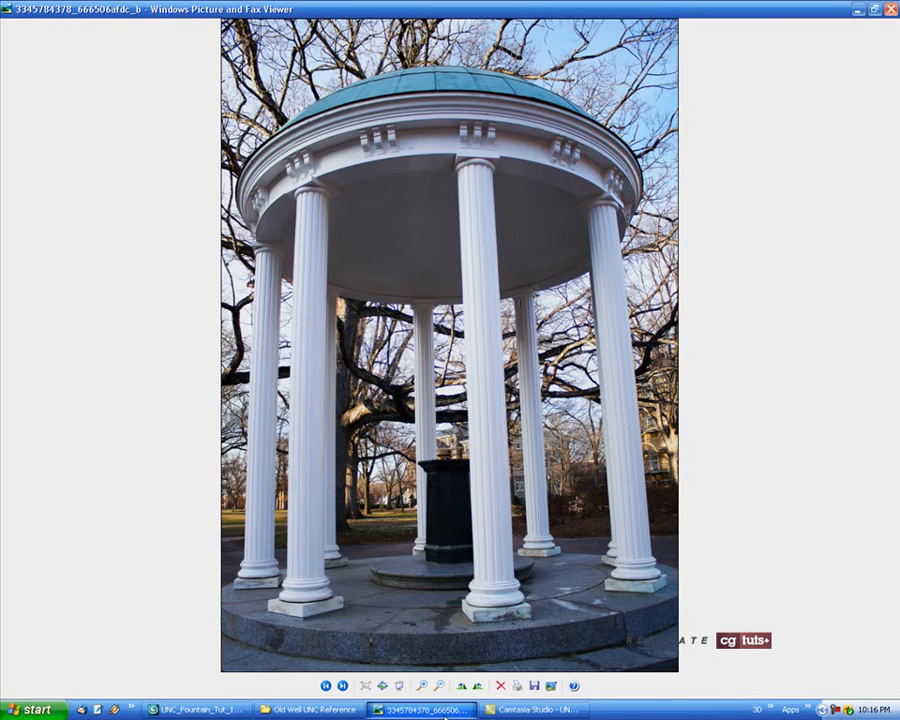
left_click(445, 712)
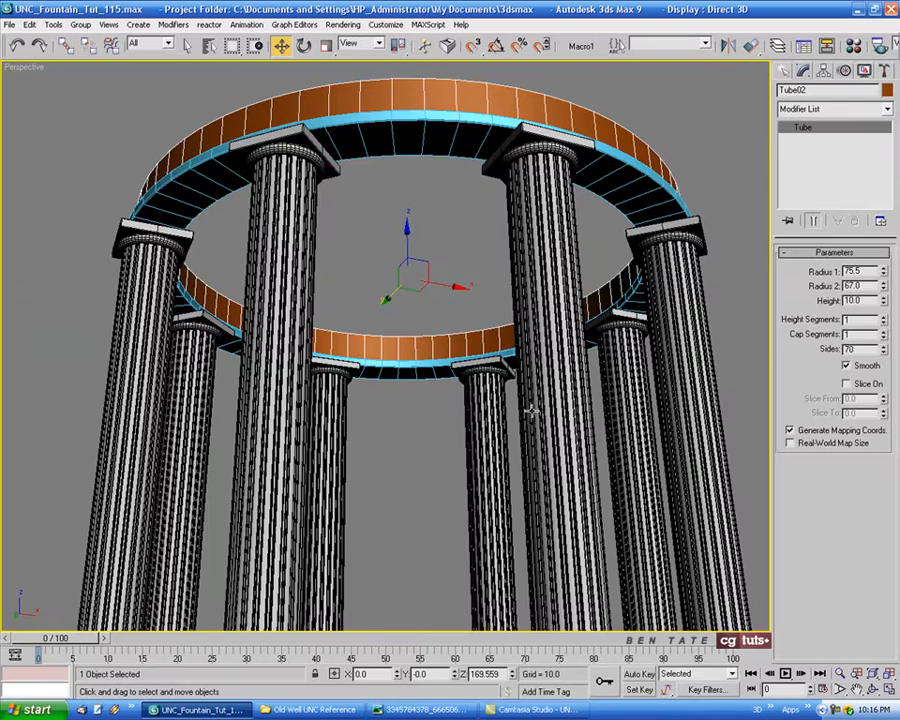
In the Front view, set the second tube's height to 11.5.
key("alt+w")
right_click(575, 290)
key("alt+w")
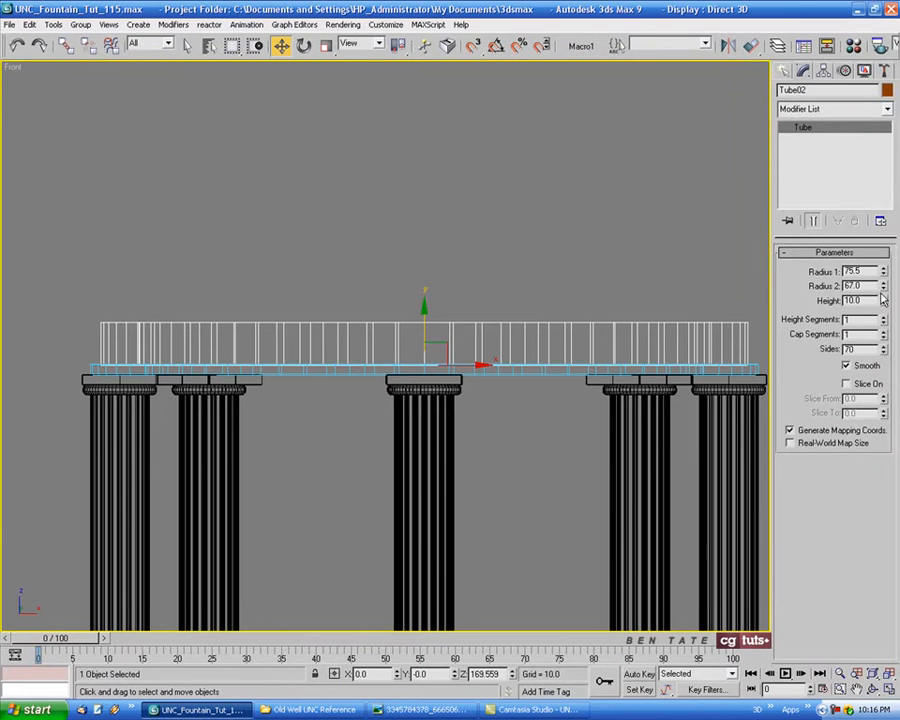
left_click_drag(884, 301, 884, 295)
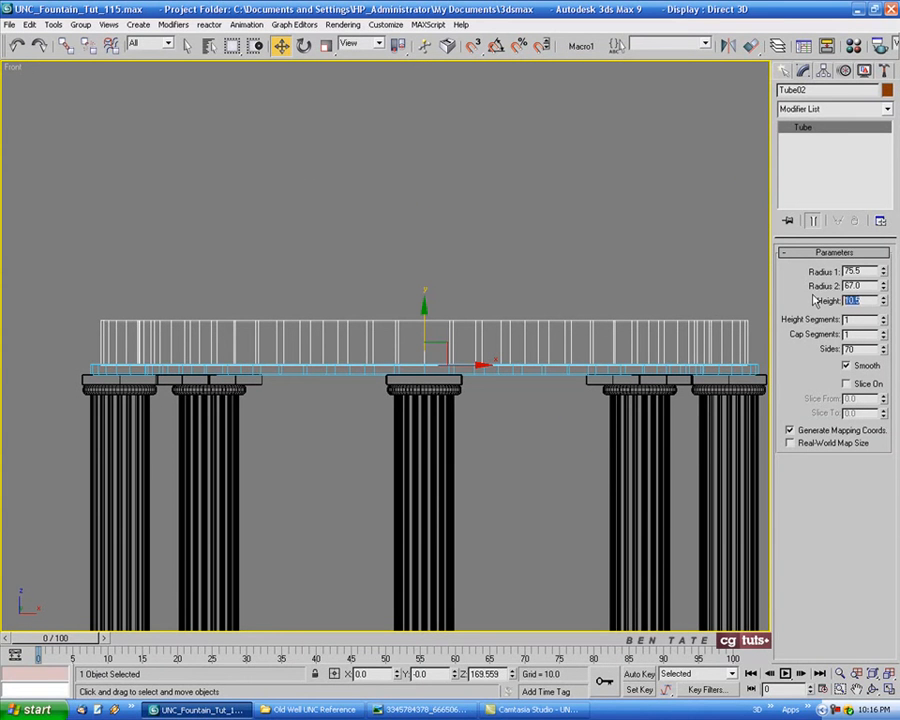
type("11.5")
key("Return")
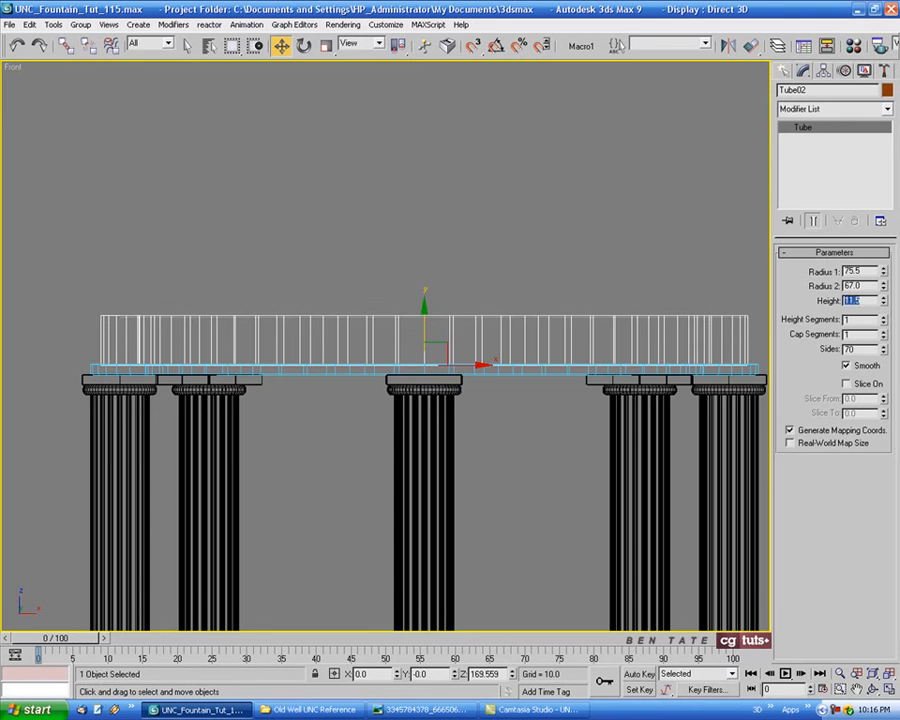
Check the taller ring in the Perspective view and convert the second tube to an Editable Poly.
middle_click_drag(650, 331, 631, 323)
key("alt+w")
right_click(571, 402)
key("alt+w")
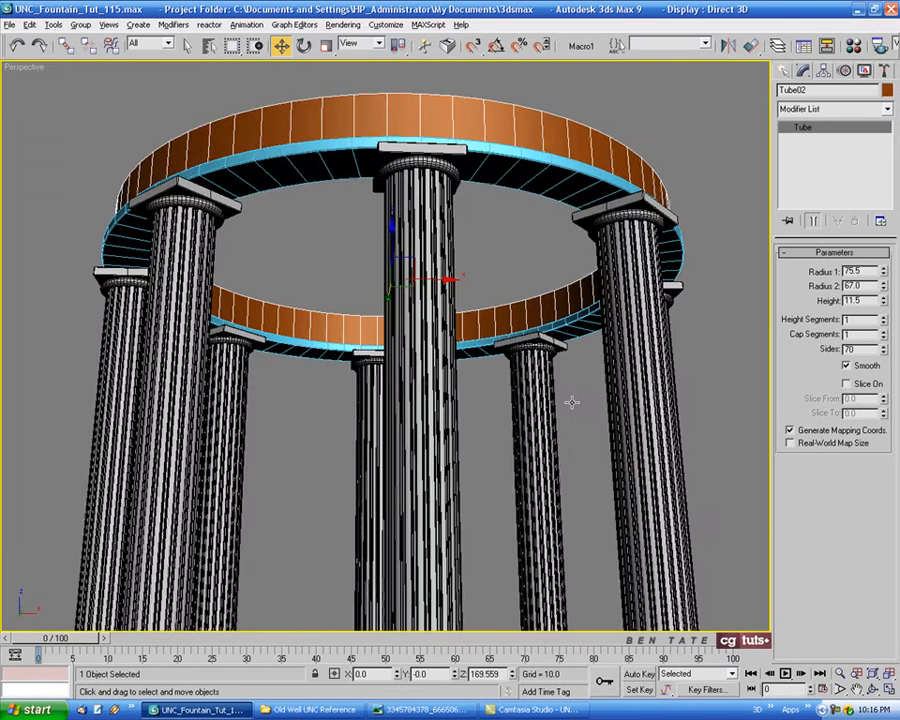
middle_click_drag(571, 402, 594, 456, "alt")
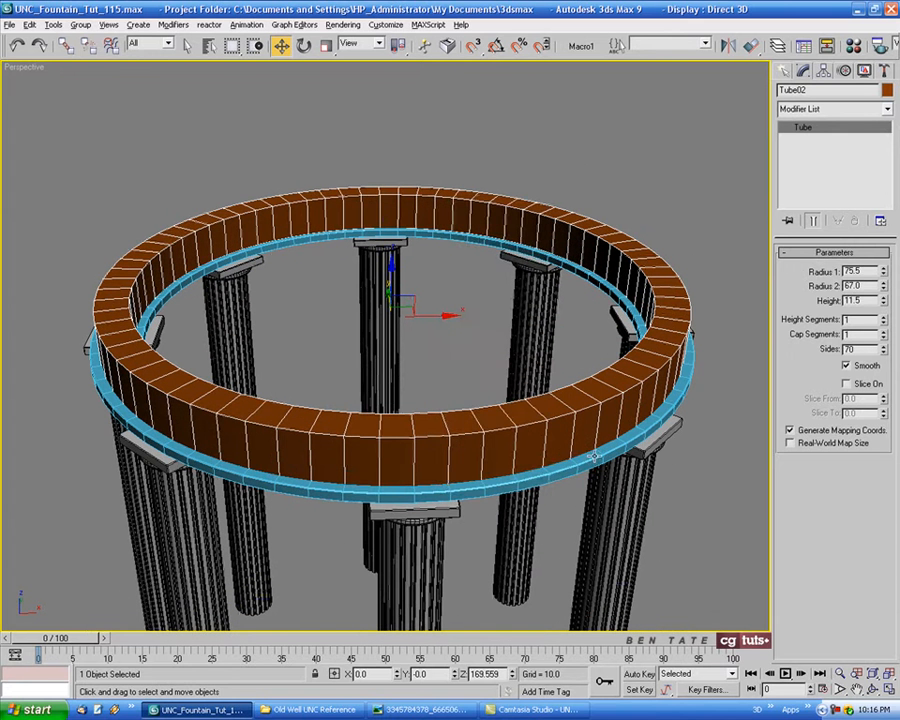
right_click(444, 316)
mouse_move(500, 435)
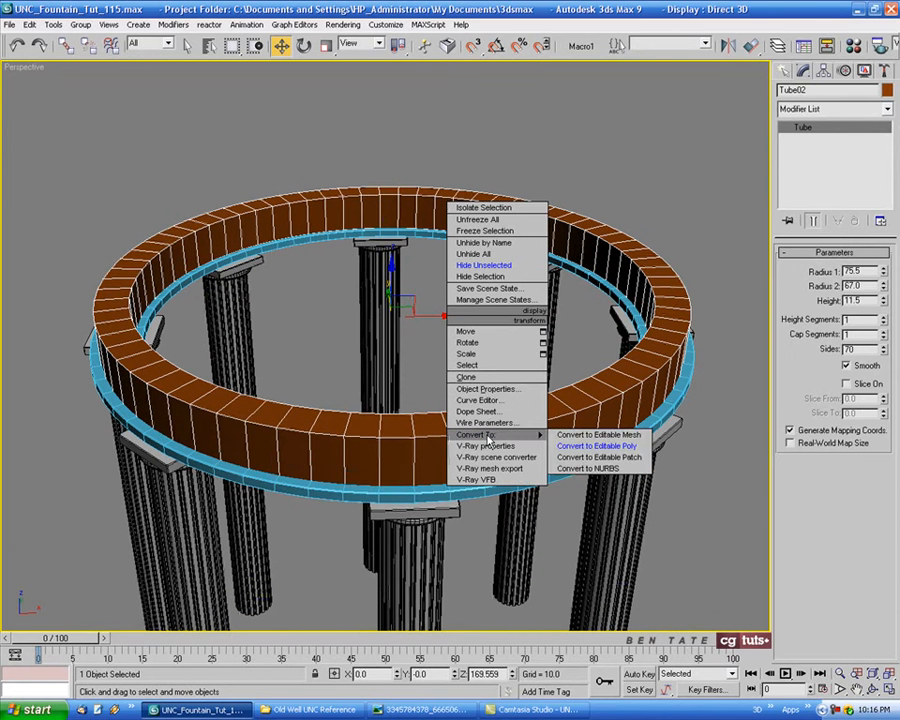
left_click(592, 447)
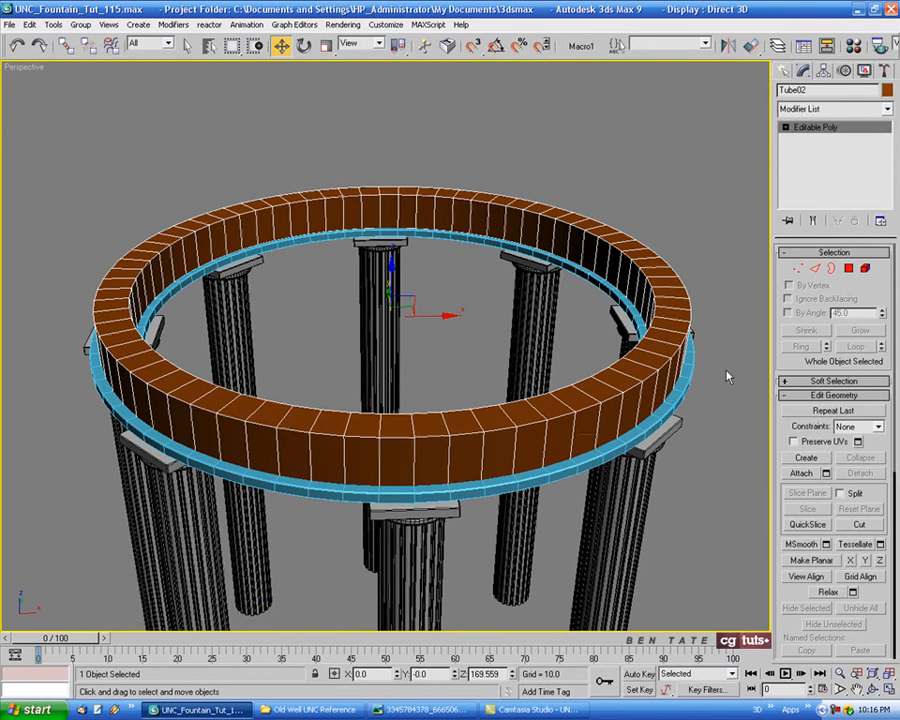
Delete the second tube's top and bottom faces by expanding a radial edge to its ring and converting that selection to polygons.
left_click(816, 269)
left_click(655, 338)
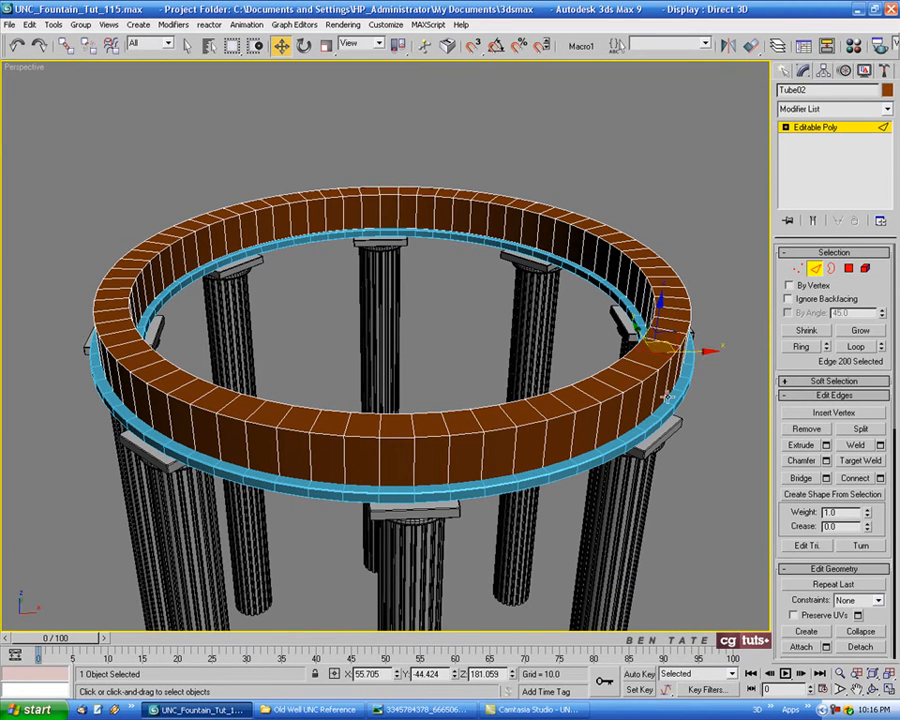
middle_click_drag(685, 415, 681, 355, "alt")
key("F3")
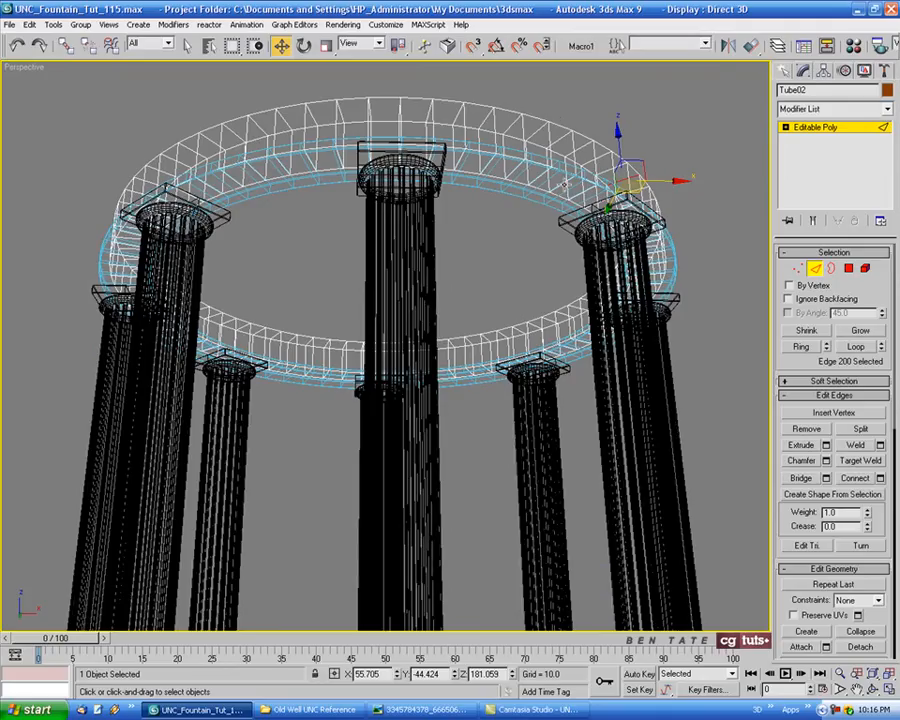
left_click(806, 347)
left_click(806, 347)
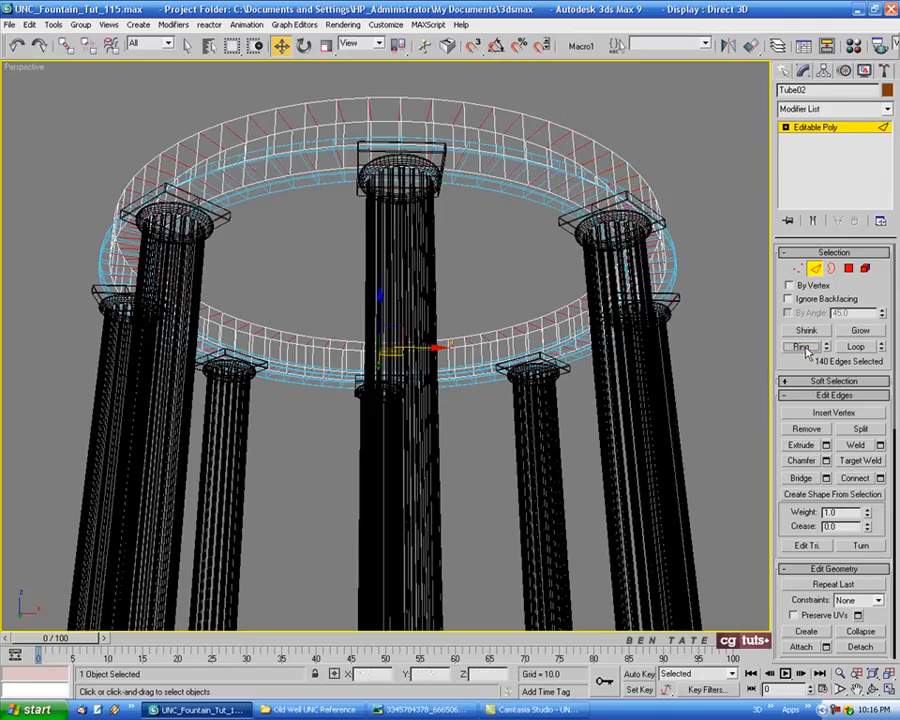
left_click(849, 269, "ctrl")
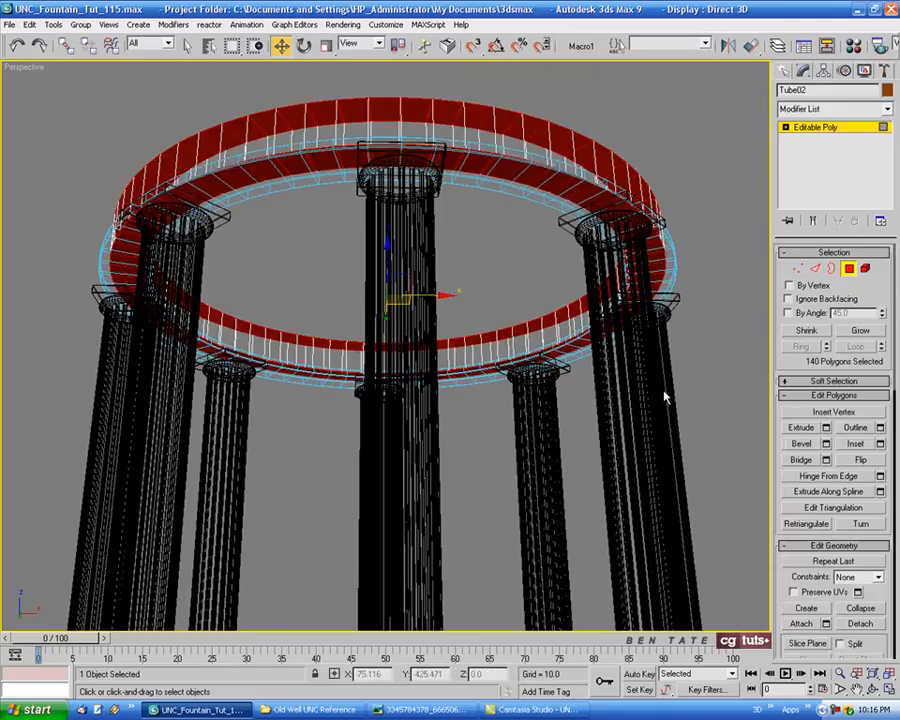
mouse_move(621, 346)
middle_mouse_down("alt")
mouse_move(617, 396)
mouse_move(617, 330)
mouse_move(620, 425)
mouse_move(620, 401)
middle_mouse_up("alt")
key("Delete")
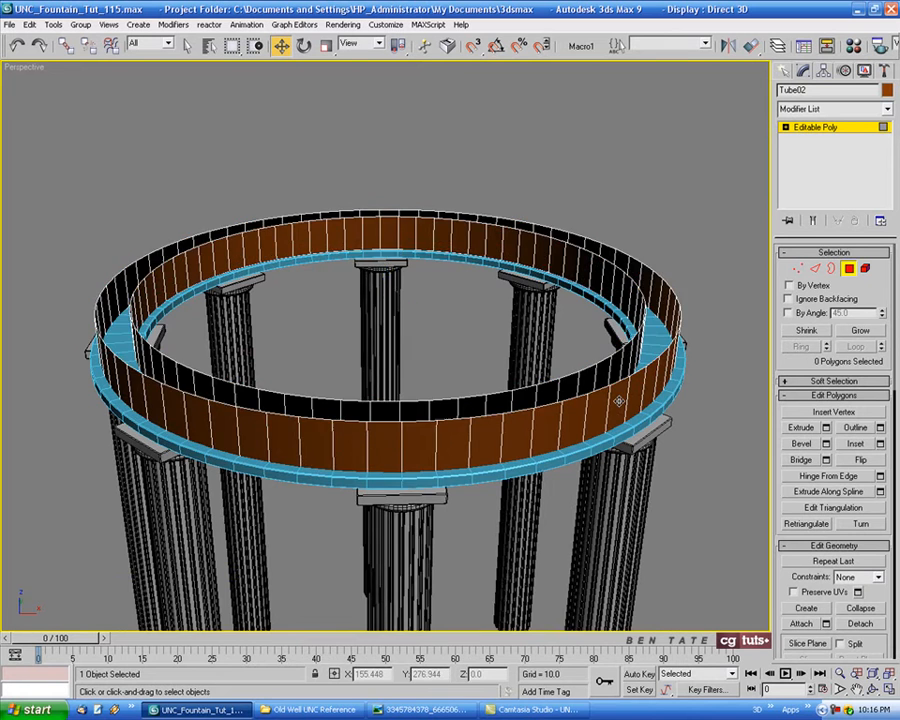
mouse_move(563, 377)
middle_mouse_down("alt")
mouse_move(470, 382)
mouse_move(547, 377)
middle_mouse_up("alt")
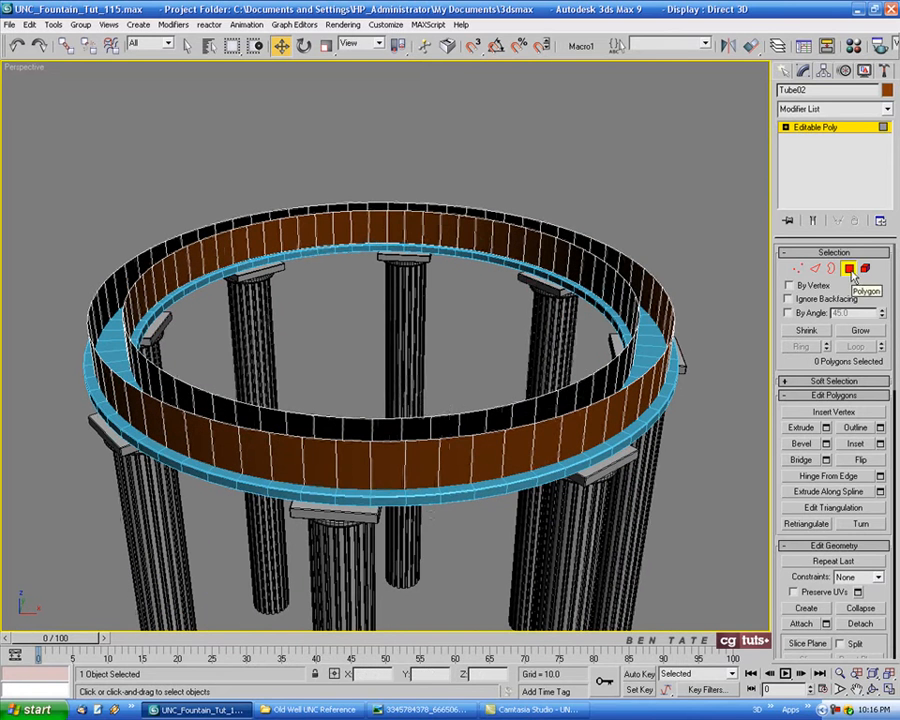
middle_click_drag(630, 290, 622, 276)
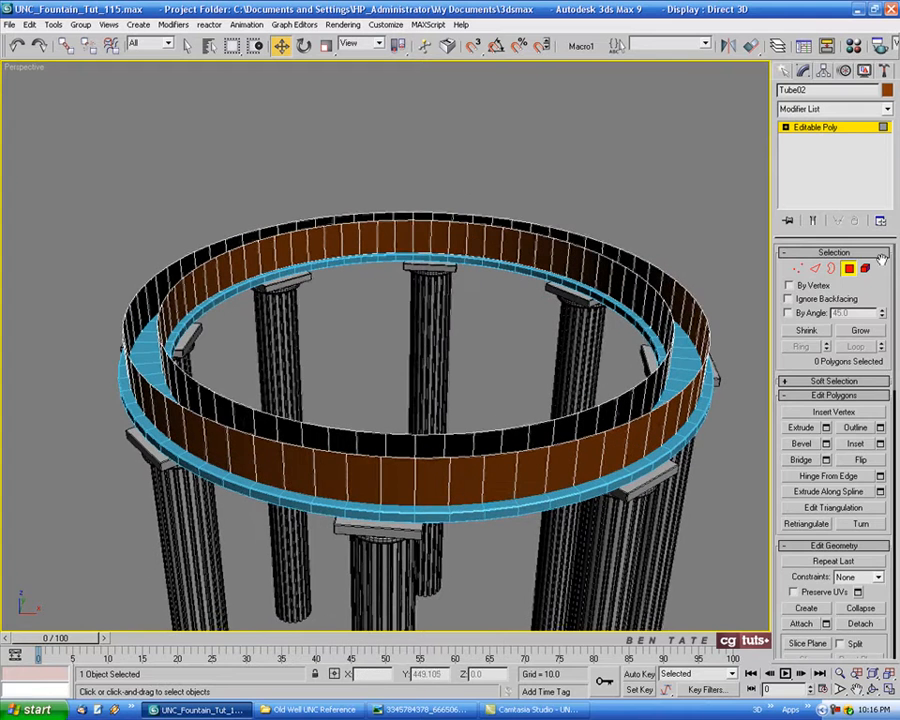
left_click(852, 269)
Select both rings together with the columns behind them and set their object color to black.
scroll(641, 358, "down", 3)
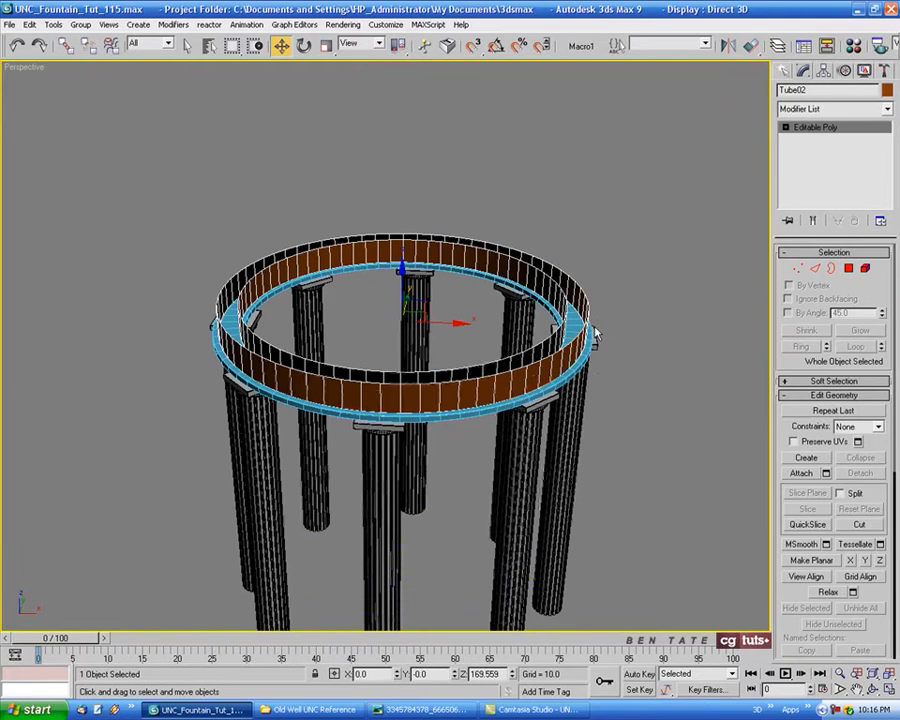
left_click_drag(298, 147, 878, 305)
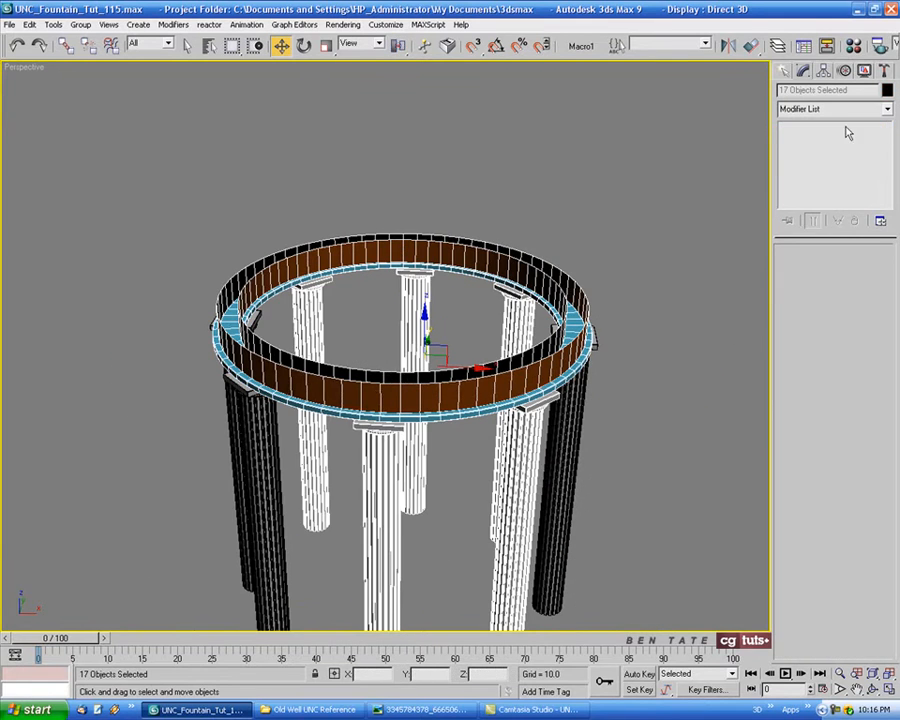
left_click(887, 90)
left_click(518, 432)
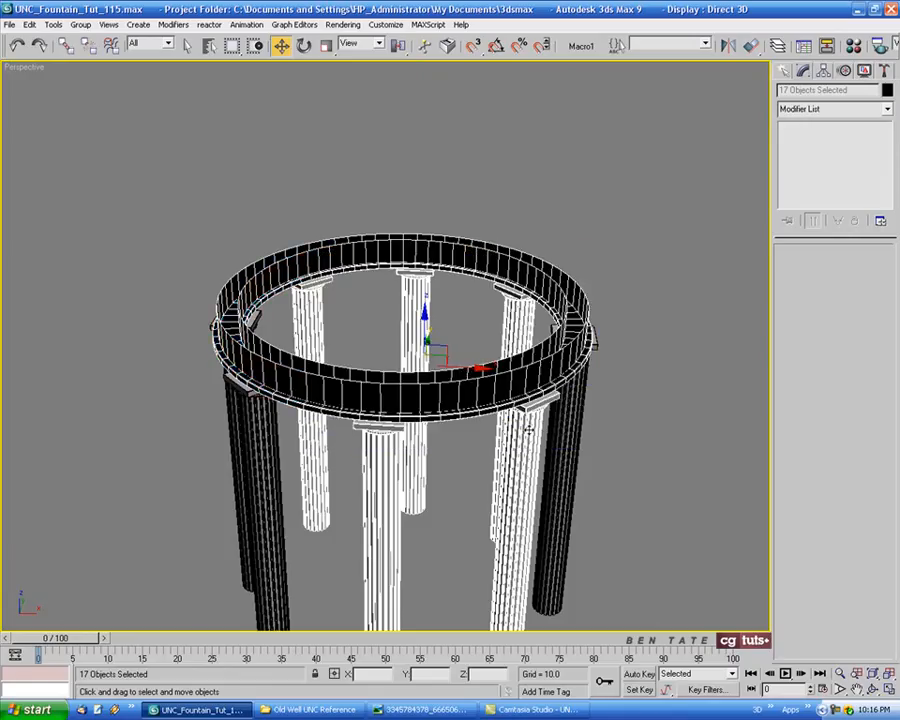
Assign the 01 - Default material to the selected rings and columns, and clear the selection.
key("m")
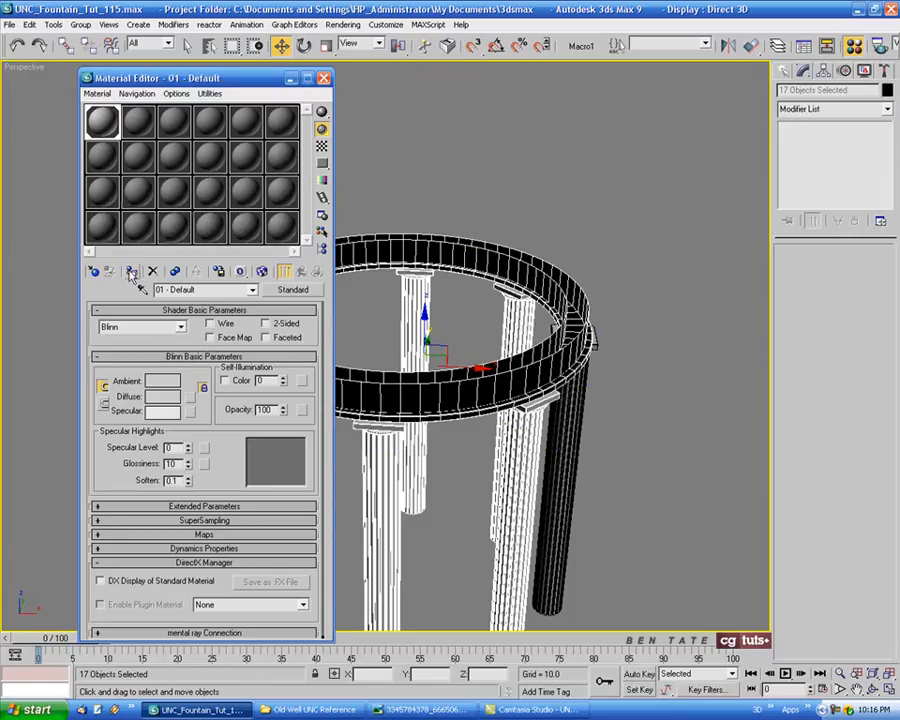
left_click(324, 78)
left_click(530, 171)
Compare the shaded rings from below with the reference photo, and view the whole ring in the Top view.
middle_click_drag(585, 285, 518, 420, "alt")
scroll(586, 242, "up", 4)
left_click(412, 709)
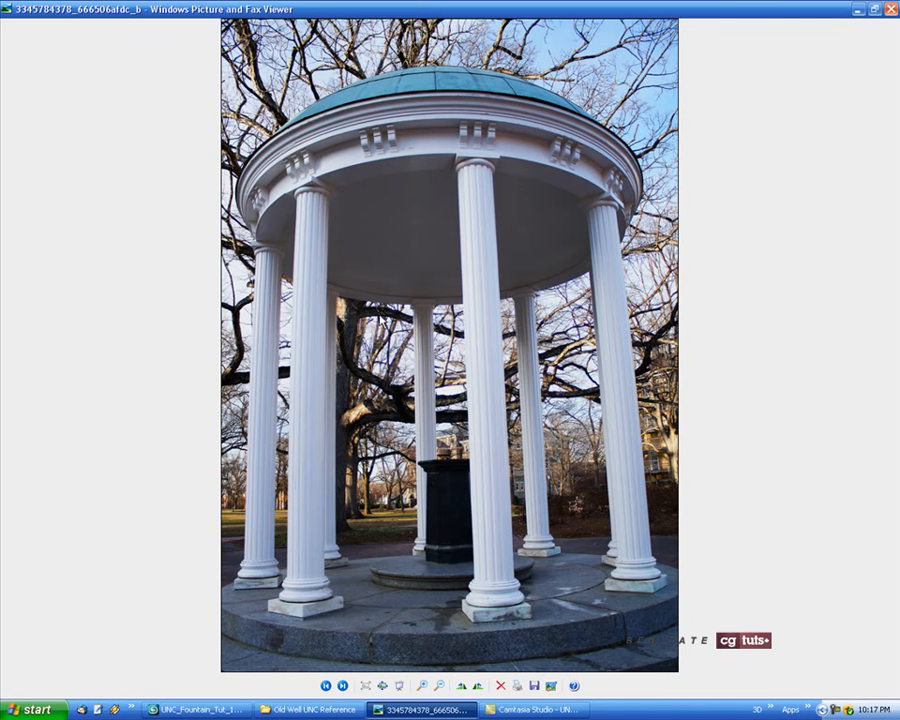
left_click(205, 710)
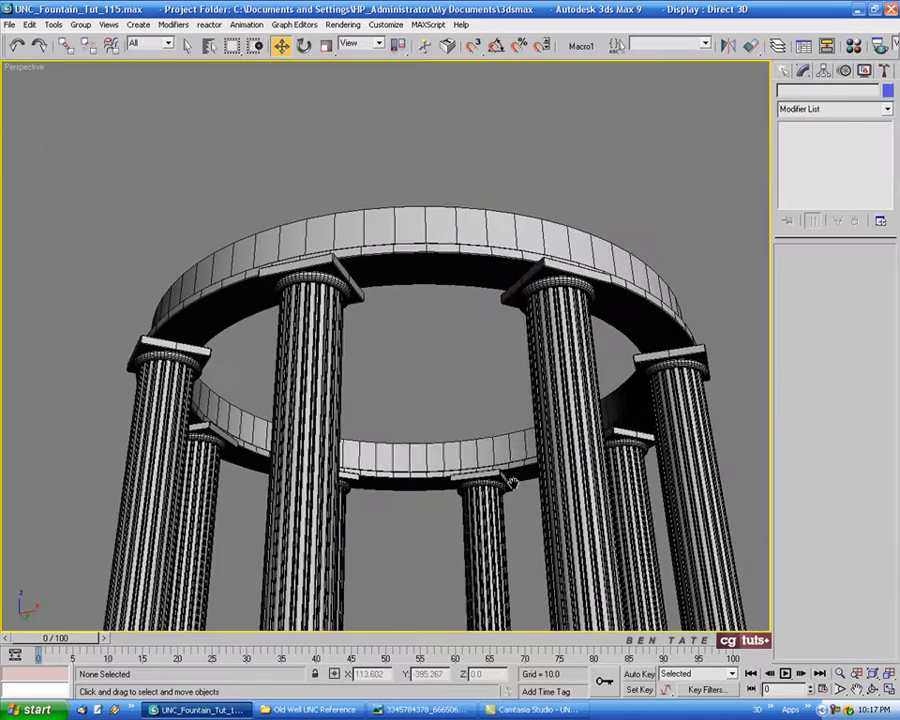
key("alt+w")
middle_click(240, 256)
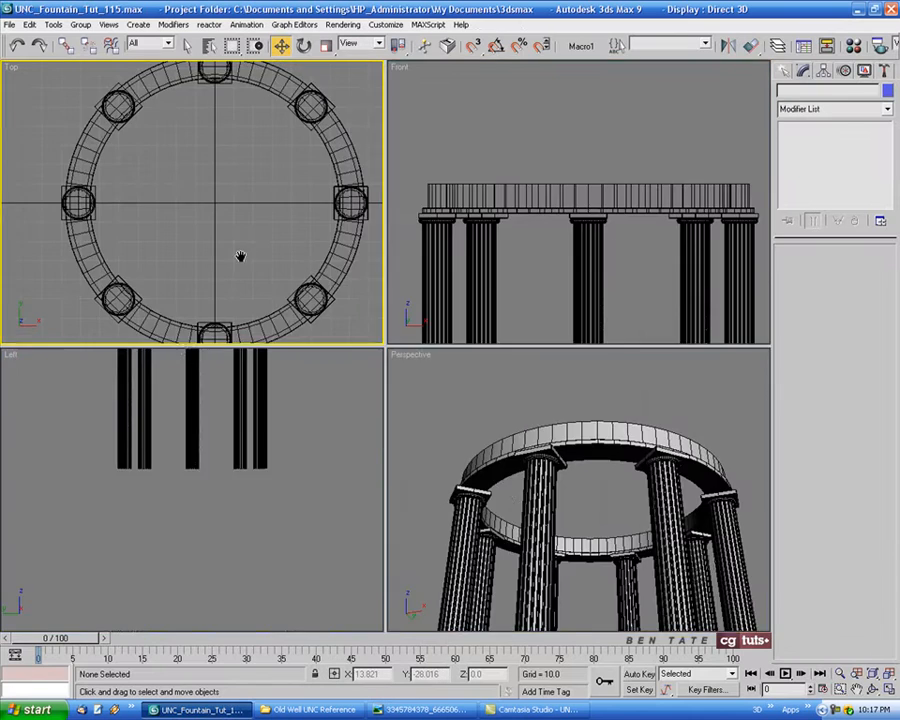
key("alt+w")
scroll(400, 340, "down", 3)
middle_click_drag(412, 340, 420, 360)
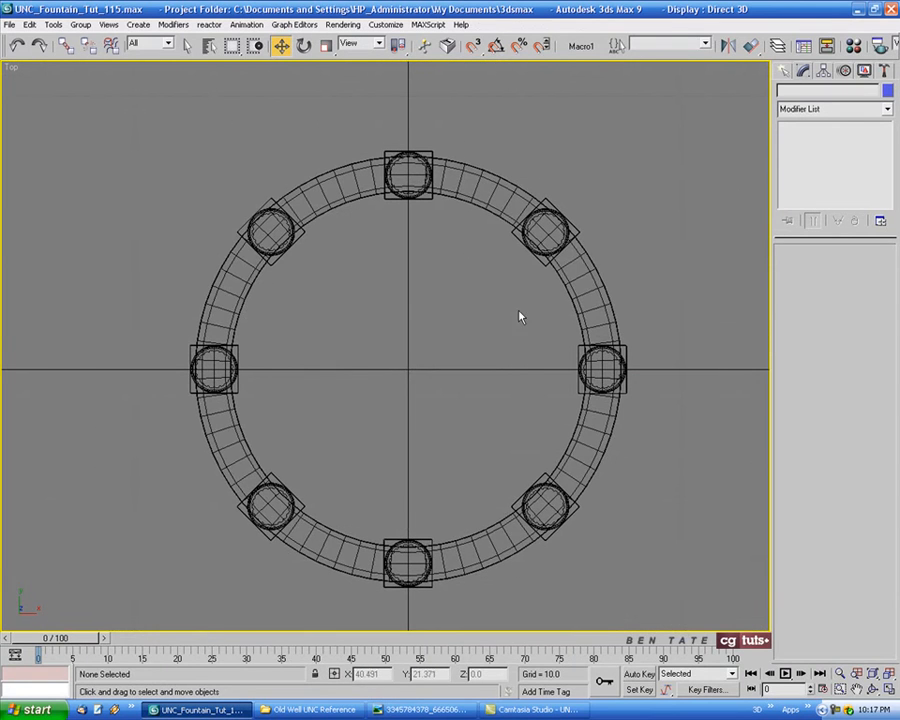
In the Top view, draw a cylinder from the center of the column ring, radius about 82.85 and height about 13.12.
left_click(420, 710)
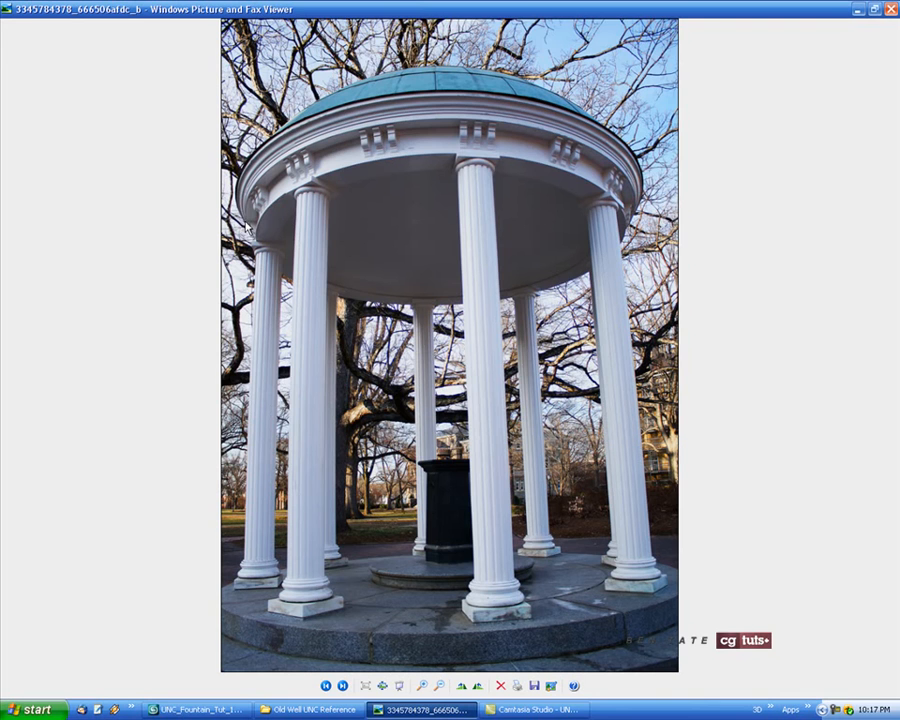
key("alt+Tab")
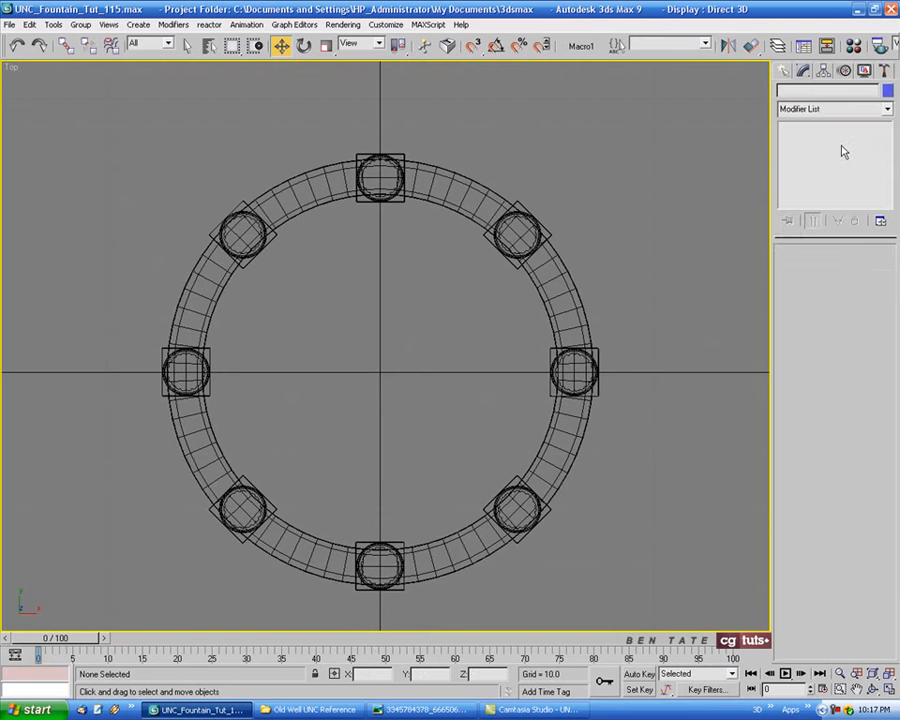
left_click(785, 70)
left_click(807, 190)
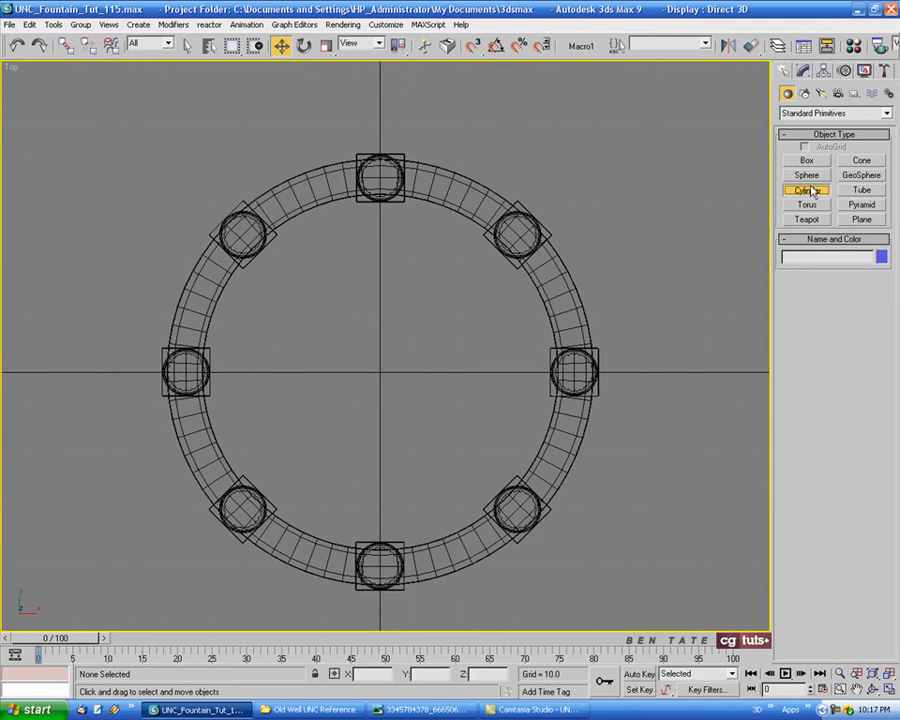
left_click_drag(380, 372, 383, 599)
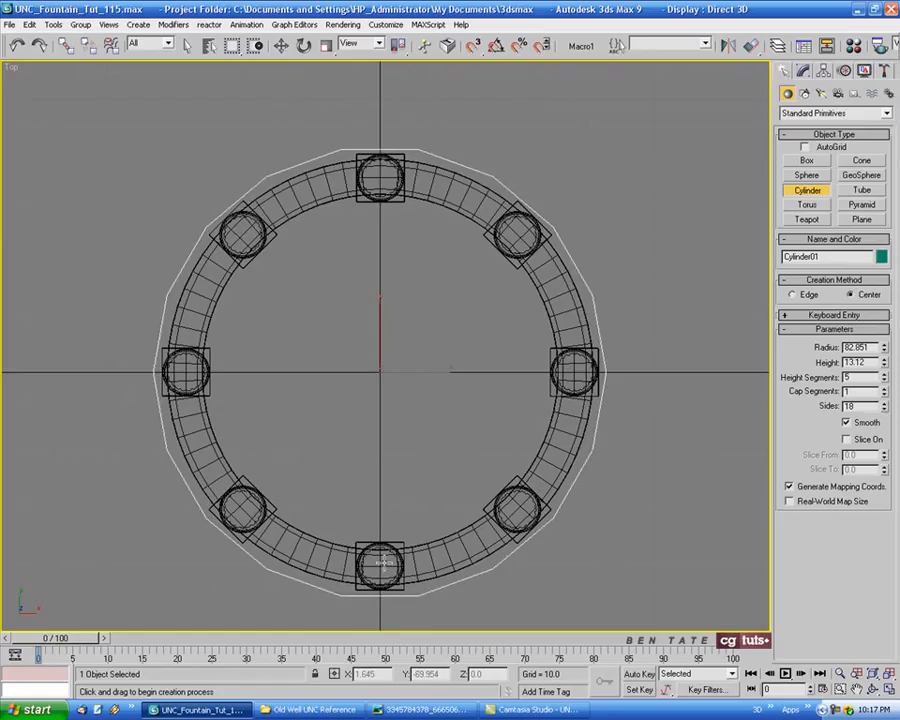
left_click(384, 563)
In the Front view, raise the cylinder to a Z of about 180.5 so it rests on the upper ring.
key("alt+w")
middle_click(550, 263)
key("alt+w")
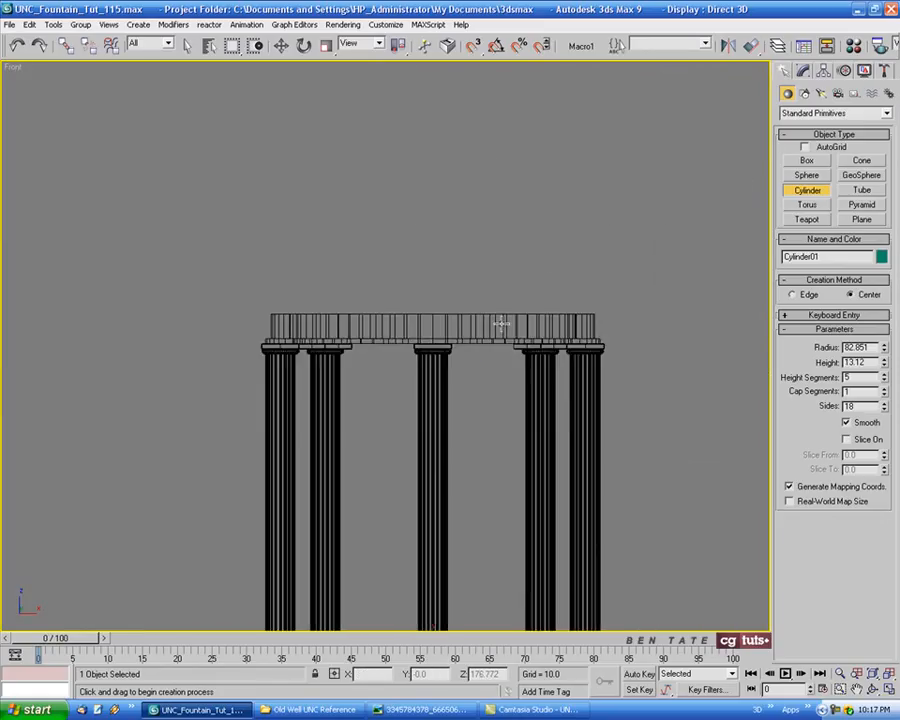
scroll(500, 323, "down", 6)
scroll(432, 245, "up", 4)
key("w")
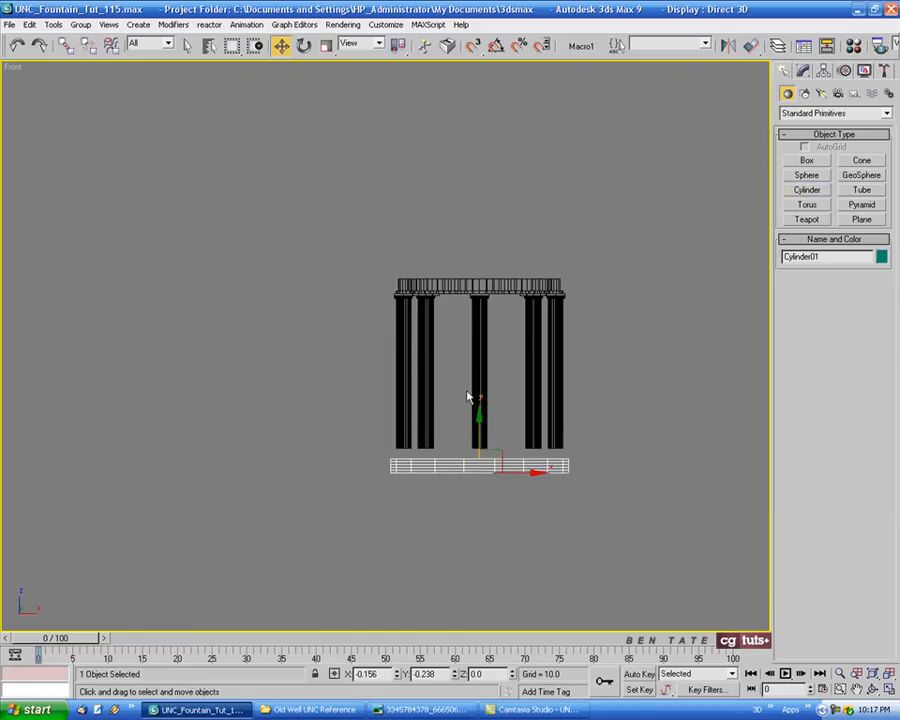
left_click_drag(479, 440, 500, 254)
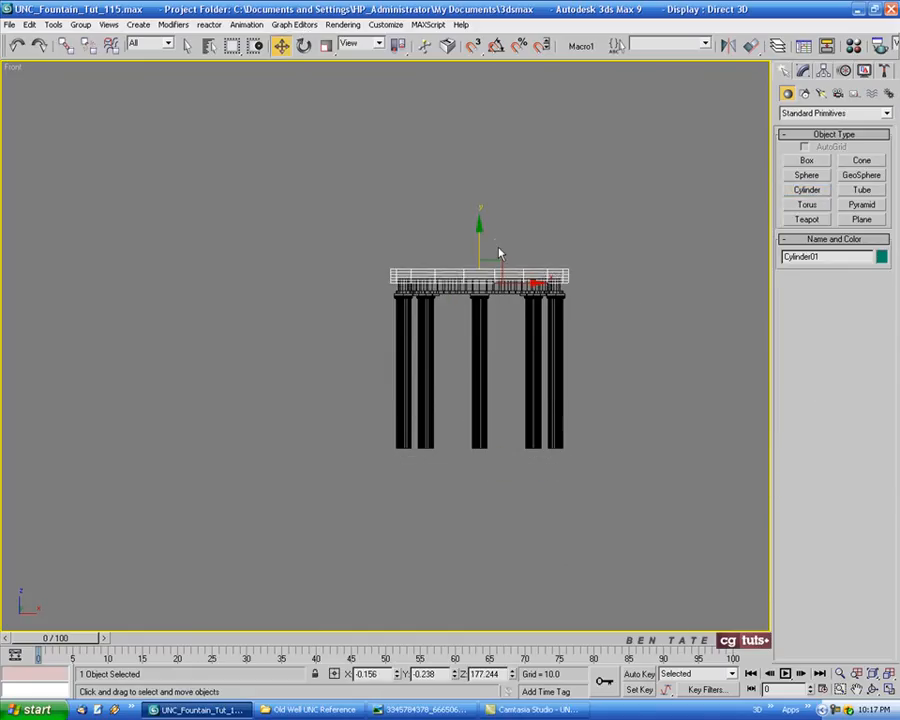
scroll(500, 254, "up", 5)
left_click_drag(437, 348, 437, 334)
Center the cylinder over the columns by setting its absolute X and Y positions to 0.
right_click(279, 46)
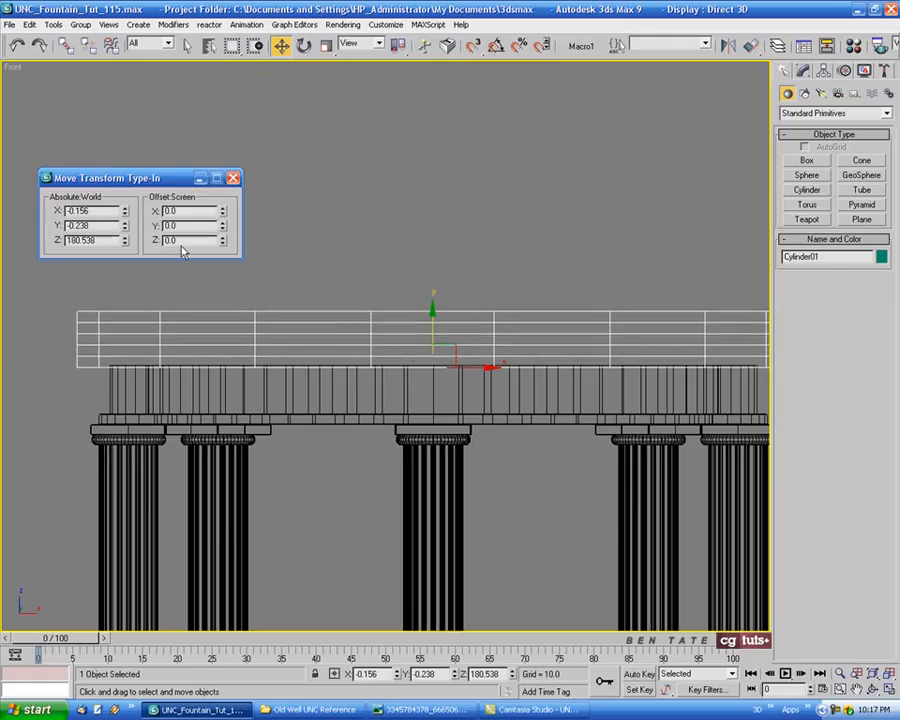
right_click(125, 211)
right_click(125, 226)
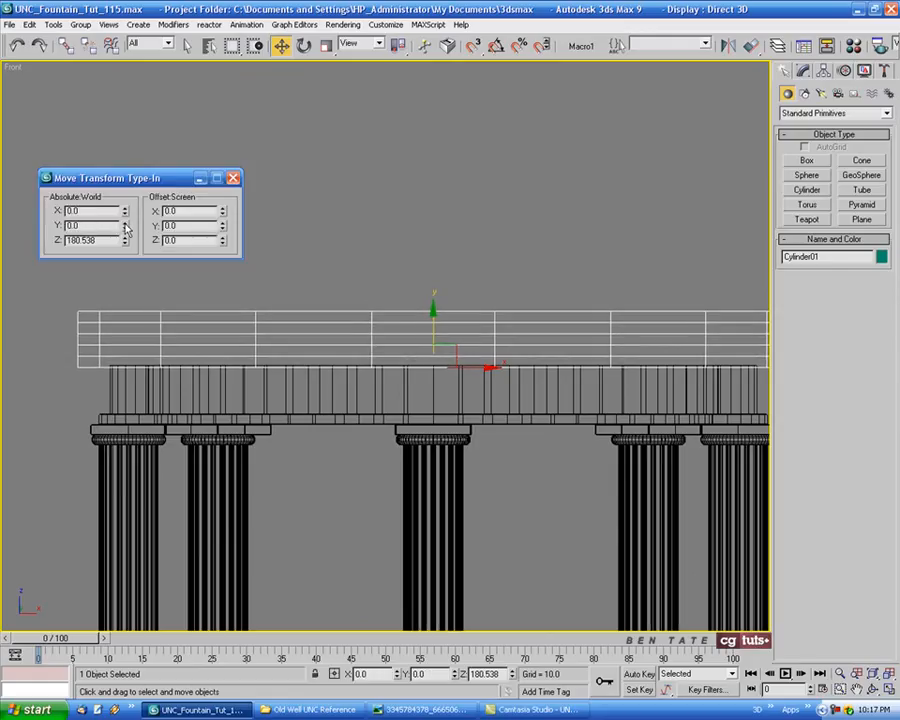
left_click(233, 178)
Reduce the cylinder to 1 height segment and give it 70 sides.
left_click(803, 71)
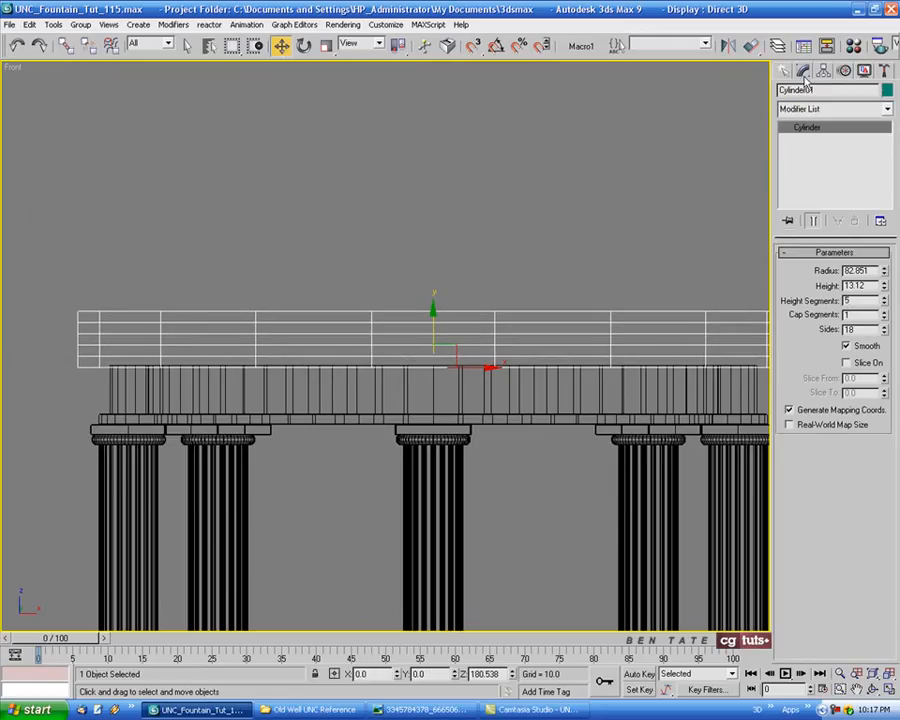
right_click(883, 303)
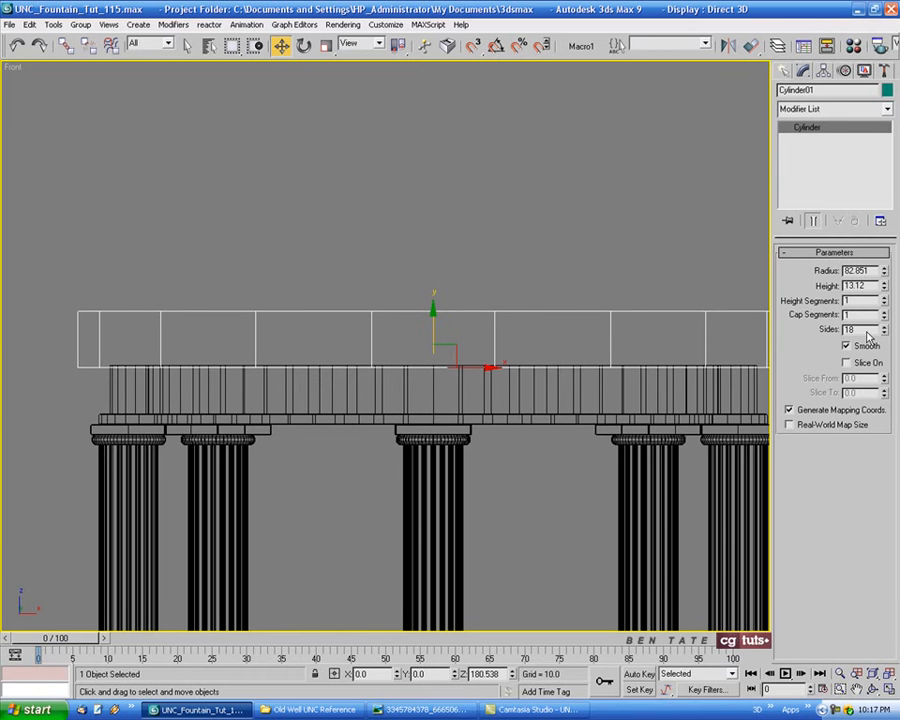
left_click_drag(866, 330, 799, 330)
key("Return")
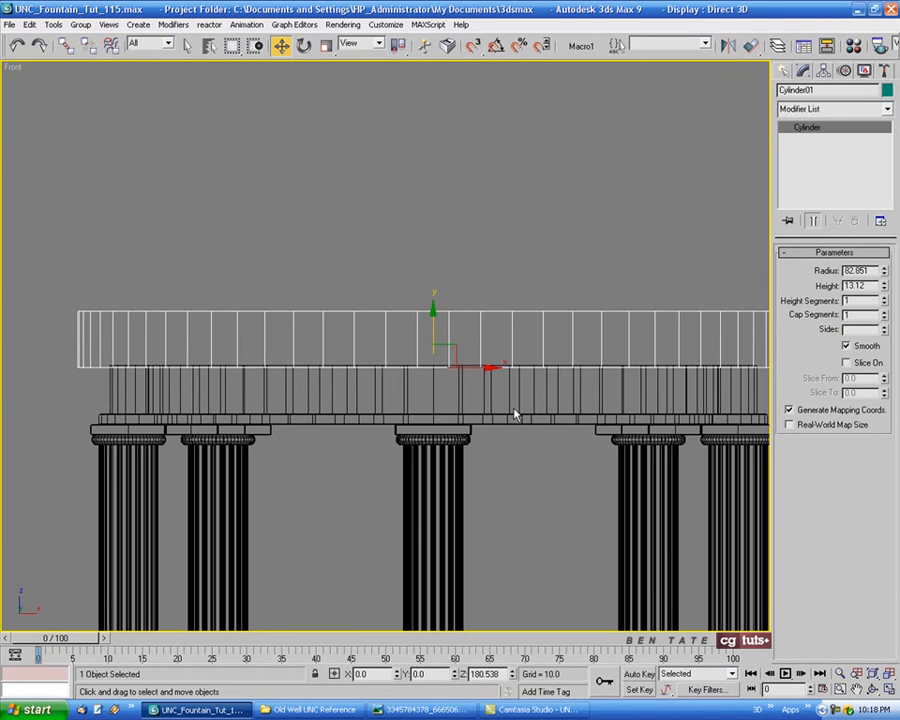
Compare the cylinder's overhang with the reference photo in the Perspective view and set its radius to 82.
middle_click_drag(516, 411, 447, 414)
key("alt+w")
middle_click_drag(664, 516, 520, 505)
key("alt+w")
middle_click_drag(452, 434, 630, 420)
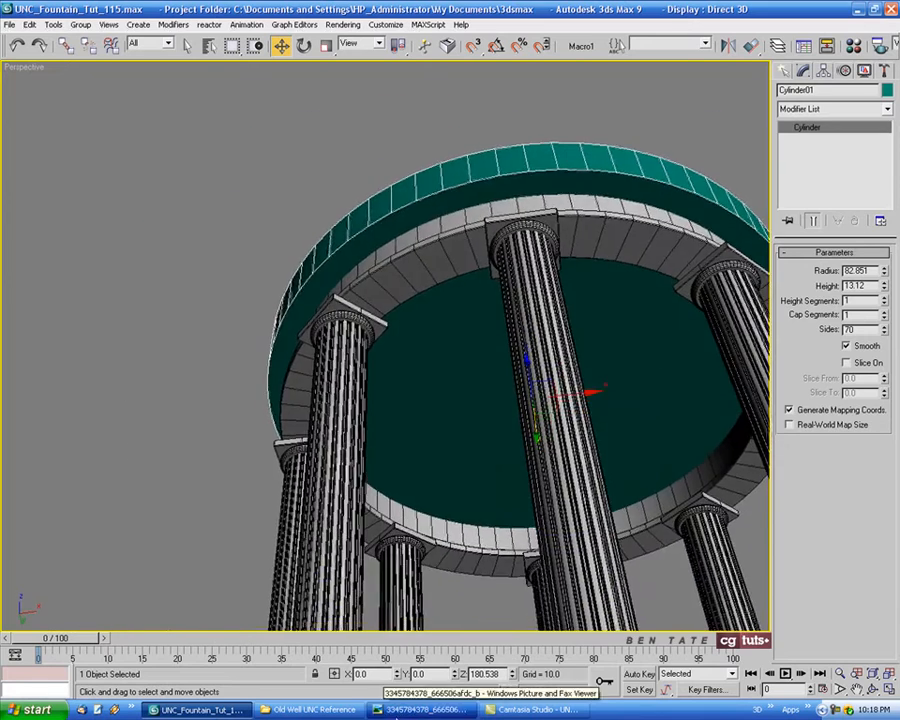
left_click(395, 710)
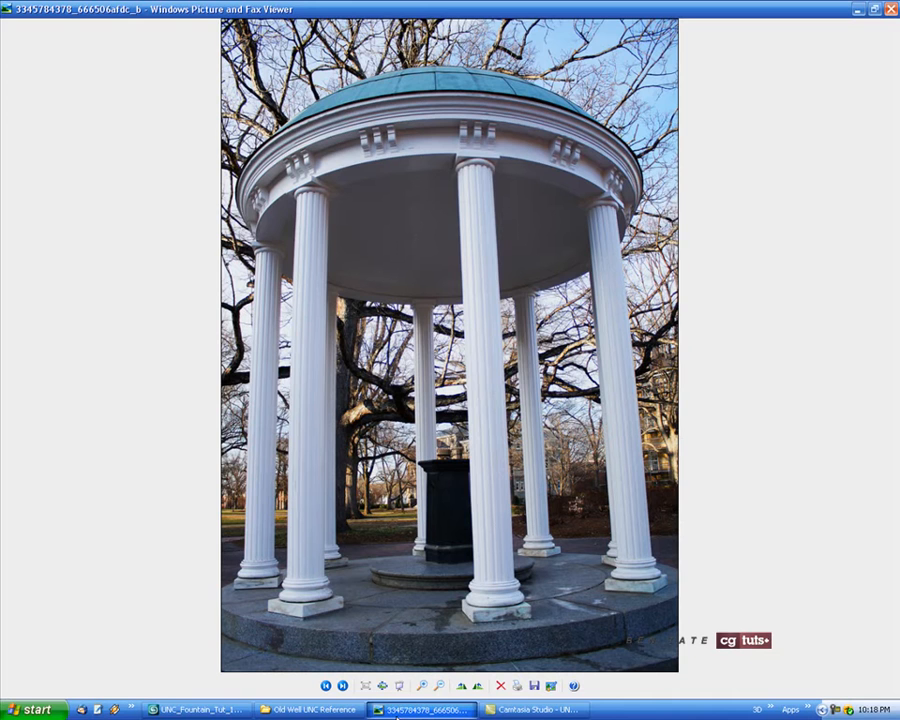
left_click(397, 711)
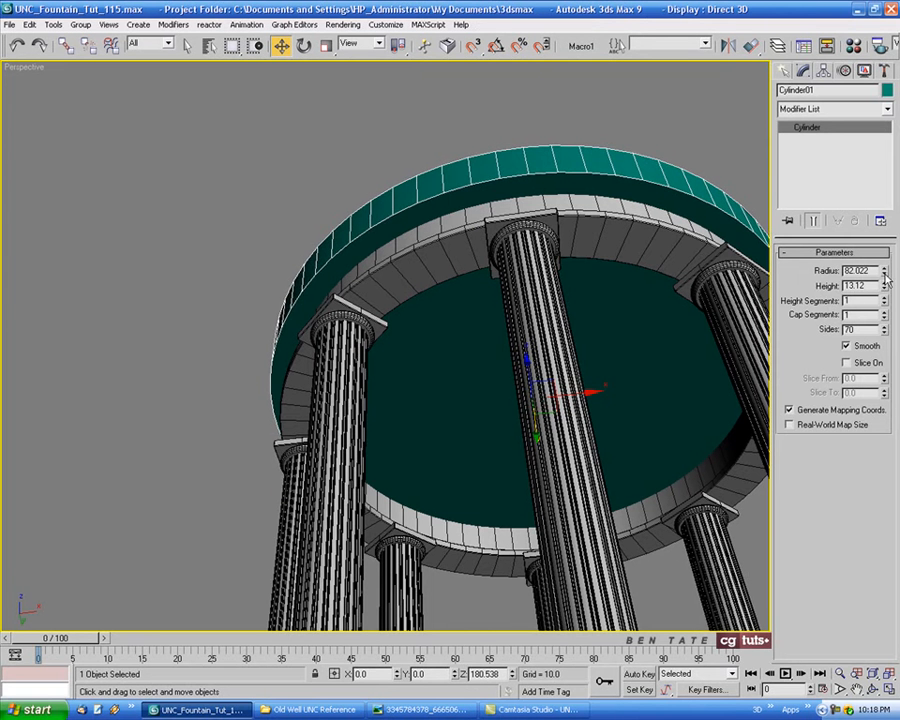
middle_click_drag(586, 361, 488, 432, "alt")
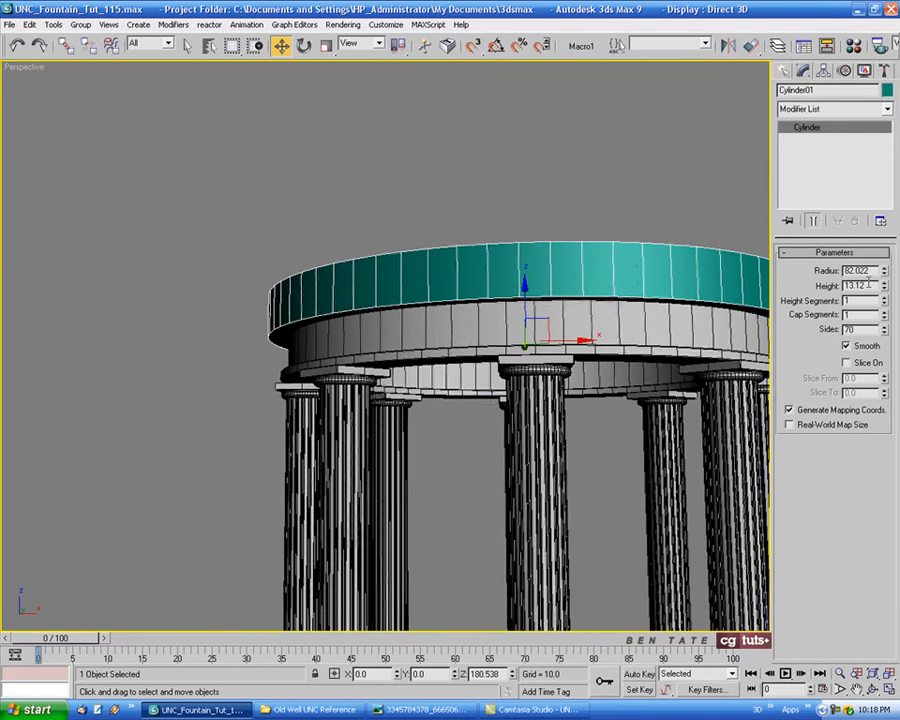
left_click_drag(876, 271, 800, 276)
type("82")
key("Return")
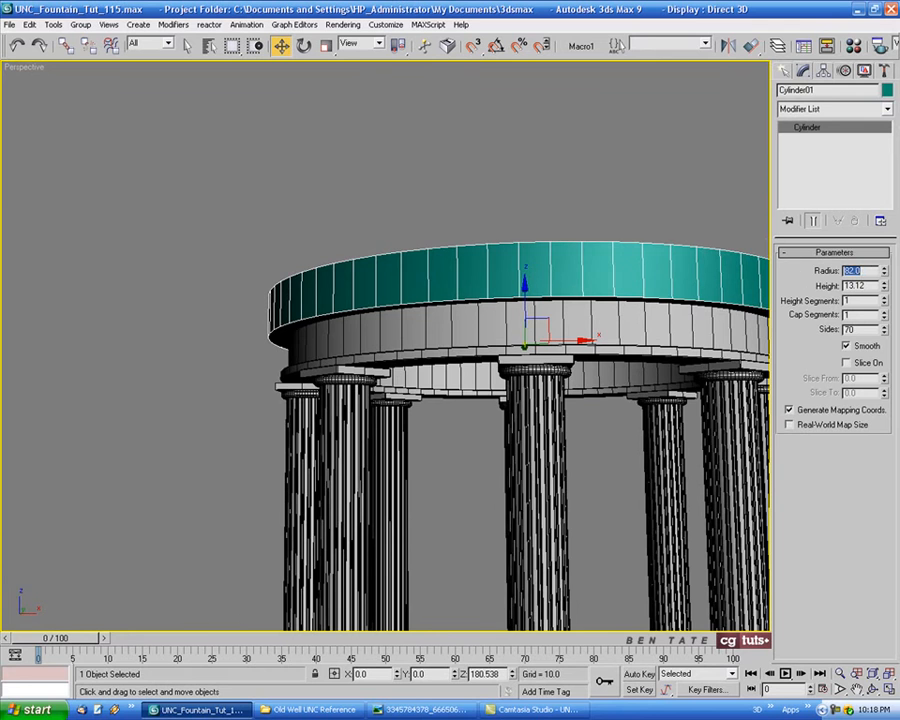
Thin the cylinder to match the roof edge in the reference photo, setting its height to 2.
middle_click_drag(515, 357, 471, 355)
left_click(422, 709)
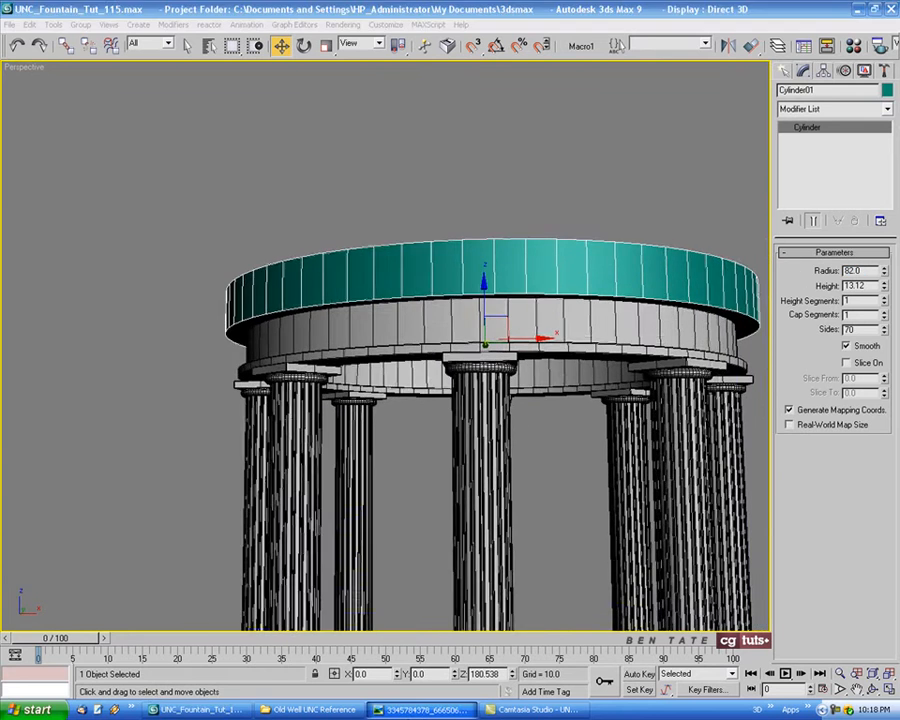
key("alt+Tab")
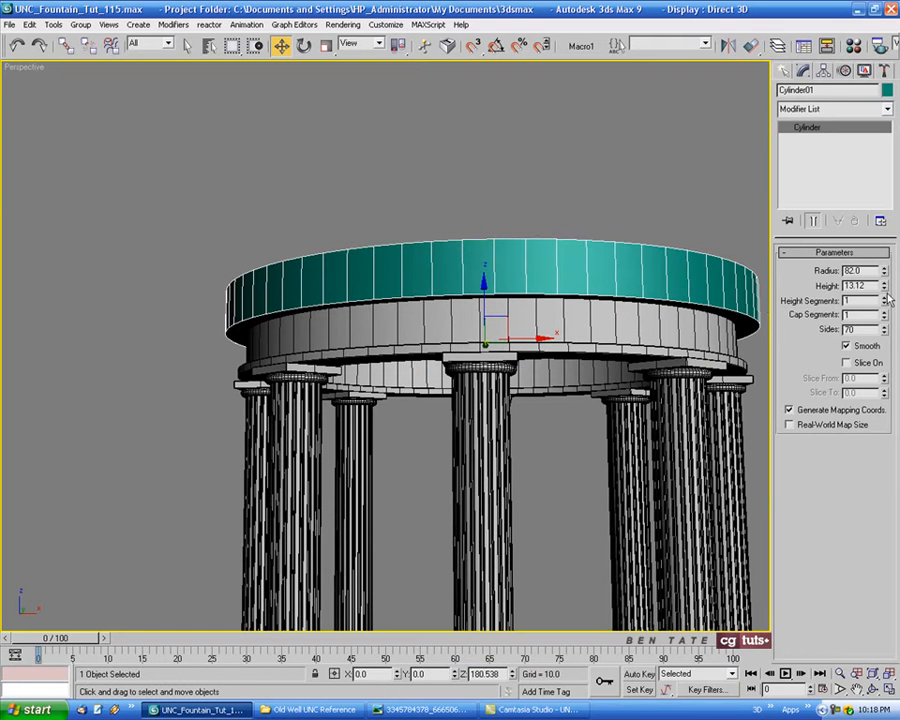
left_click_drag(884, 289, 889, 345)
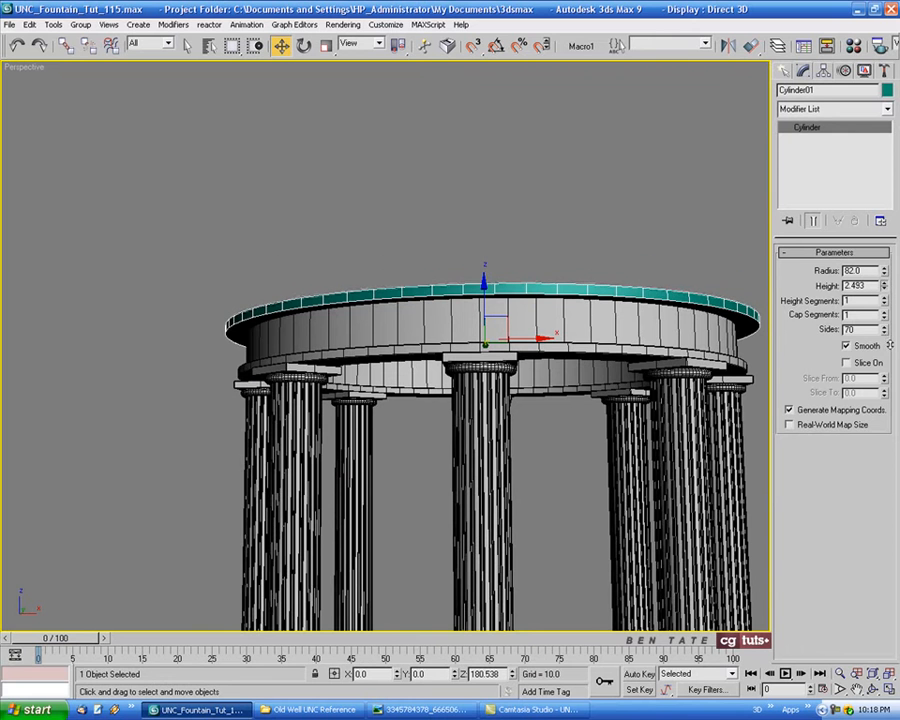
left_click(422, 709)
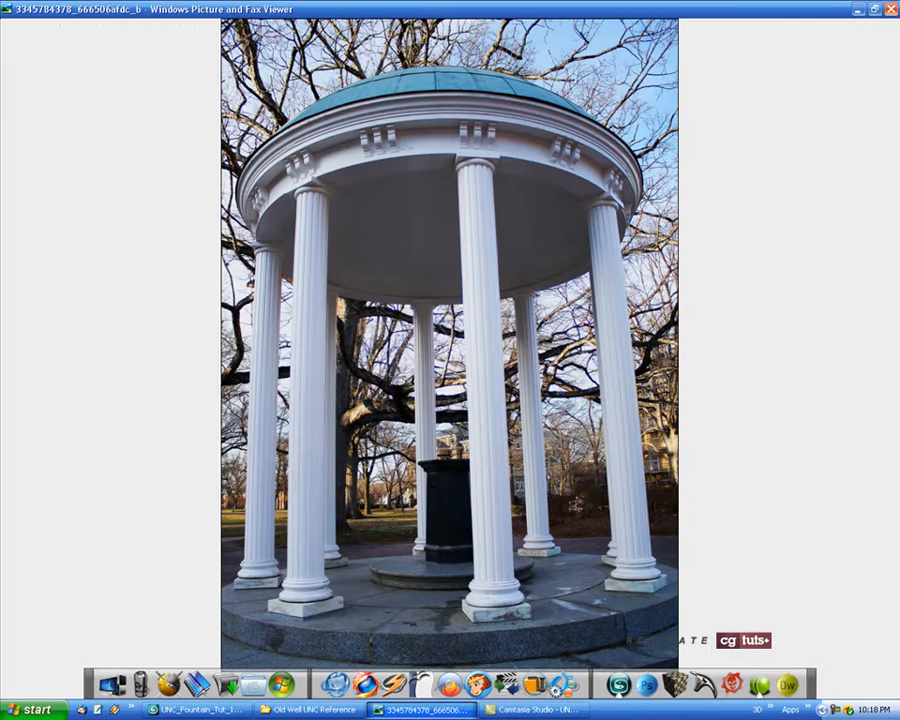
key("alt+Tab")
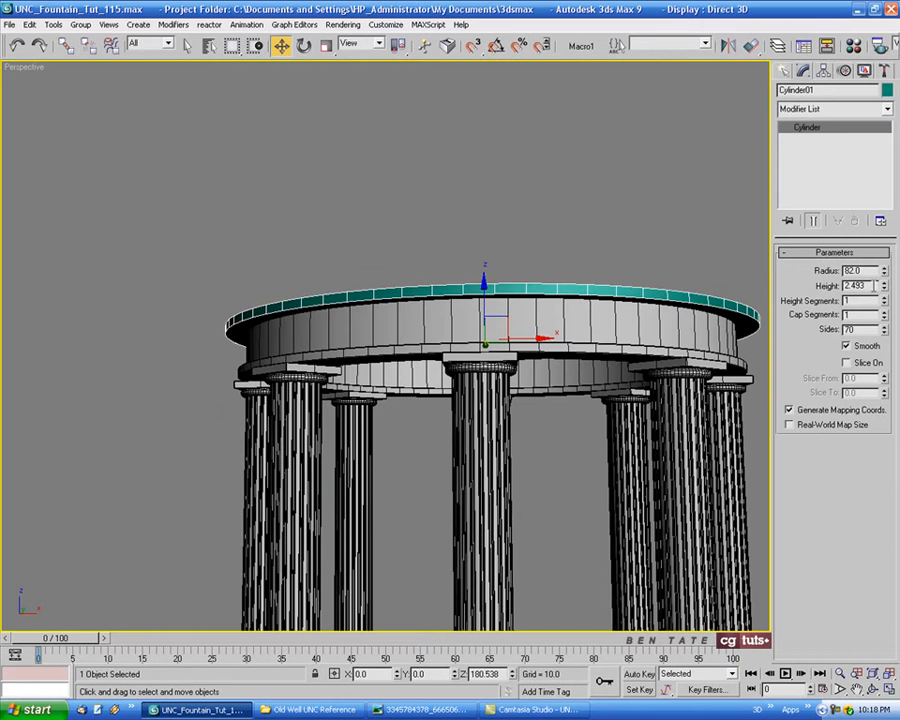
type("2")
key("Return")
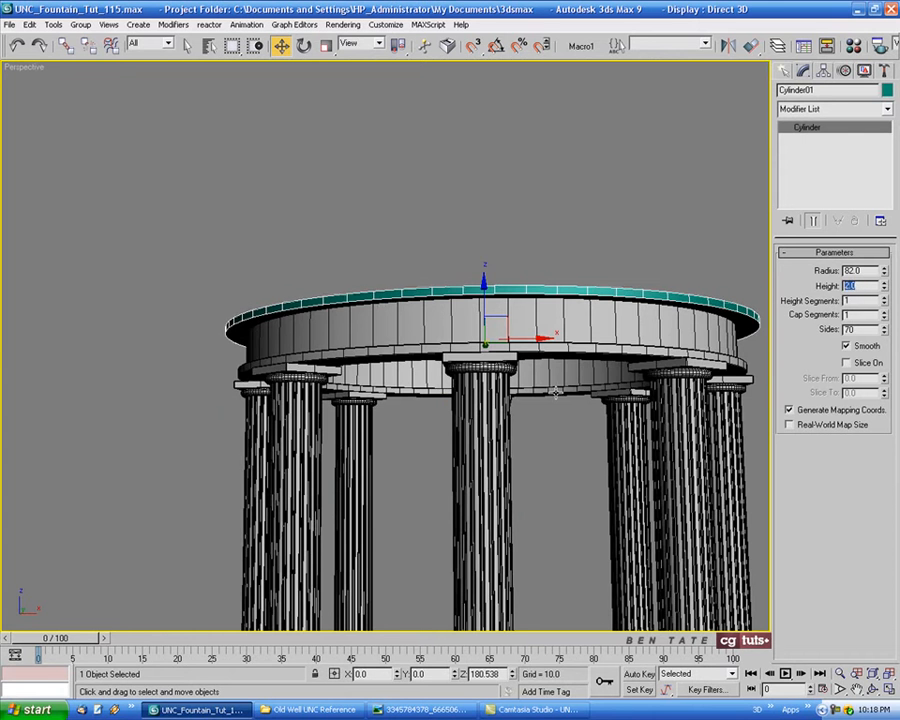
Convert the cylinder to an Editable Mesh and select its top cap polygons.
middle_click_drag(555, 392, 593, 365, "alt")
scroll(593, 365, "up", 1)
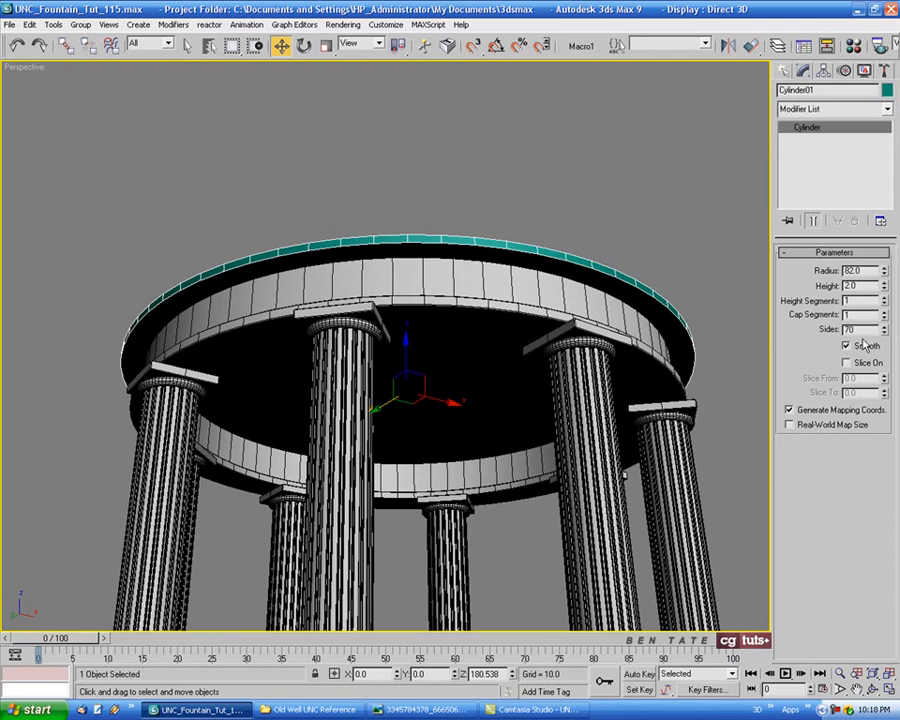
middle_click_drag(533, 372, 495, 380, "alt")
right_click(493, 353)
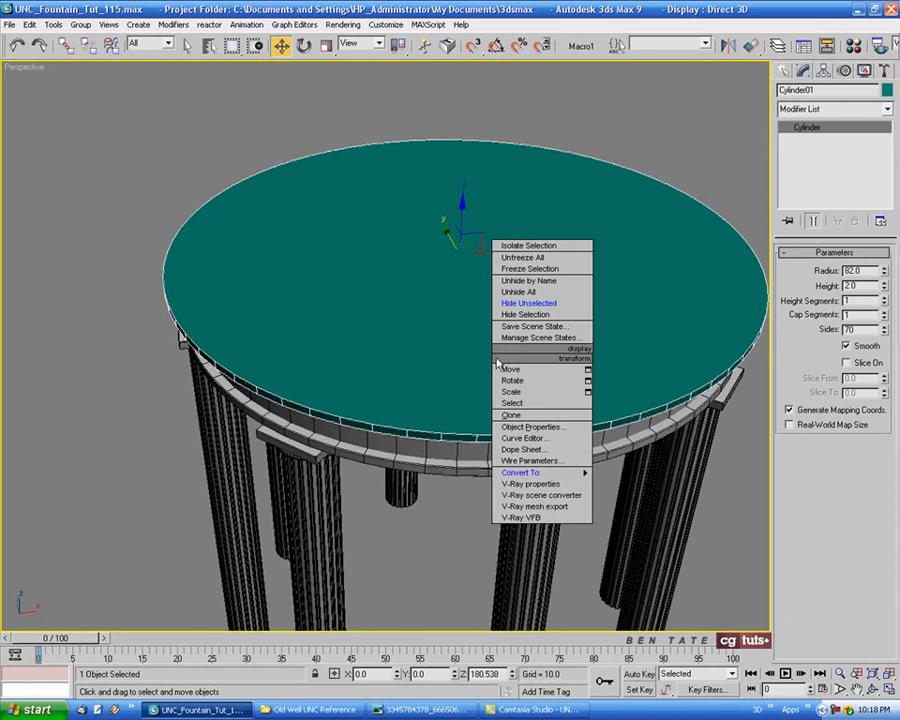
mouse_move(533, 472)
left_click(640, 473)
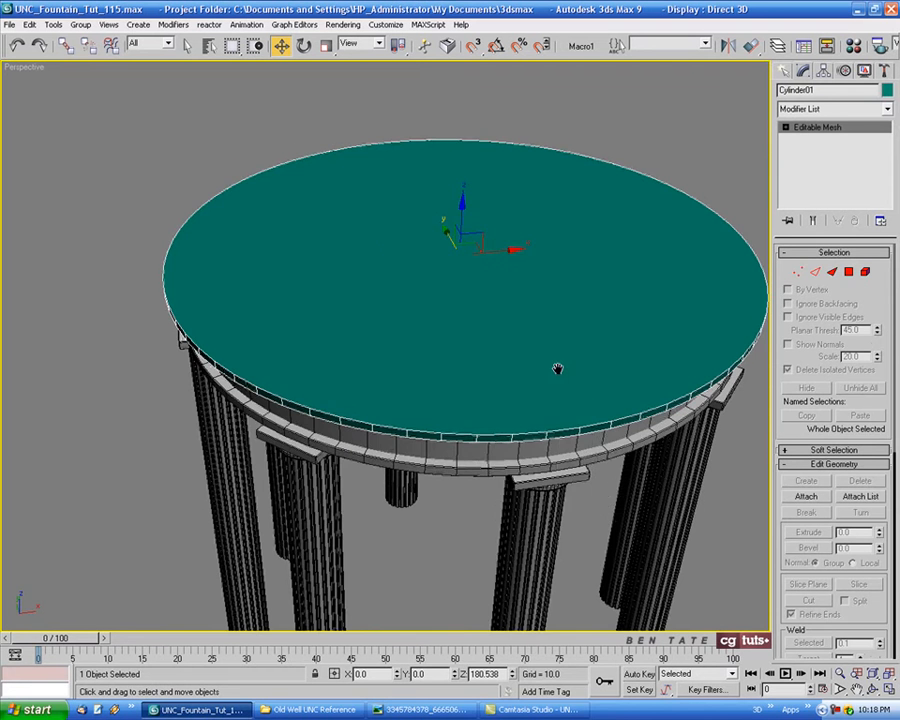
middle_click_drag(556, 366, 519, 297)
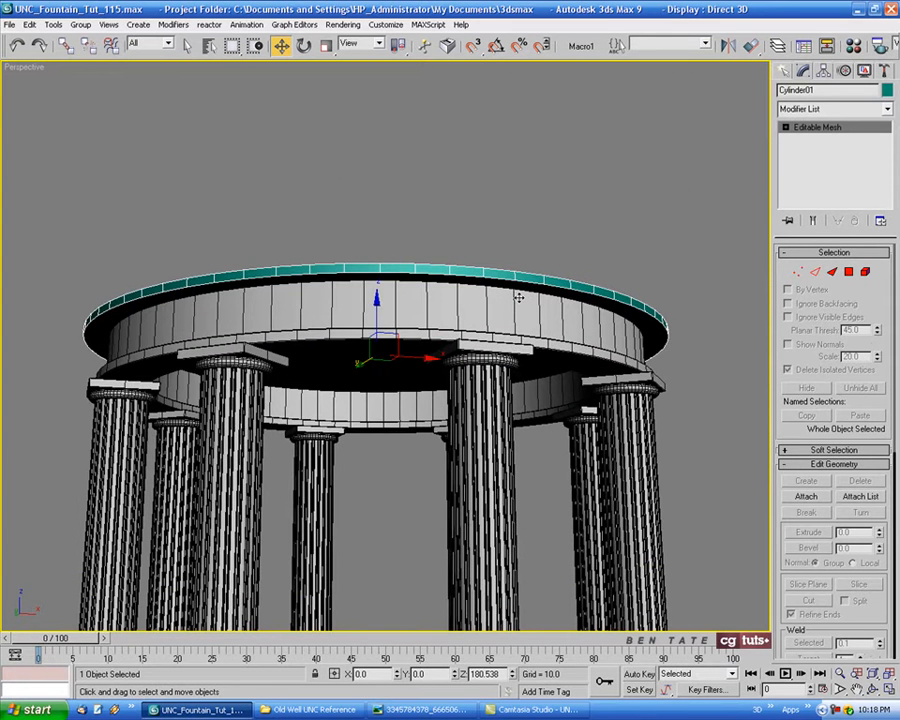
key("q")
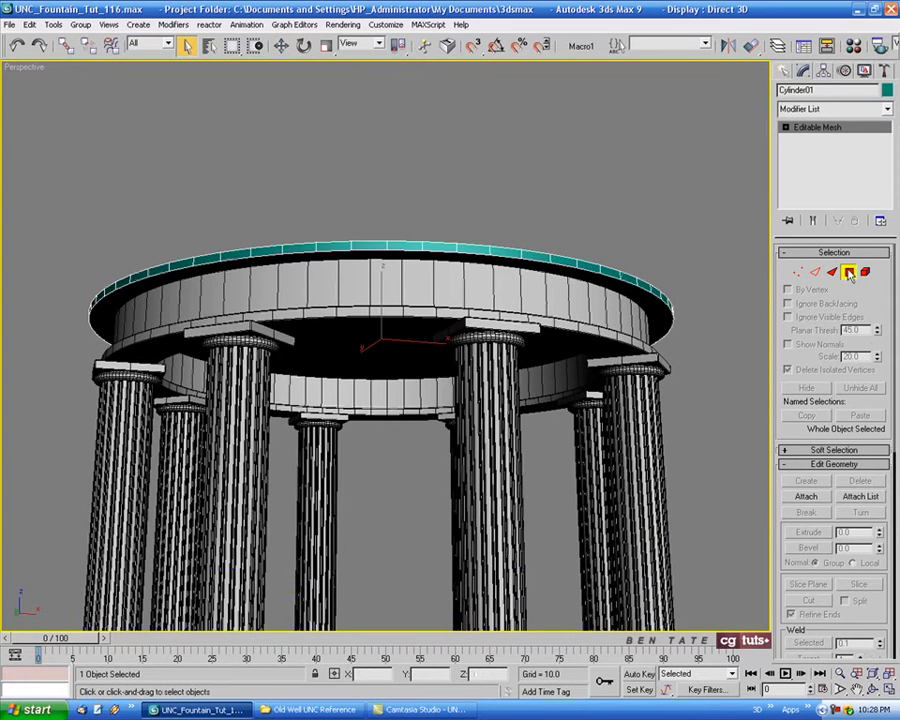
left_click(849, 271)
middle_click_drag(530, 360, 529, 302, "alt")
left_click(529, 302)
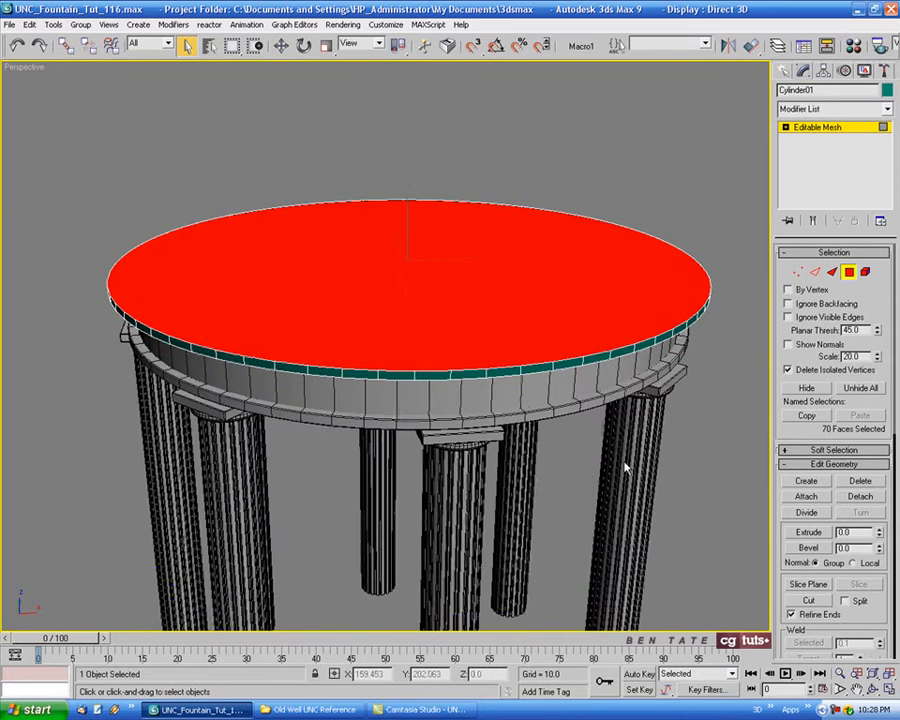
In the Front view, extrude the top cap slightly with an outward bevel of about 0.9, and lower it level with the original rim.
key("alt+w")
right_click(600, 251)
key("alt+w")
middle_click_drag(421, 337, 536, 327)
left_click(840, 673)
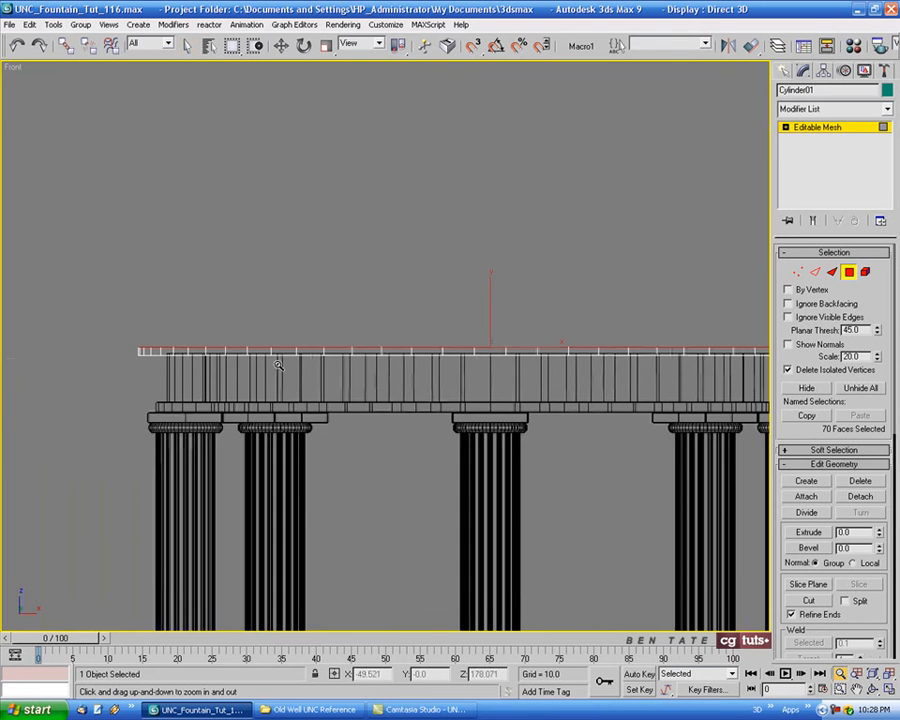
left_click_drag(283, 400, 295, 322)
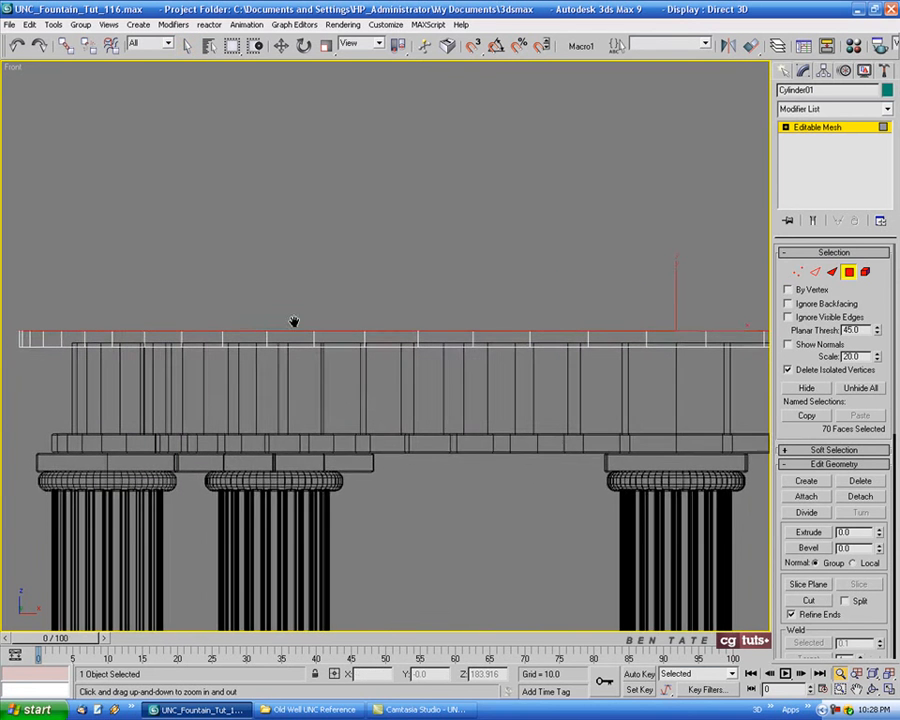
middle_click_drag(295, 322, 338, 352)
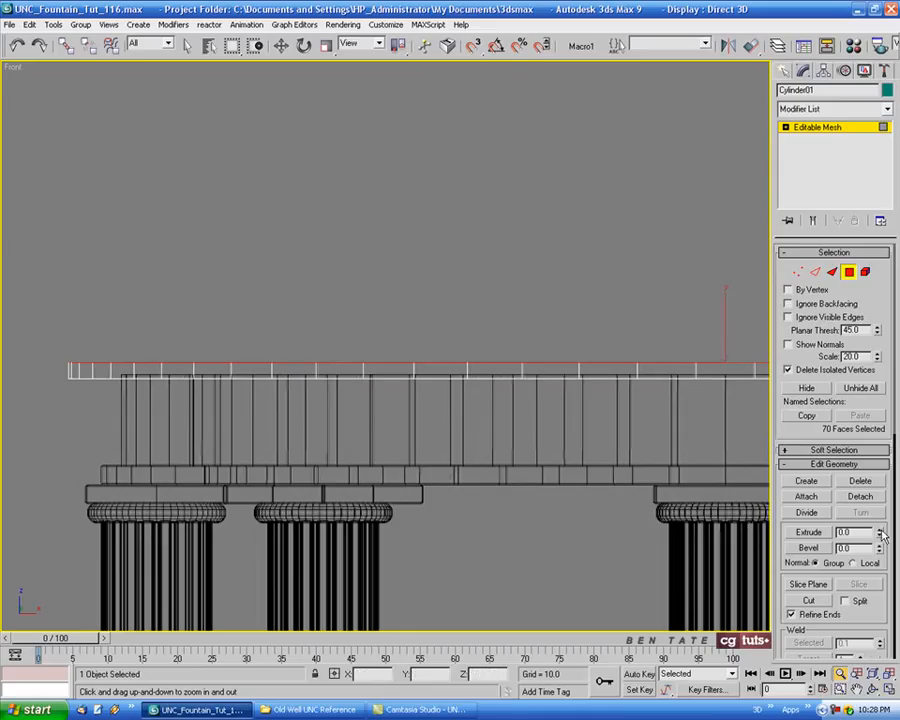
mouse_move(881, 536)
left_mouse_down()
mouse_move(881, 524)
mouse_move(878, 539)
left_mouse_up()
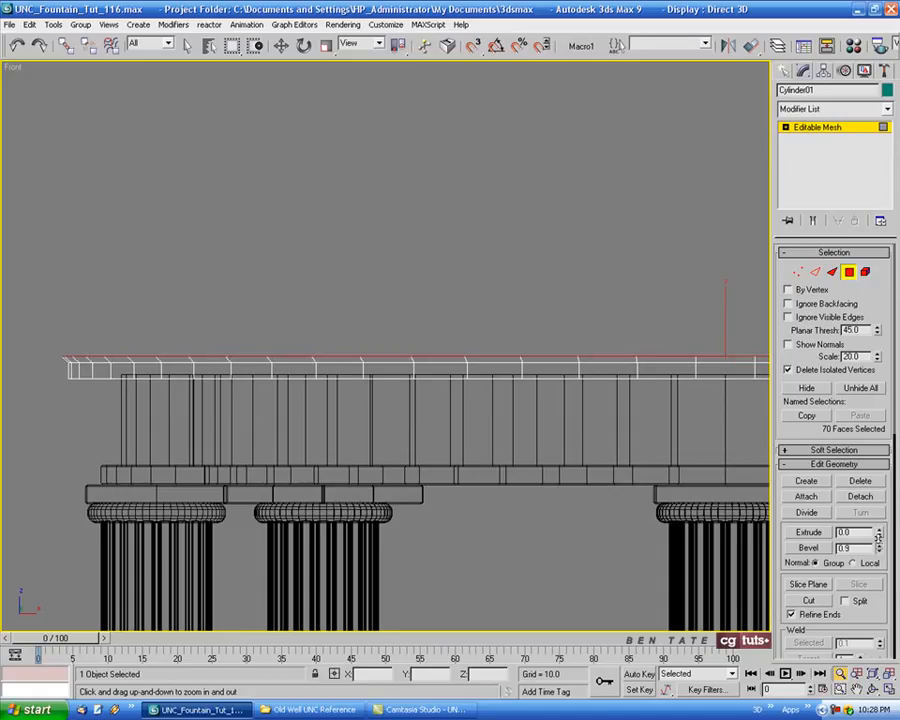
left_click(281, 46)
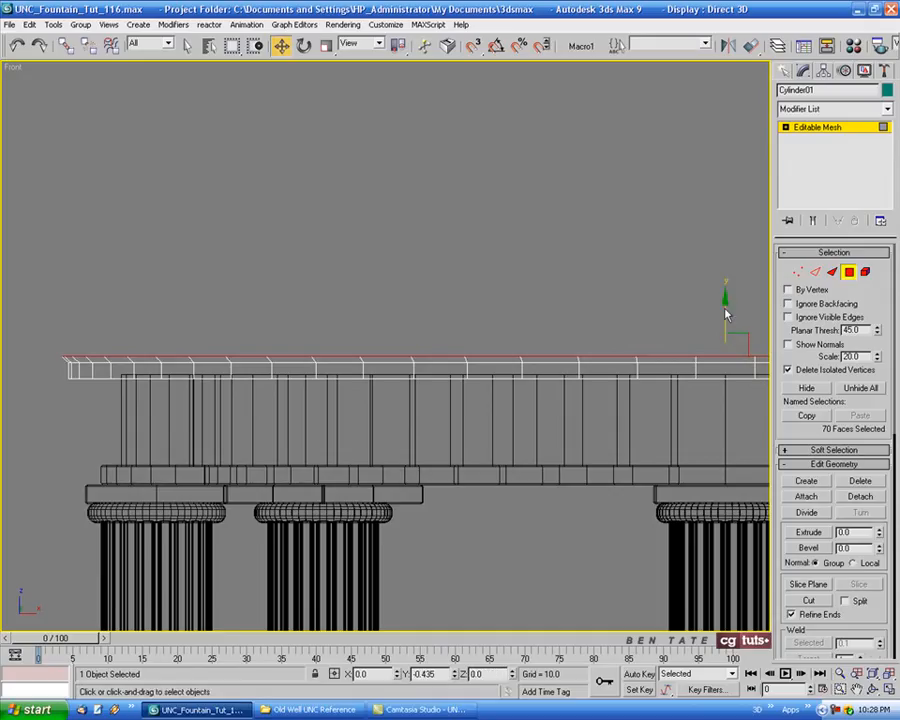
left_click_drag(727, 308, 727, 317)
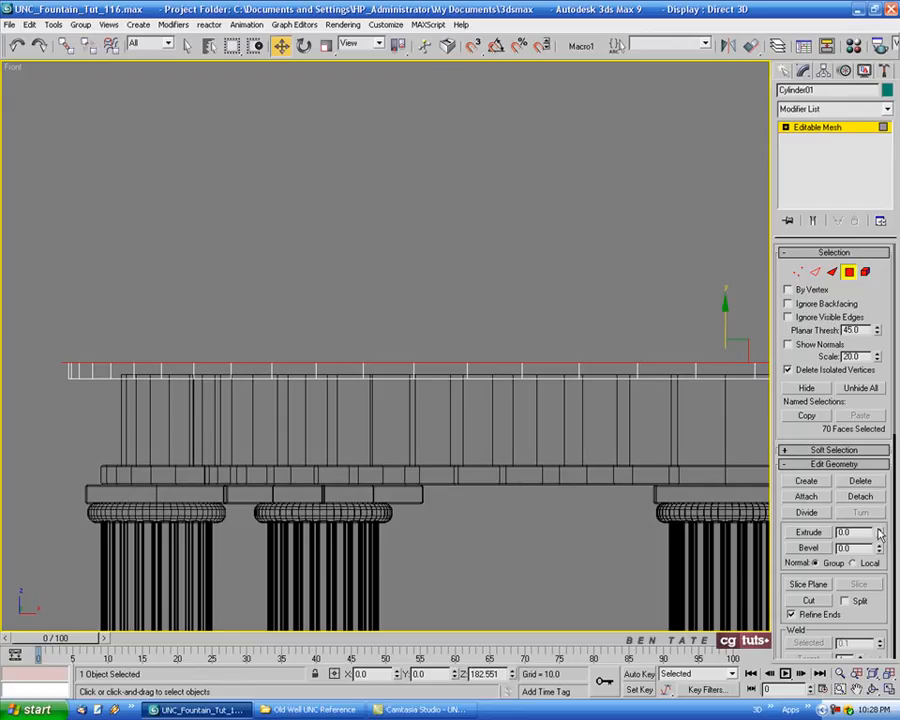
Extrude and bevel the cylinder's top cap upward into more cornice tiers, with an outward flare and a straight band at the top.
mouse_move(878, 535)
left_mouse_down()
mouse_move(881, 516)
mouse_move(879, 531)
left_mouse_up()
left_click_drag(724, 288, 724, 292)
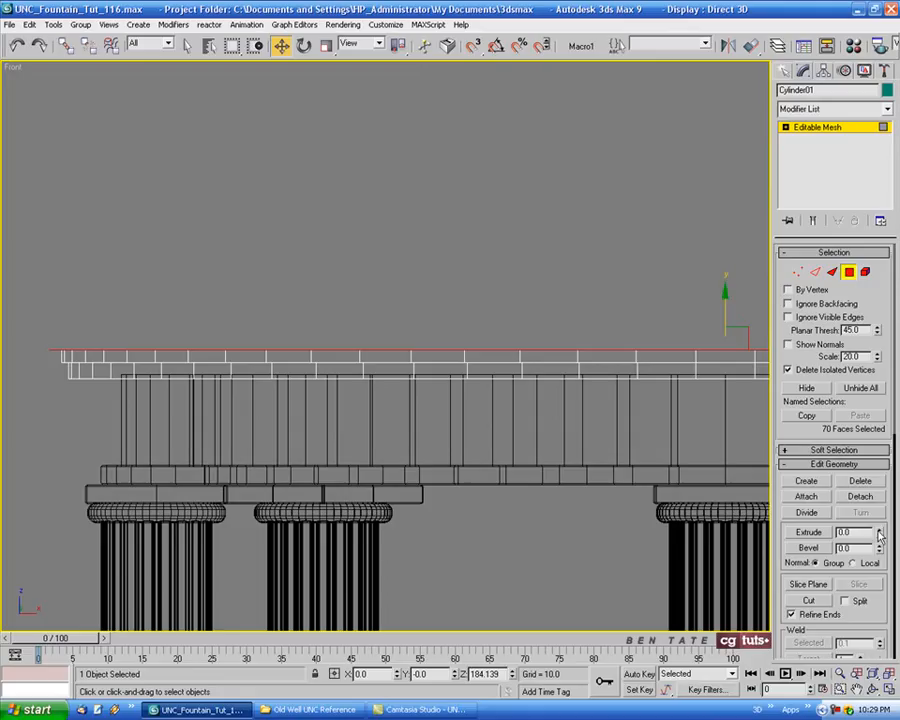
mouse_move(879, 537)
left_mouse_down()
mouse_move(879, 504)
mouse_move(881, 547)
mouse_move(878, 516)
left_mouse_up()
middle_click_drag(336, 450, 538, 474)
scroll(253, 363, "up", 5)
middle_click_drag(301, 374, 278, 334)
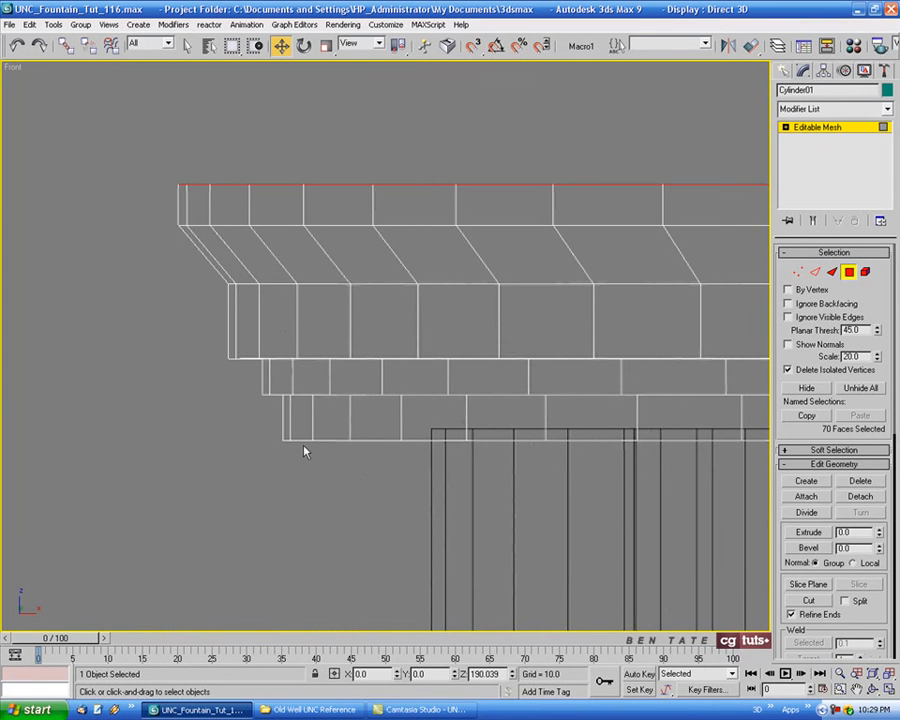
left_click(853, 275)
Compare the stepped cornice from below in the shaded Perspective view with the Old Well reference photos.
key("alt+w")
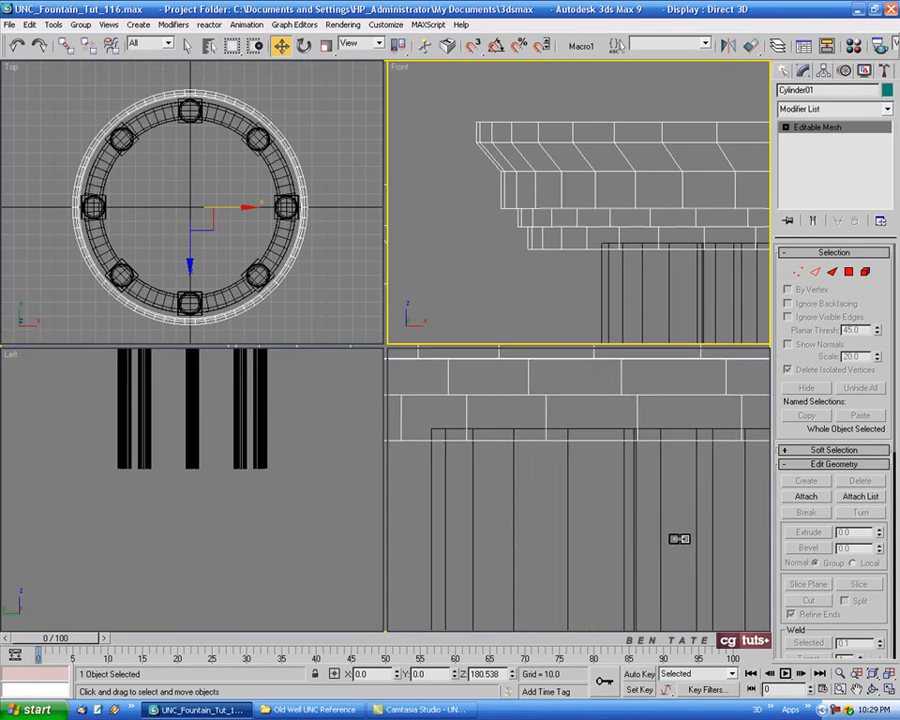
scroll(607, 505, "up", 3)
key("alt+w")
scroll(607, 505, "down", 4)
middle_click_drag(607, 505, 535, 430, "alt")
key("F4")
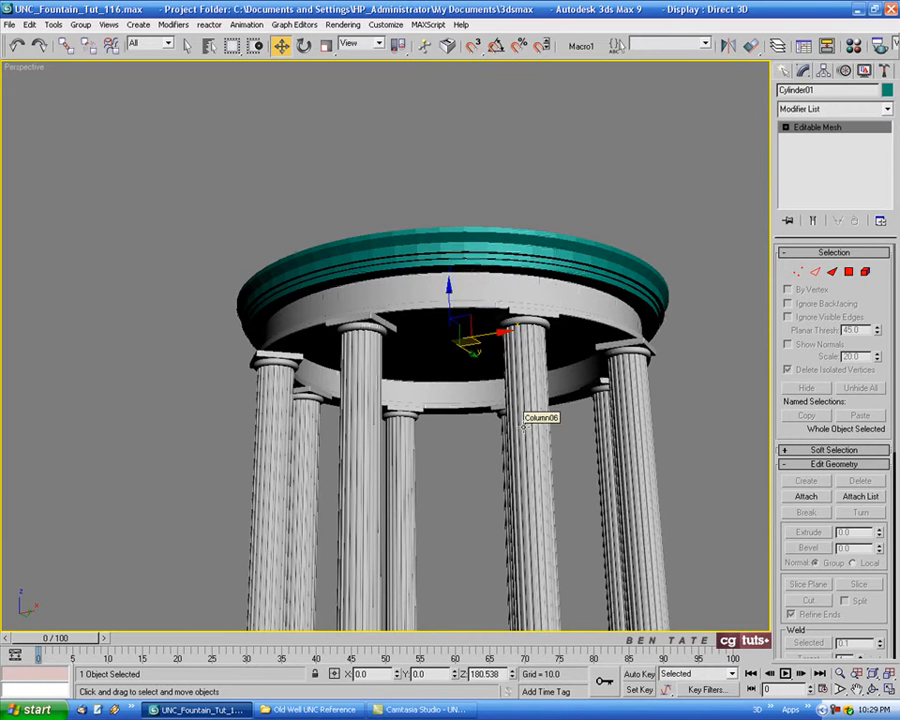
left_click(301, 712)
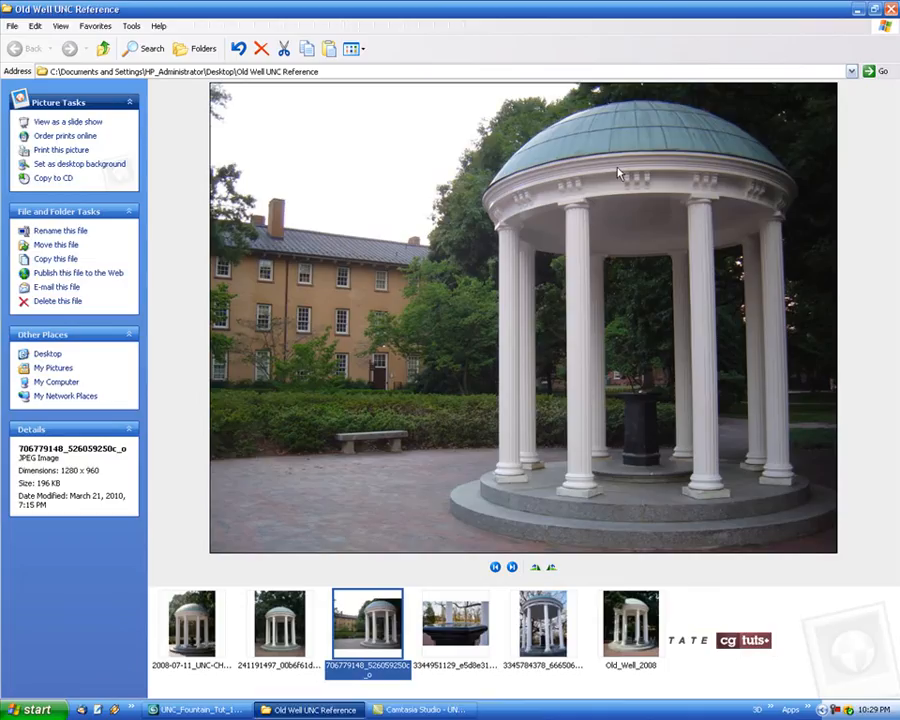
left_click(537, 611)
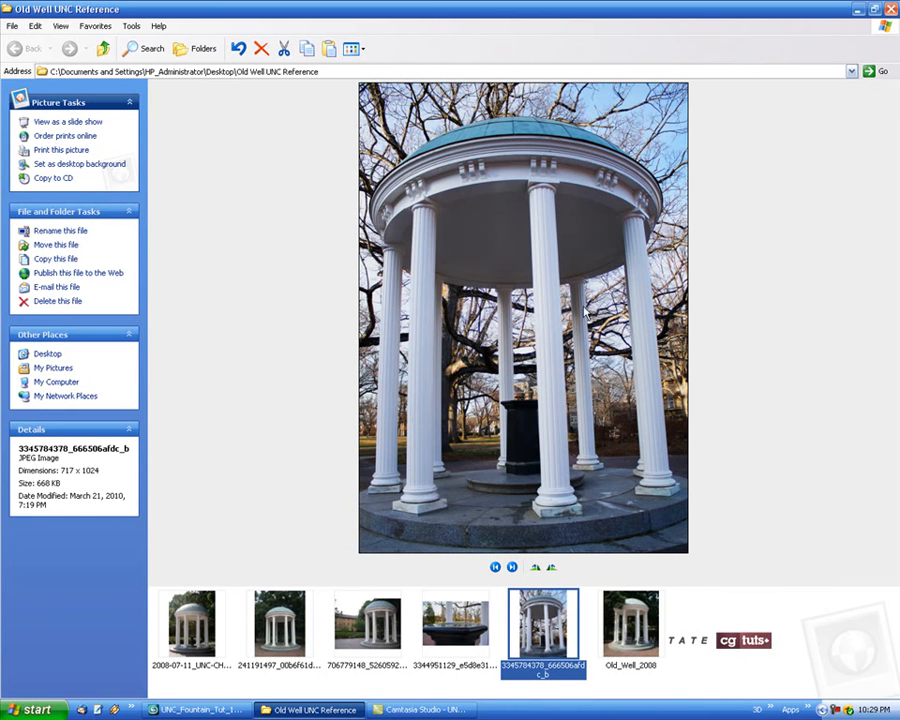
left_click(195, 709)
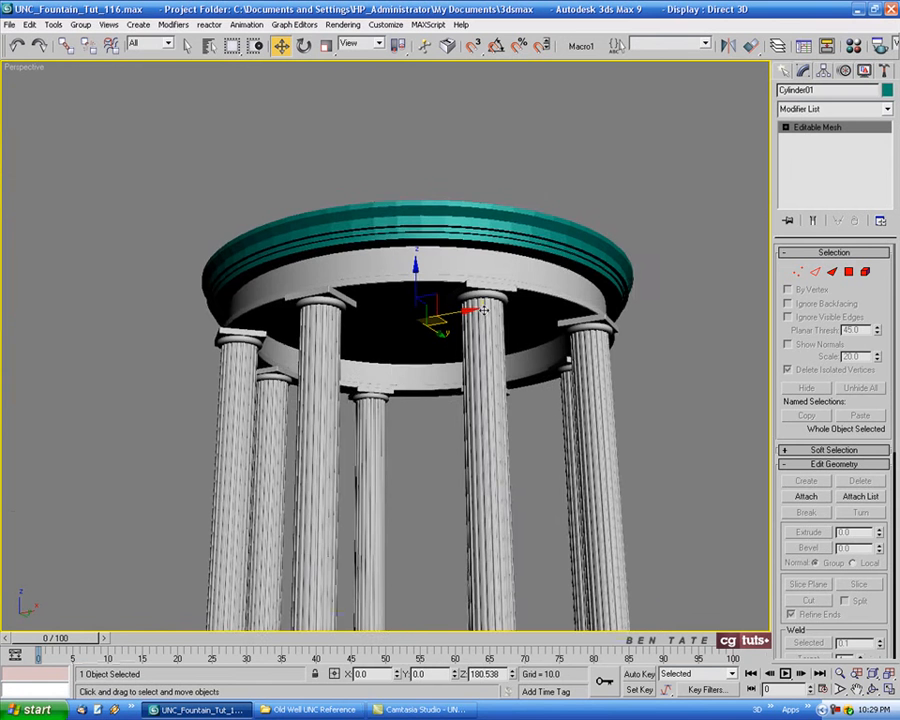
Show edged faces again and convert the cornice cylinder to an Editable Poly in the Front view.
key("F4")
key("alt+w")
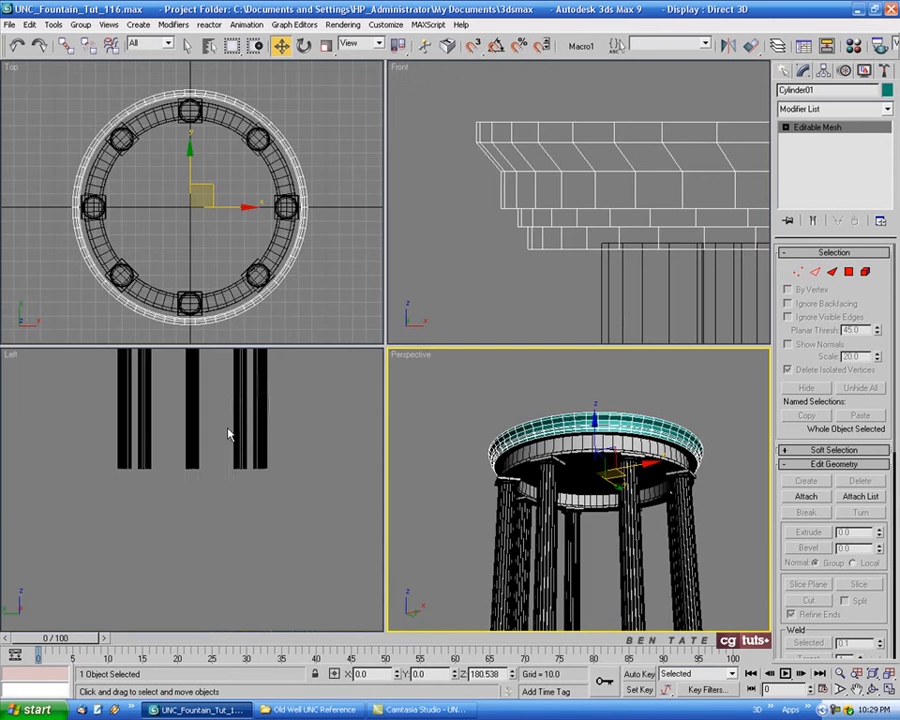
right_click(287, 434)
right_click(542, 255)
key("alt+w")
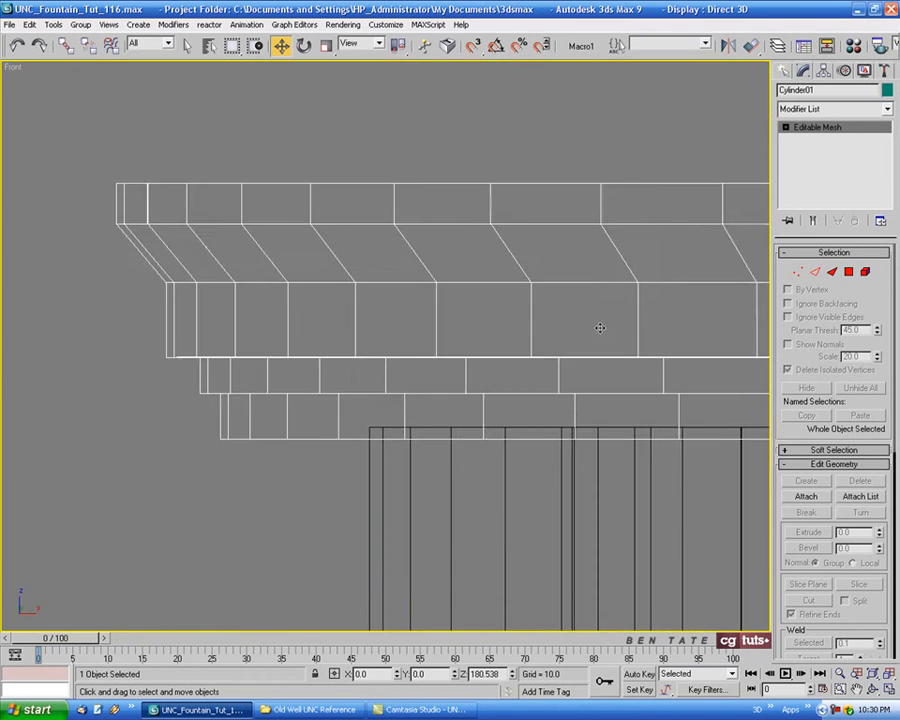
middle_click_drag(511, 488, 364, 373)
scroll(481, 478, "down", 6)
right_click(448, 292)
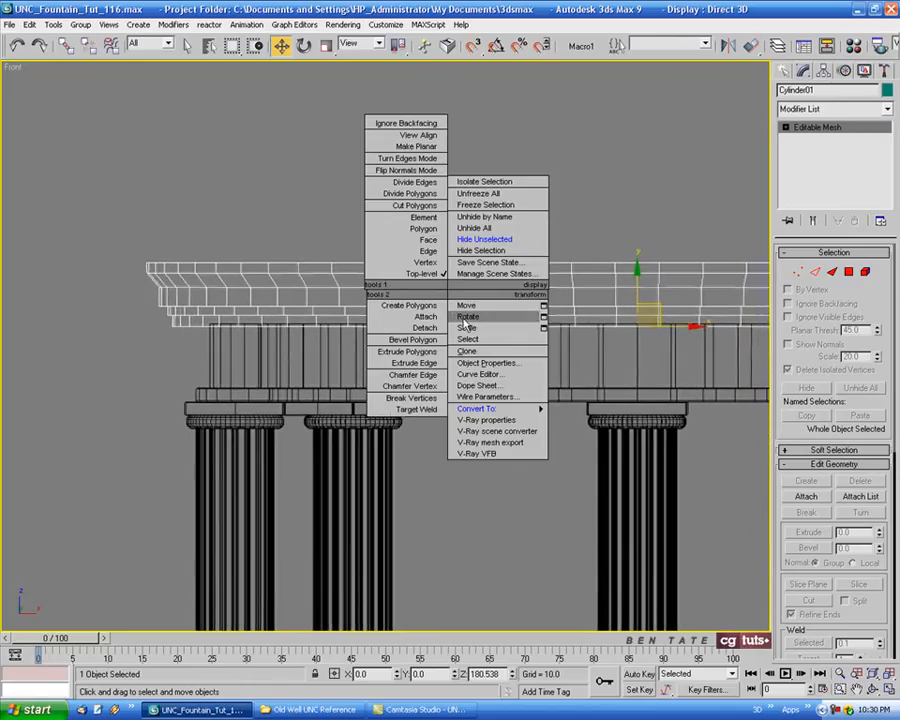
mouse_move(470, 406)
left_click(578, 418)
scroll(291, 325, "down", 3)
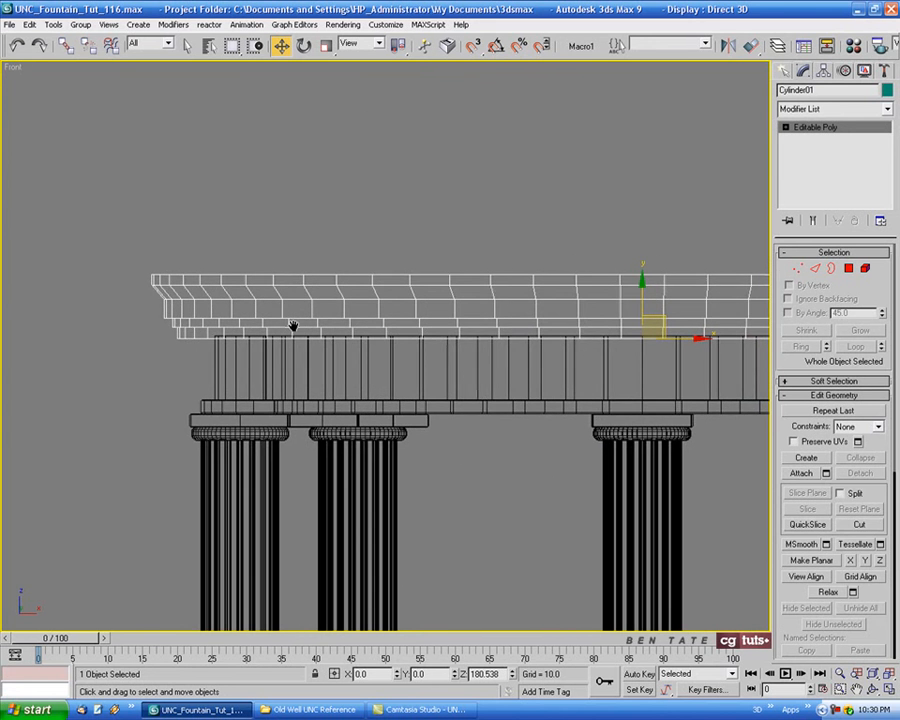
In the Perspective view, select the full edge loop along the lower outer rim of the cornice's tall middle band.
key("alt+w")
right_click(547, 520)
key("alt+w")
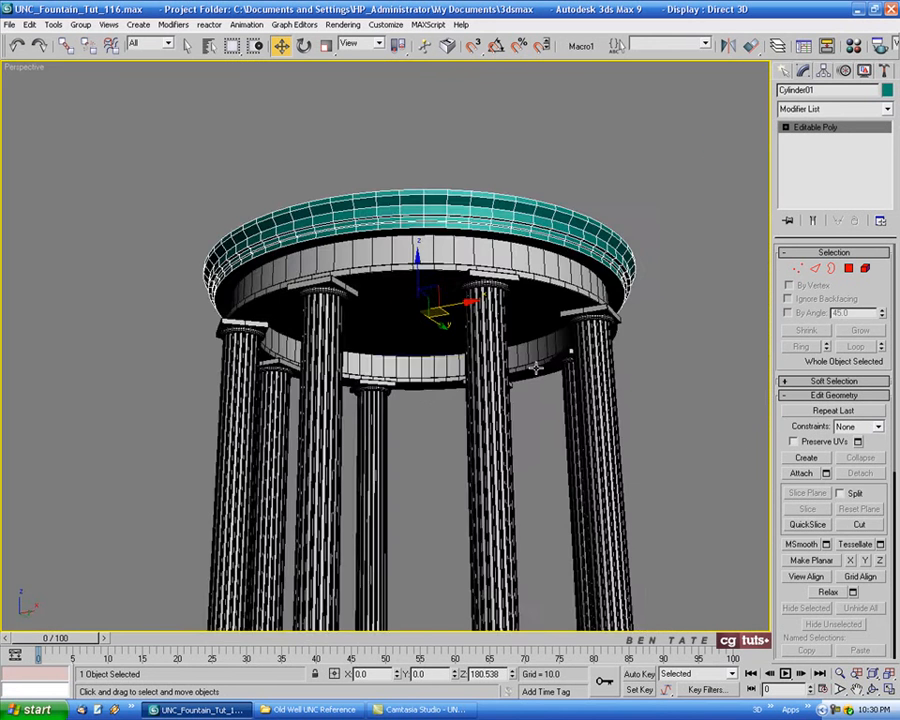
middle_click_drag(521, 344, 537, 445)
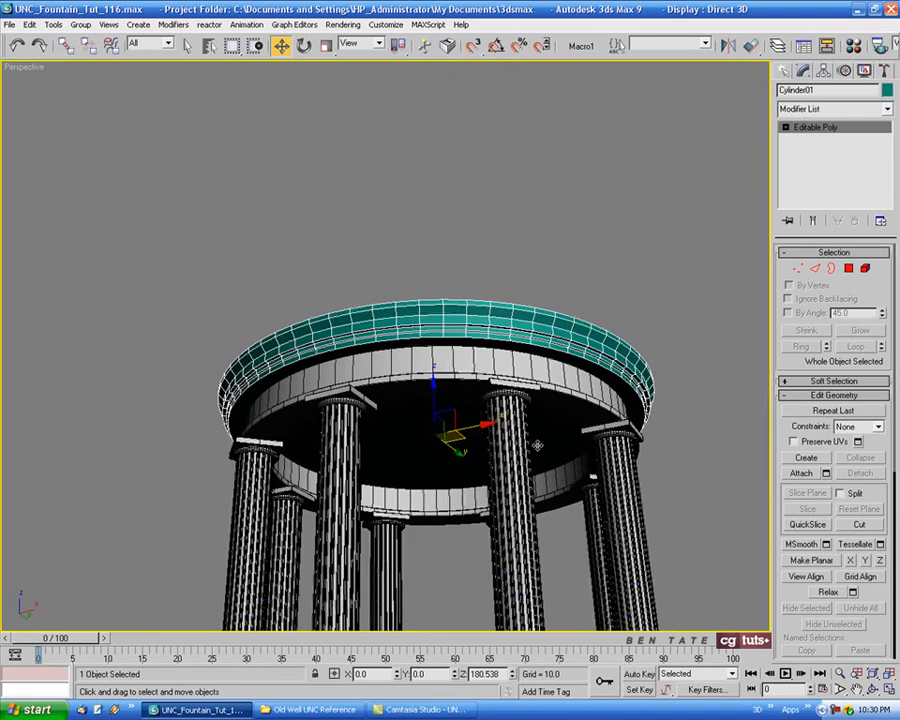
scroll(465, 325, "up", 5)
middle_click_drag(470, 327, 342, 313, "alt")
scroll(199, 366, "up", 4)
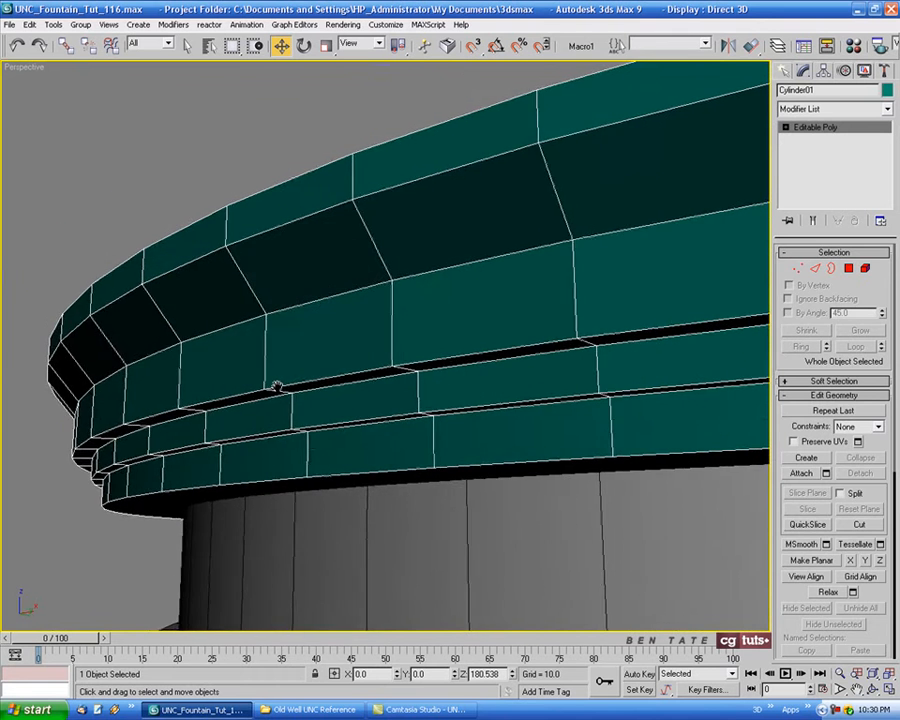
left_click(817, 270)
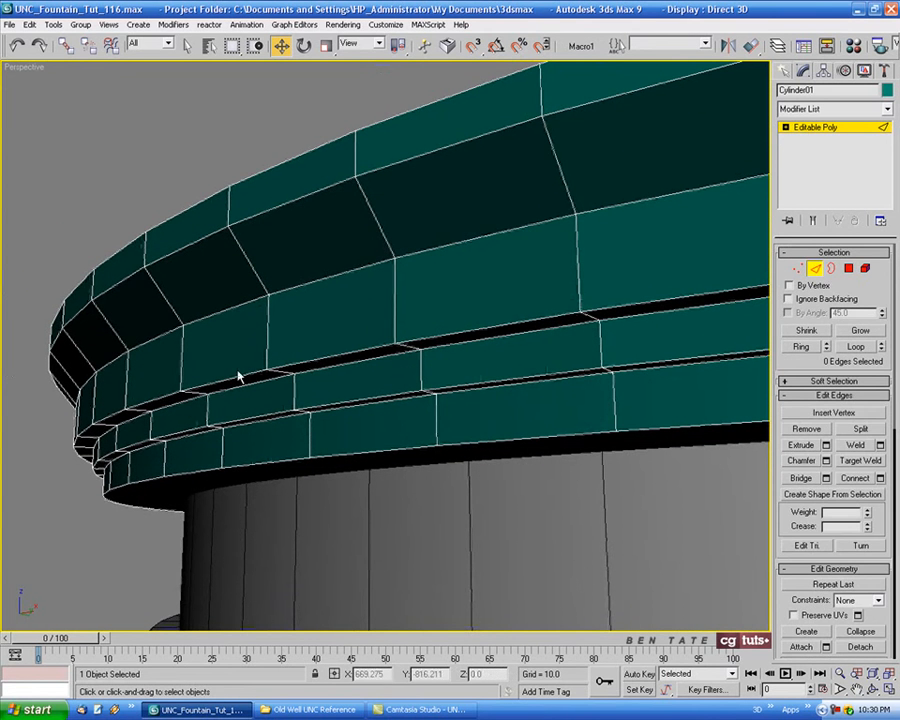
left_click(202, 385)
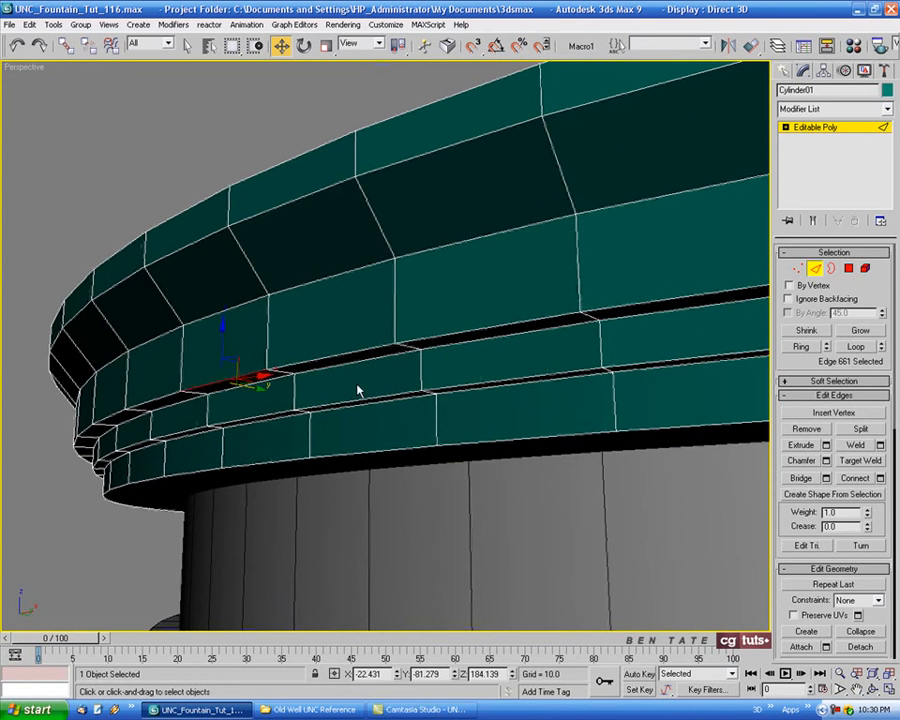
middle_click_drag(360, 391, 356, 382, "alt")
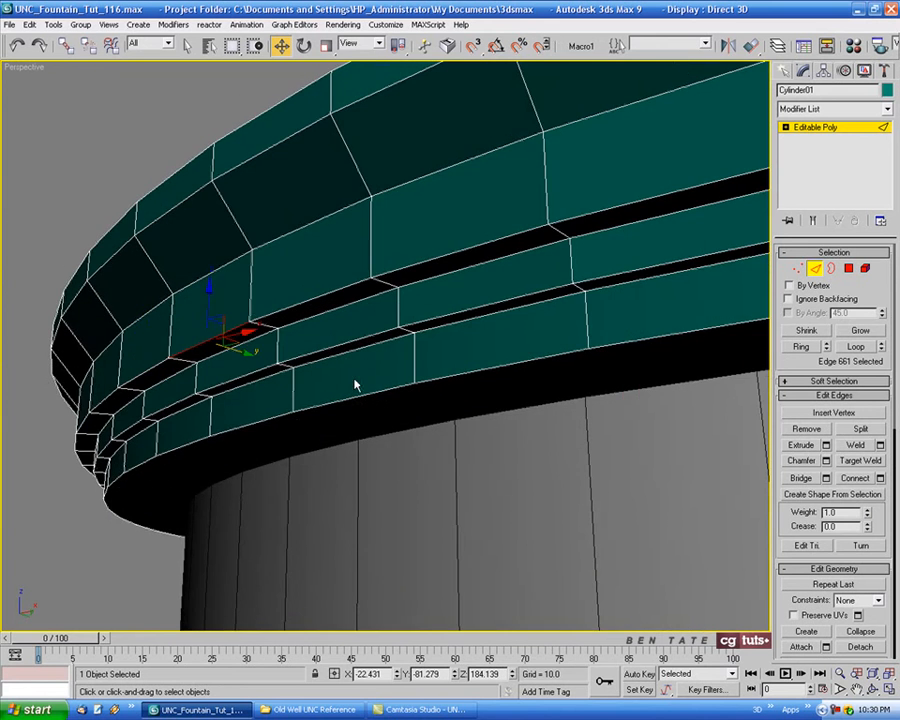
left_click(856, 346)
Round the tall band's lower rim with two successive chamfers of 0.4 and 0.15.
key("alt+w")
scroll(492, 220, "up", 5)
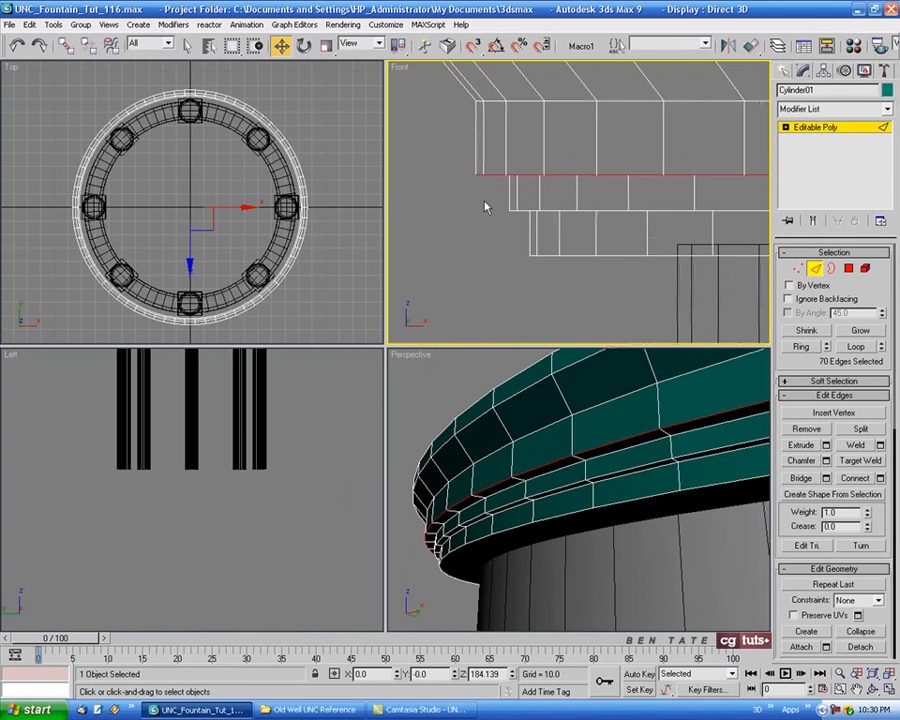
scroll(478, 171, "down", 4)
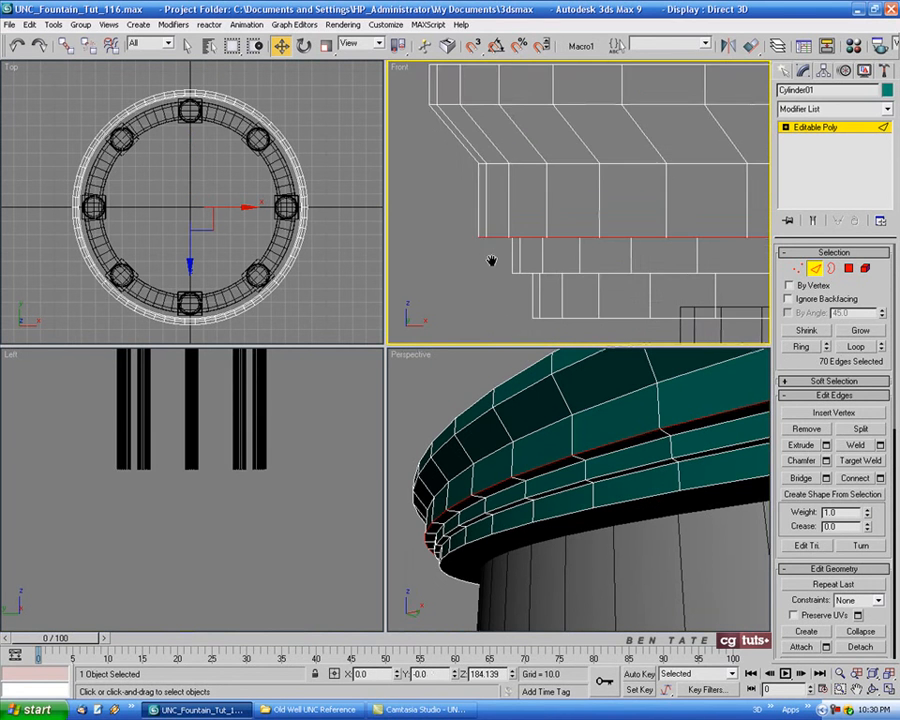
right_click(533, 512)
key("alt+w")
middle_click_drag(432, 396, 545, 393)
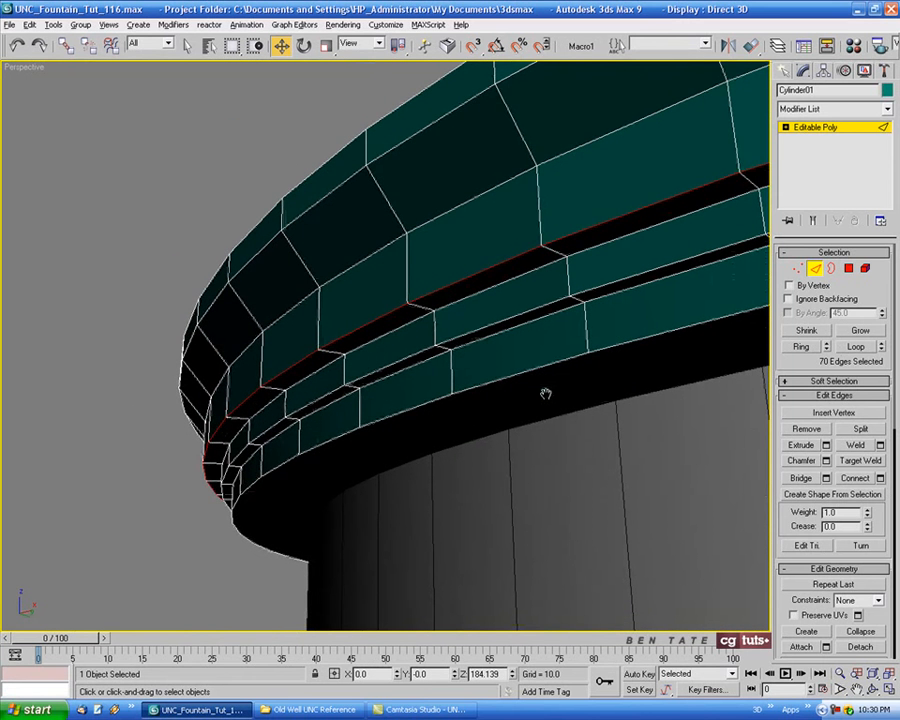
left_click(826, 460)
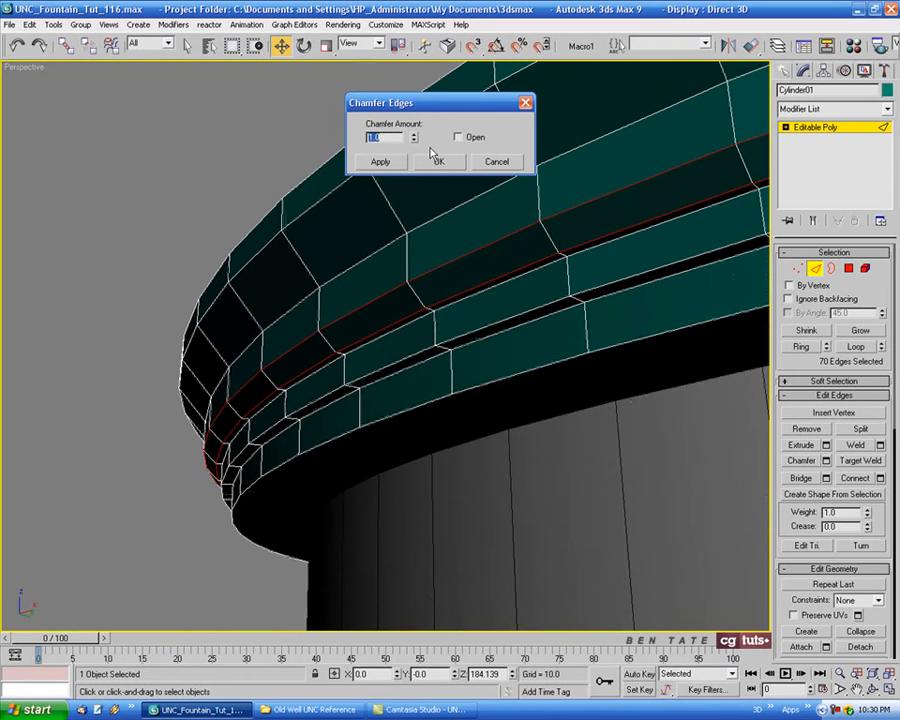
left_click_drag(415, 142, 413, 162)
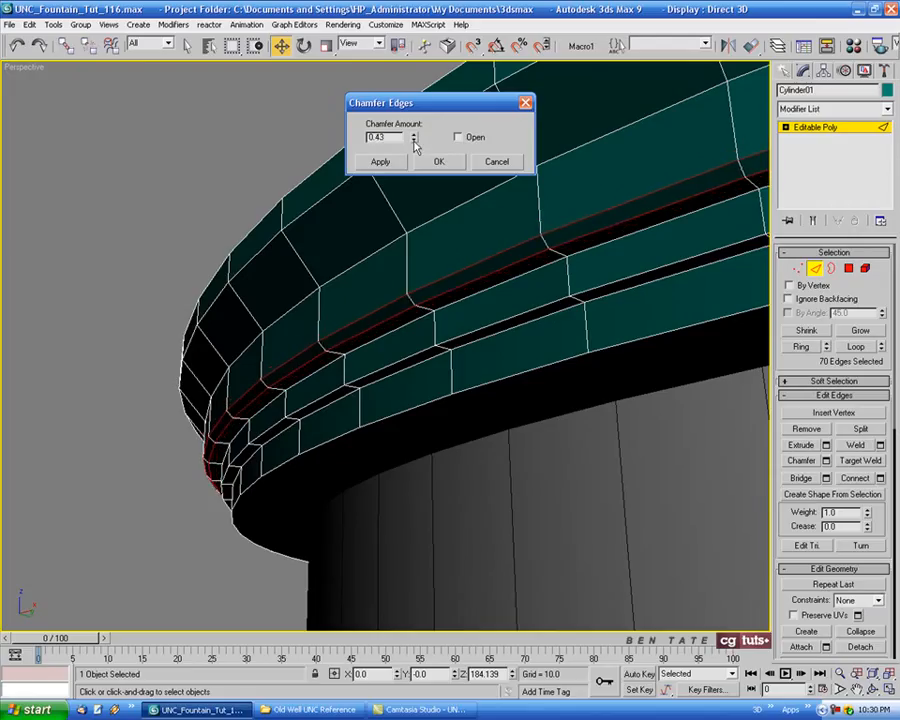
left_click_drag(415, 145, 406, 167)
mouse_move(410, 318)
middle_mouse_down("alt")
mouse_move(410, 333)
mouse_move(410, 318)
middle_mouse_up("alt")
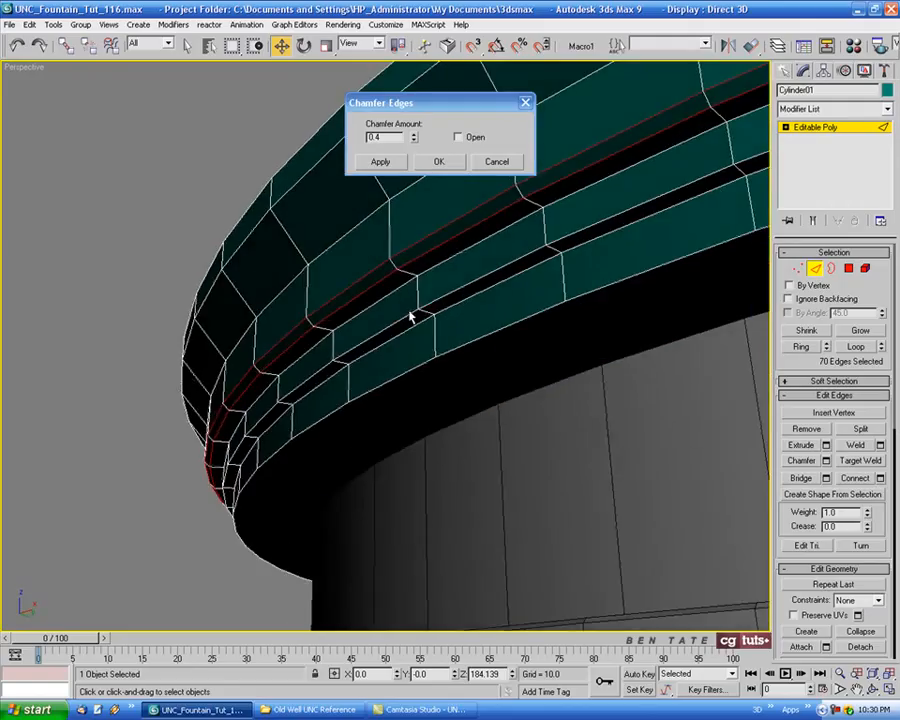
left_click(390, 161)
left_click_drag(413, 140, 413, 155)
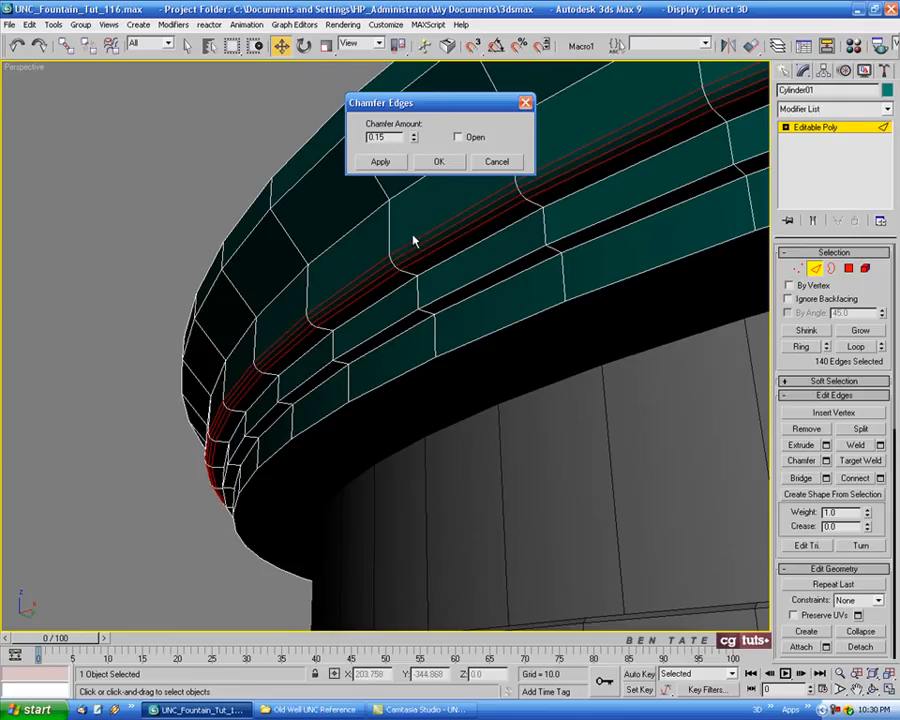
left_click(438, 162)
Select the edge loop along the lower outer rim of the second cornice tier and chamfer it by 0.15.
middle_click_drag(454, 221, 422, 289, "alt")
left_click(422, 289)
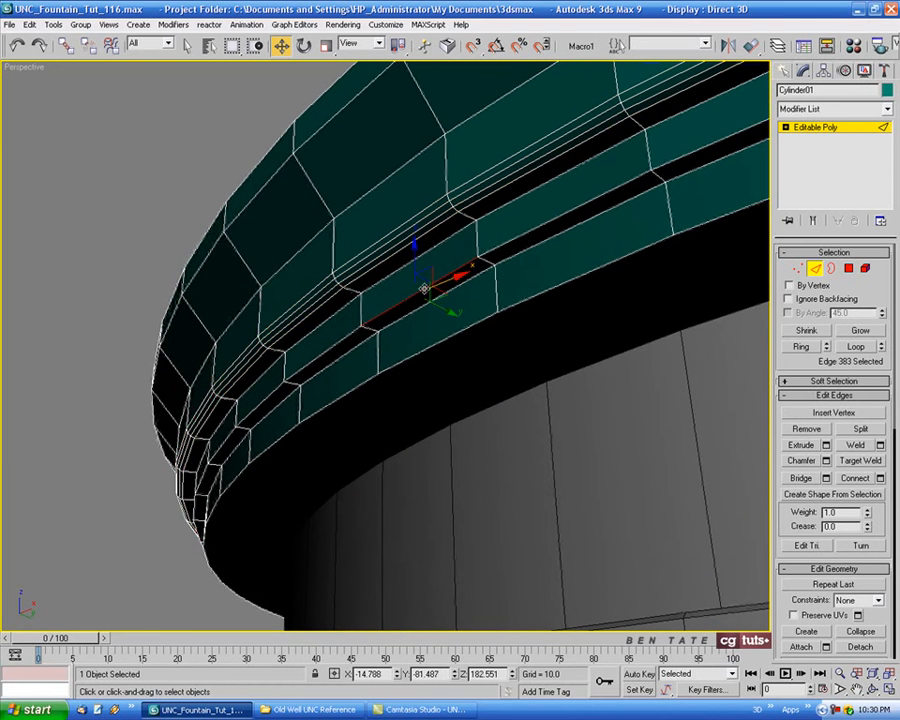
left_click(855, 347)
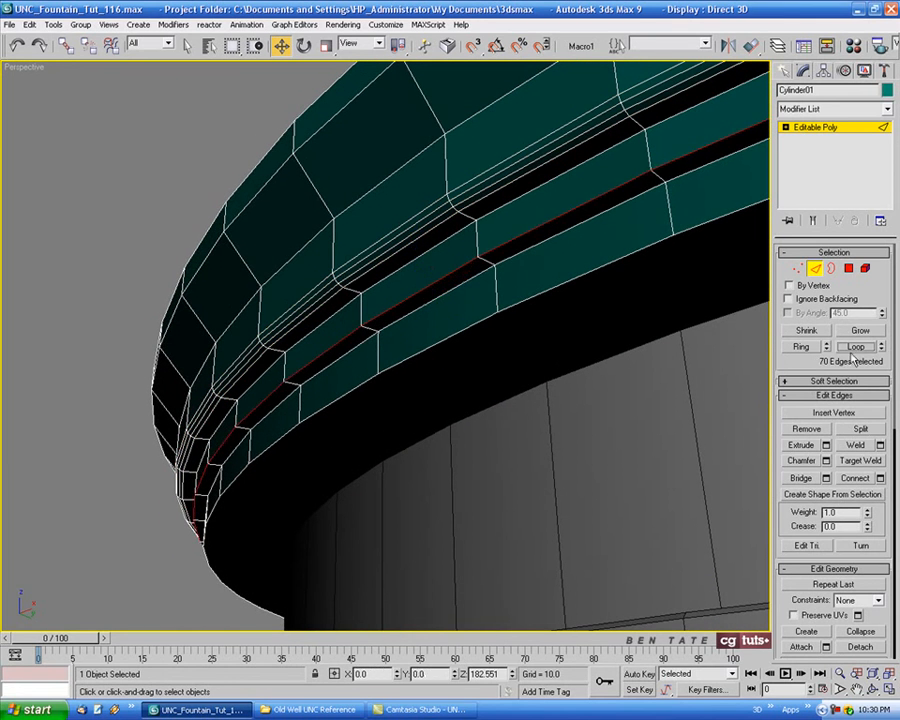
left_click(826, 461)
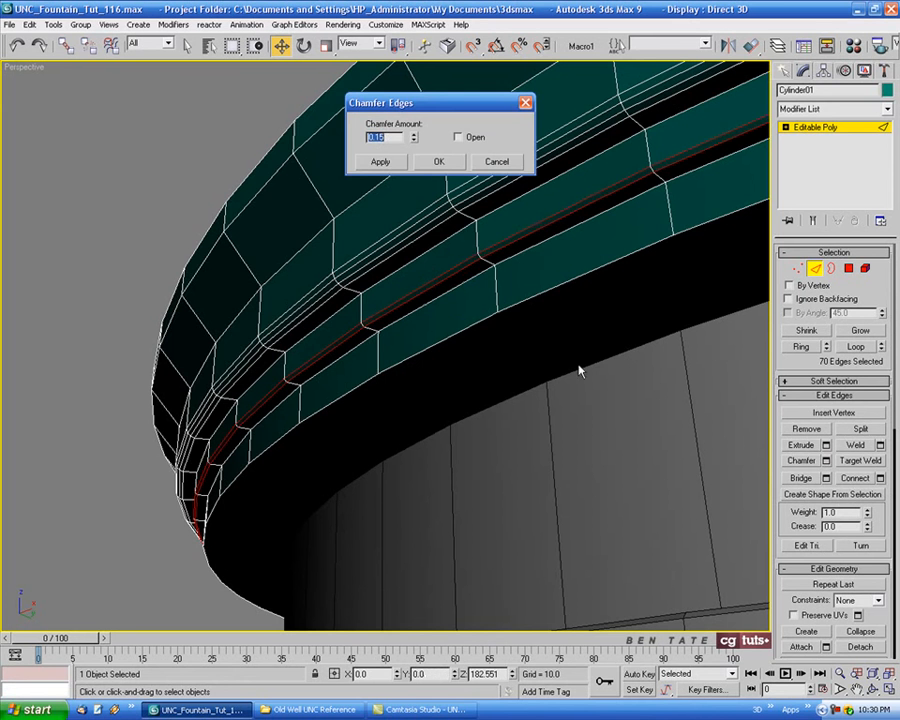
middle_click_drag(580, 370, 506, 366, "alt")
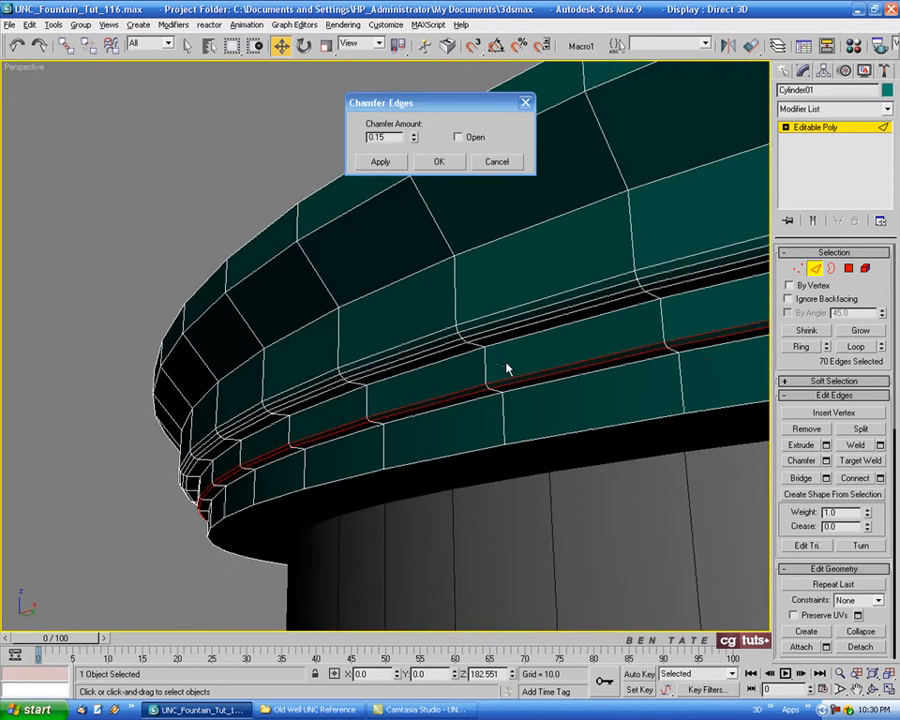
left_click(440, 162)
Select the edge loop between the cornice's top band and the slanted flare and chamfer it by 0.08.
middle_click_drag(458, 245, 464, 279, "alt")
left_click(382, 255)
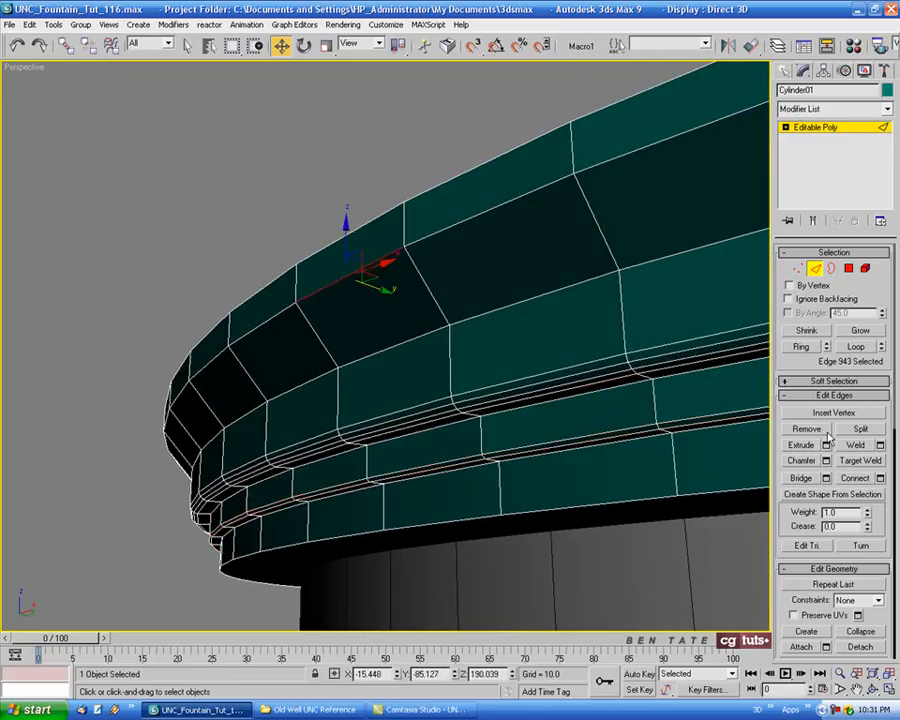
left_click(856, 346)
left_click(826, 461)
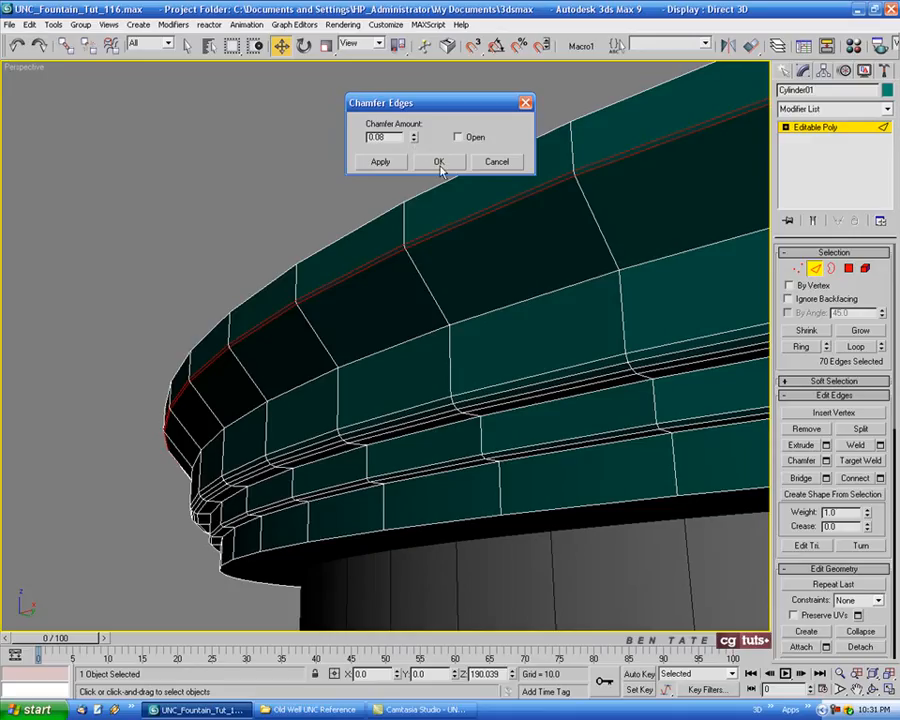
left_click(440, 163)
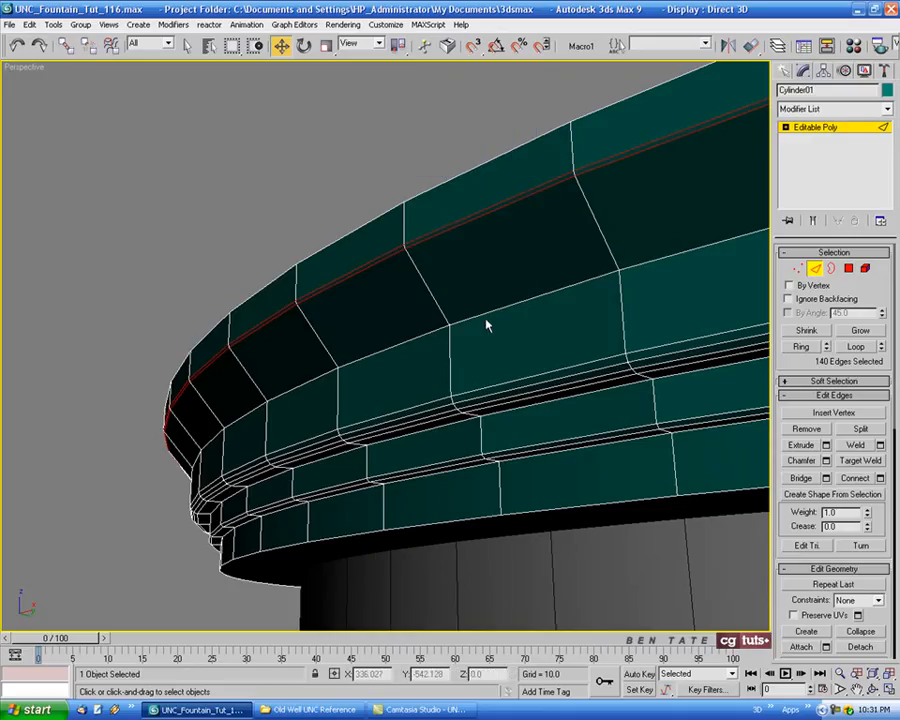
Select the edge loop where the slanted flare meets the tall middle band and show it enlarged in the Front view.
left_click(486, 326)
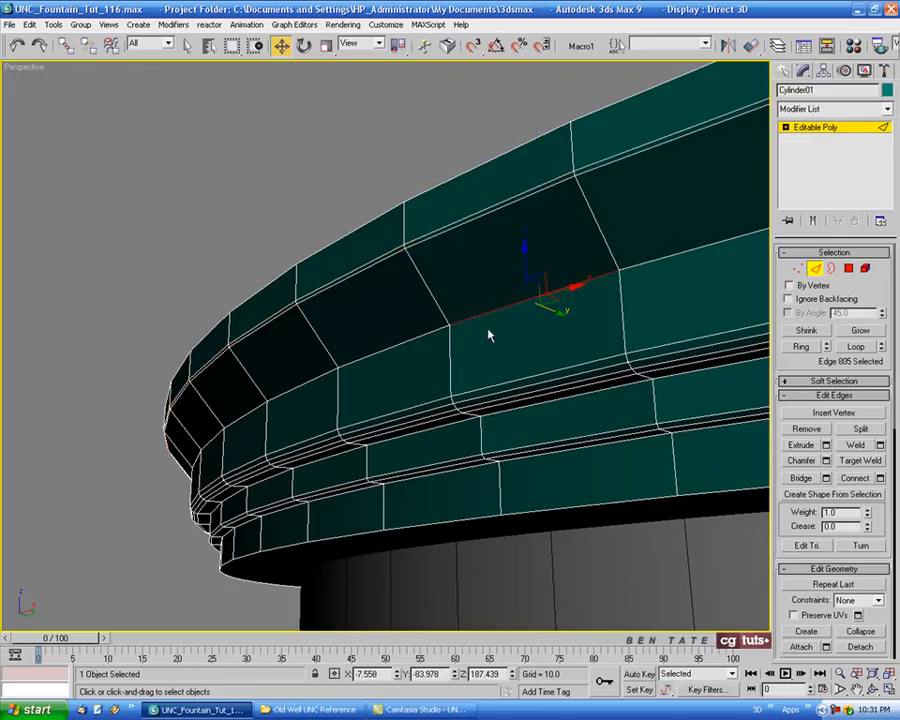
scroll(497, 376, "up", 2)
middle_click_drag(497, 376, 499, 336, "alt")
left_click(846, 348)
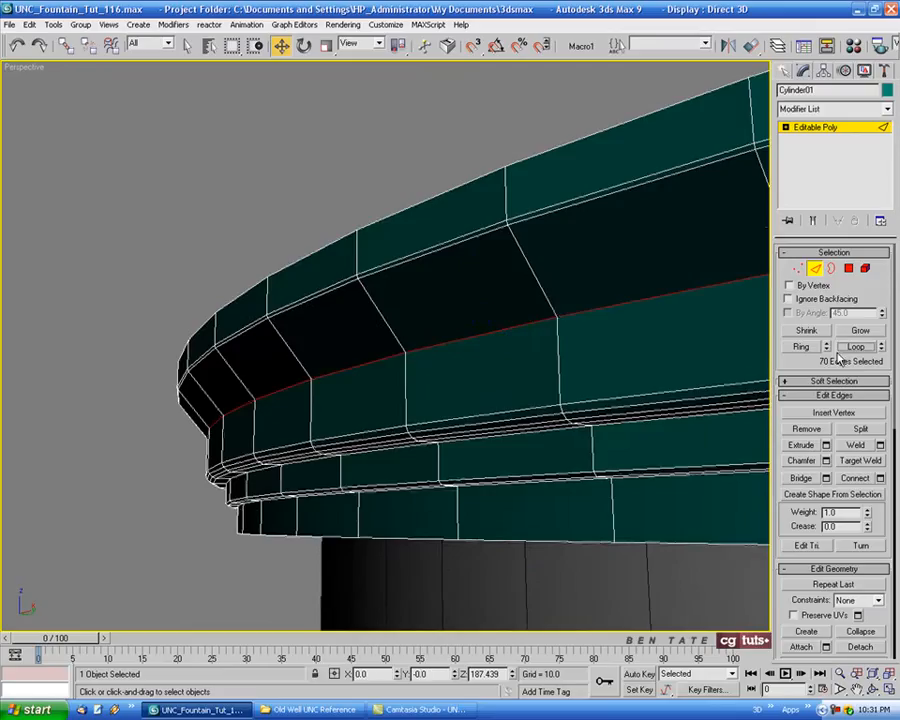
key("alt+w")
middle_click_drag(603, 241, 600, 237)
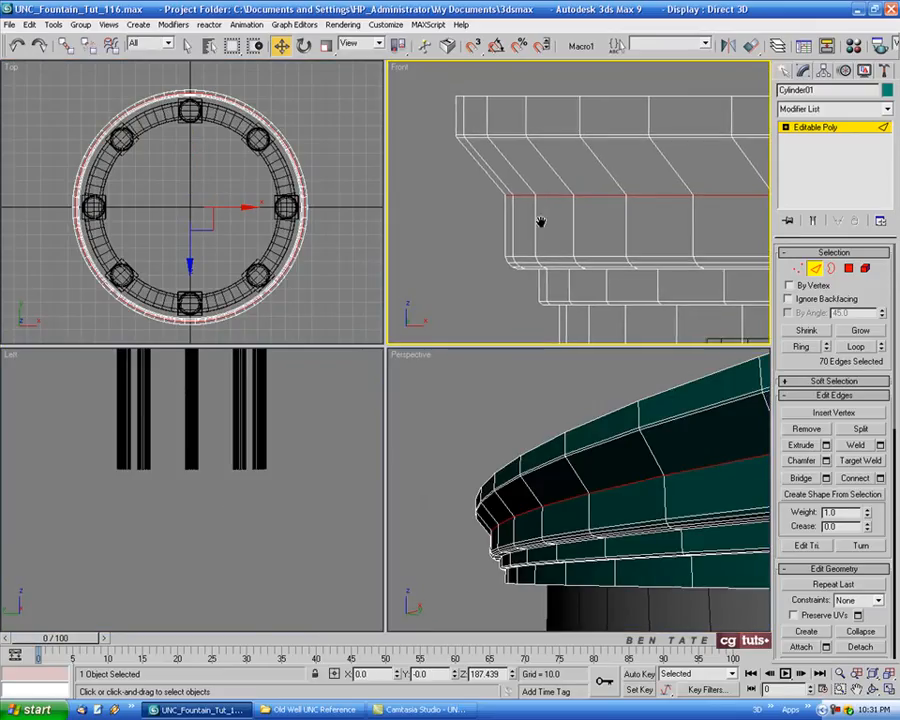
key("alt+w")
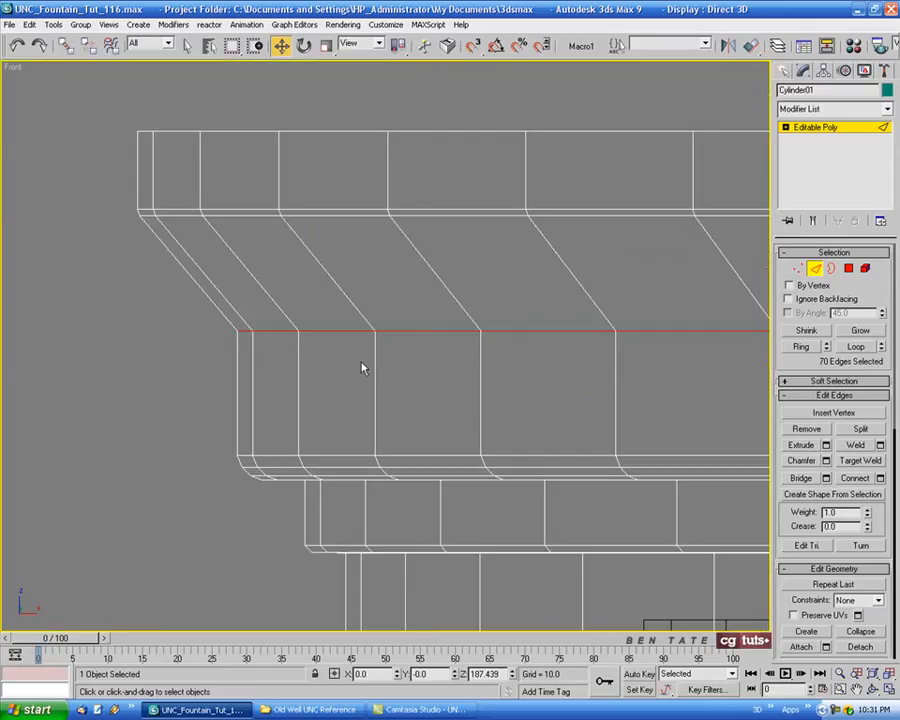
Round the selected loop between the flare and the tall band with two successive chamfers, the second of 0.2.
left_click(826, 461)
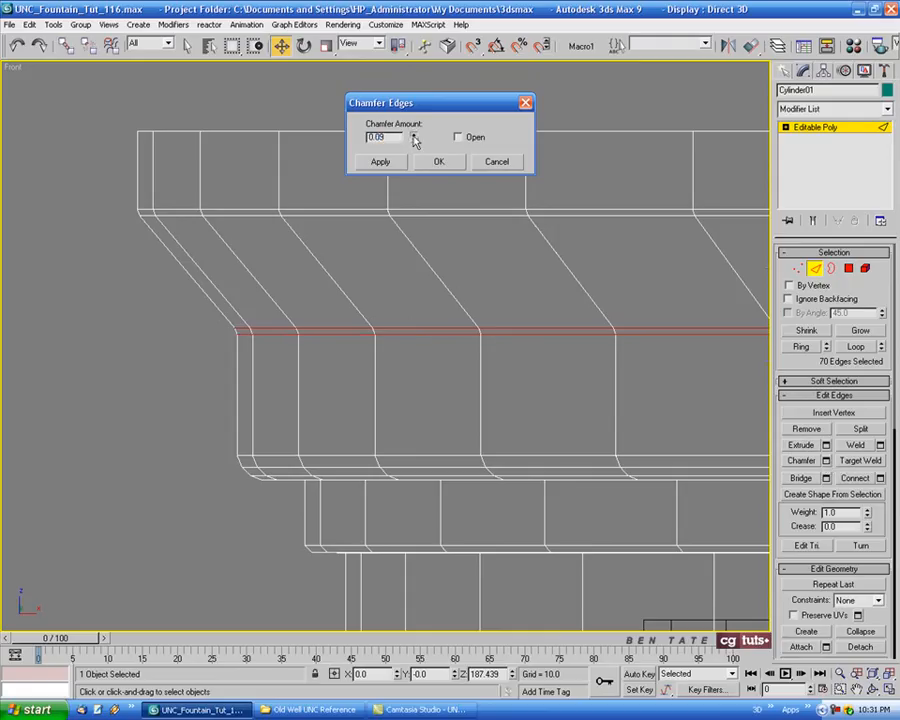
left_click_drag(414, 138, 410, 102)
left_click_drag(410, 103, 415, 158)
left_click(397, 162)
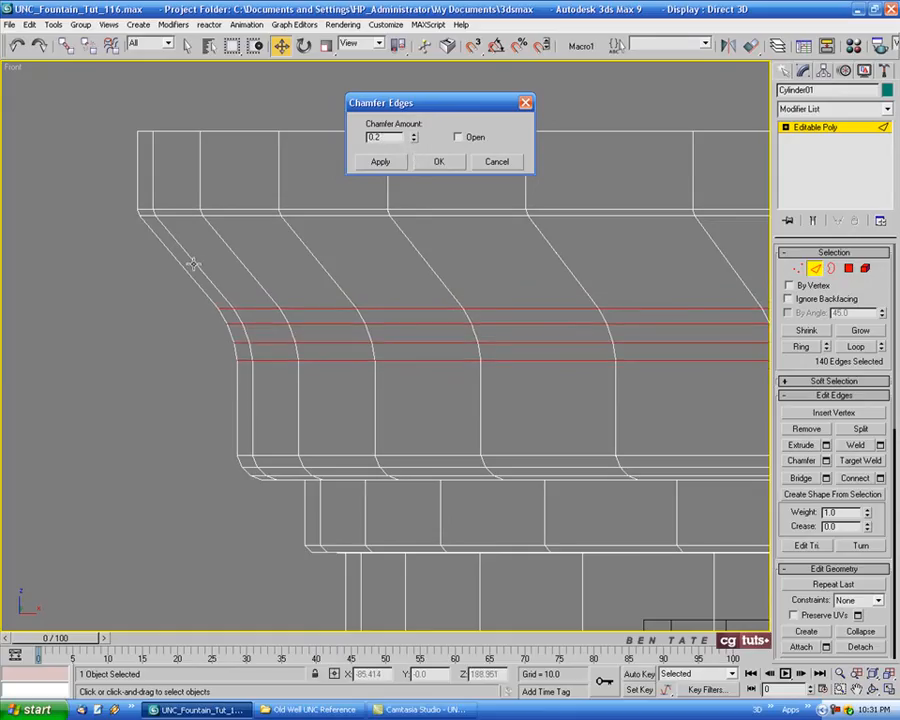
left_click(440, 163)
In the Perspective view, select the polygon on the cornice's underside and convert the selection to its rim edges.
key("alt+w")
right_click(635, 465)
key("alt+w")
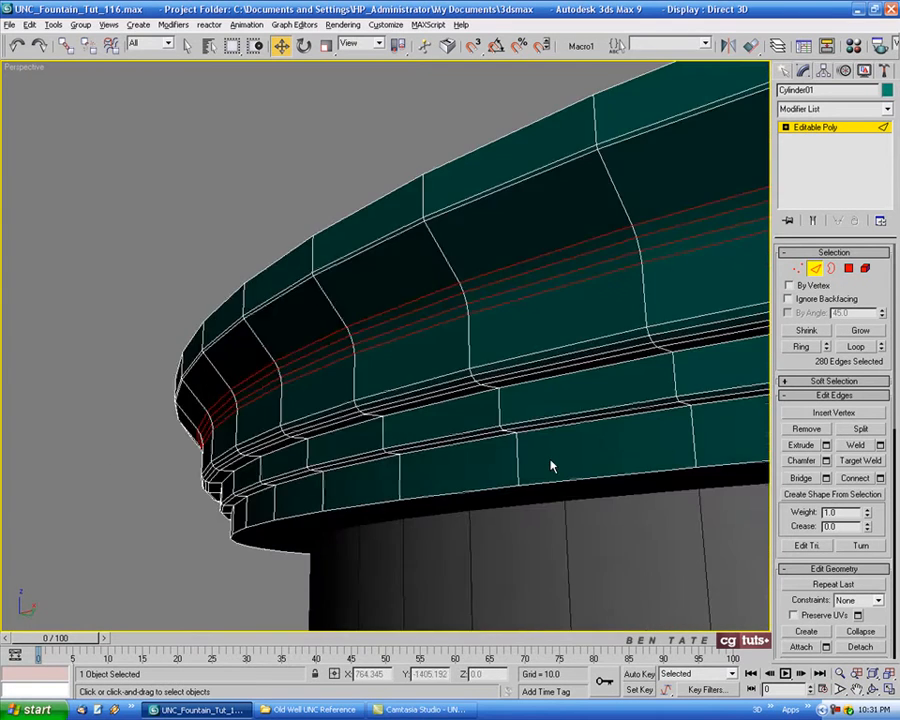
middle_click_drag(550, 466, 569, 432, "alt")
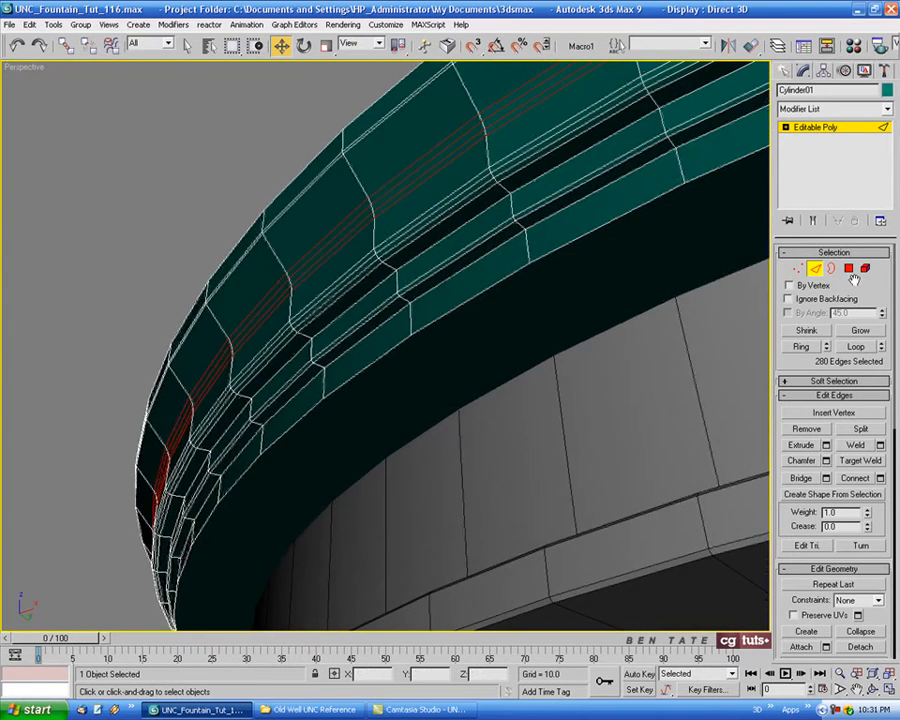
left_click(849, 268)
left_click(603, 290)
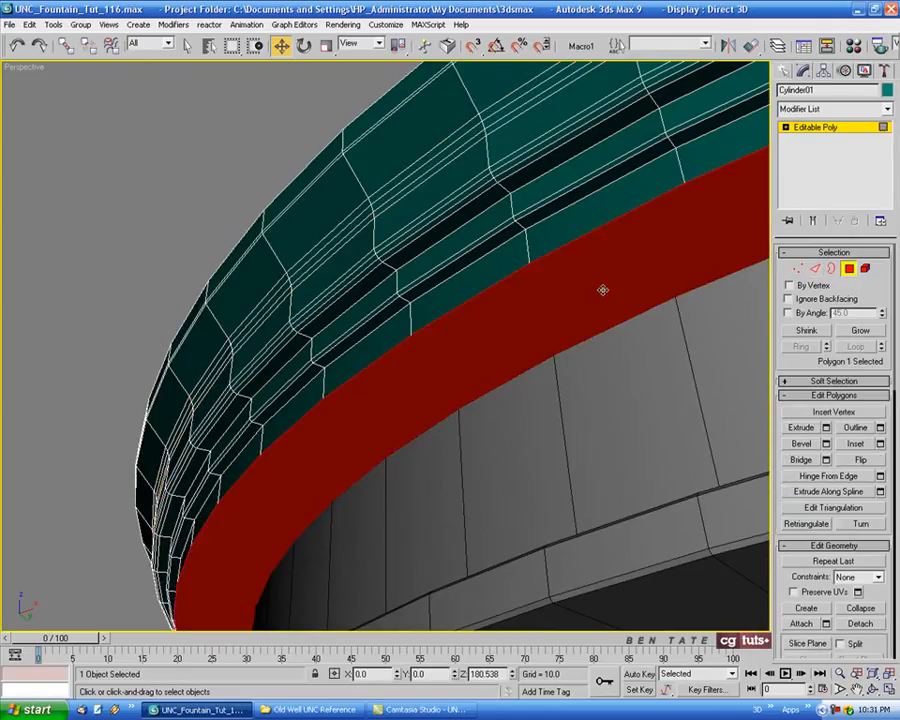
left_click(816, 269, "ctrl")
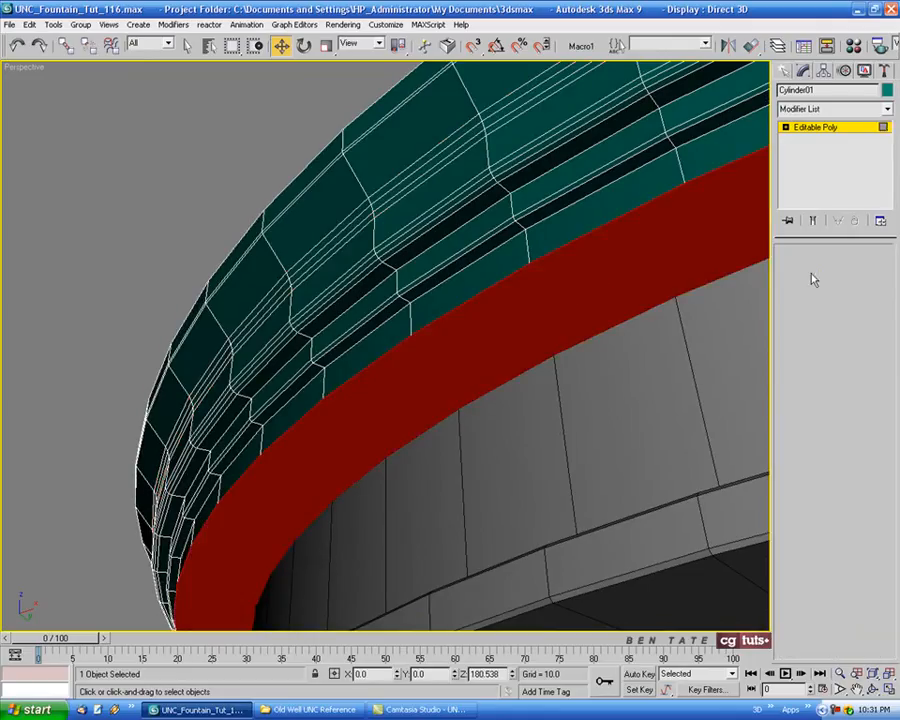
Chamfer the rim edges around the cornice's underside by 0.3.
left_click(826, 461)
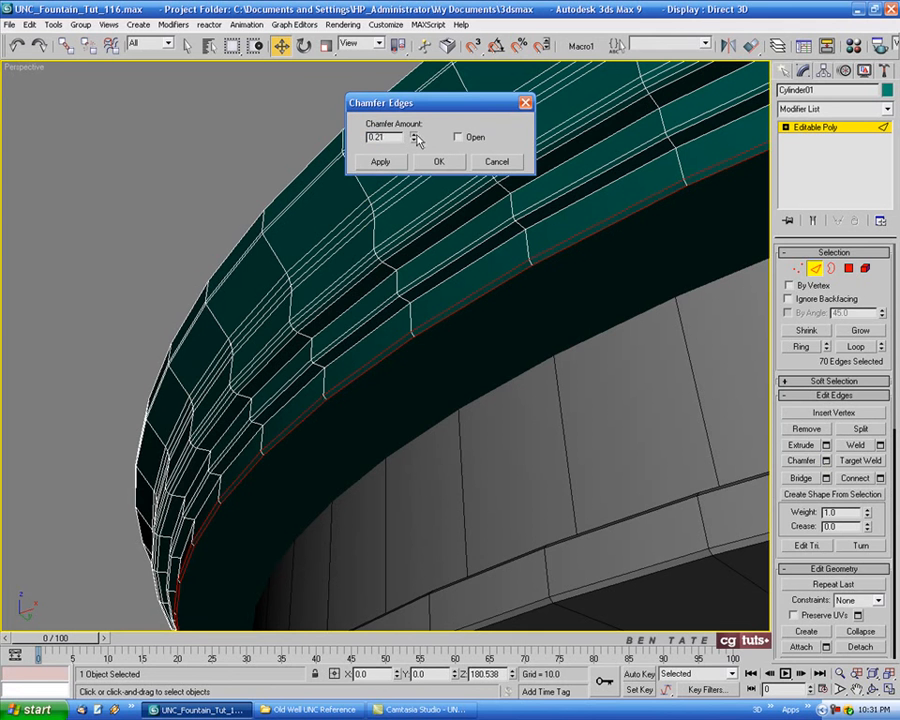
left_click_drag(418, 141, 417, 130)
middle_click_drag(472, 263, 555, 246, "alt")
left_click_drag(416, 138, 415, 139)
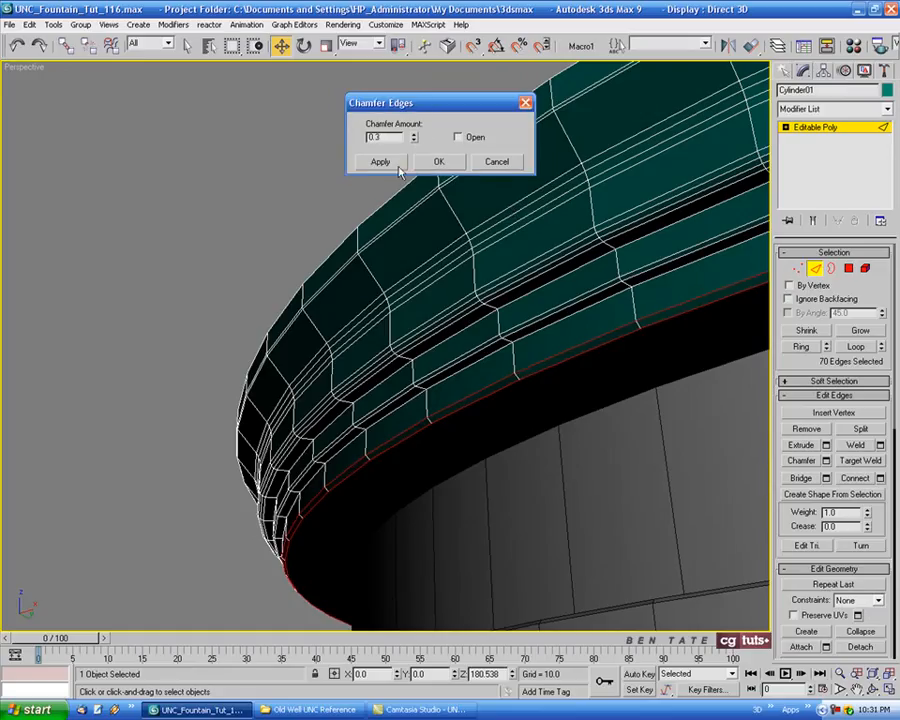
Chamfer the selected edges around the cornice's lower rim by 0.3 and chamfer the resulting edges again by 0.12.
left_click(397, 166)
left_click_drag(414, 140, 416, 143)
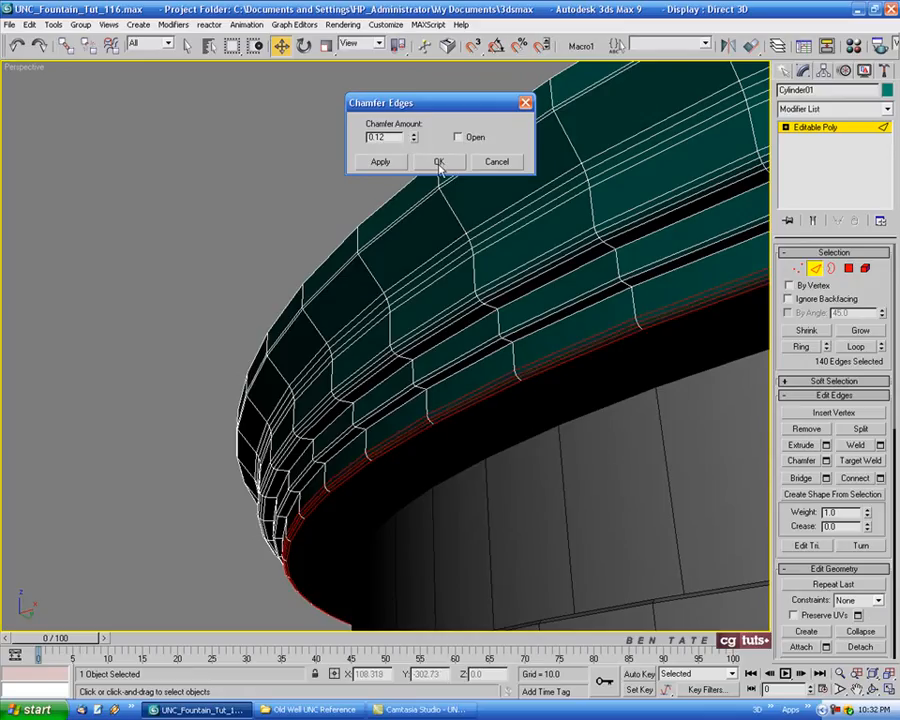
left_click(438, 161)
middle_click_drag(476, 242, 408, 343, "alt")
scroll(472, 356, "down", 4)
Check the Old Well reference photo in its picture folder and return to the 3ds Max scene.
left_click(402, 715)
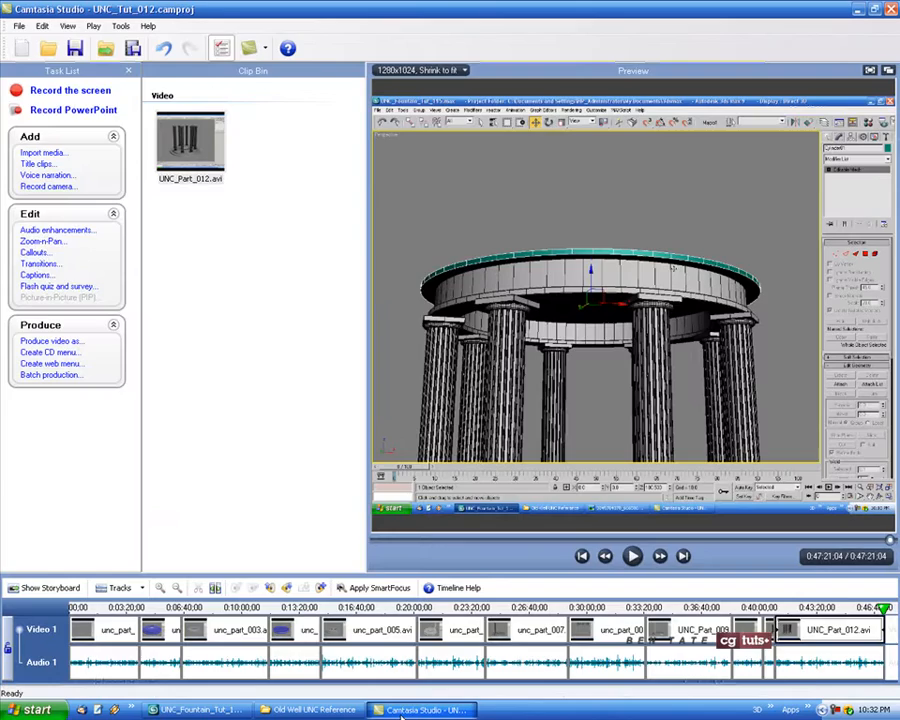
left_click(345, 714)
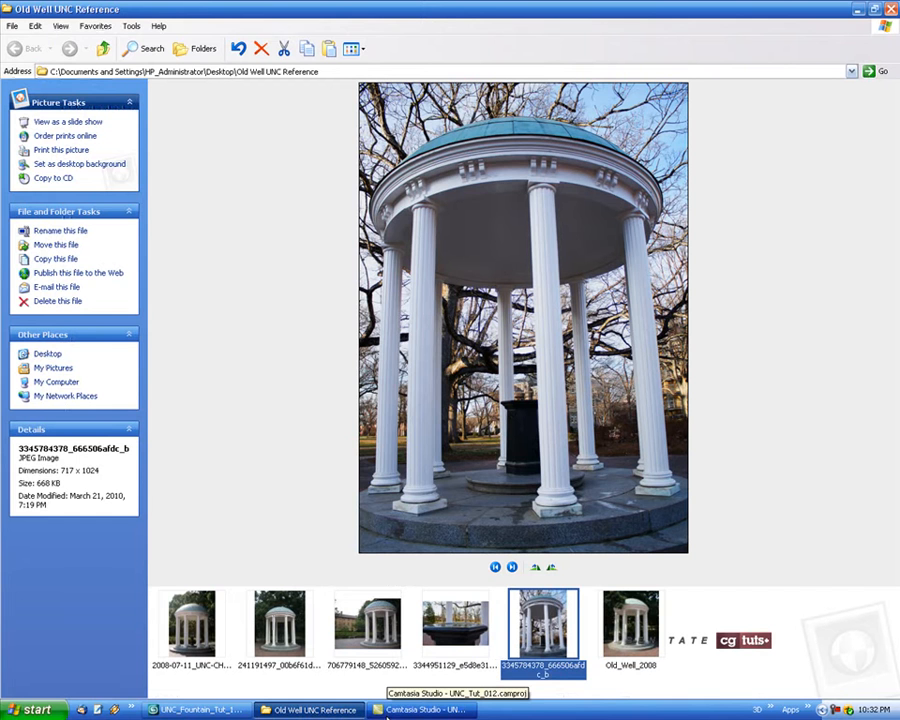
left_click(200, 710)
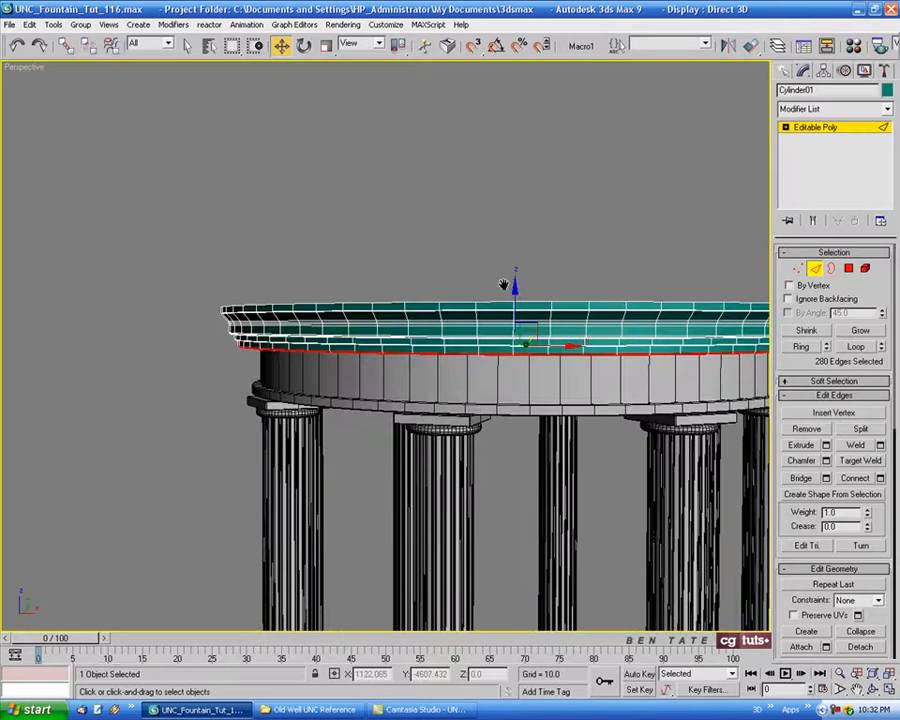
Chamfer the border edges of the cornice's flat top face by 0.15 and leave edge editing.
middle_click_drag(500, 265, 500, 340, "alt")
key("4")
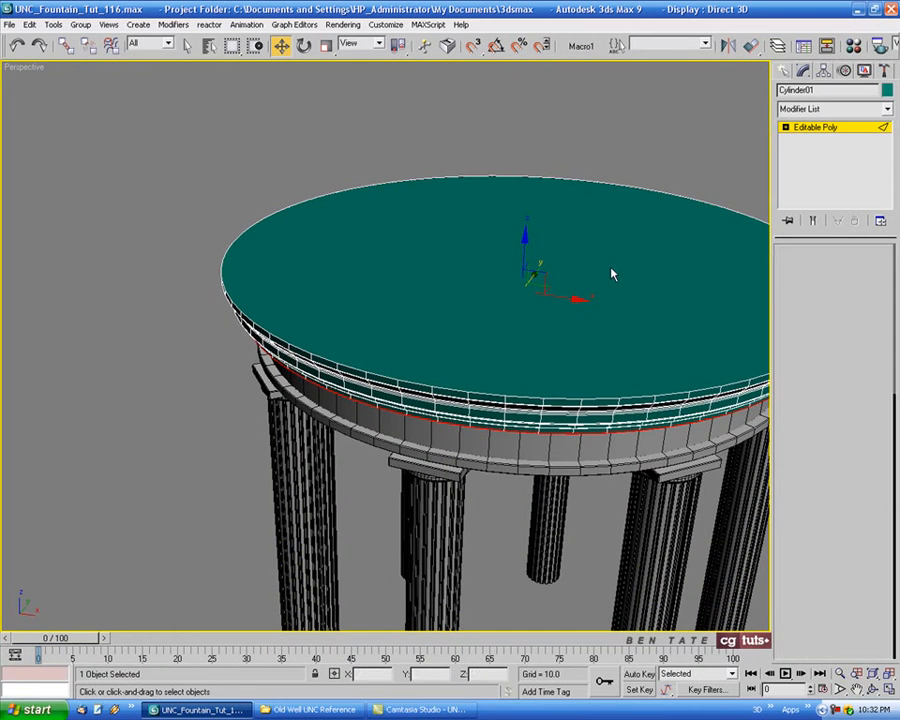
left_click(604, 252)
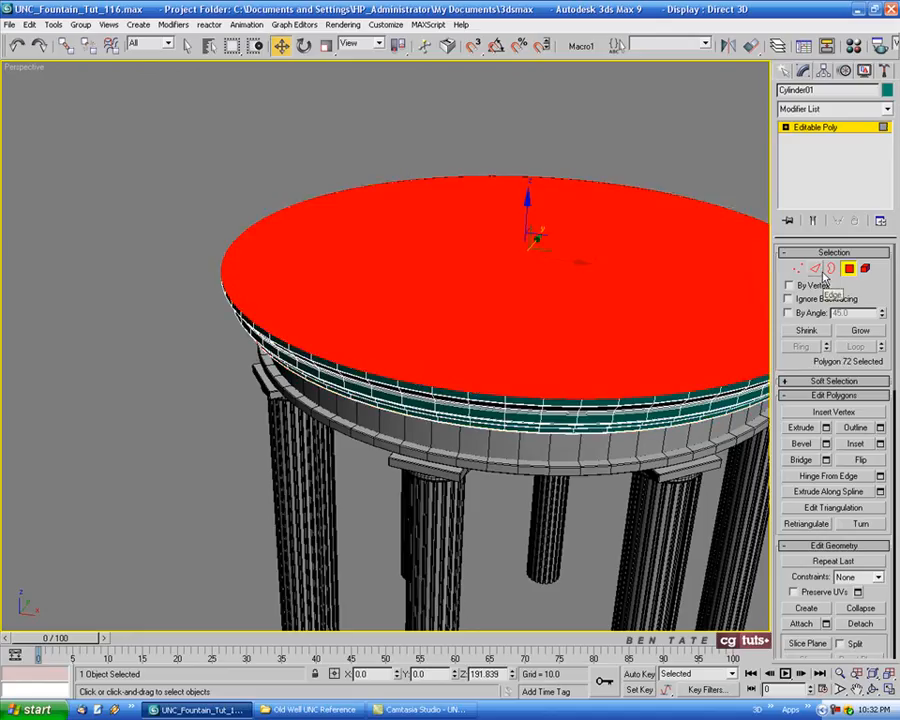
key("2")
left_click(825, 461)
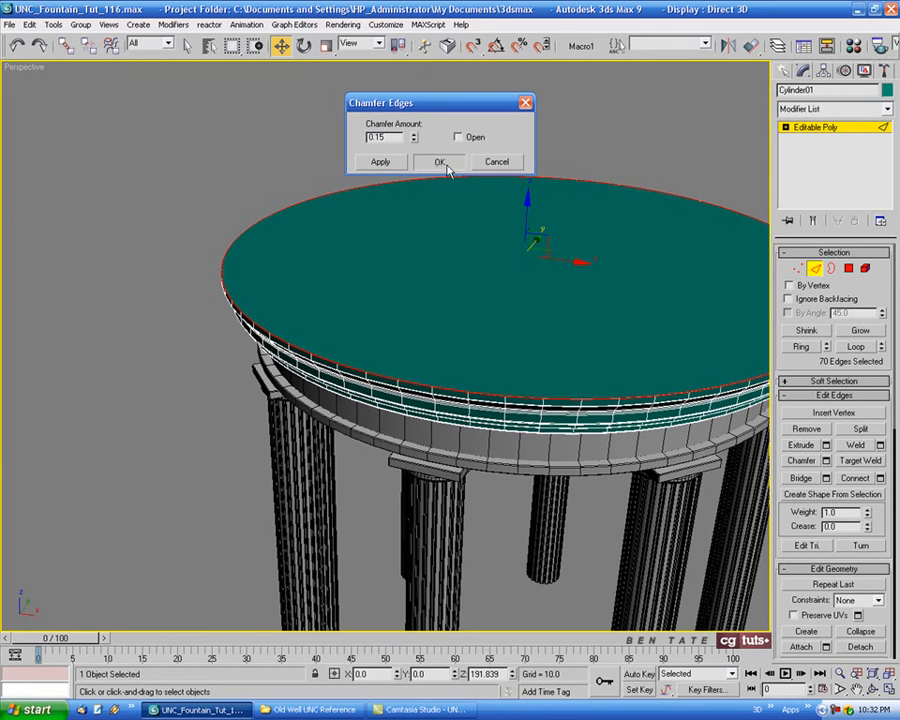
left_click(445, 164)
left_click(820, 272)
Examine the cornice's shading from below and above with edged faces hidden, and its profile up close with edged faces shown.
mouse_move(543, 358)
middle_mouse_down()
mouse_move(484, 363)
mouse_move(428, 352)
mouse_move(442, 297)
mouse_move(417, 382)
mouse_move(422, 398)
mouse_move(538, 400)
mouse_move(462, 440)
mouse_move(444, 411)
mouse_move(430, 416)
mouse_move(446, 421)
mouse_move(434, 378)
mouse_move(432, 390)
mouse_move(461, 373)
mouse_move(453, 397)
middle_mouse_up()
scroll(428, 352, "down", 3)
key("F4")
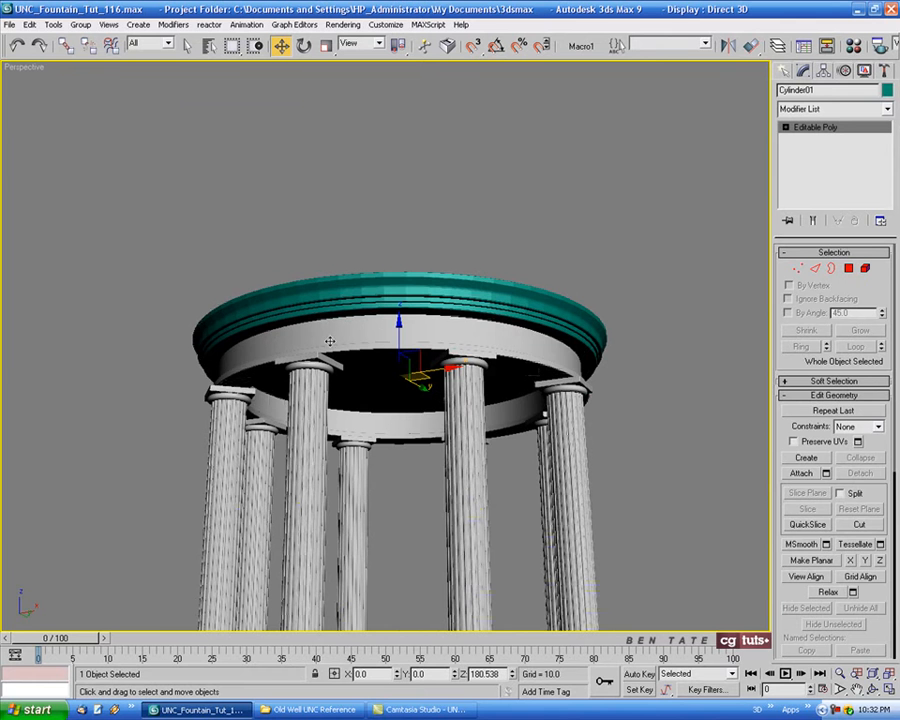
middle_click_drag(329, 312, 449, 456, "alt")
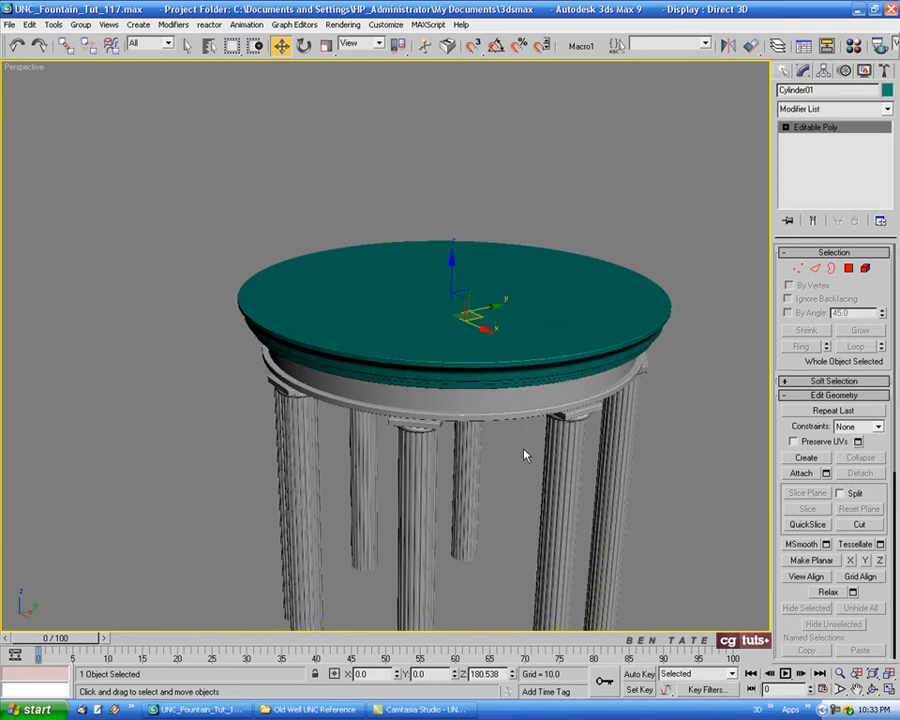
middle_click_drag(526, 452, 442, 332, "alt")
key("F4")
scroll(397, 270, "up", 4)
middle_click_drag(293, 257, 343, 255)
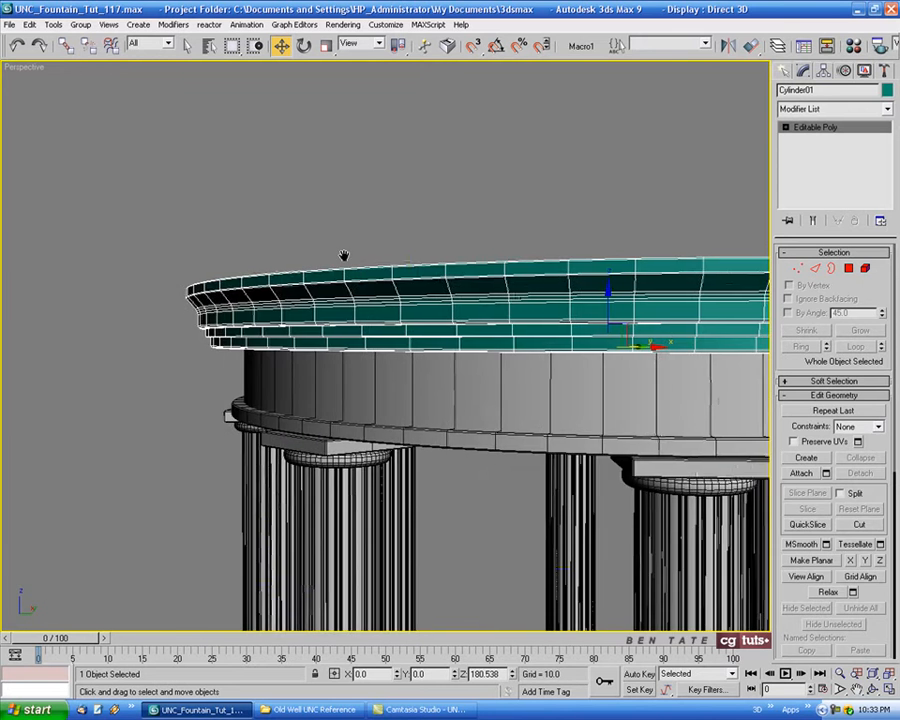
scroll(322, 256, "up", 2)
scroll(269, 217, "up", 2)
middle_click_drag(225, 230, 293, 263)
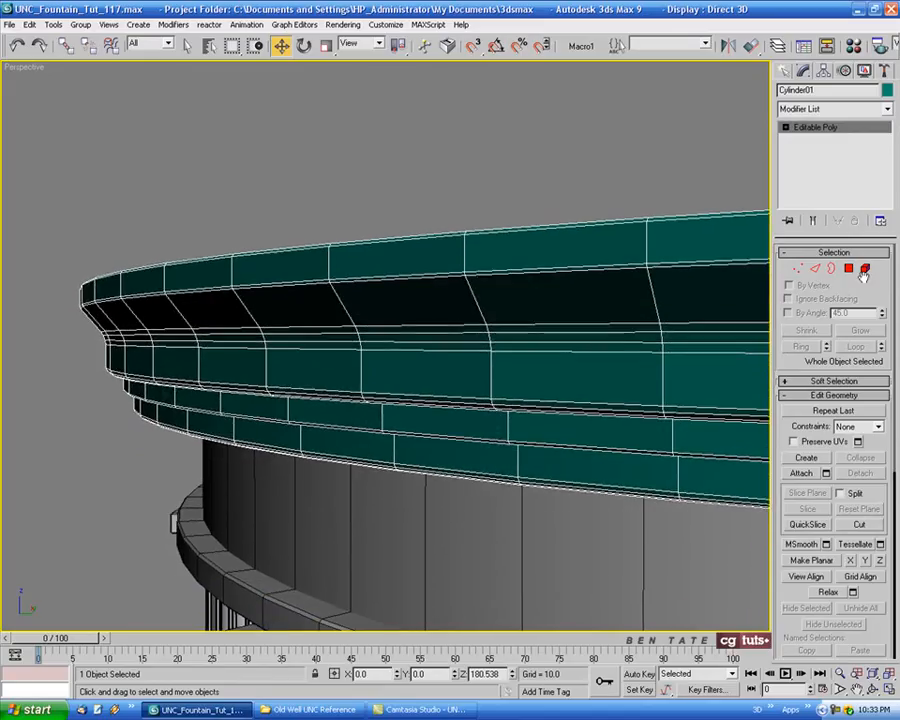
Select the polygon ring around the cornice's uppermost vertical band and assign it to smoothing group 1.
left_click(817, 272)
middle_click_drag(403, 313, 389, 331)
left_click(340, 286)
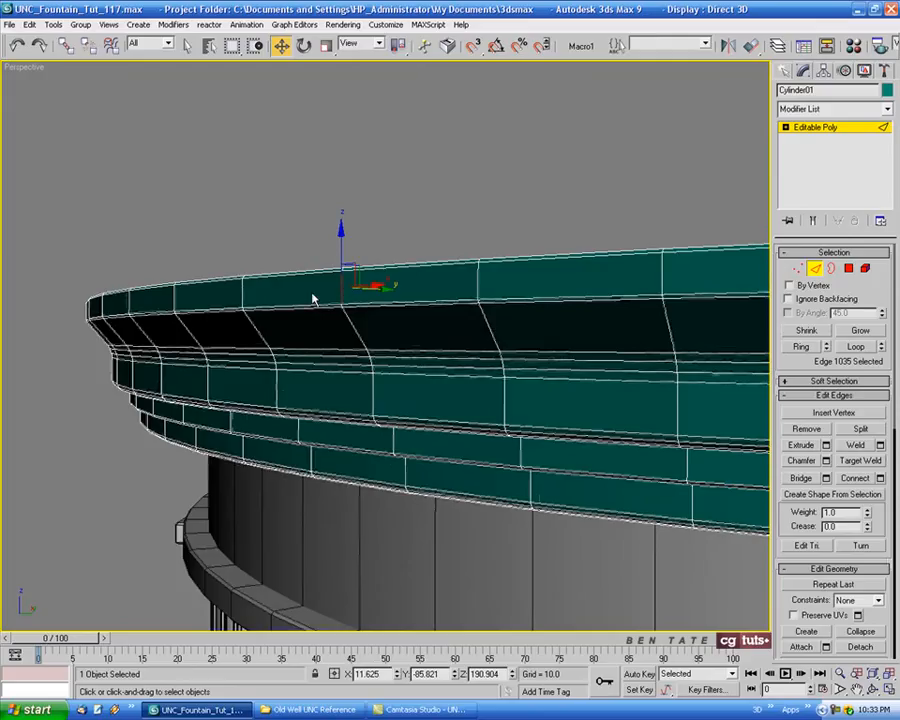
left_click(808, 349)
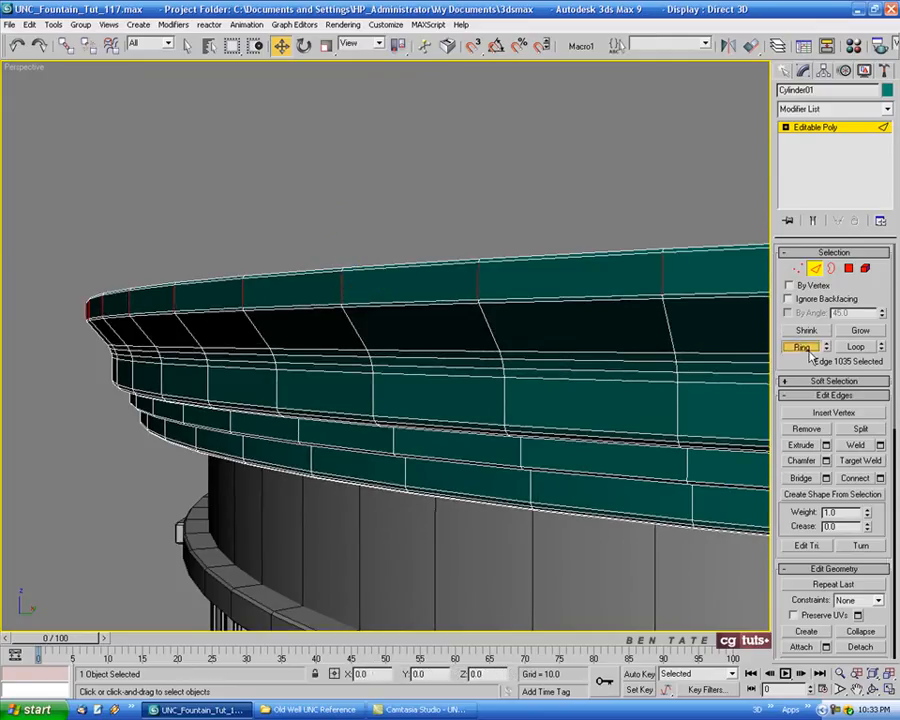
left_click(849, 270, "ctrl")
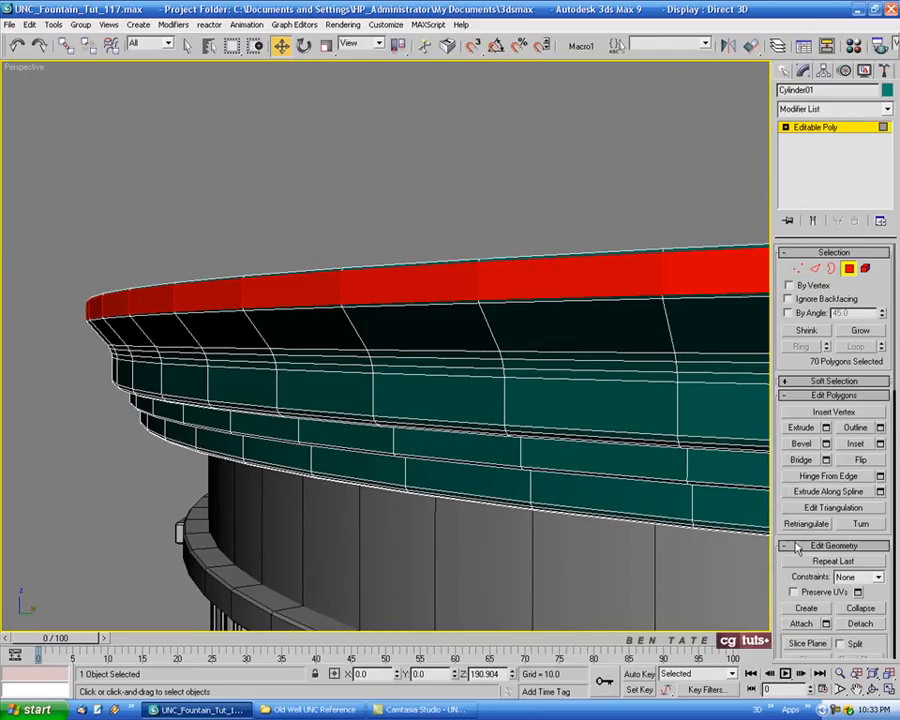
scroll(785, 585, "down", 10)
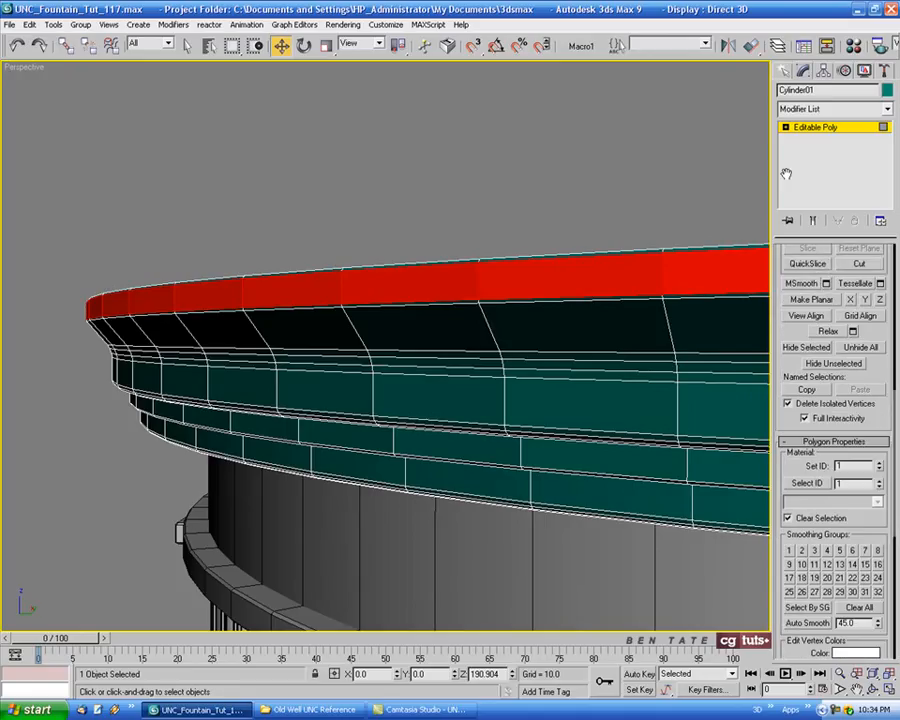
middle_click_drag(682, 463, 643, 460)
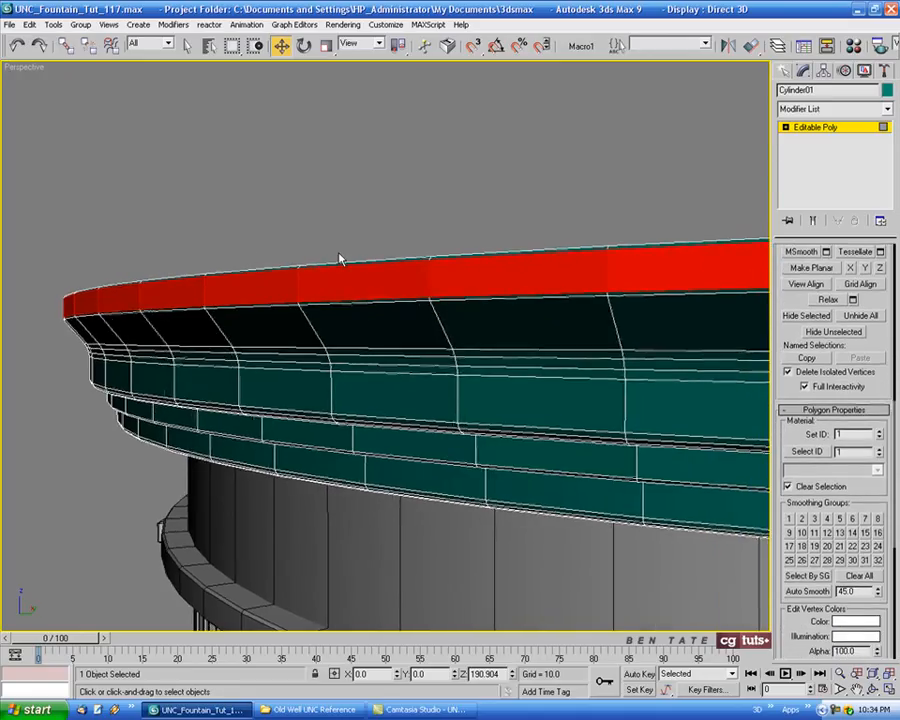
key("F2")
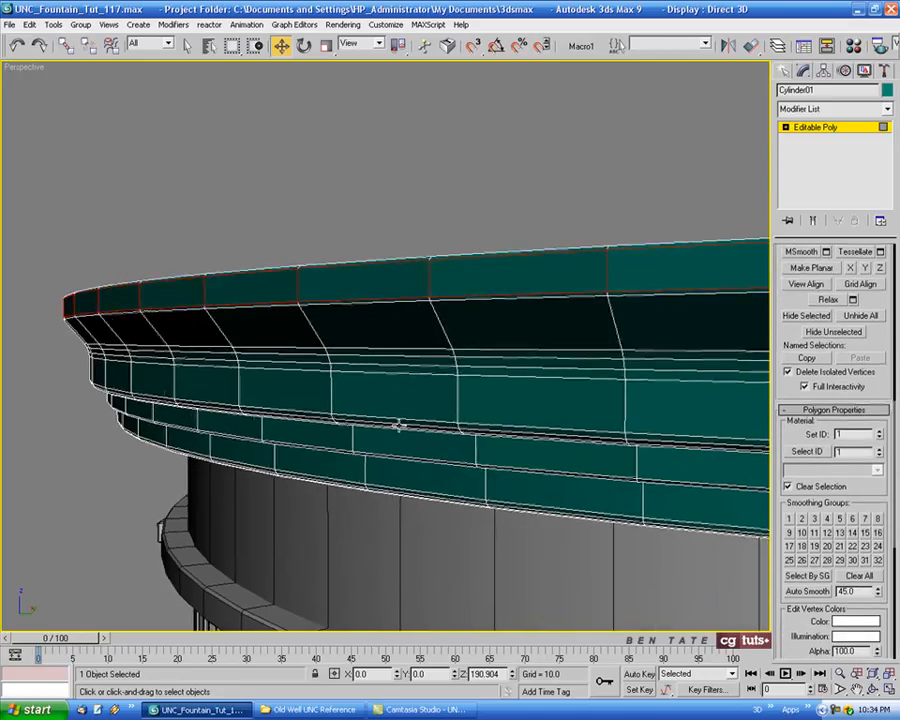
key("F2")
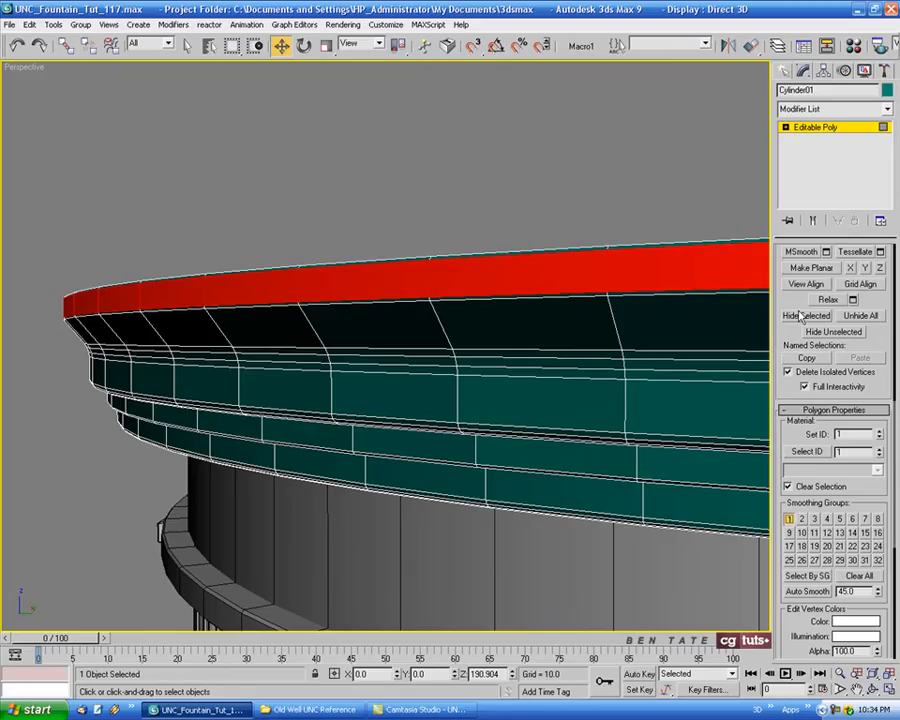
Select the polygon rings of the curved section and the vertical band beneath it and assign them to smoothing group 2.
left_click(785, 127)
left_click(810, 149)
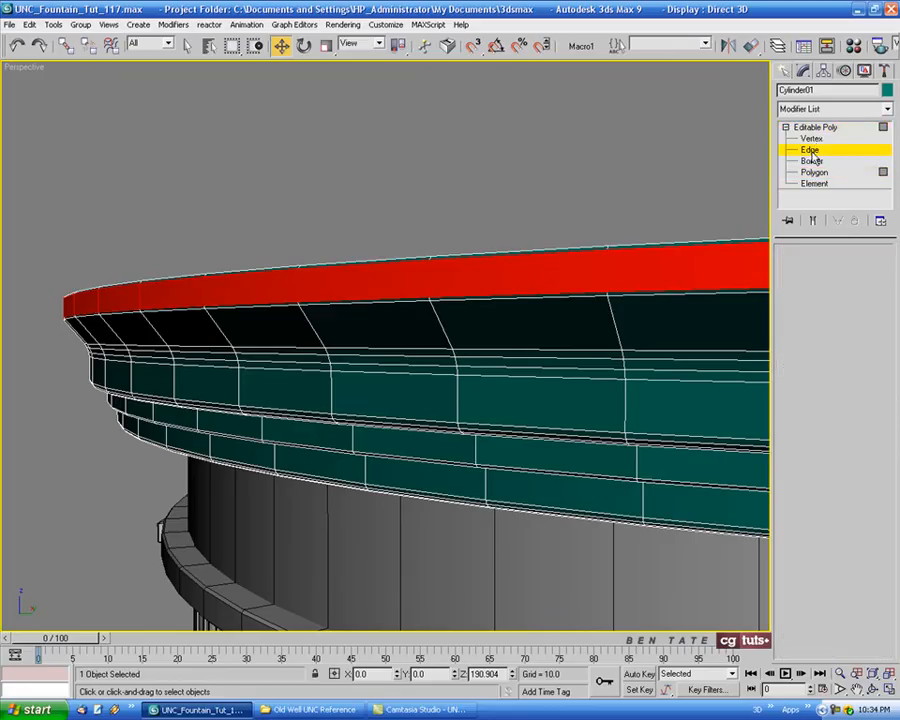
left_click(440, 324)
scroll(474, 448, "up", 5)
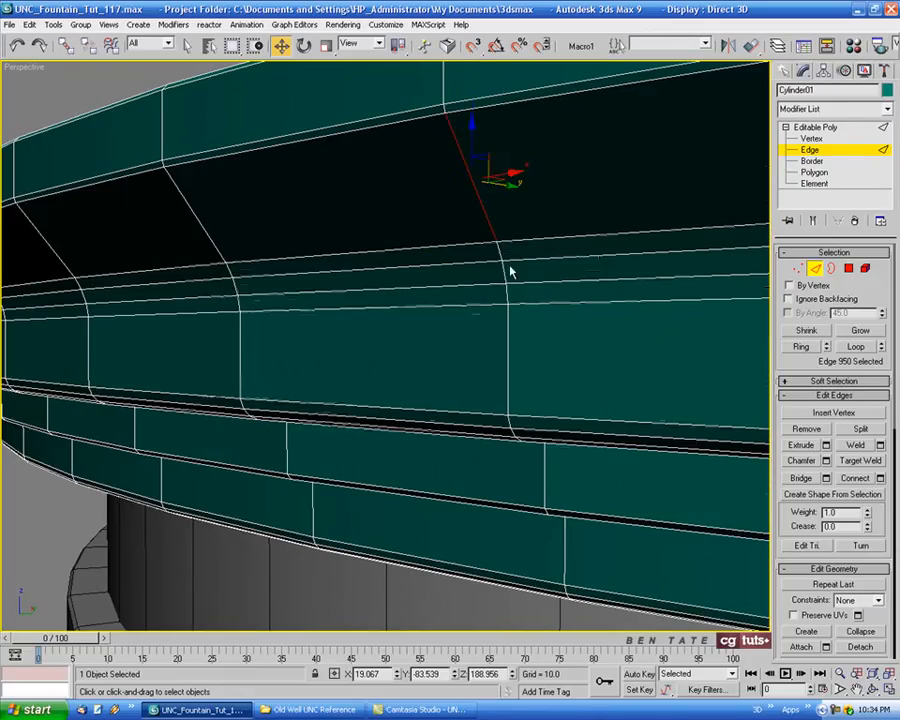
left_click(501, 250, "ctrl")
left_click(503, 272, "ctrl")
left_click(508, 295, "ctrl")
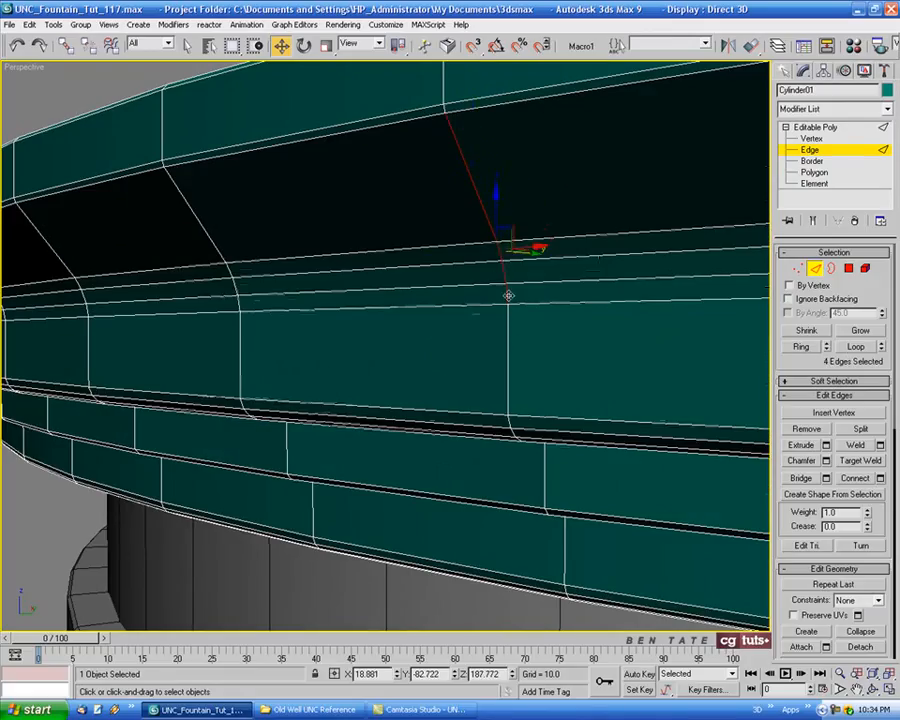
left_click(509, 335, "ctrl")
middle_click_drag(553, 377, 554, 398)
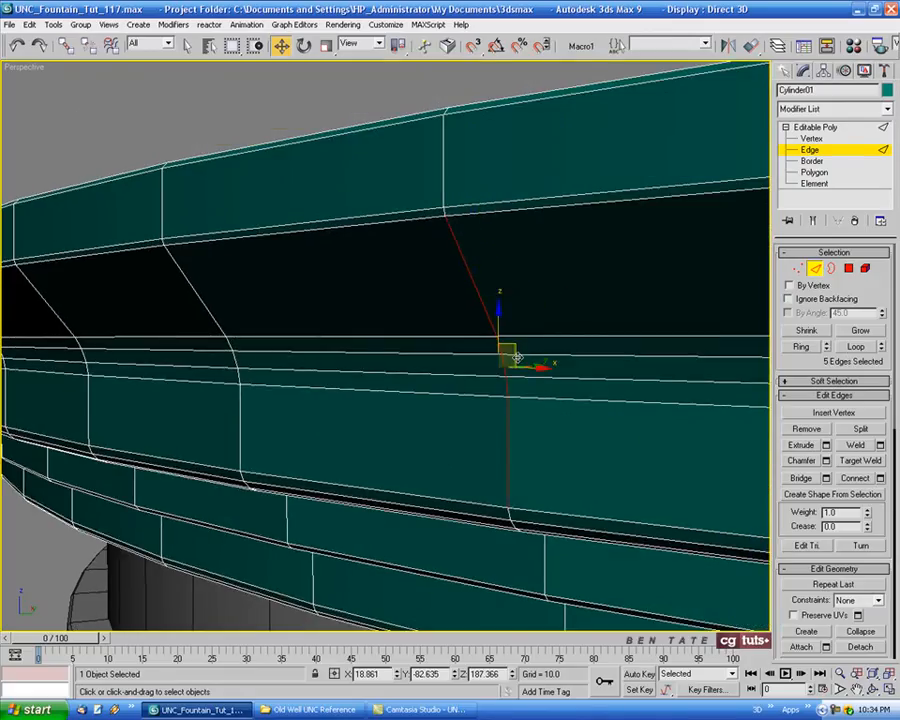
left_click(801, 346)
left_click(848, 269, "ctrl")
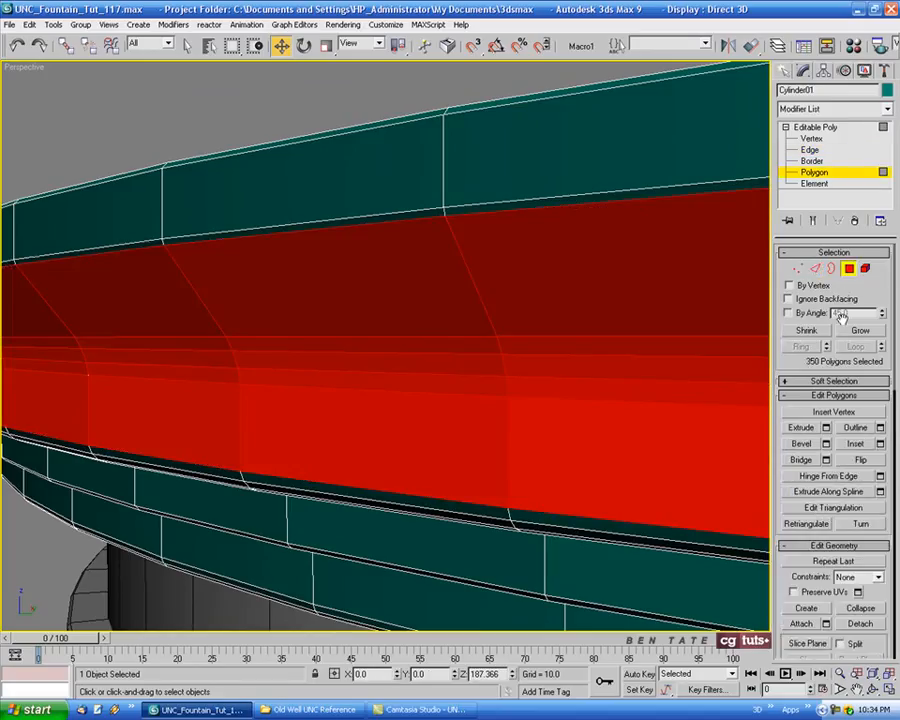
scroll(787, 578, "down", 8)
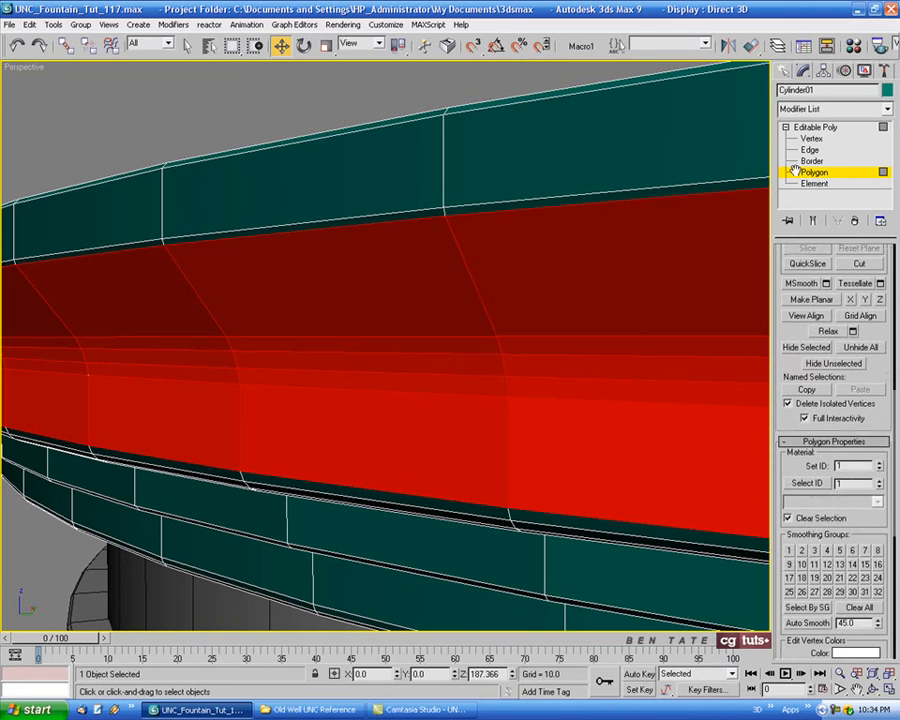
left_click(802, 549)
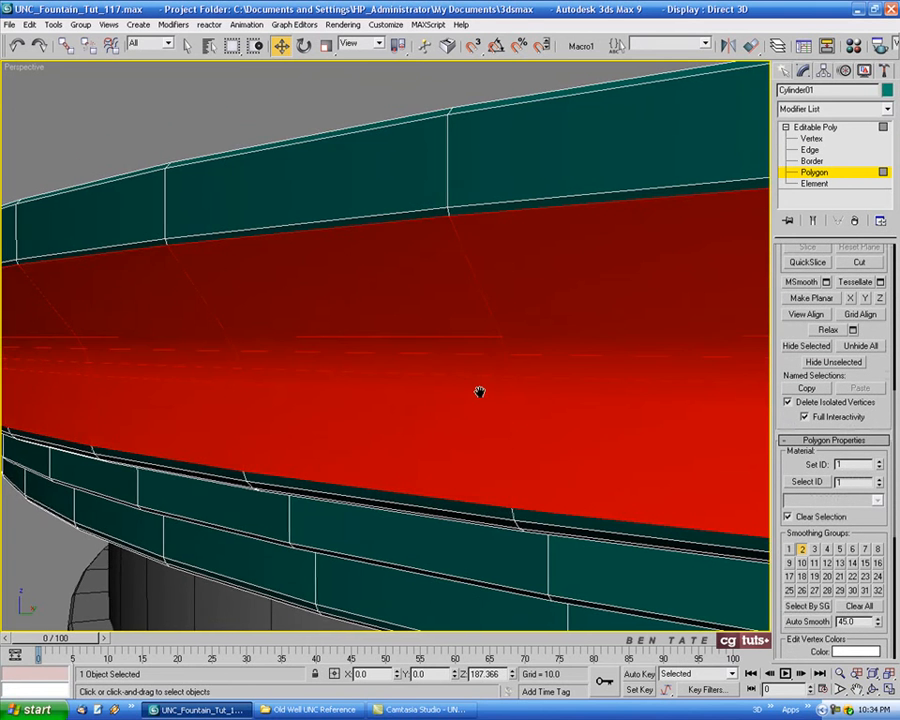
Select the polygon ring around the narrow band below the curved section and assign it to smoothing group 3.
mouse_move(480, 392)
middle_mouse_down("alt")
mouse_move(573, 362)
mouse_move(378, 154)
middle_mouse_up("alt")
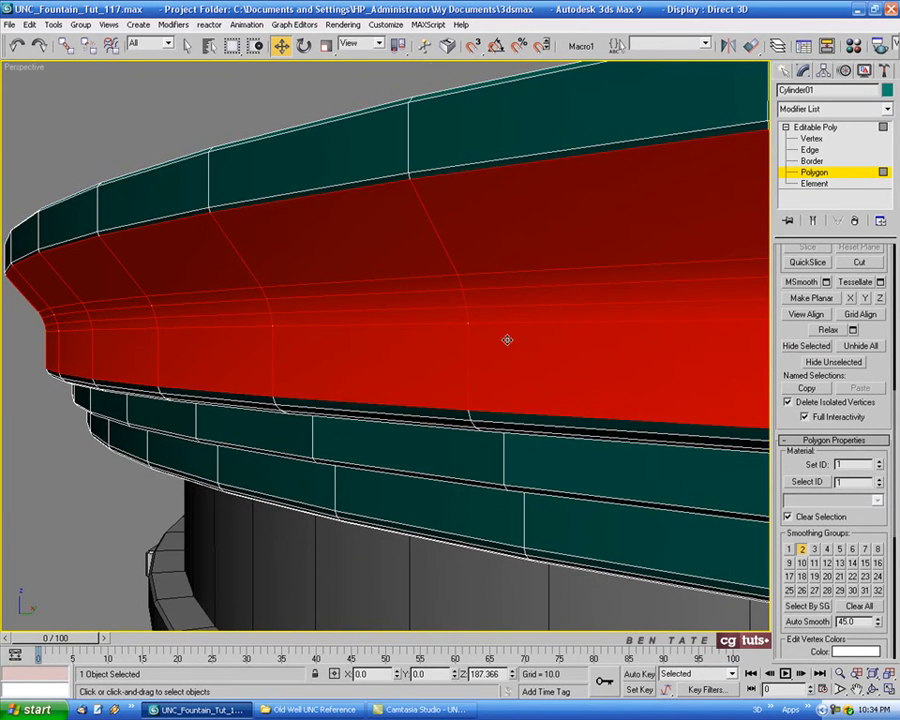
middle_click_drag(506, 338, 600, 262, "alt")
left_click(808, 149)
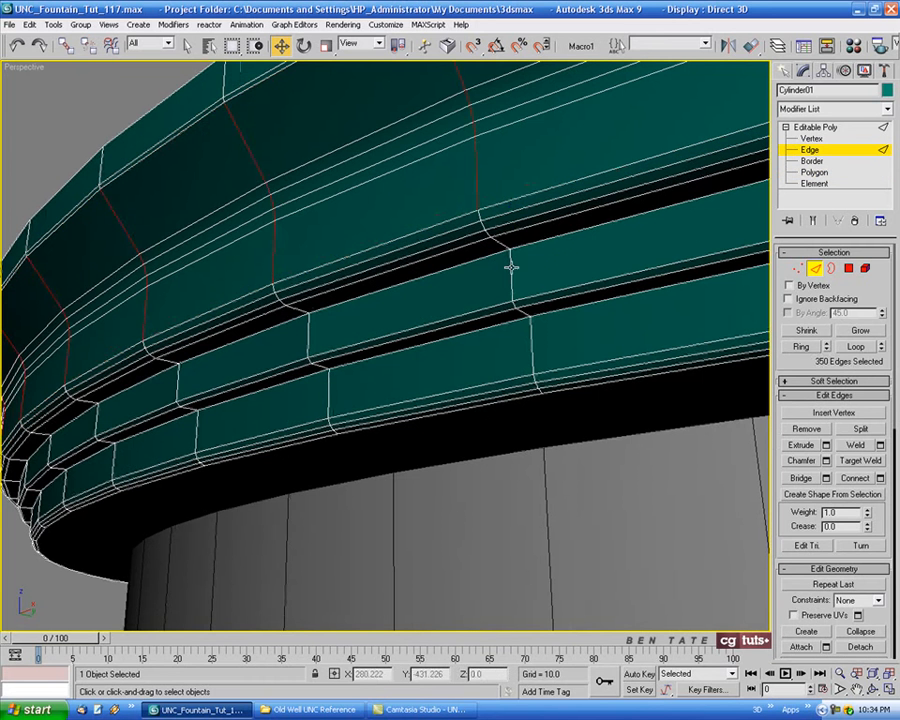
left_click(511, 267)
left_click(800, 346)
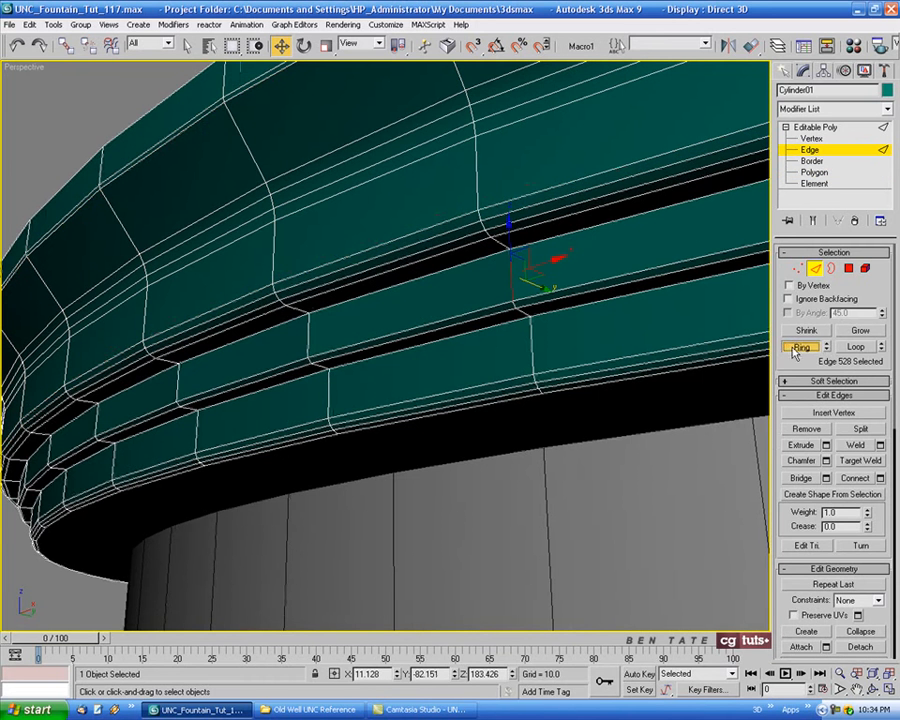
left_click(849, 268, "ctrl")
left_click(795, 545)
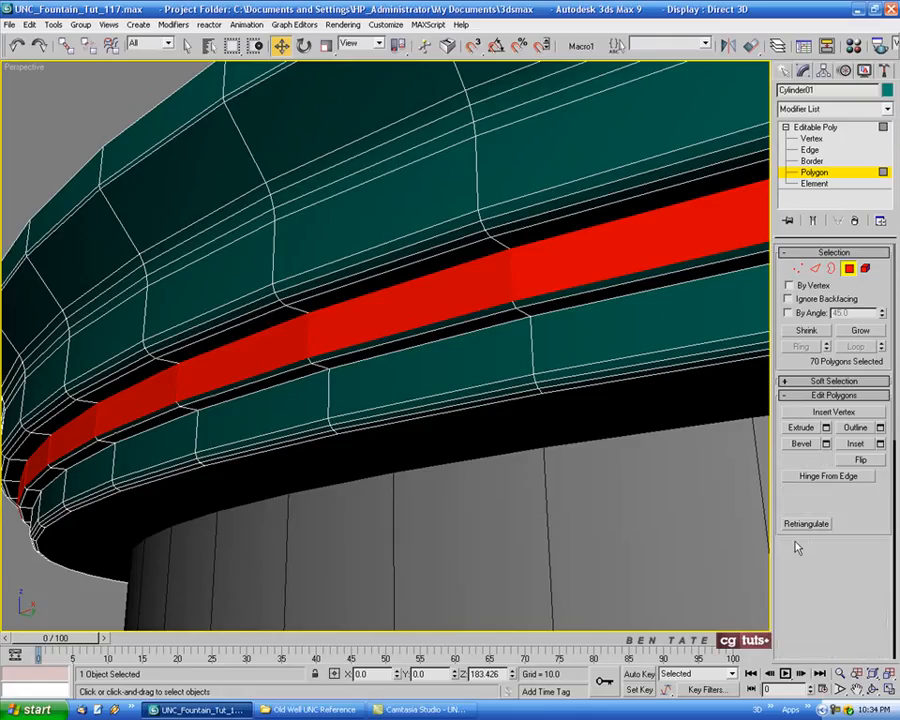
left_click(815, 395)
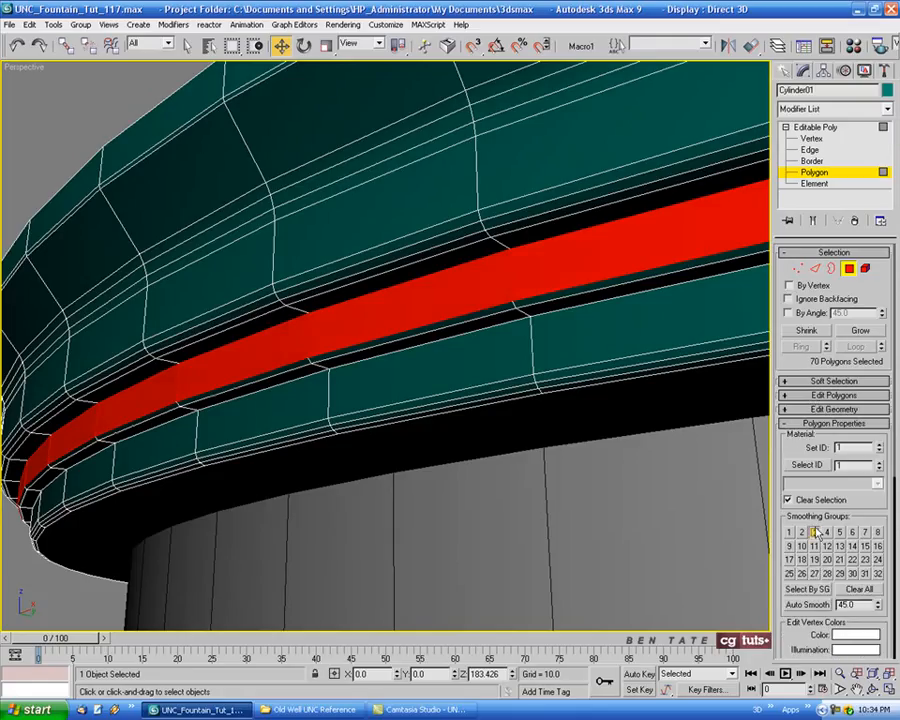
Select the polygon ring around the cornice's lowest vertical band and assign it to smoothing group 4.
left_click(815, 268)
left_click(529, 345)
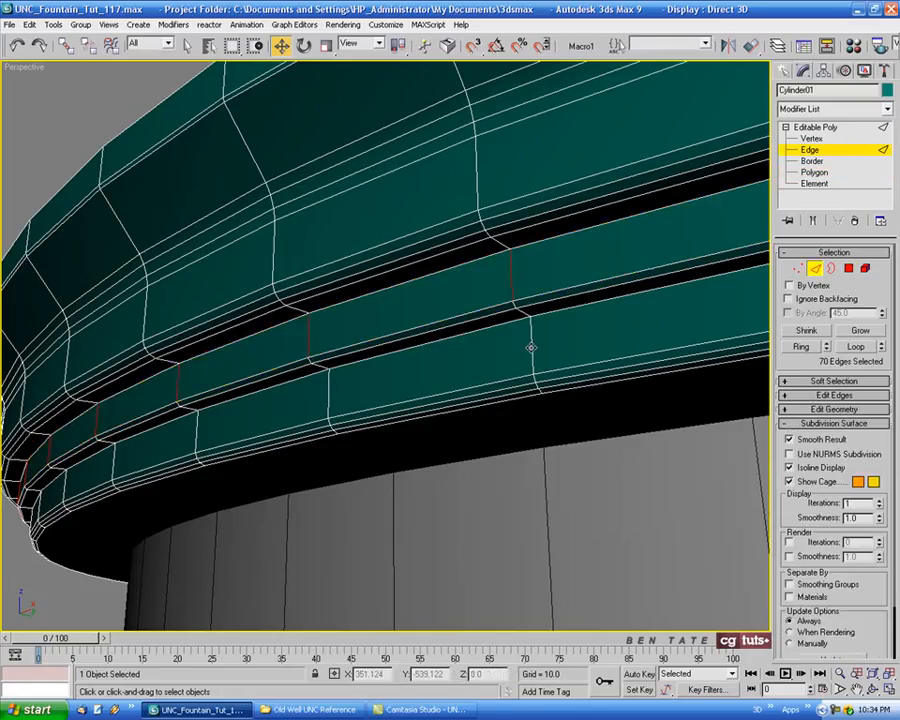
left_click(849, 268)
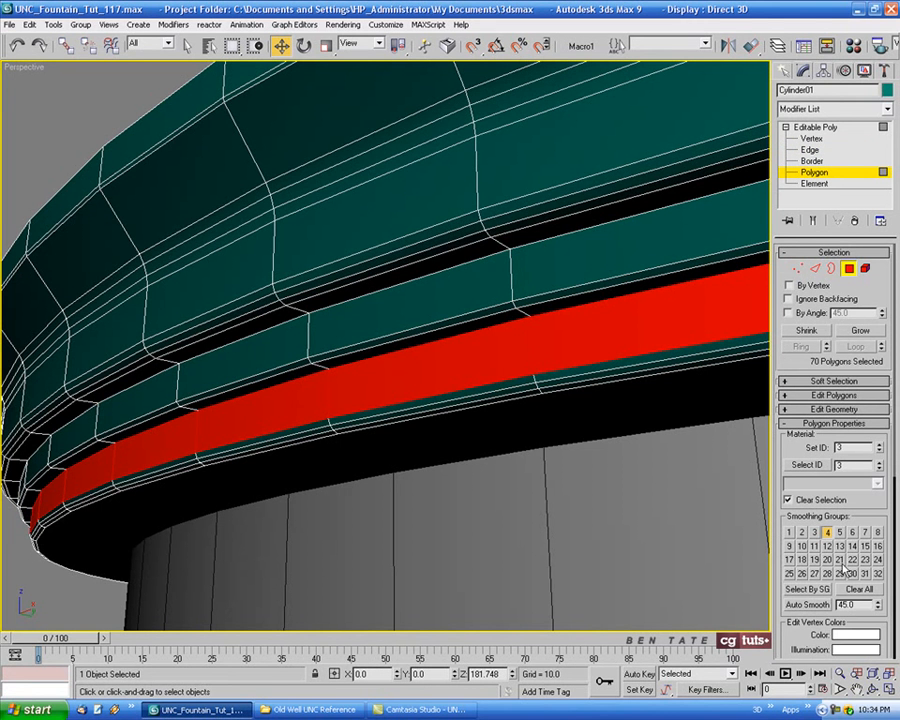
Return to edge selection and examine the smoothing of the bands and the chamfers between them with edged faces off and on.
middle_click_drag(590, 530, 588, 567)
middle_click_drag(620, 325, 615, 356)
left_click(815, 269)
middle_click_drag(580, 292, 580, 267)
key("F4")
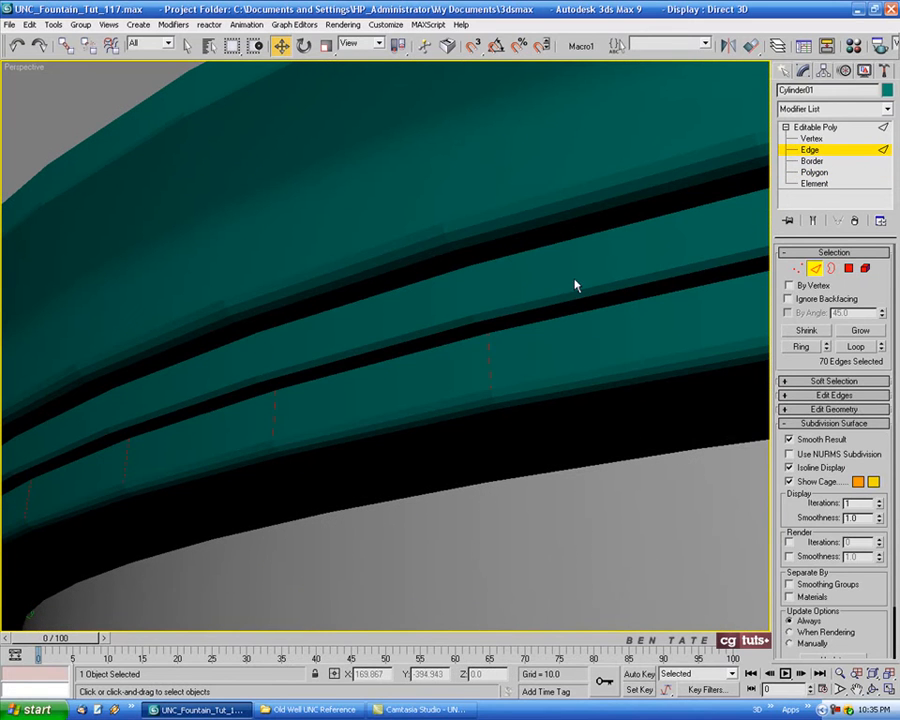
middle_click_drag(454, 249, 508, 253, "alt")
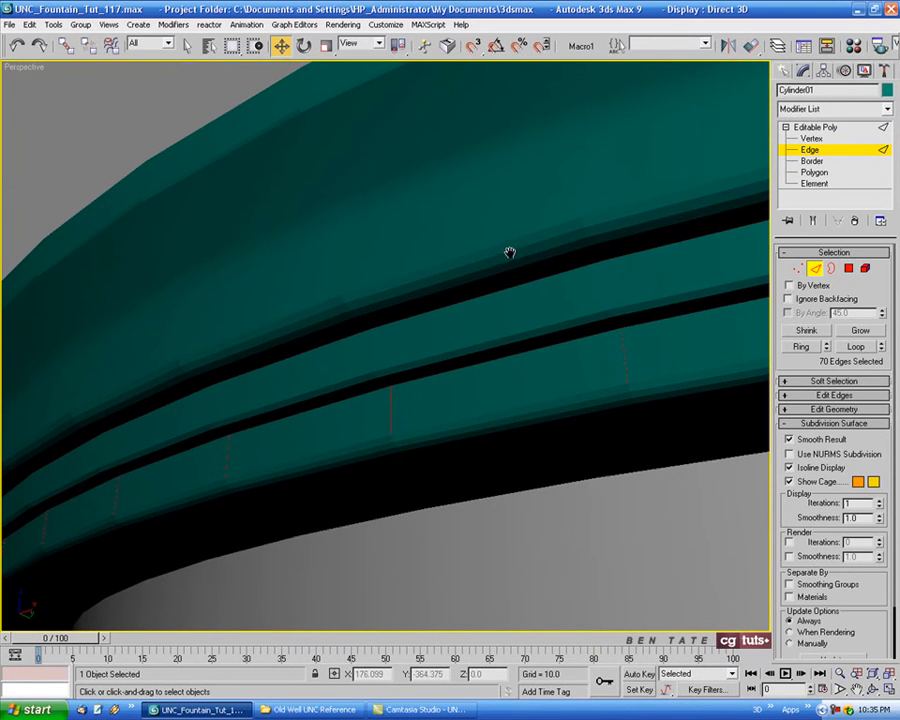
key("F4")
scroll(442, 335, "up", 8)
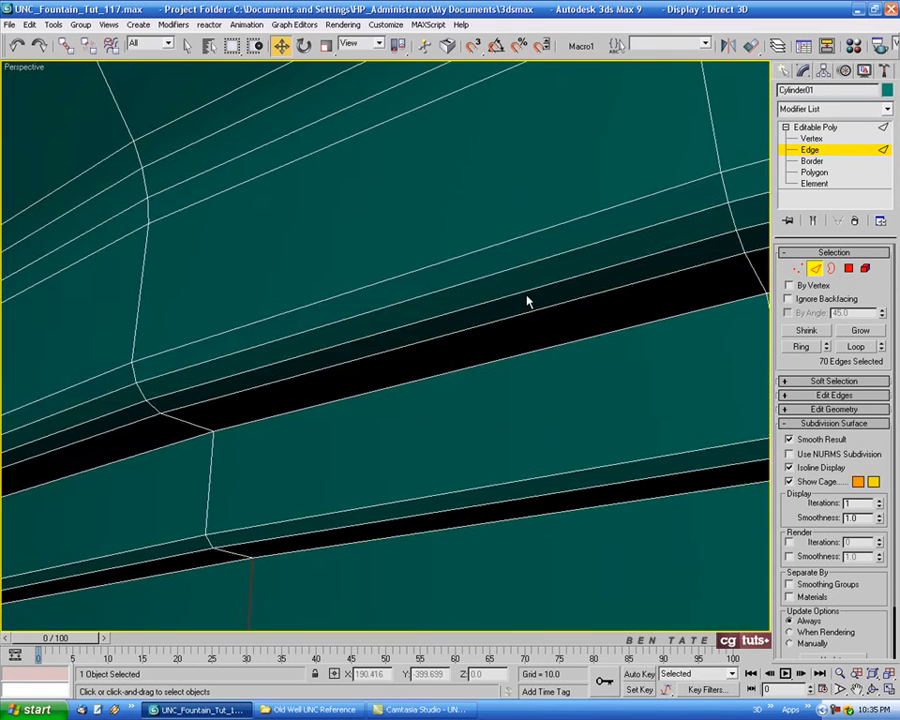
Select the three chamfer polygon rings at the lower edge of the vertical band beneath the curved section and assign them to smoothing group 5.
middle_click_drag(528, 302, 481, 214, "alt")
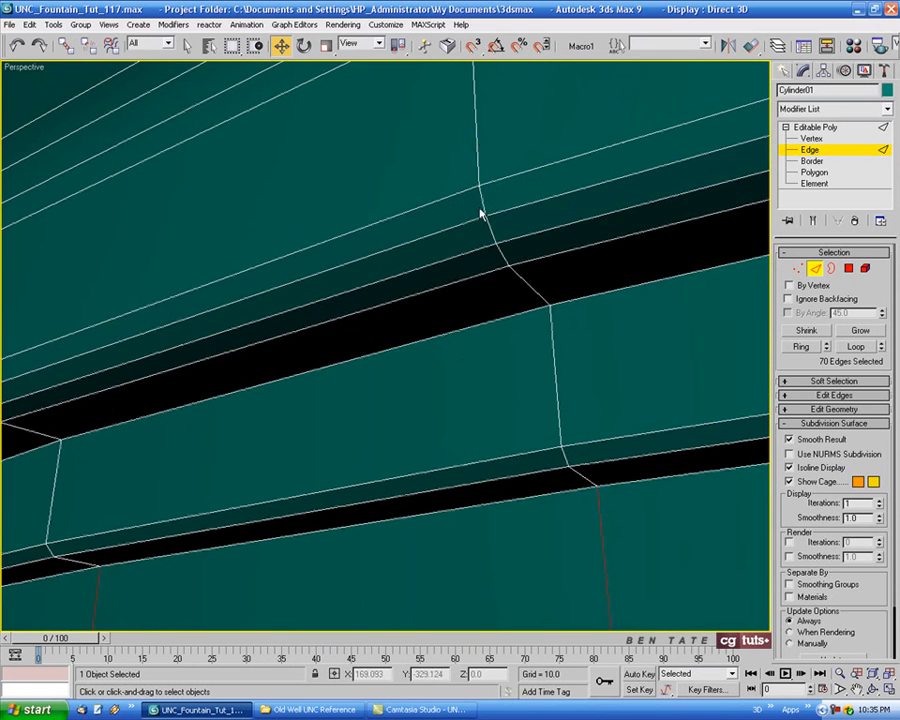
left_click(481, 202)
left_click(492, 236, "ctrl")
left_click(502, 253, "ctrl")
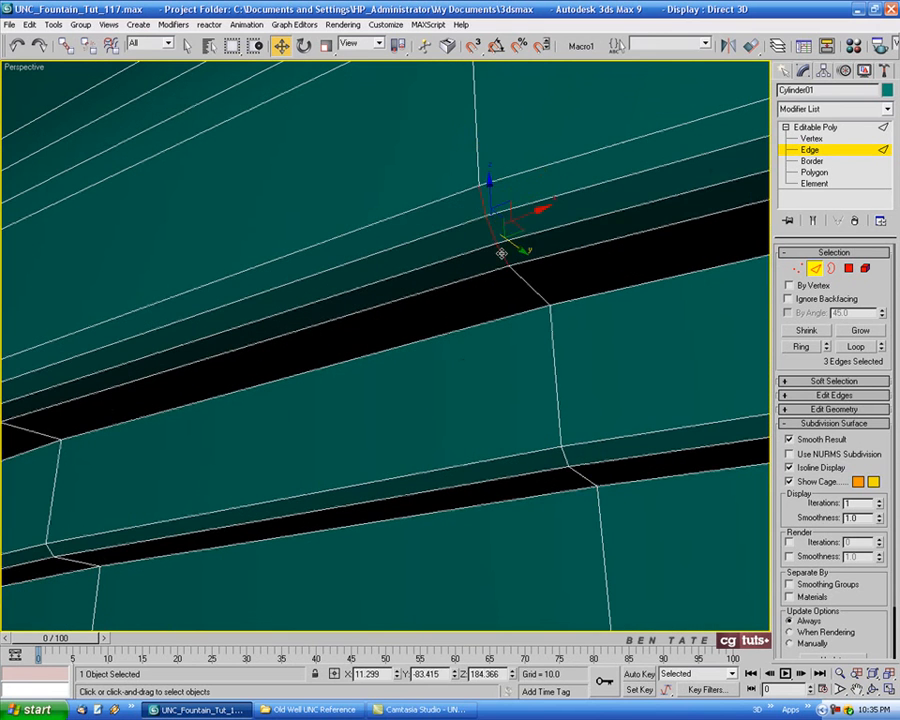
scroll(527, 284, "down", 8)
scroll(527, 284, "up", 10)
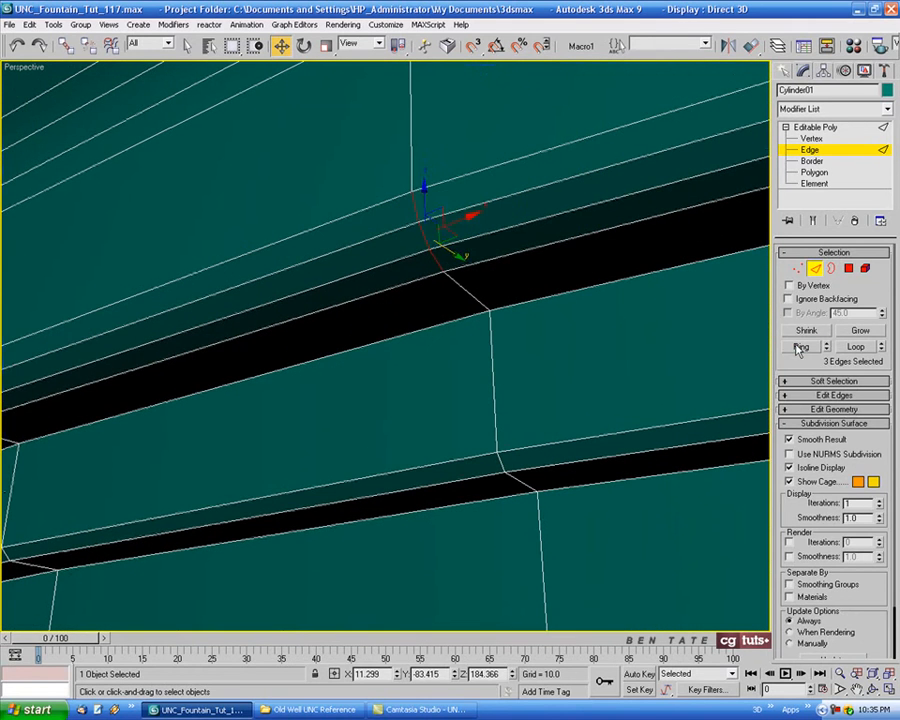
left_click(800, 348)
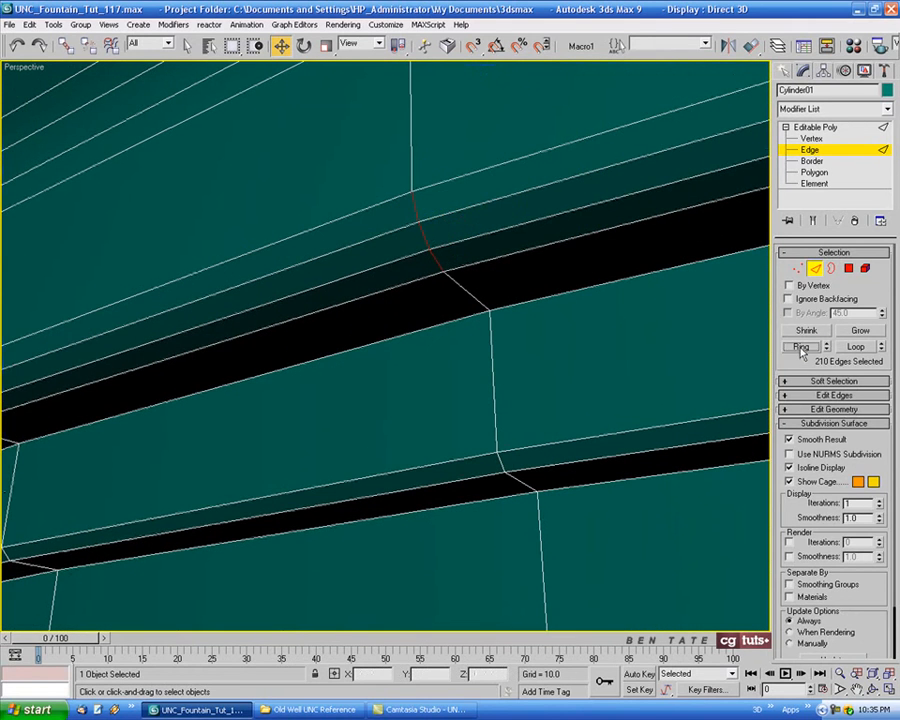
left_click(848, 268, "ctrl")
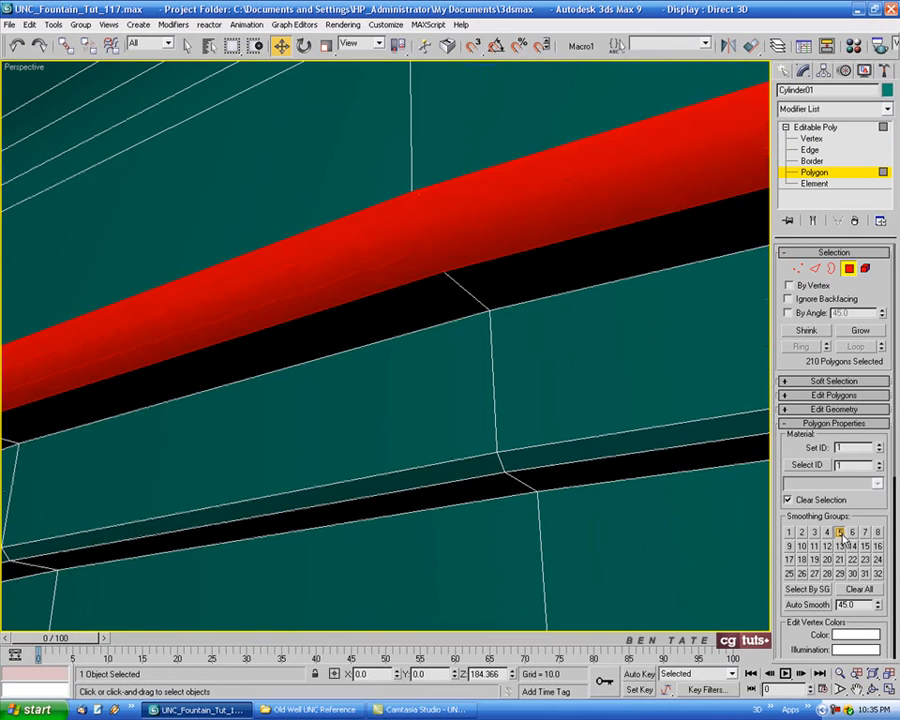
Select the three chamfer polygon rings at the bottom edge of the cornice's lowest band and assign them to smoothing group 6.
middle_click_drag(522, 446, 534, 340, "alt")
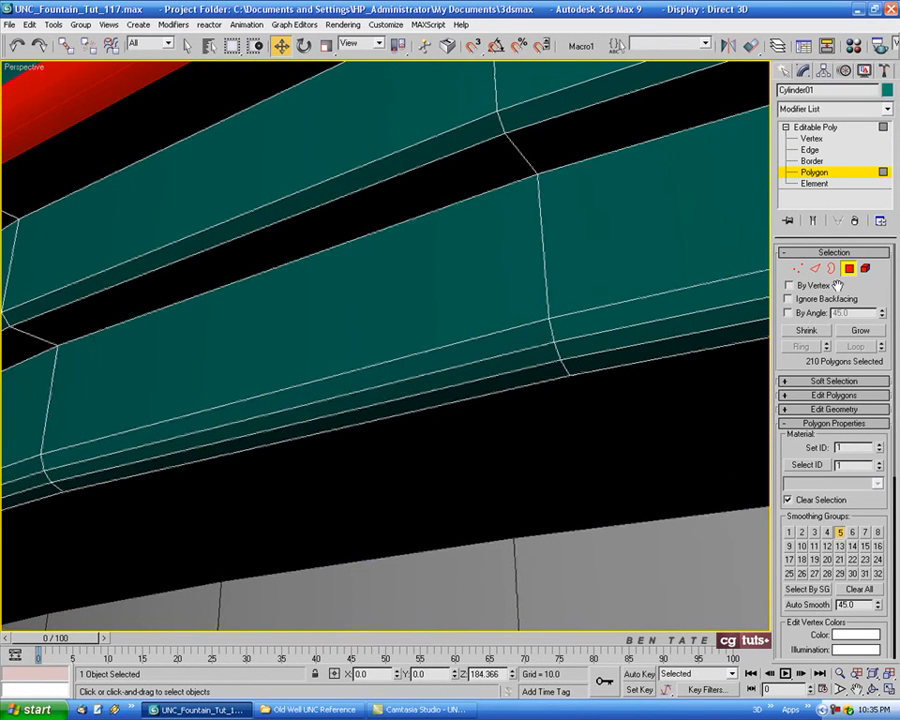
left_click(815, 268)
left_click(548, 332)
left_click(556, 352, "ctrl")
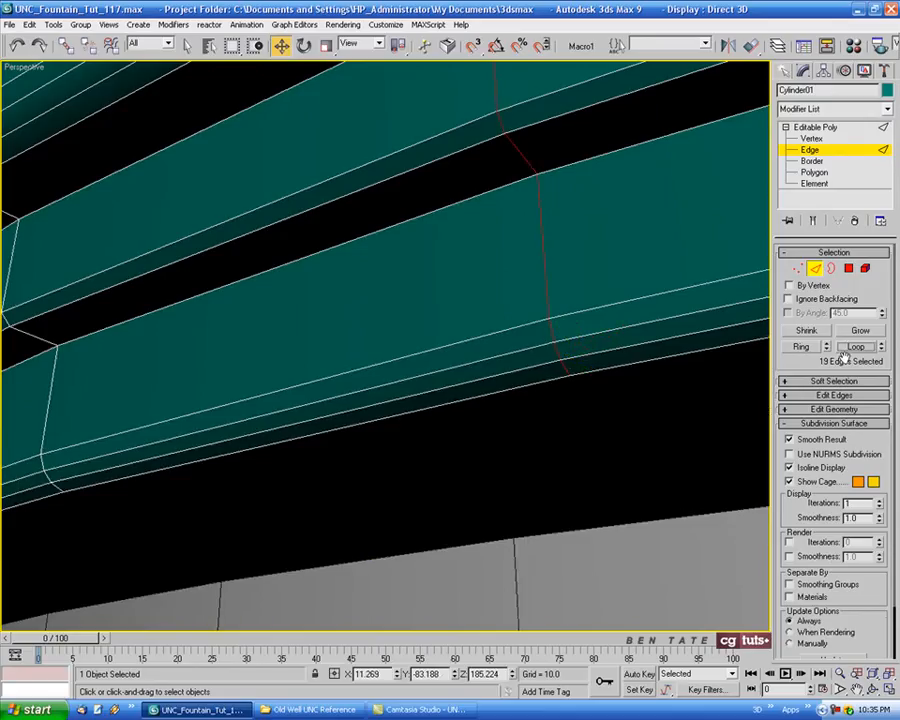
left_click(801, 346)
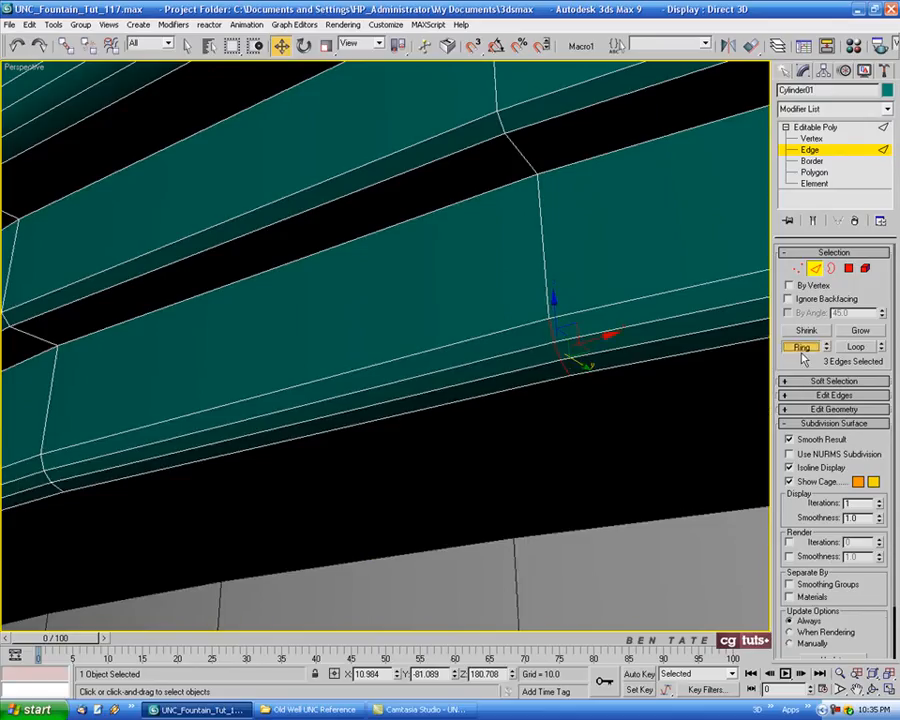
left_click(850, 270, "ctrl")
scroll(603, 428, "down", 6)
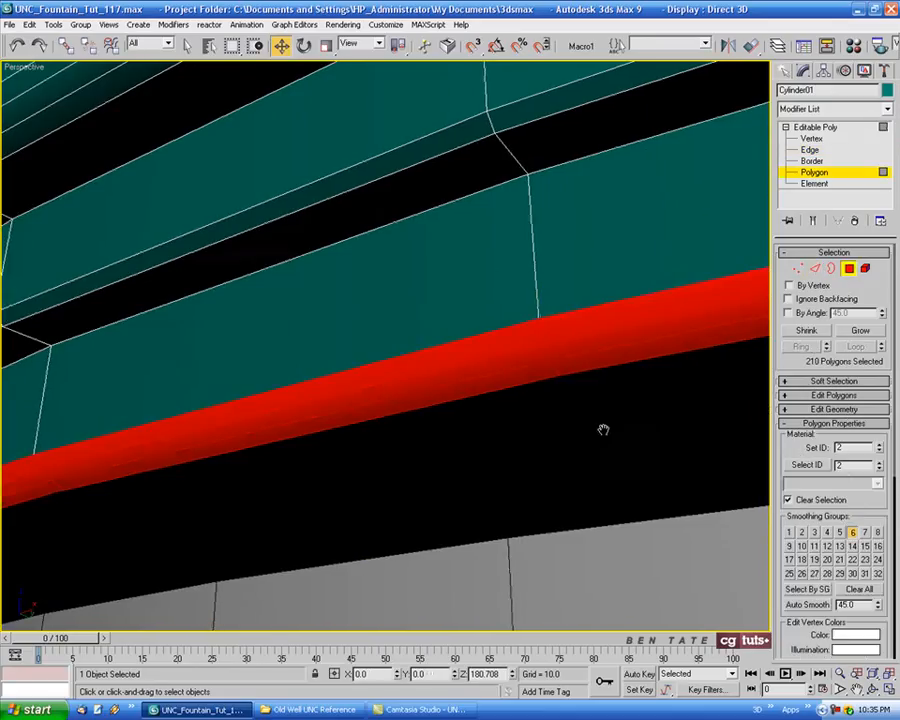
Show edged faces, select the narrow chamfer polygon ring between the cornice's top band and the curved section, and assign it to smoothing group 7.
scroll(535, 432, "down", 5)
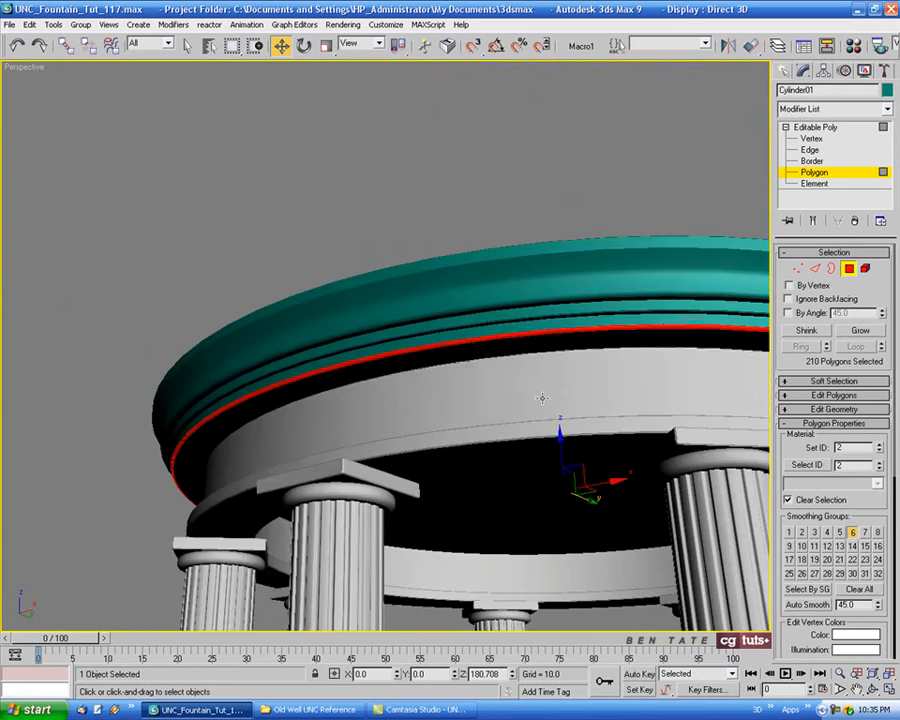
middle_click_drag(541, 398, 481, 271, "alt")
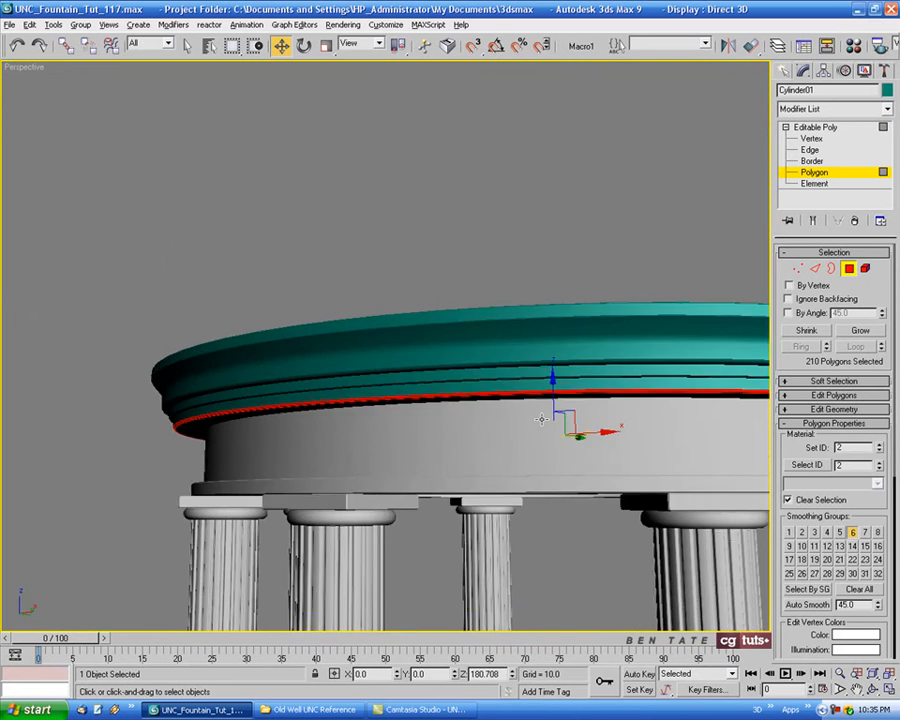
scroll(481, 271, "up", 5)
scroll(477, 279, "up", 5)
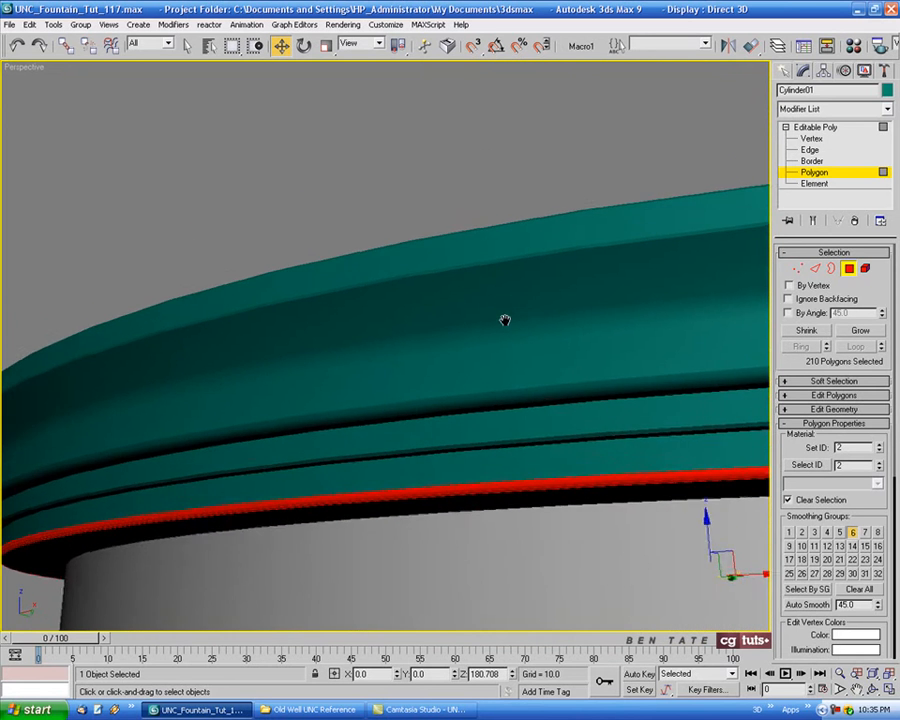
key("F4")
scroll(430, 292, "up", 6)
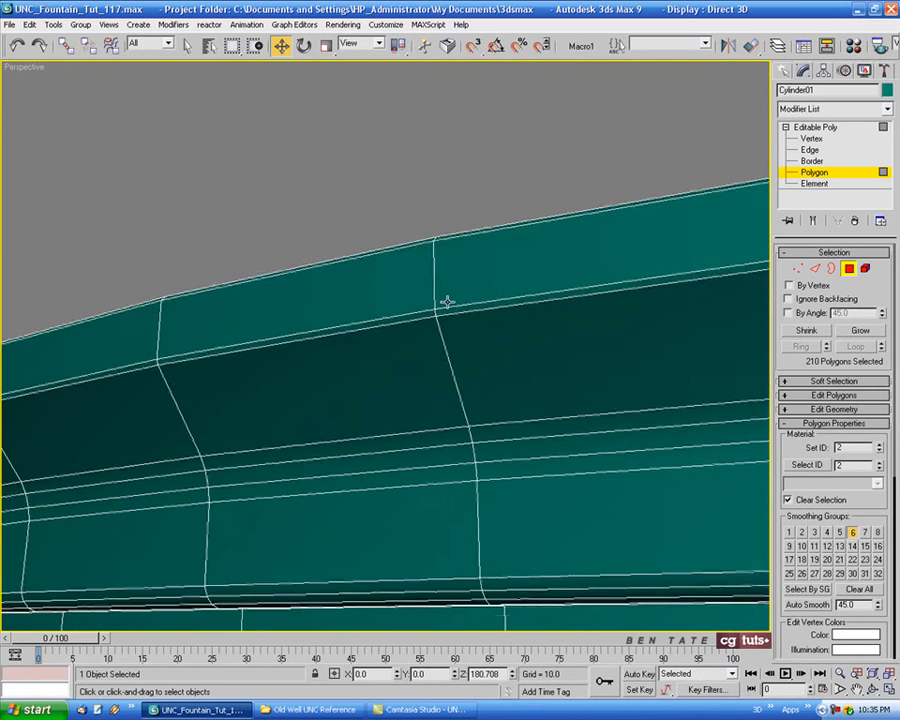
key("2")
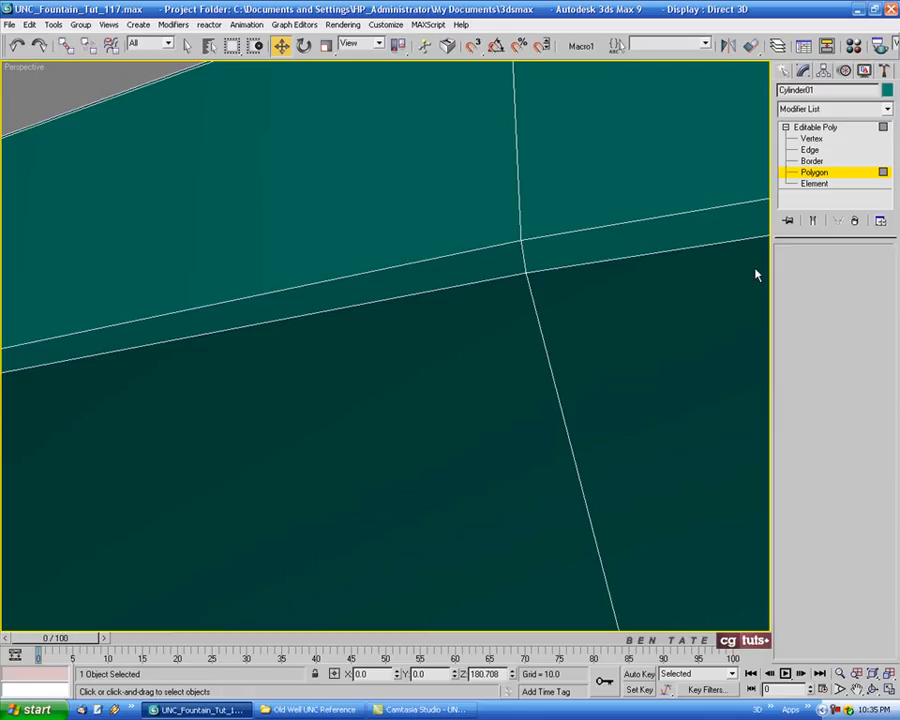
left_click(530, 258)
scroll(557, 297, "down", 5)
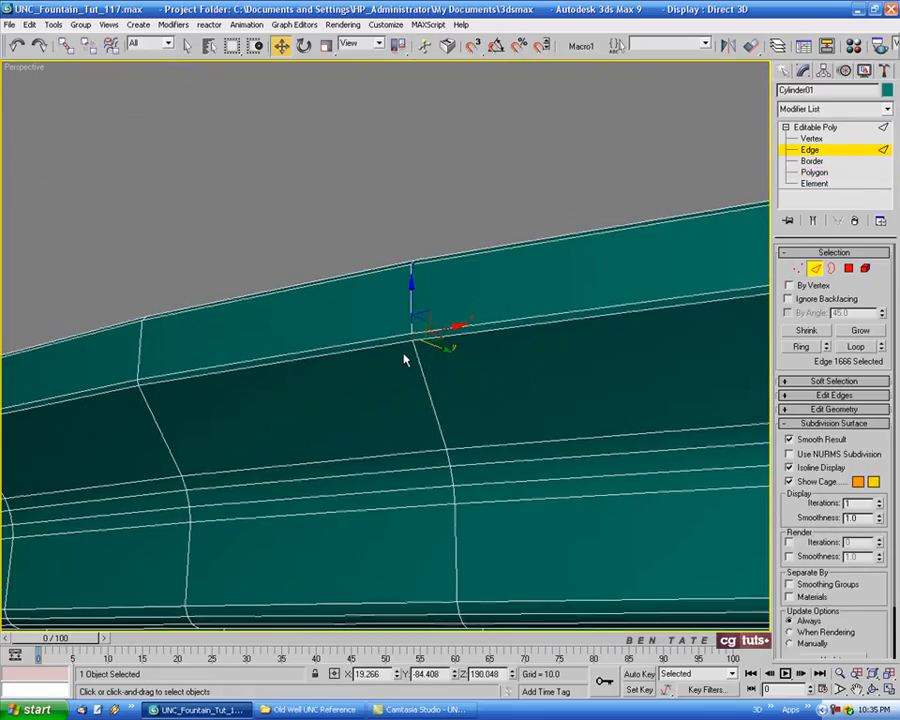
scroll(446, 331, "up", 3)
left_click(799, 347)
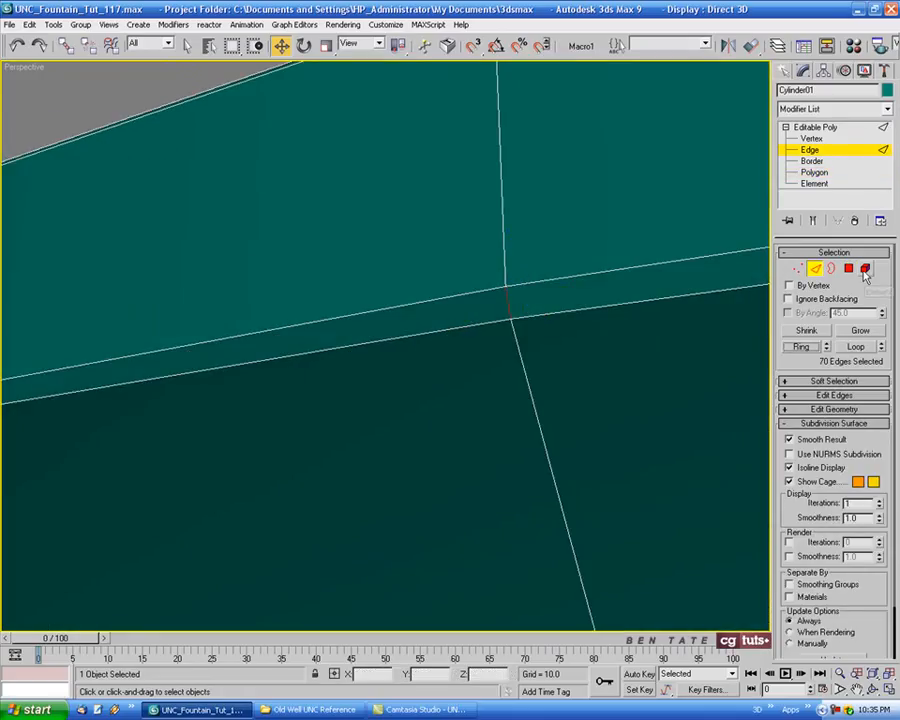
left_click(848, 268, "ctrl")
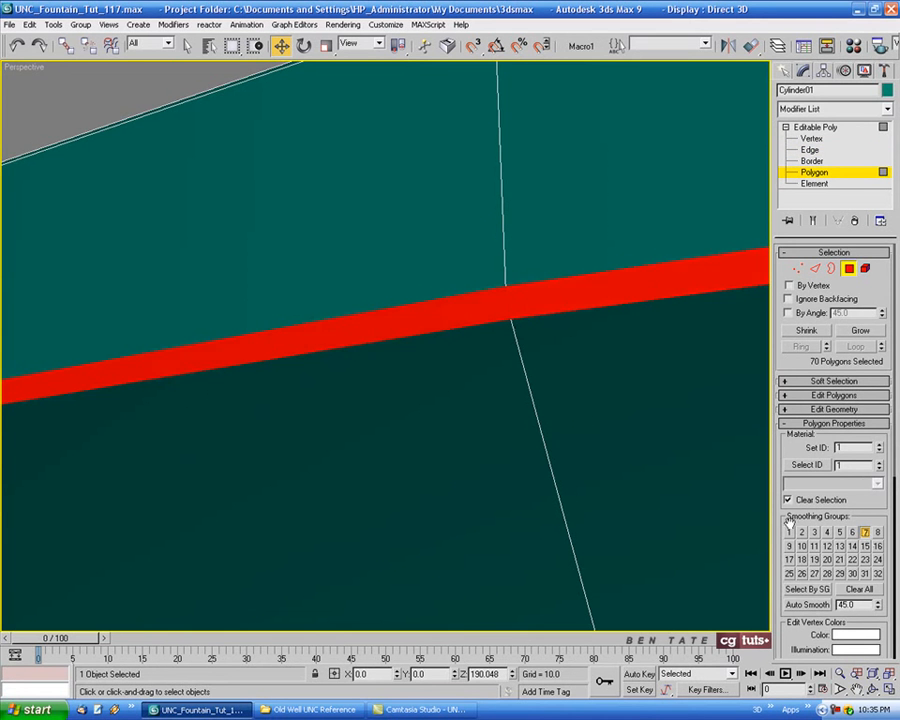
Leave polygon selection and examine the shading of the whole cornice and structure with edged faces off.
scroll(562, 410, "up", 2)
scroll(562, 410, "down", 6)
middle_click_drag(562, 412, 561, 369)
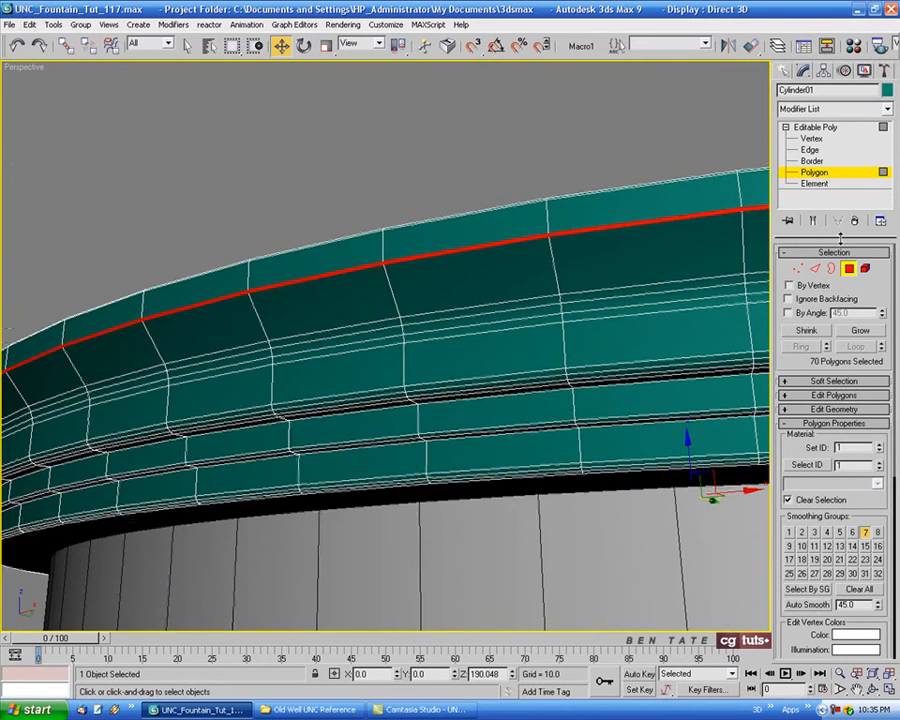
left_click(849, 269)
scroll(600, 440, "down", 4)
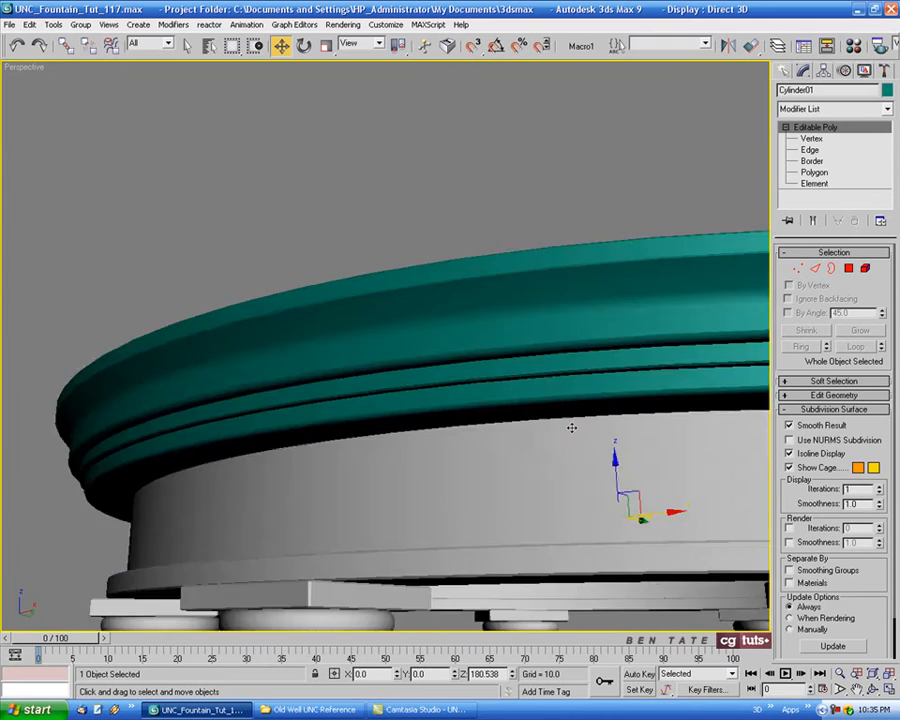
middle_click_drag(565, 418, 446, 247, "alt")
scroll(554, 412, "down", 3)
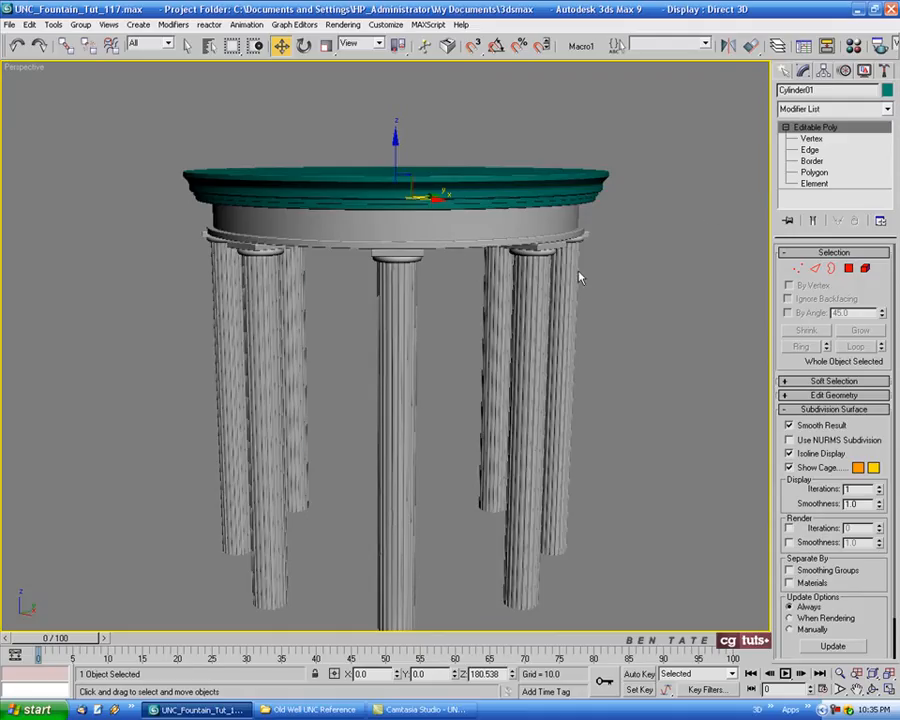
Set the cornice's object color to black and assign the 01 - Default material to it.
left_click(887, 90)
left_click(557, 391)
left_click(521, 433)
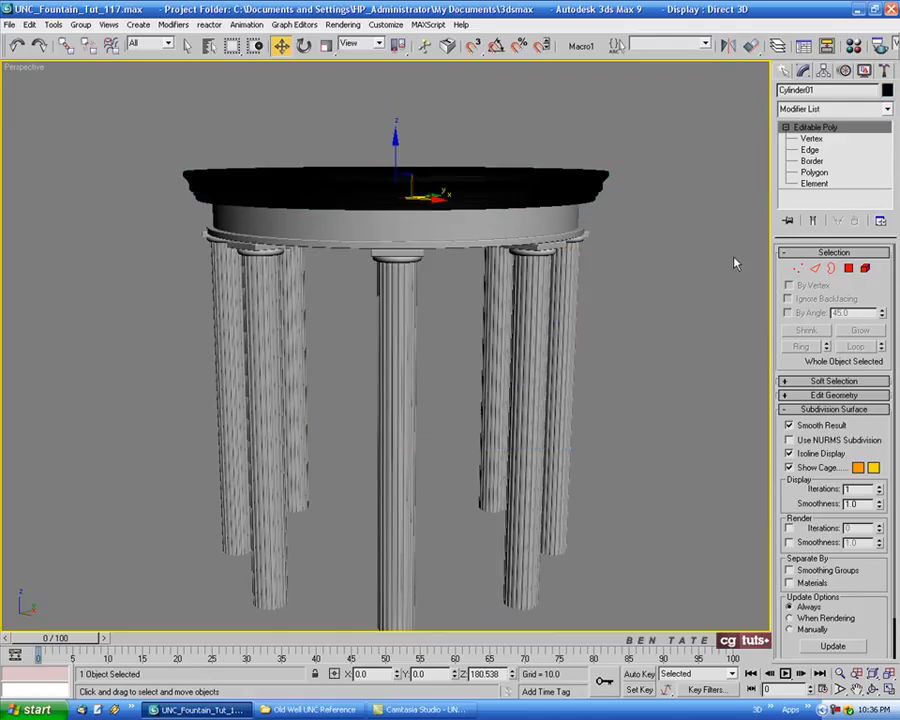
middle_click_drag(735, 257, 633, 398, "alt")
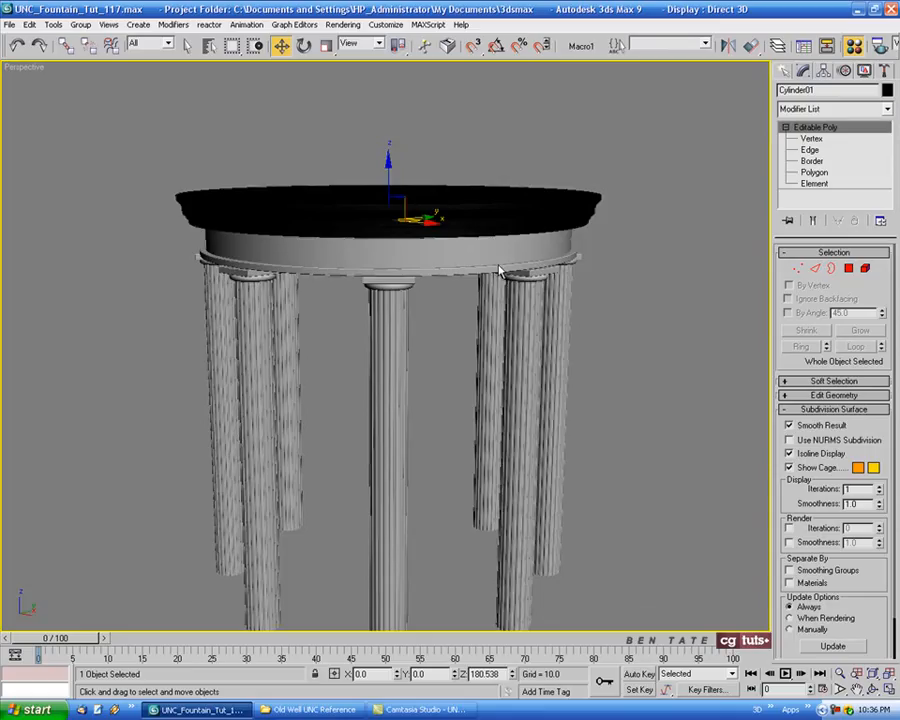
key("m")
left_click(132, 272)
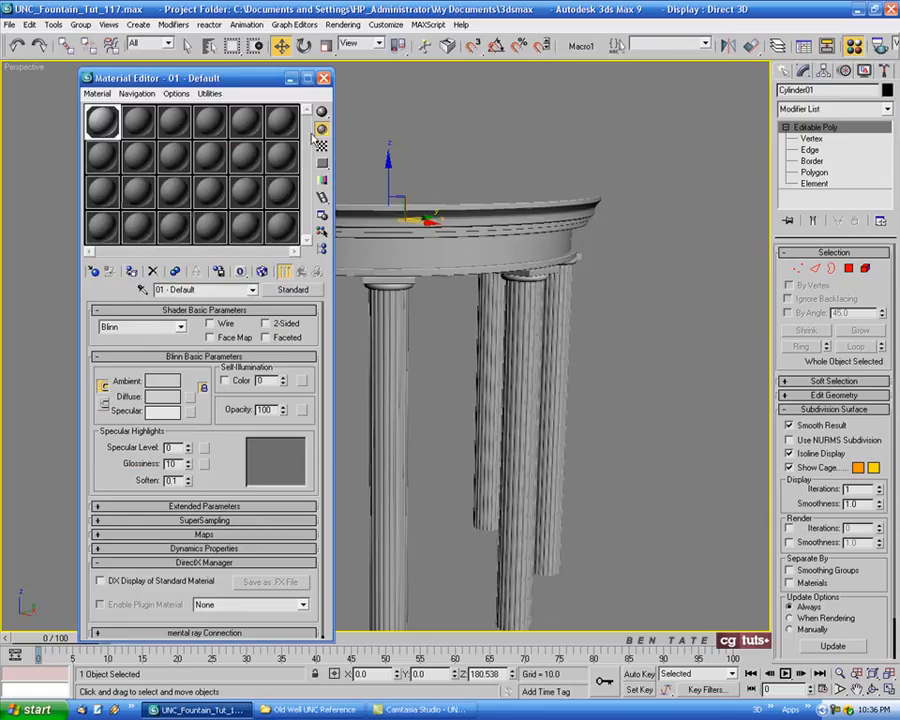
left_click(323, 79)
Rename the cornice object as Top Detail and unhide all hidden objects in the scene.
left_click(805, 90)
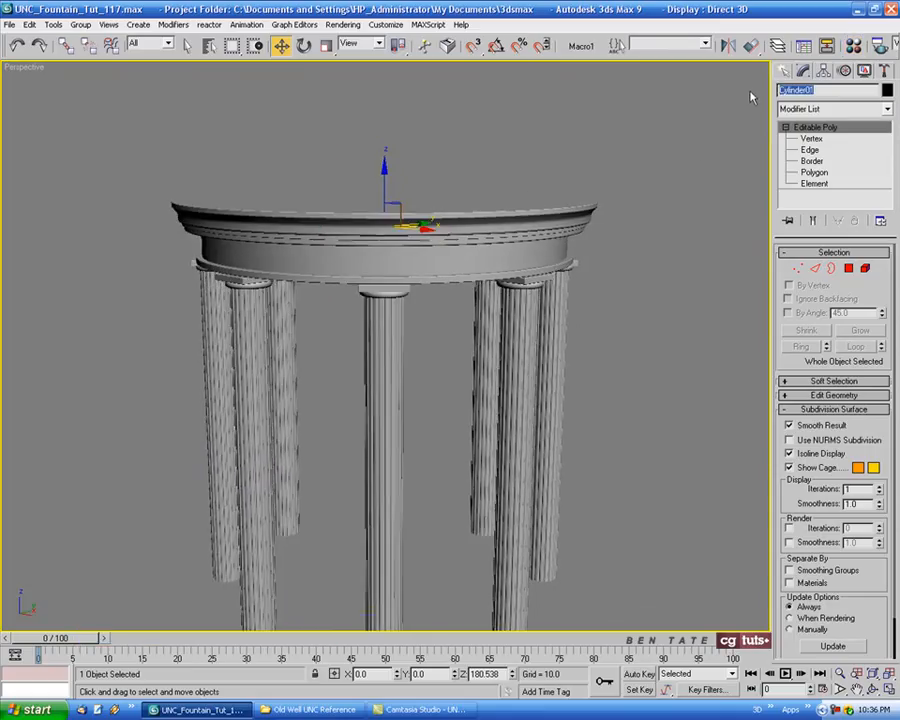
type("Top Detail")
middle_click_drag(605, 251, 582, 225)
right_click(582, 222)
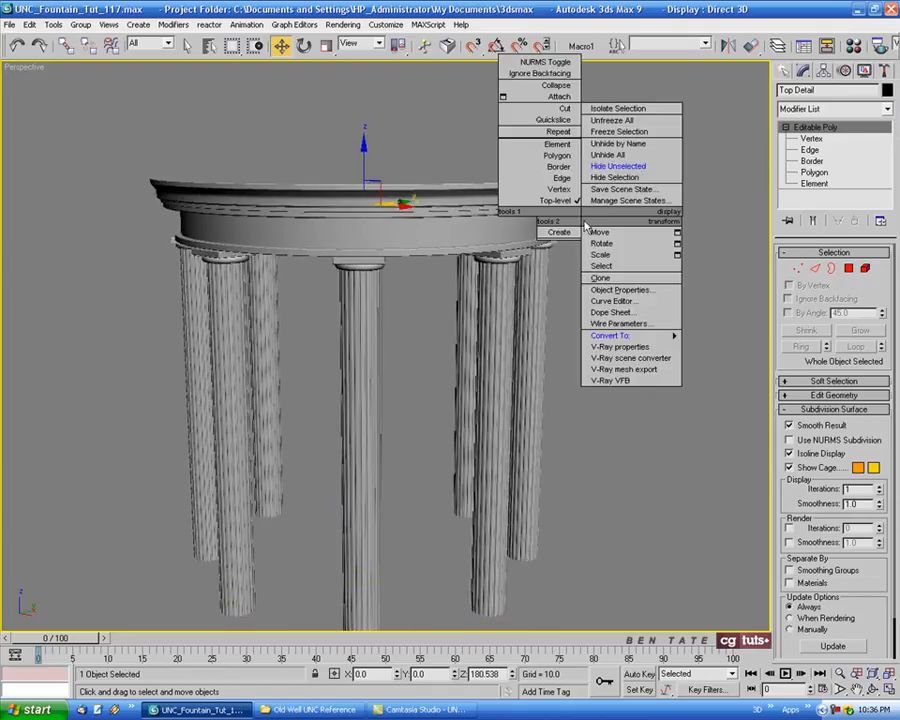
left_click(617, 156)
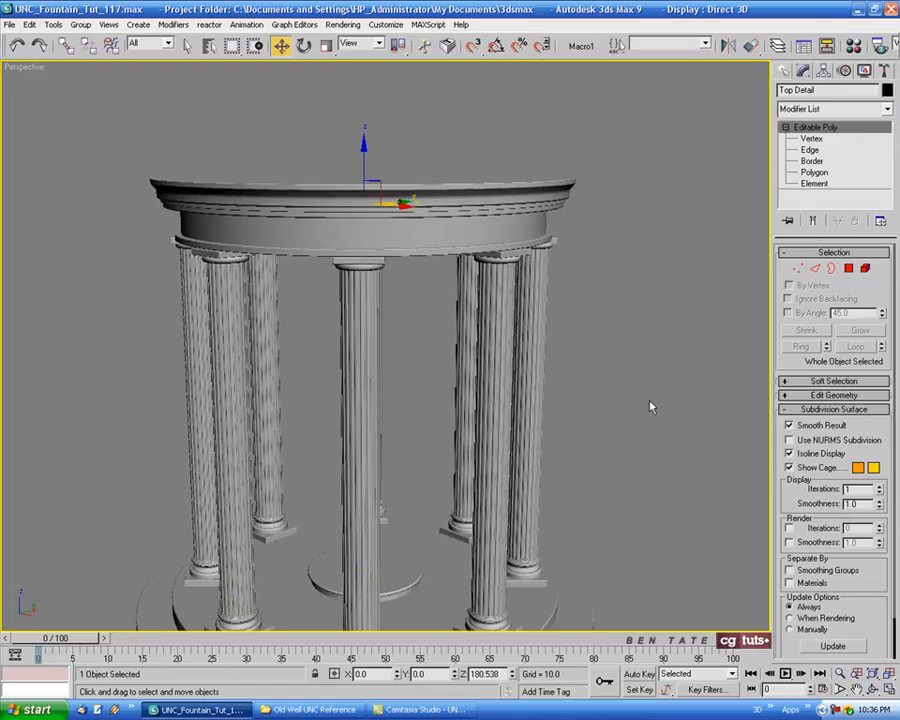
Show edged faces and all four viewports, and check the cornice's absolute coordinates in the Move Transform Type-In.
key("F4")
middle_click_drag(592, 327, 606, 383)
key("alt+w")
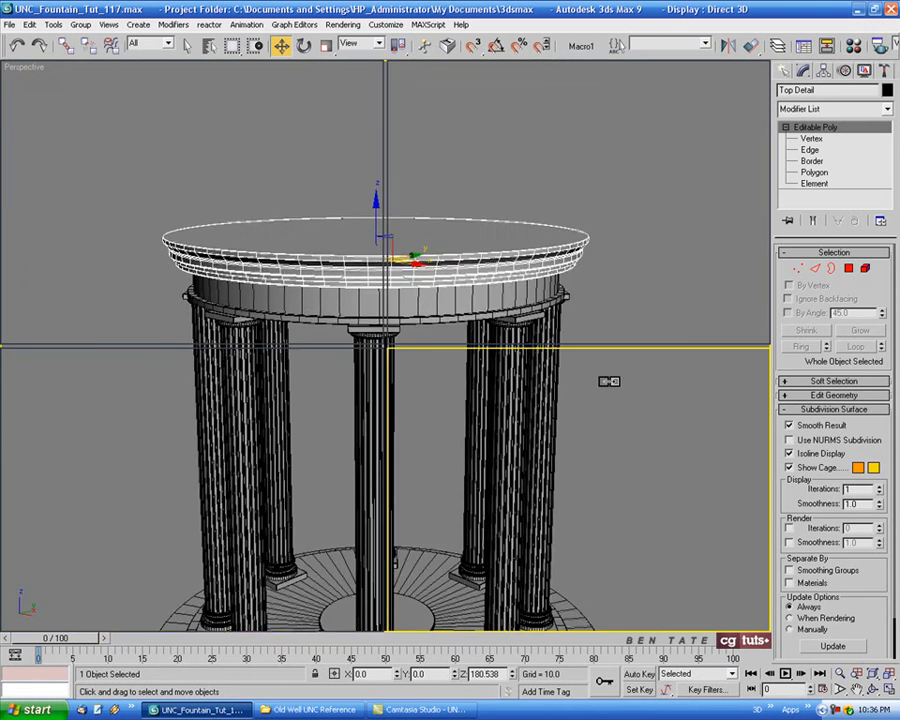
right_click(316, 232)
right_click(283, 47)
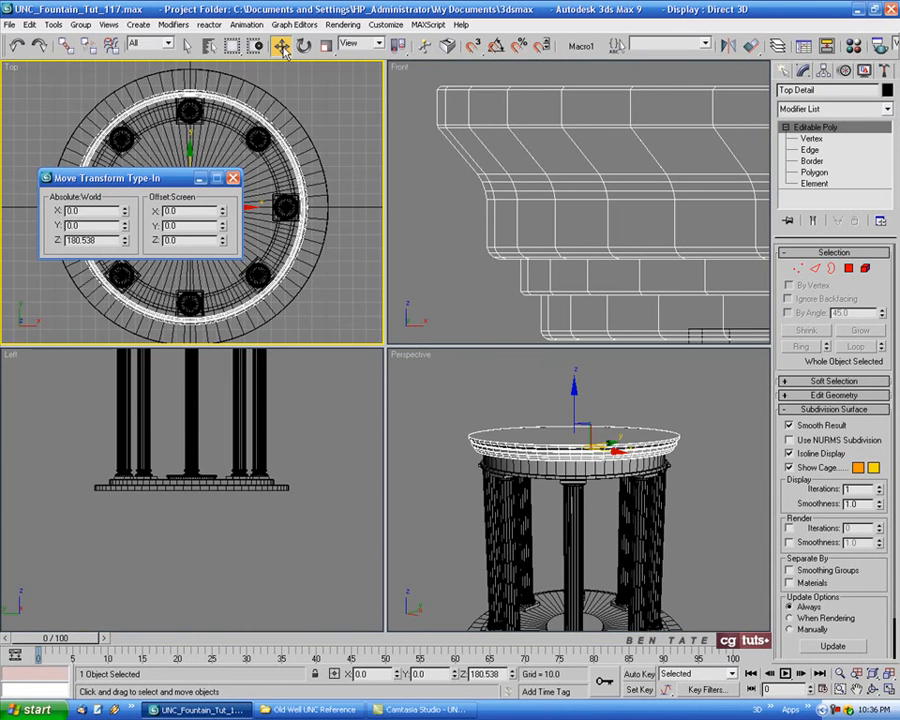
left_click(236, 179)
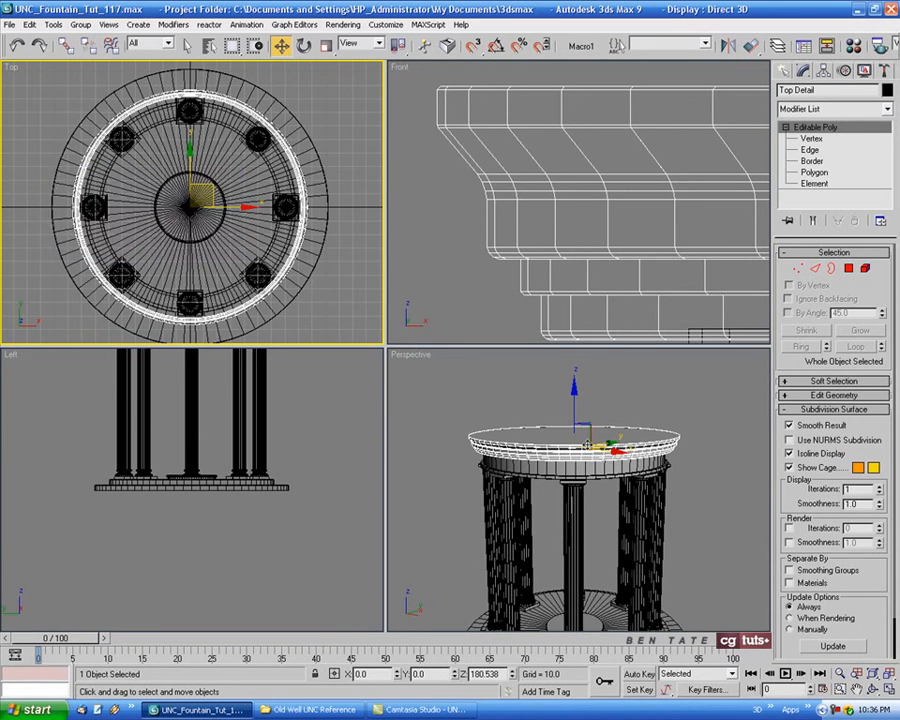
Maximize the Perspective view, deselect the cornice and examine the complete structure from several angles.
right_click(610, 450)
key("alt+w")
left_click(611, 451)
middle_click_drag(592, 397, 637, 287)
scroll(614, 288, "down", 3)
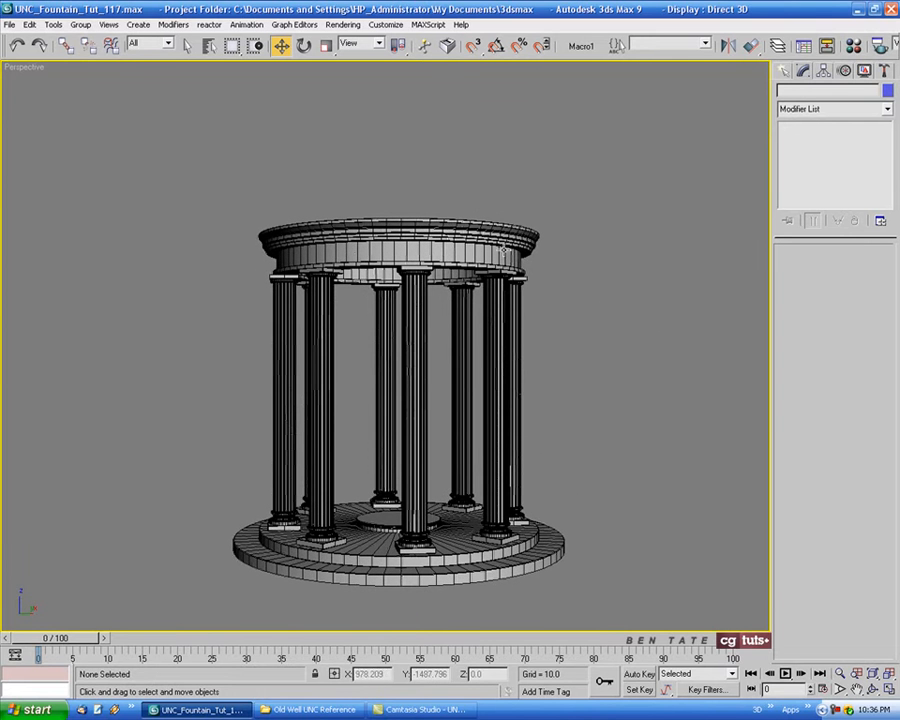
middle_click_drag(557, 297, 472, 494, "alt")
middle_click_drag(480, 425, 444, 386, "alt")
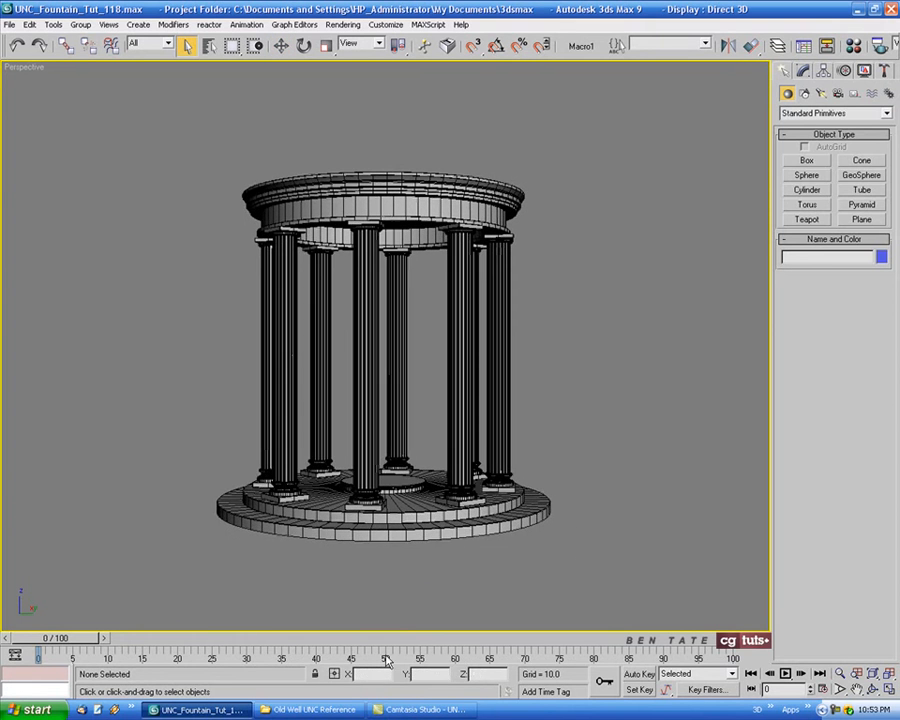
Switch to the Old Well UNC Reference folder, examine the domed roof in the reference photos, and return to the 3ds Max scene.
left_click(312, 709)
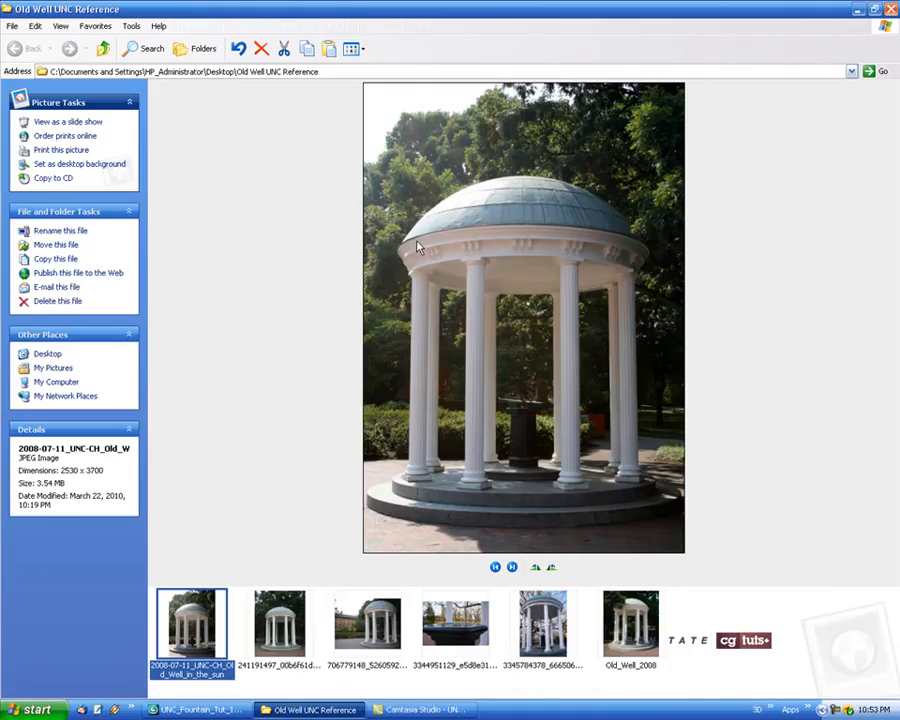
left_click(302, 612)
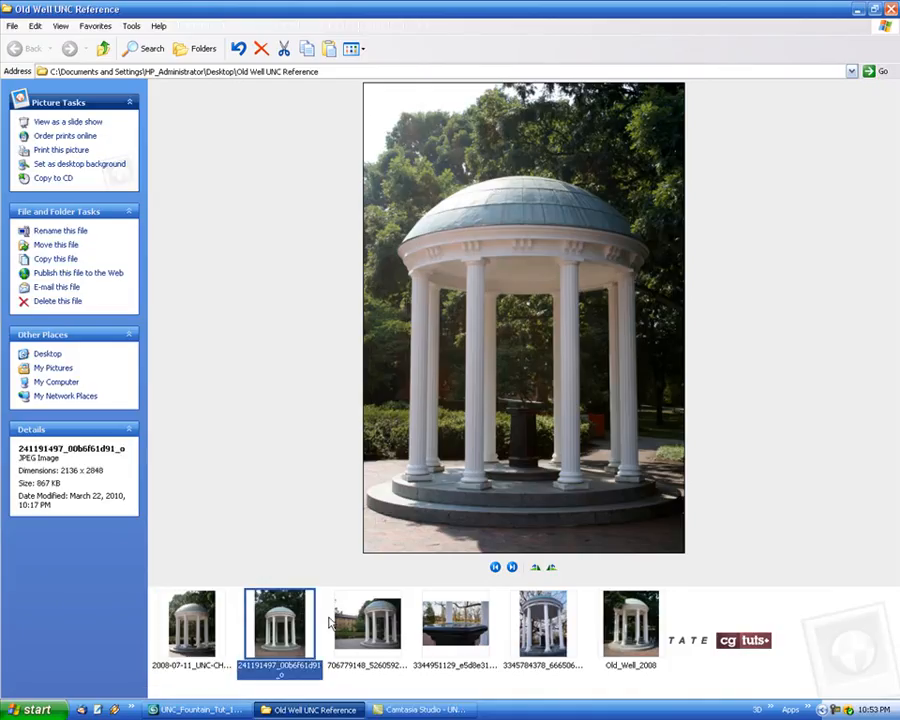
left_click(378, 622)
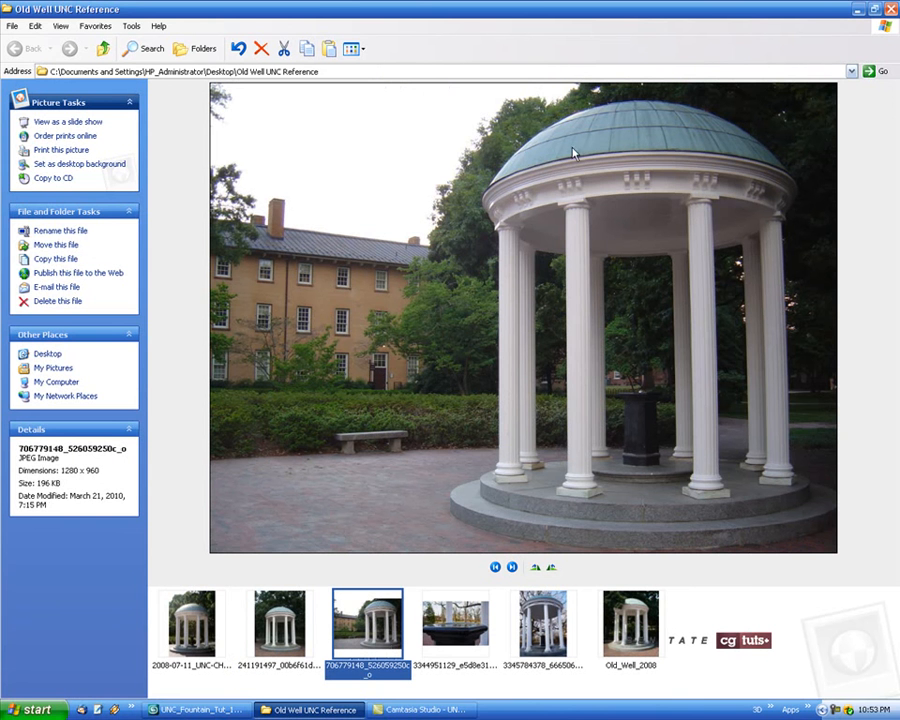
left_click(220, 713)
middle_click_drag(522, 404, 527, 422, "alt")
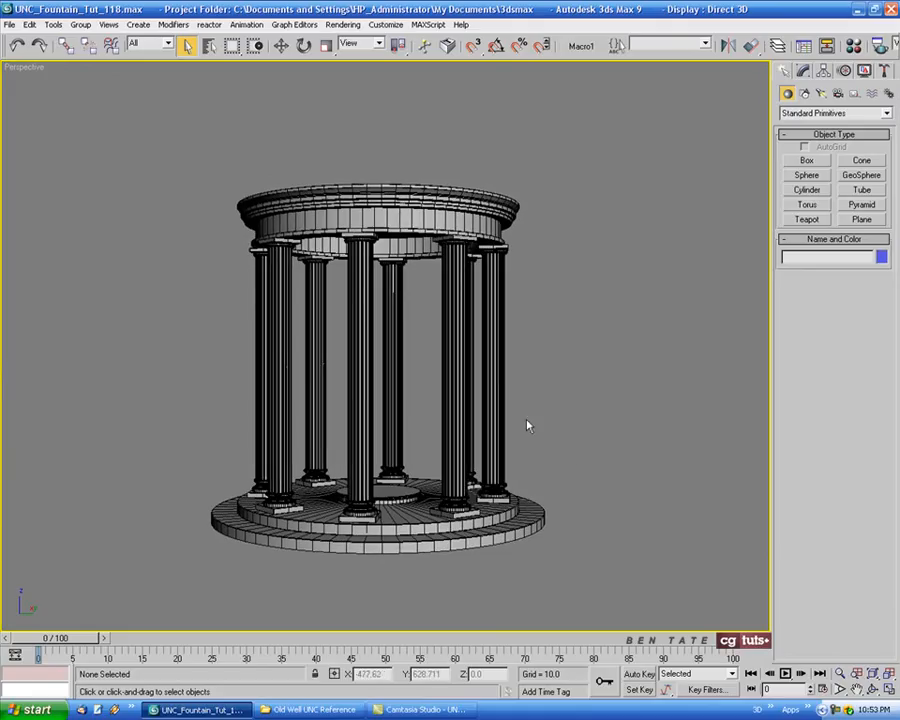
key("alt+w")
right_click(258, 226)
key("alt+w")
mouse_move(549, 380)
middle_mouse_down()
mouse_move(533, 363)
mouse_move(535, 372)
middle_mouse_up()
left_click(806, 175)
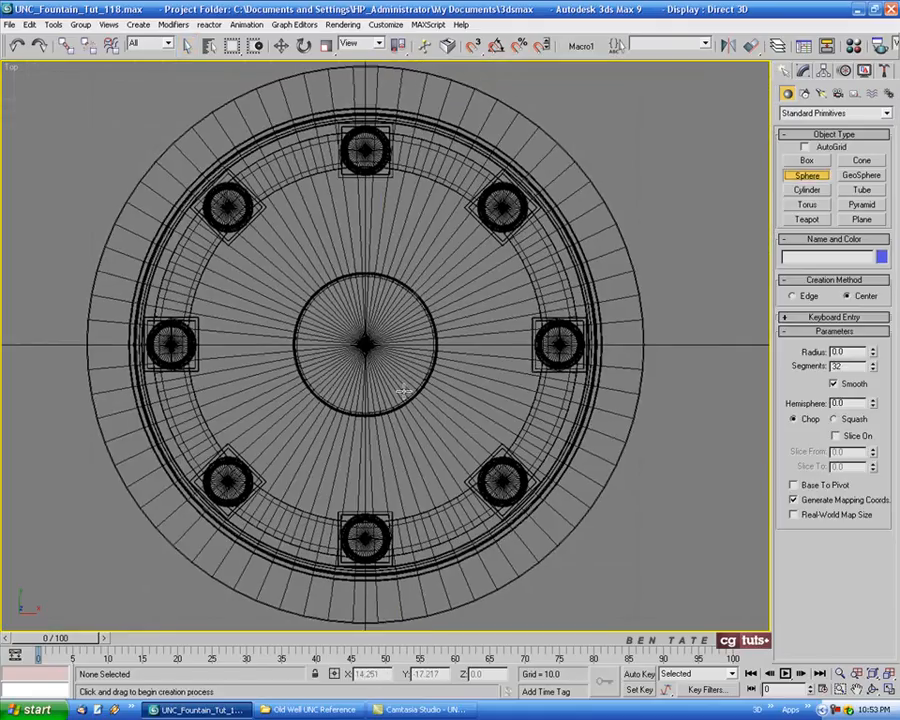
middle_click_drag(382, 372, 394, 384)
key("w")
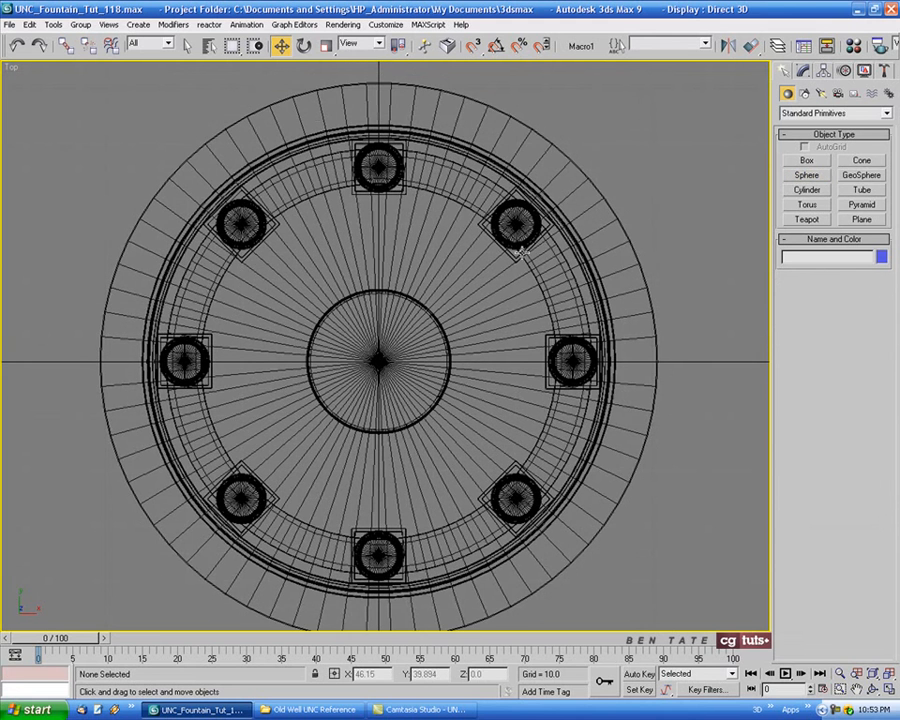
Select the Top Detail cornice in the Front view and hide all unselected objects.
key("alt+w")
left_click(663, 201)
key("alt+w")
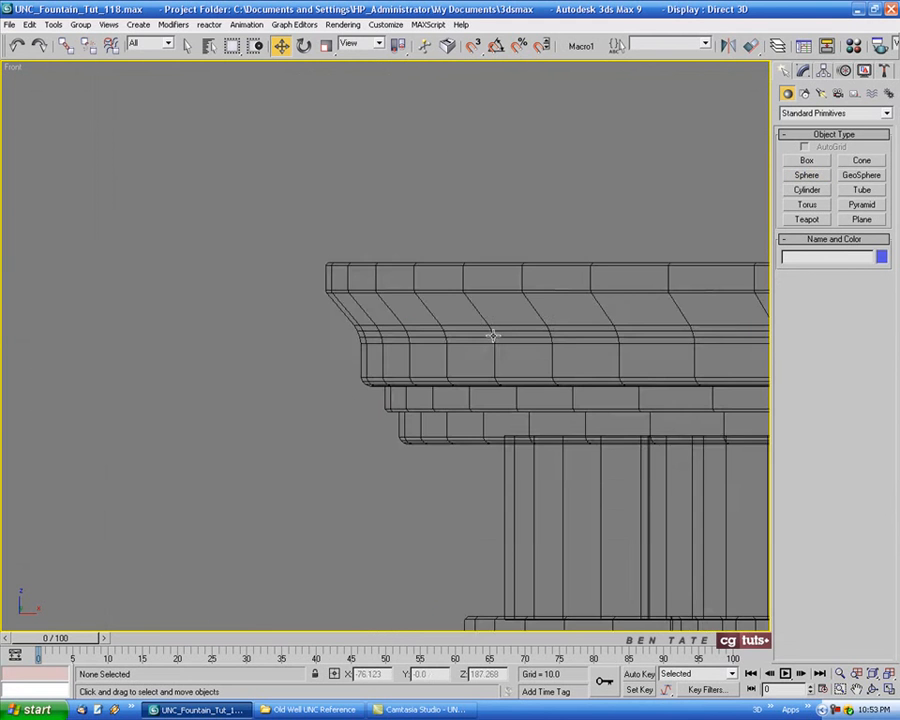
scroll(492, 335, "down", 5)
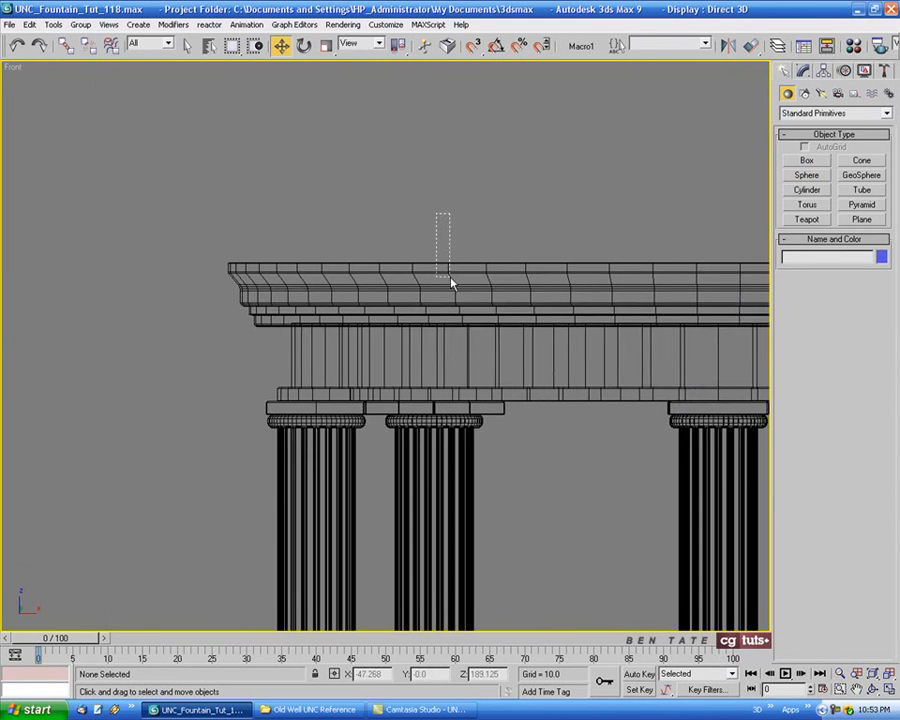
left_click(525, 315)
middle_click_drag(525, 315, 393, 287)
right_click(424, 282)
left_click(468, 227)
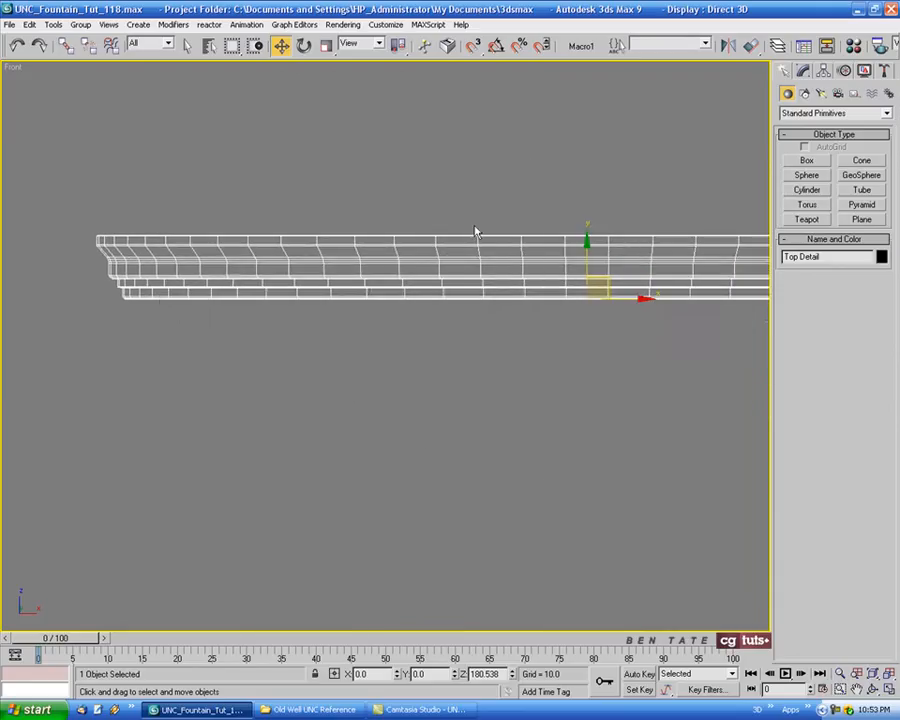
Create a sphere from the cornice's centre in the Top view, with a radius of about 86 reaching its outer rim.
key("alt+w")
right_click(210, 246)
key("alt+w")
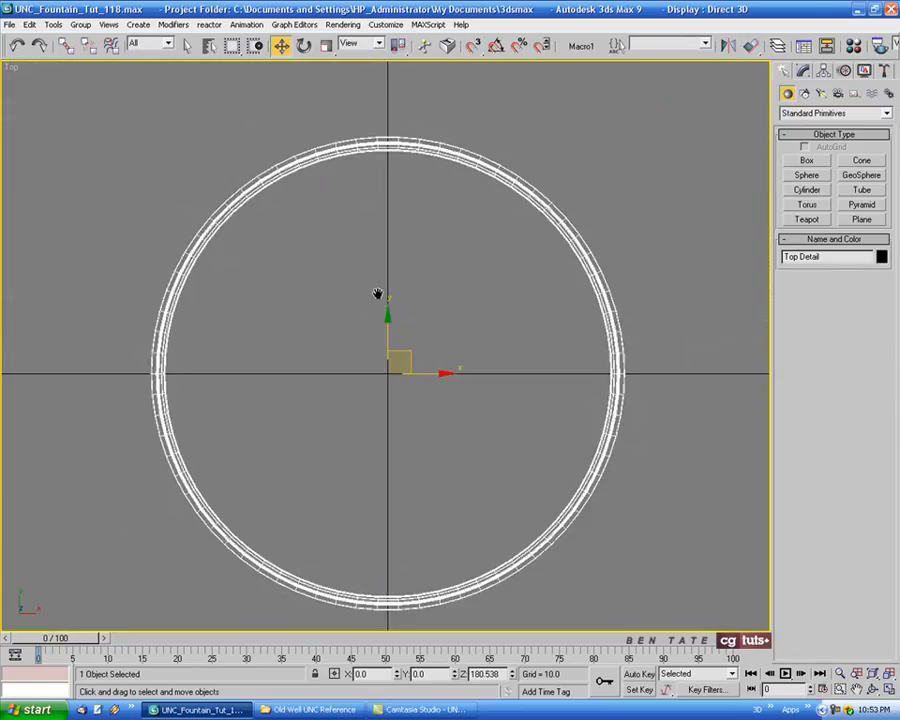
middle_click_drag(378, 294, 370, 286)
left_click(702, 184)
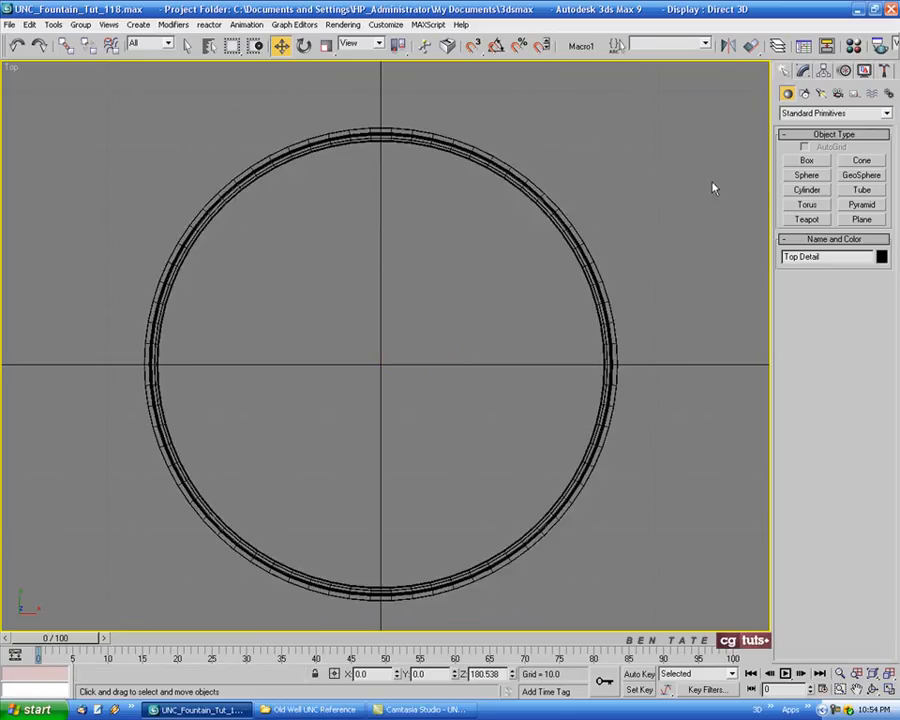
left_click(806, 175)
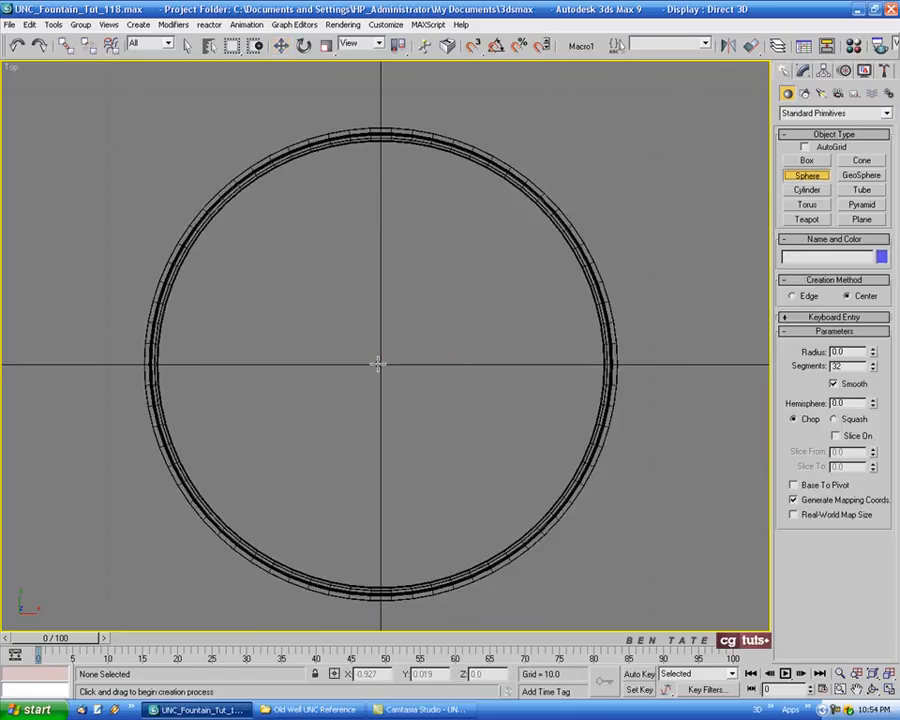
left_click_drag(380, 365, 394, 598)
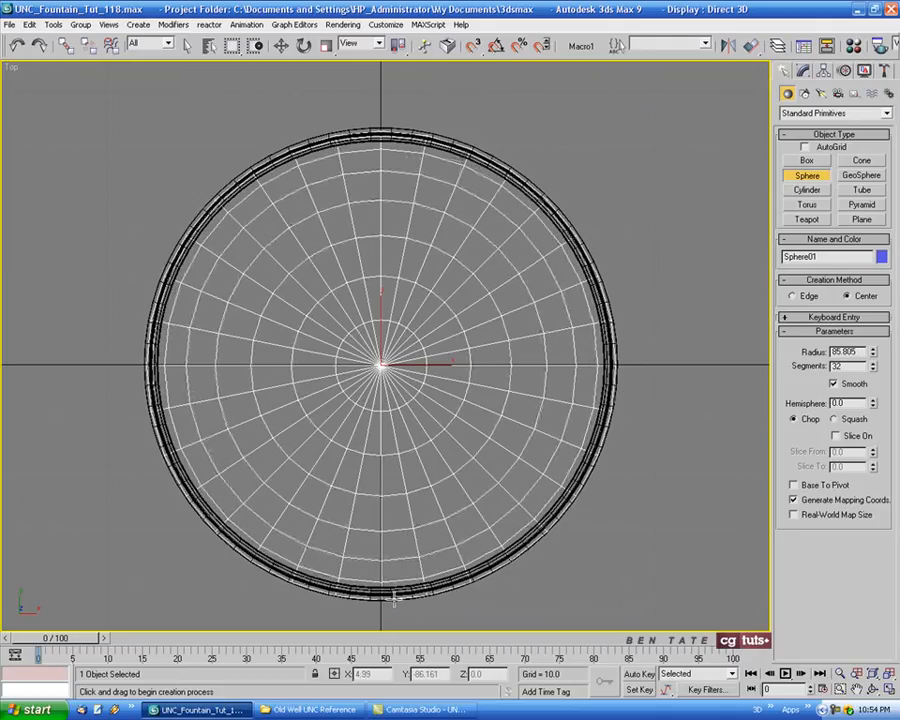
middle_click_drag(374, 304, 371, 295)
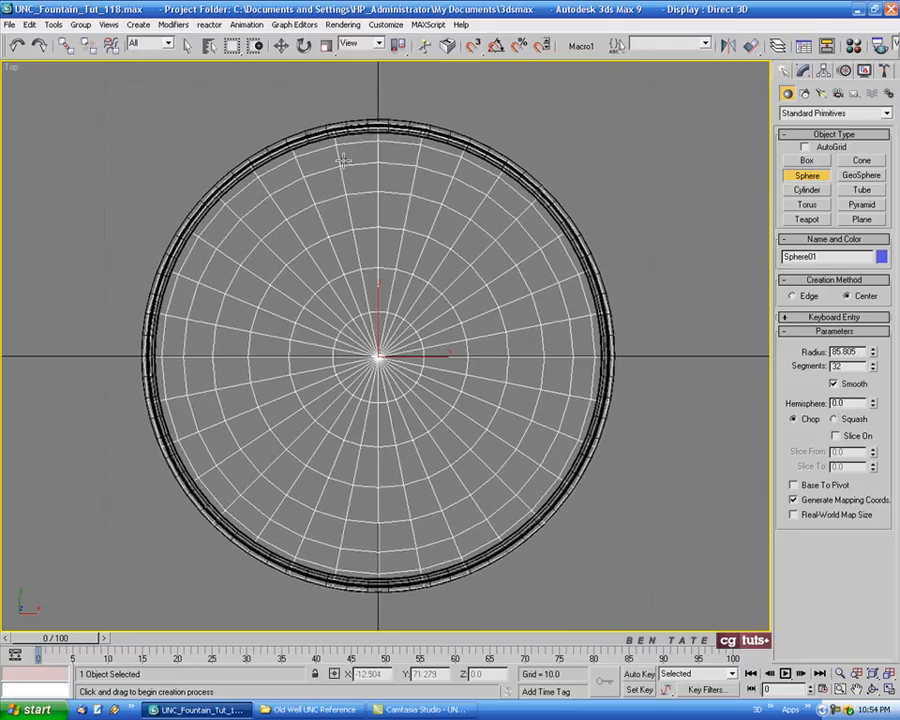
Centre the sphere on the world origin by setting its absolute X and Y coordinates to 0.
right_click(281, 46)
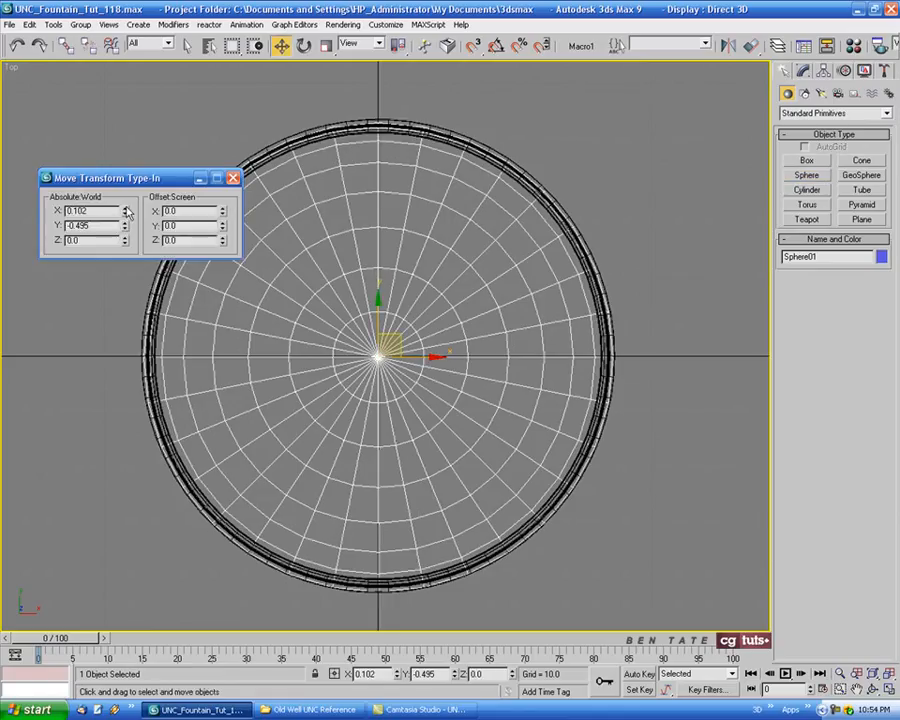
right_click(126, 211)
right_click(126, 226)
left_click(233, 178)
Set the sphere's radius to 86.
middle_click_drag(395, 220, 386, 291)
scroll(490, 266, "up", 8)
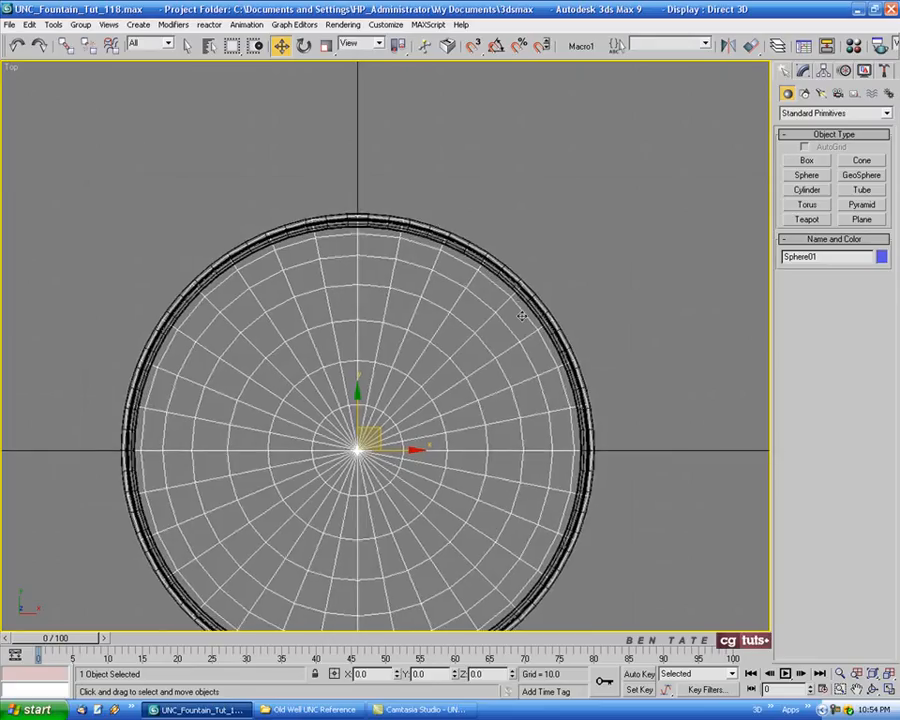
left_click(804, 72)
middle_click_drag(631, 298, 706, 288)
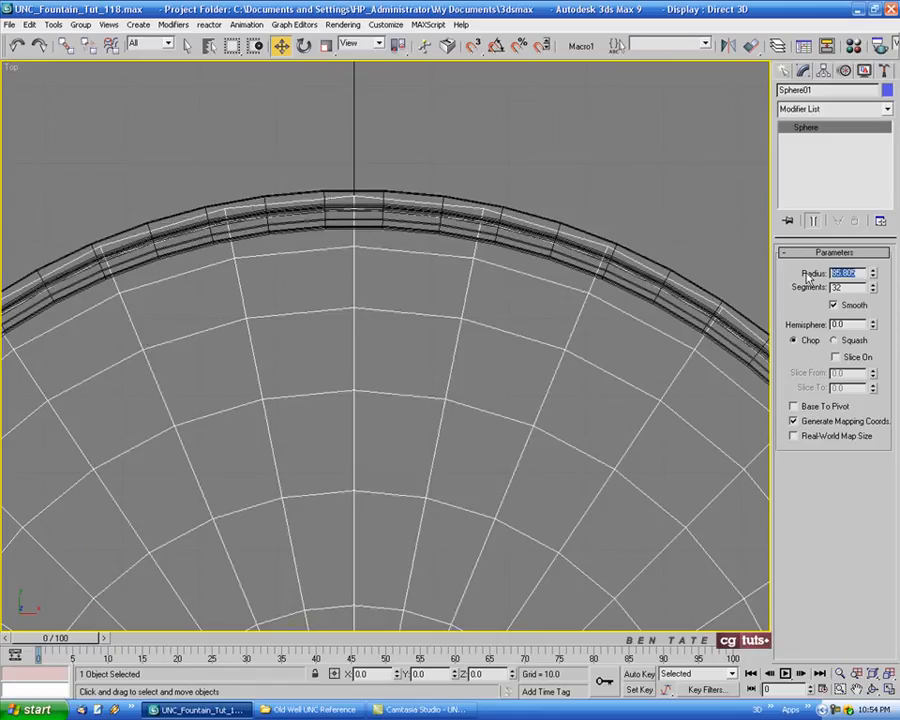
type("85")
key("Return")
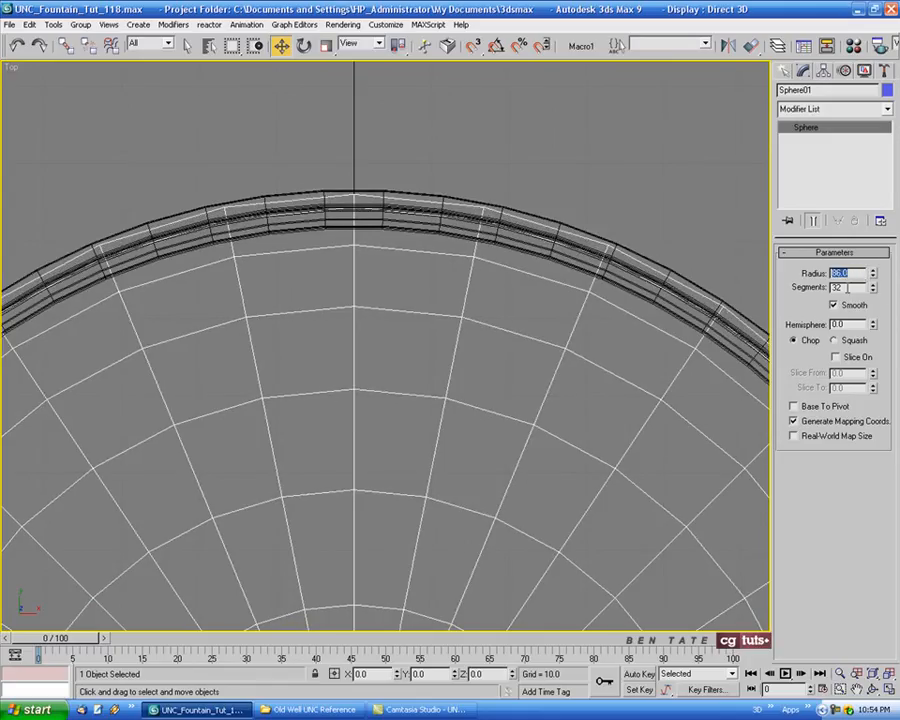
Raise the sphere in the Front view until its equator aligns with the cornice's upper edge, at a Z of about 191.8.
scroll(620, 307, "down", 8)
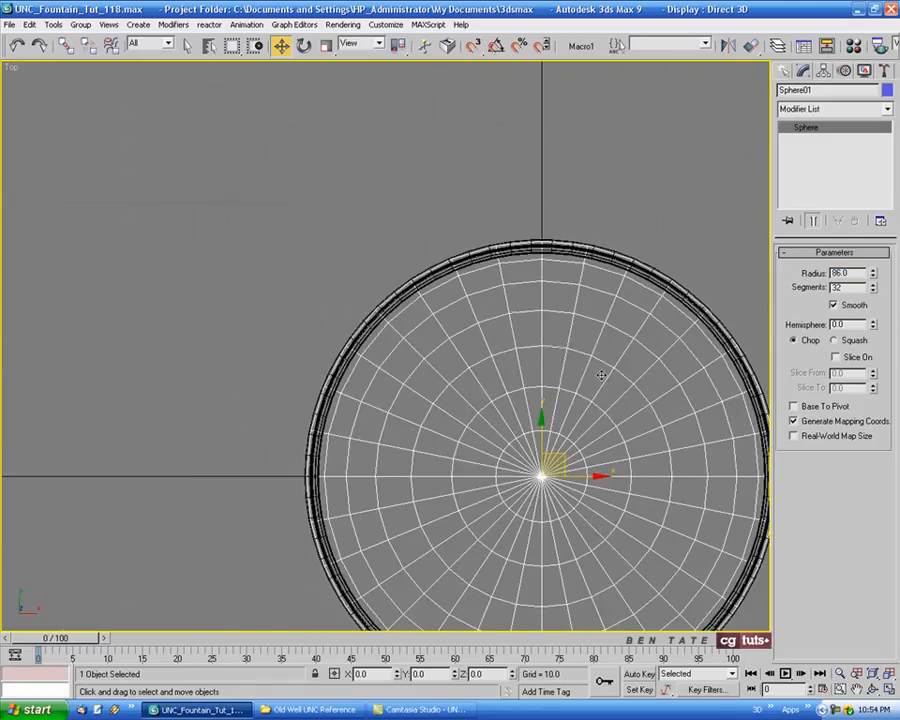
middle_click_drag(600, 371, 509, 215)
key("alt+w")
middle_click(647, 243)
key("alt+w")
scroll(544, 267, "down", 8)
middle_click_drag(647, 263, 507, 263)
left_click_drag(486, 345, 490, 220)
scroll(492, 222, "up", 4)
middle_click_drag(492, 222, 472, 210)
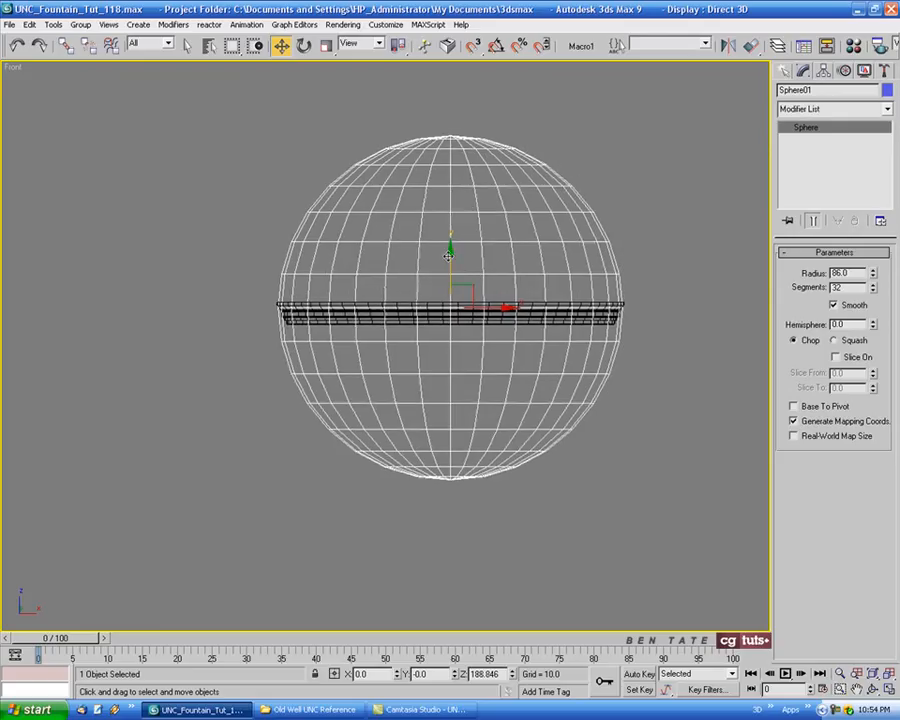
scroll(440, 252, "up", 3)
scroll(422, 246, "down", 2)
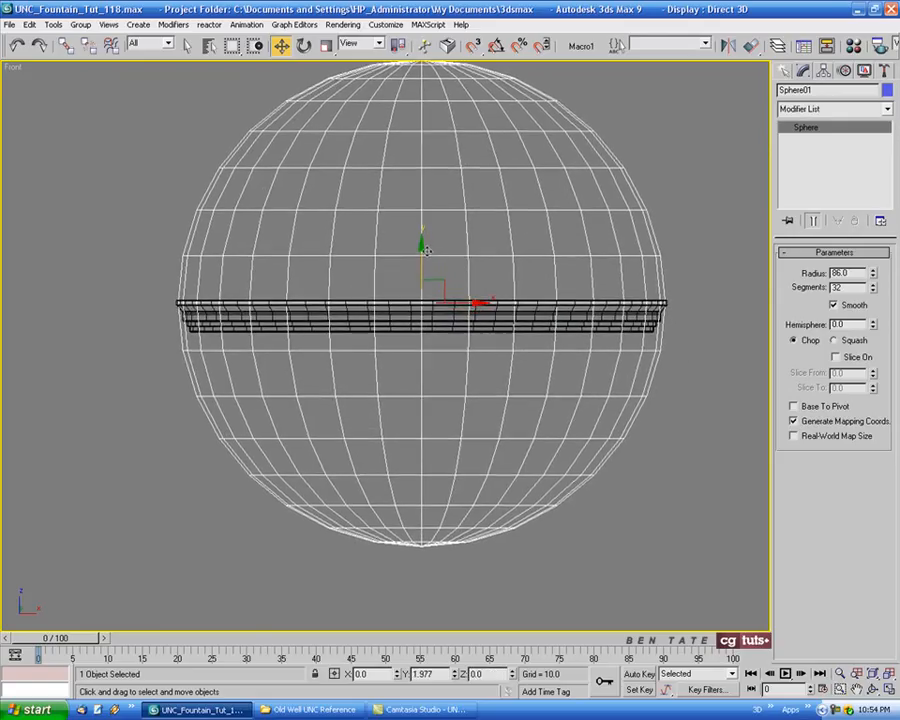
left_click_drag(427, 249, 427, 250)
middle_click_drag(470, 242, 432, 290)
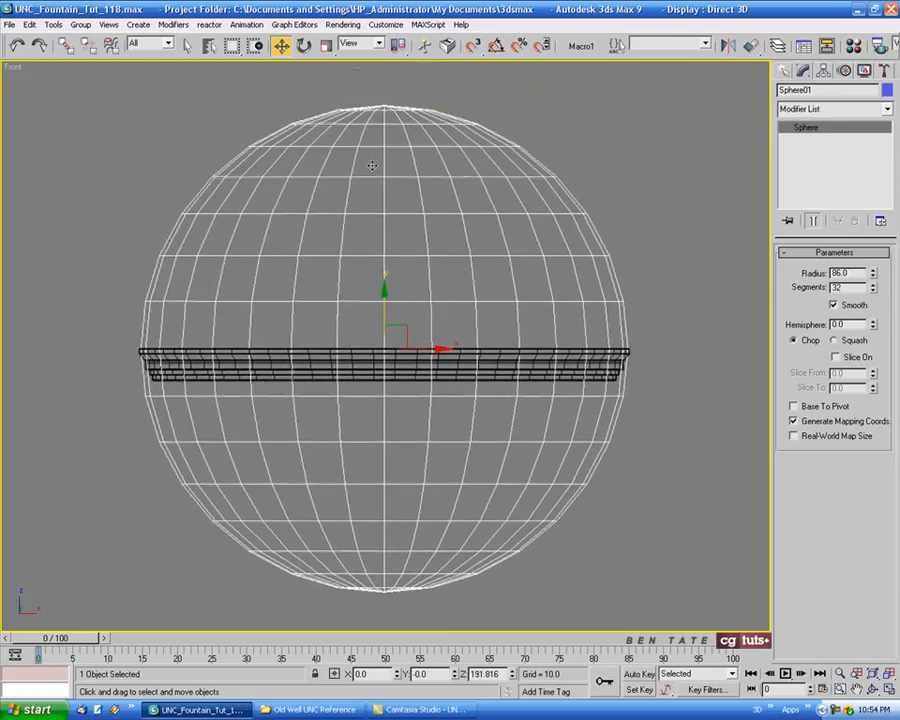
Flatten the sphere by scaling its height to about 65 percent in the Front view.
left_click(327, 47)
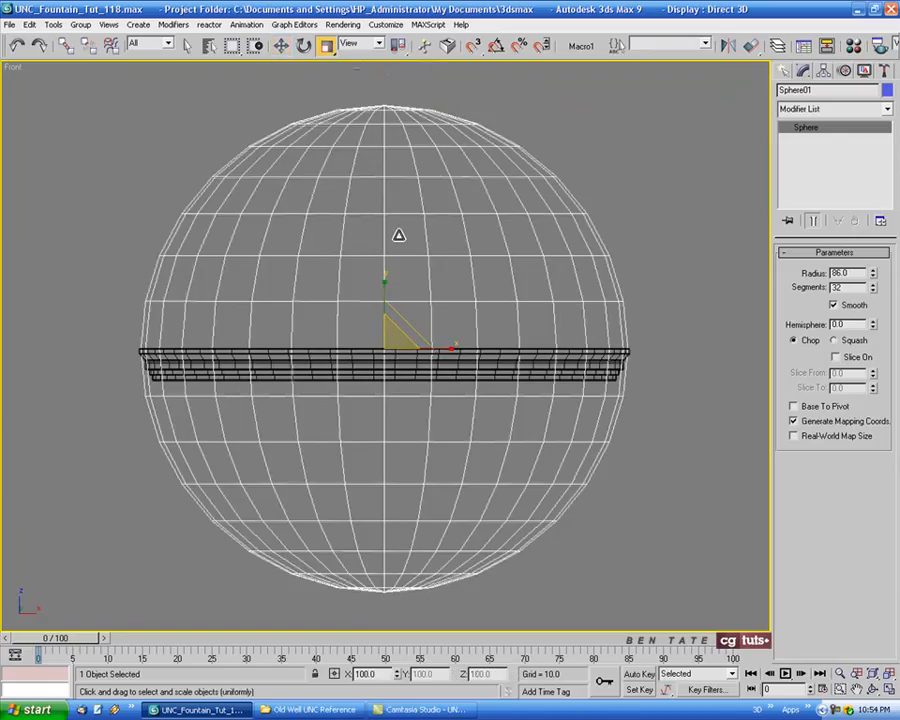
left_click_drag(385, 286, 388, 316)
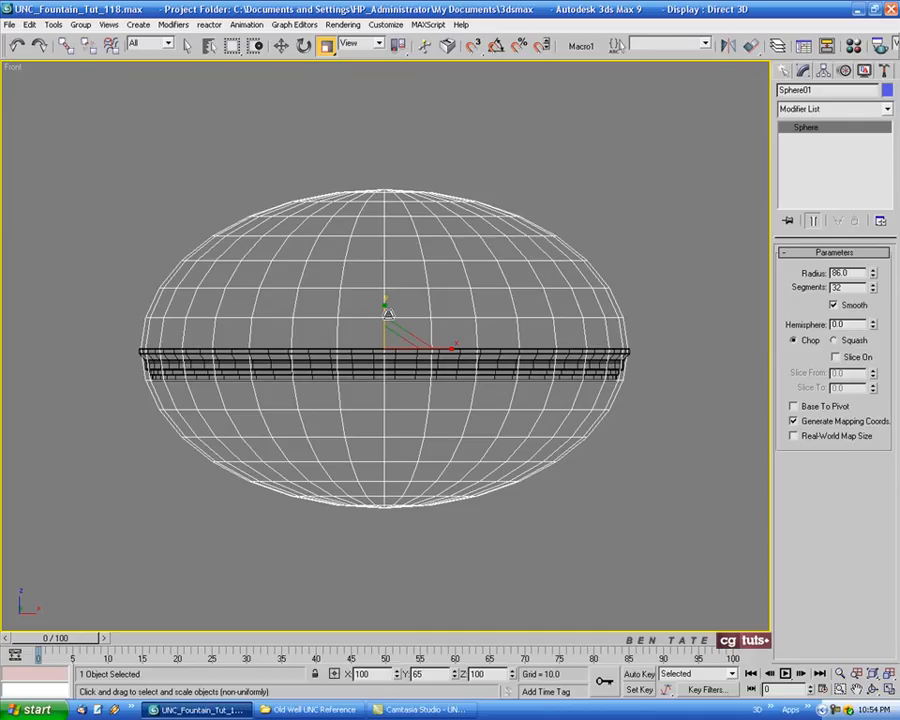
left_click_drag(388, 314, 388, 315)
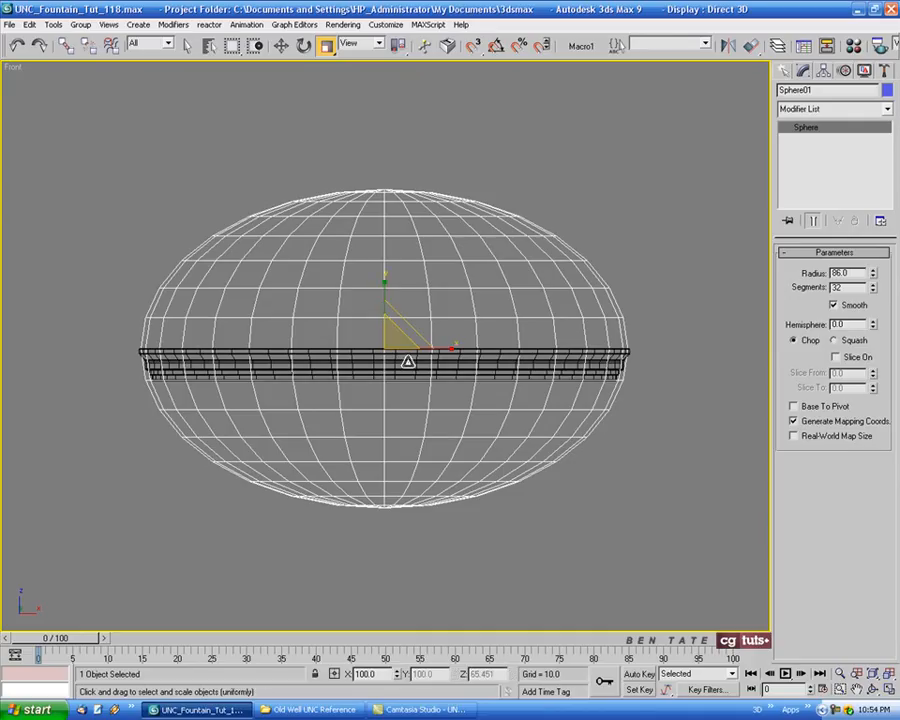
Convert the flattened sphere to an Editable Poly and delete all vertices below its equator.
middle_click_drag(591, 398, 566, 390)
right_click(489, 329)
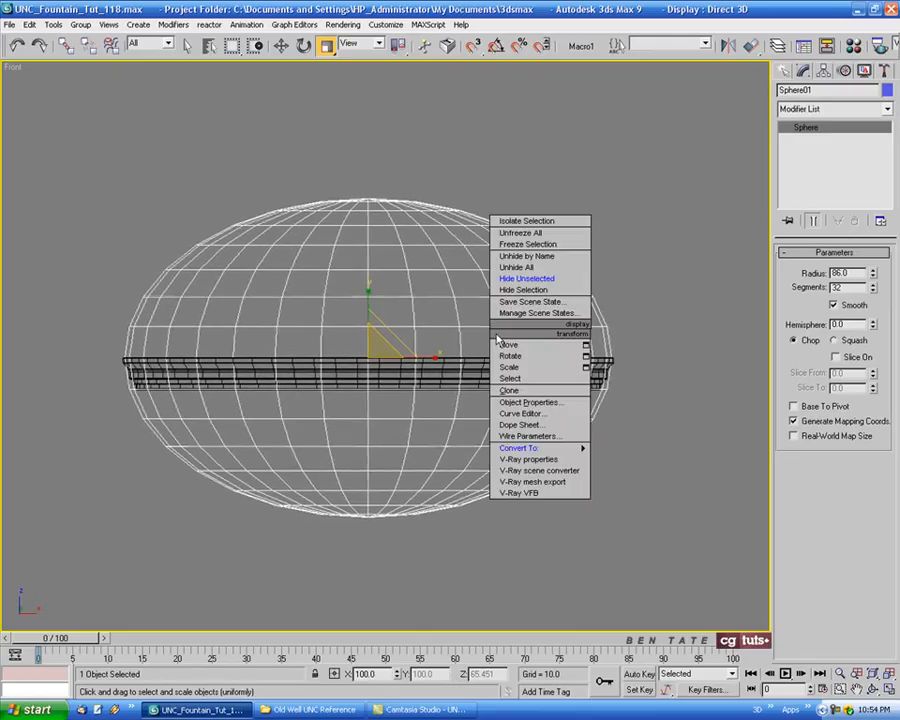
mouse_move(520, 447)
left_click(634, 460)
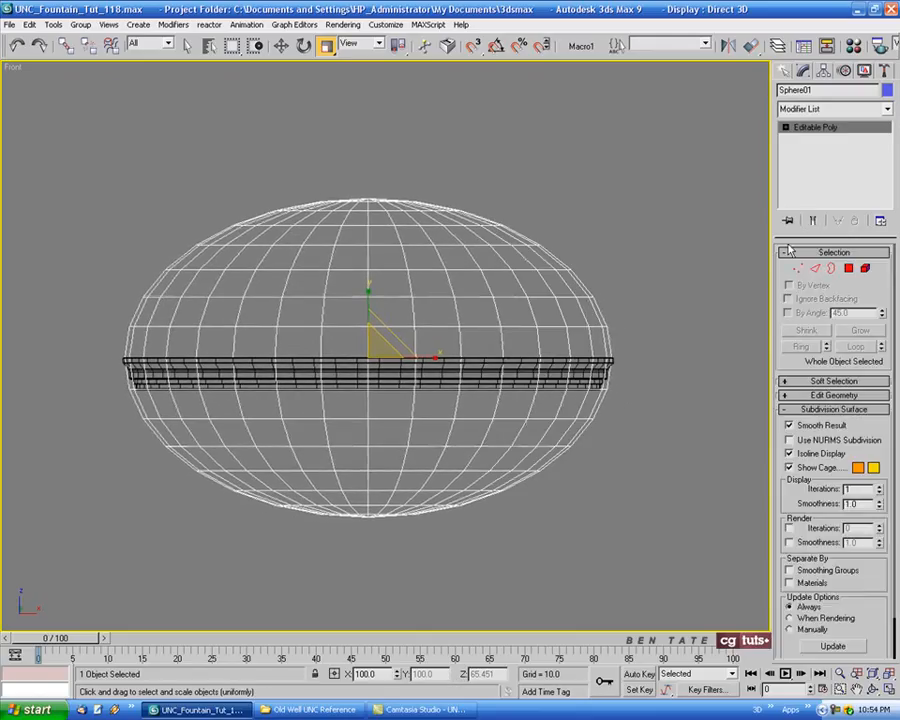
left_click(798, 268)
left_click_drag(87, 548, 701, 378)
key("Delete")
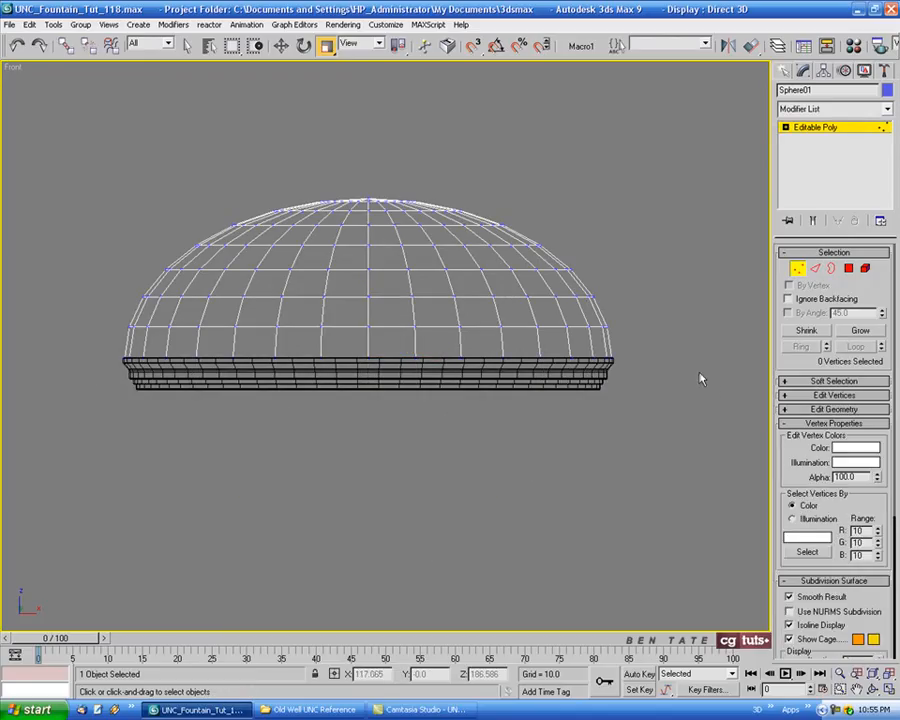
Compare the dome with the photo in the Old Well UNC Reference folder and delete the dome's lowest ring of vertices.
scroll(368, 352, "up", 3)
middle_click_drag(368, 352, 364, 444)
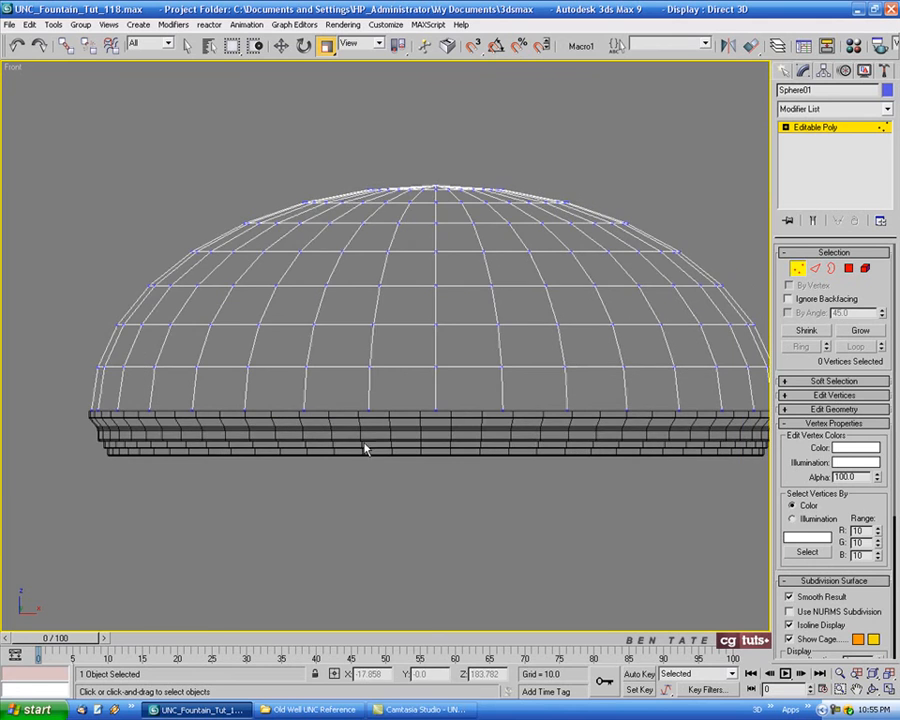
left_click(330, 709)
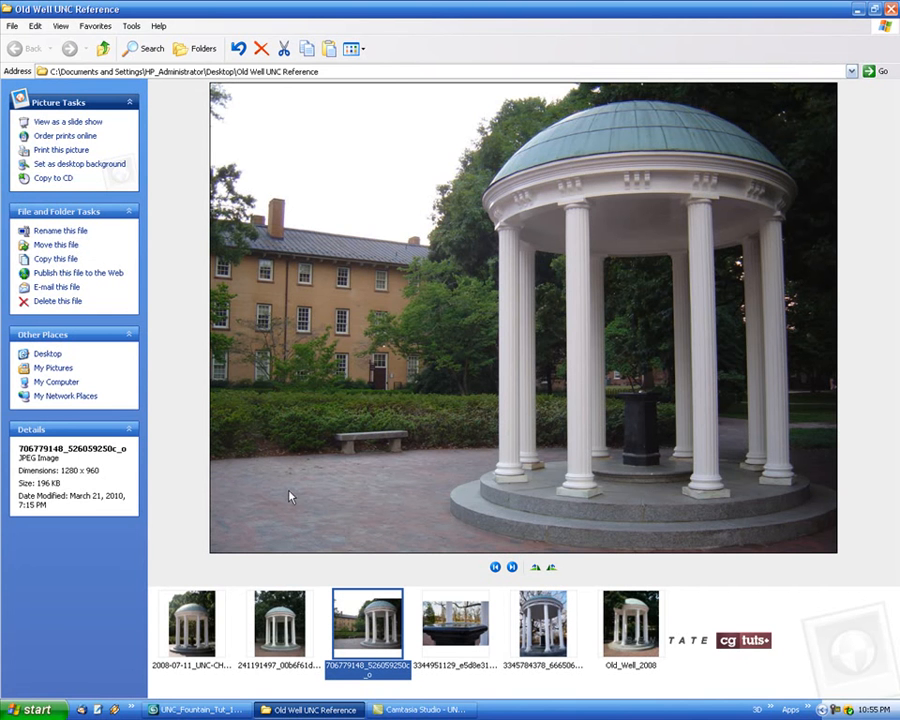
left_click(200, 709)
middle_click_drag(201, 384, 179, 381)
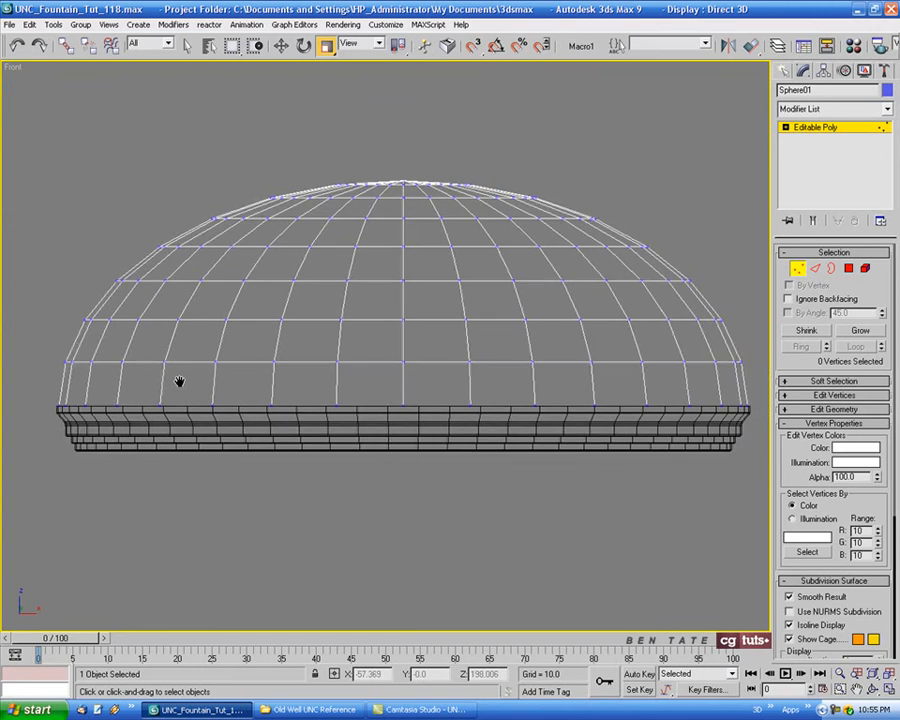
scroll(179, 381, "down", 1)
scroll(96, 376, "down", 2)
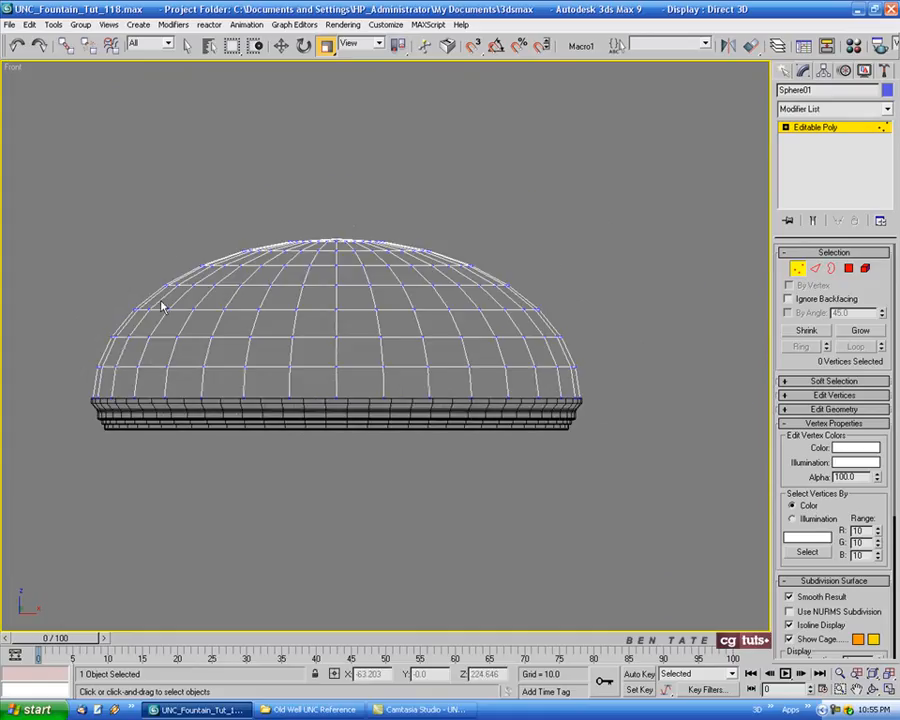
left_click_drag(63, 389, 512, 466)
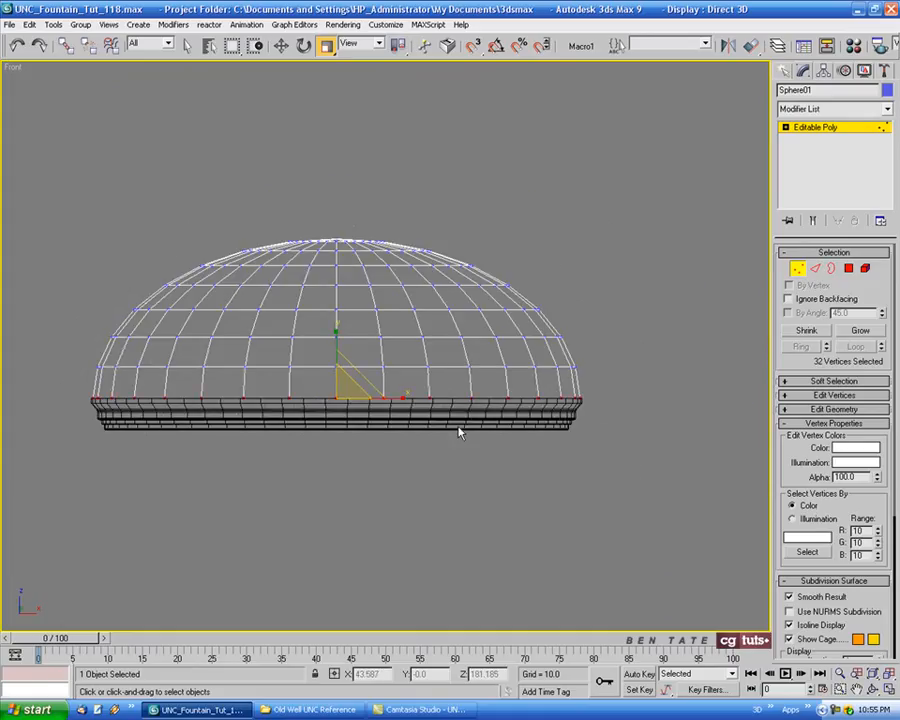
middle_click_drag(458, 428, 483, 433)
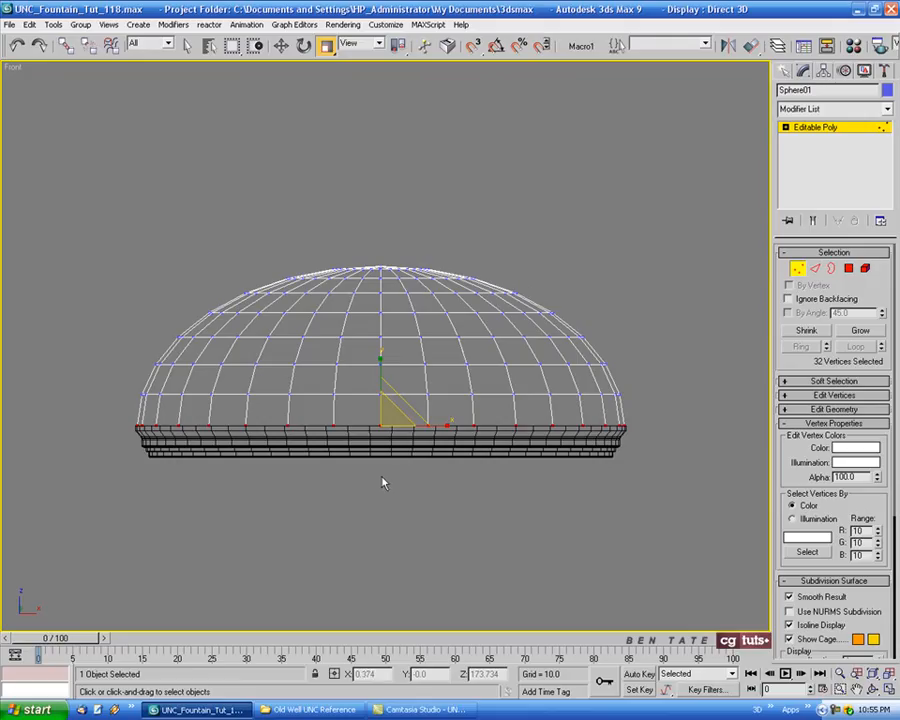
key("Delete")
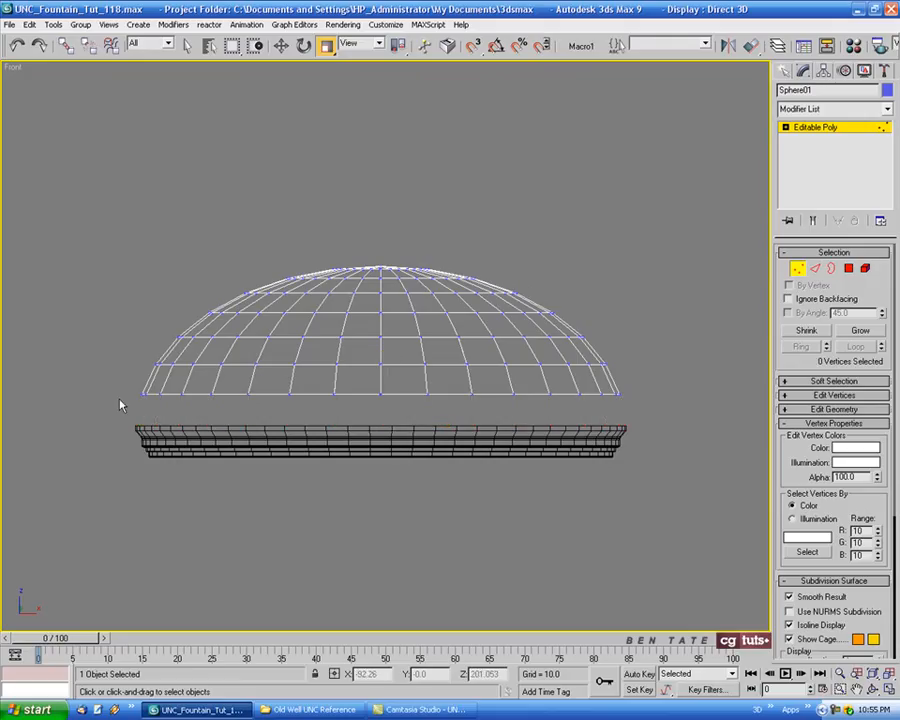
left_click(796, 270)
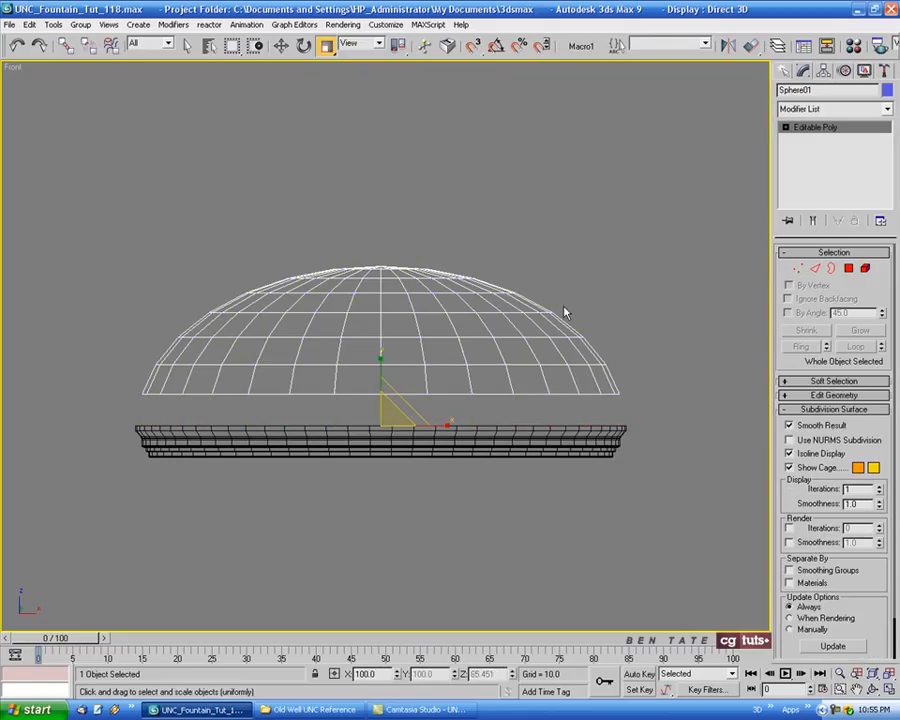
Lower the dome onto the cornice's upper edge, to a Z of about 180.3, and examine it in the maximized Perspective view.
scroll(456, 304, "up", 3)
left_click(281, 46)
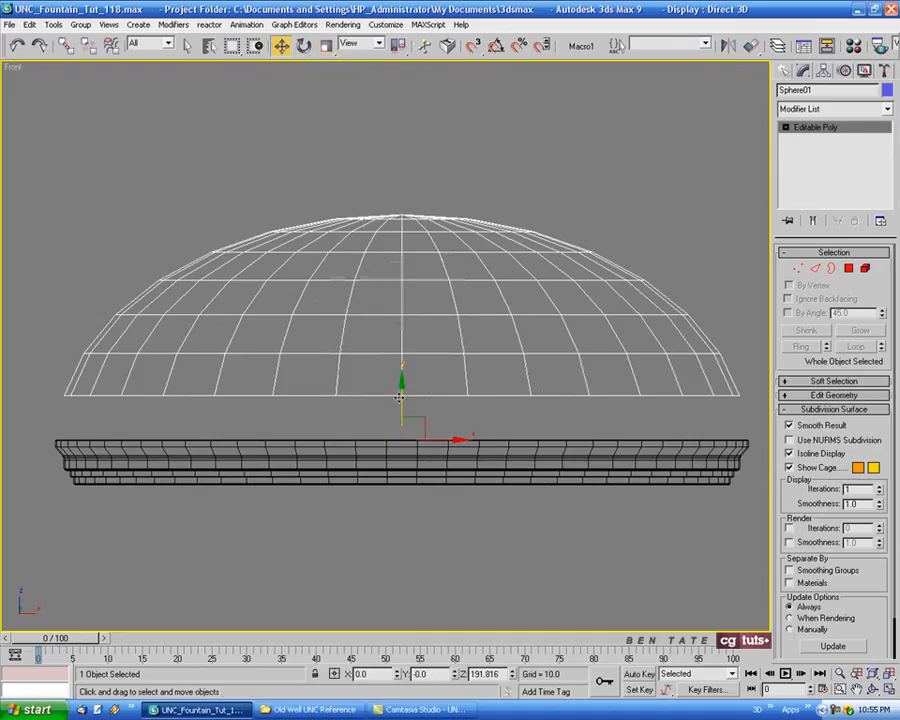
left_click_drag(399, 397, 401, 443)
key("alt+w")
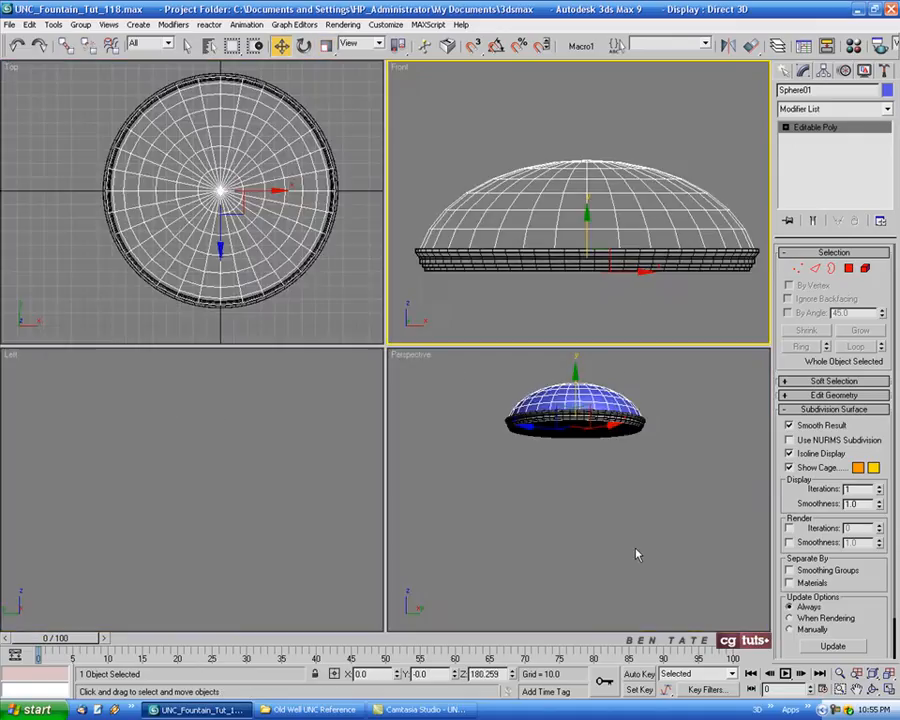
right_click(569, 434)
key("alt+w")
key("z")
middle_click_drag(542, 392, 507, 428, "alt")
scroll(507, 428, "up", 5)
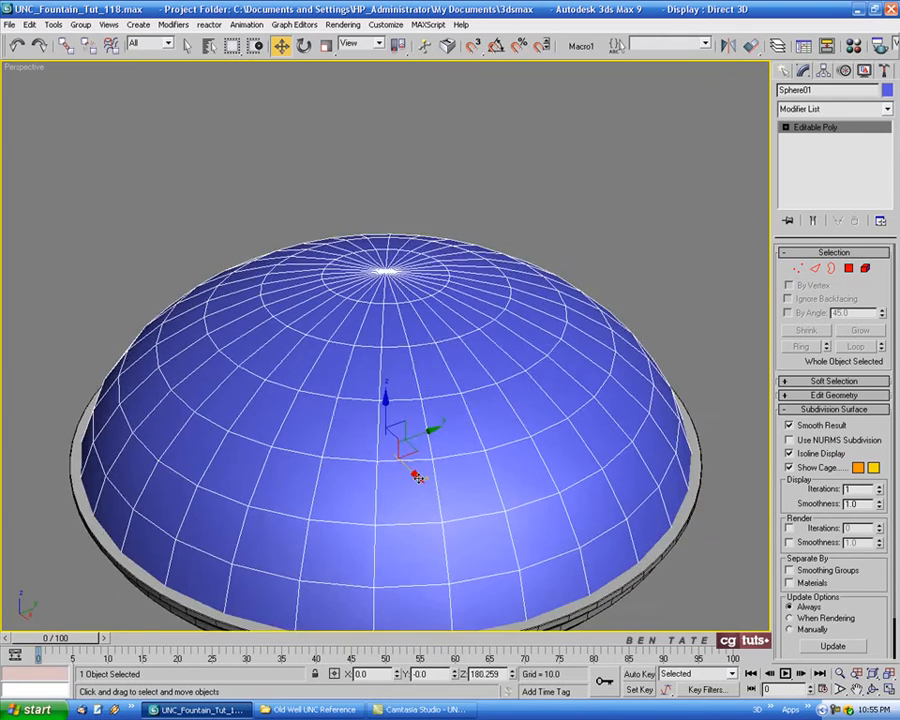
Try scaling the dome uniformly to about 103 percent in the Top view and check its lower edge against the cornice.
middle_click_drag(416, 474, 422, 314)
middle_click_drag(422, 314, 400, 355, "alt")
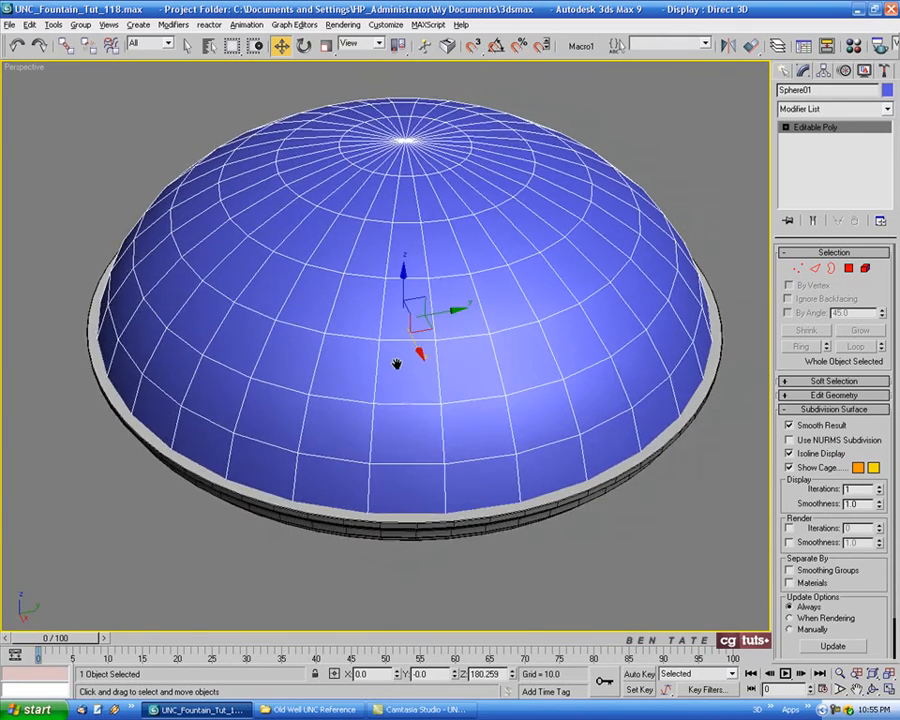
key("alt+w")
right_click(215, 172)
scroll(215, 172, "up", 3)
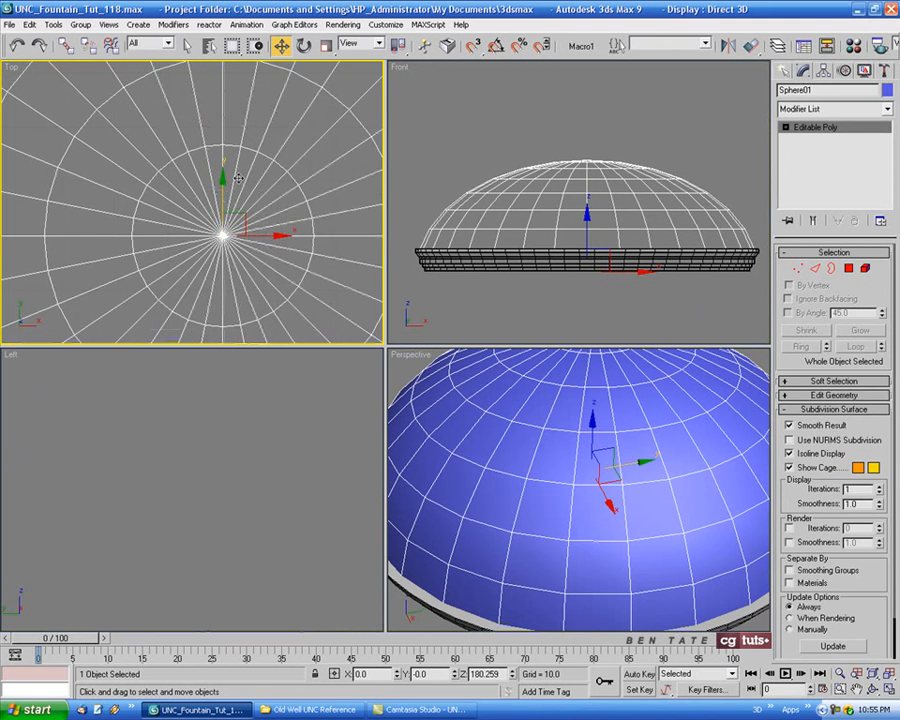
key("r")
middle_click_drag(246, 226, 311, 298)
key("alt+w")
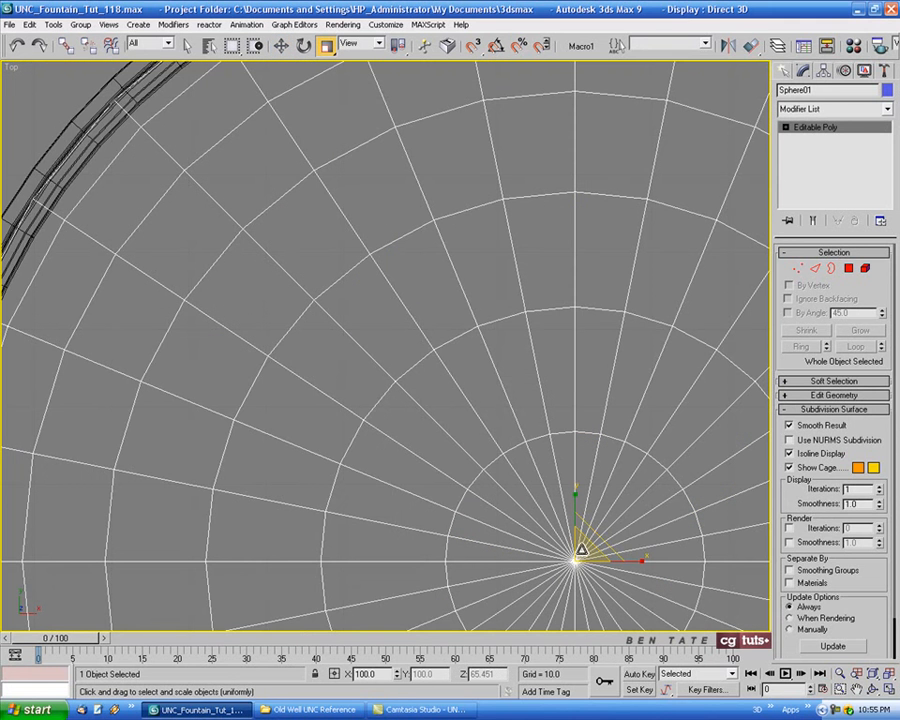
left_click_drag(581, 549, 585, 546)
key("alt+w")
right_click(597, 508)
key("alt+w")
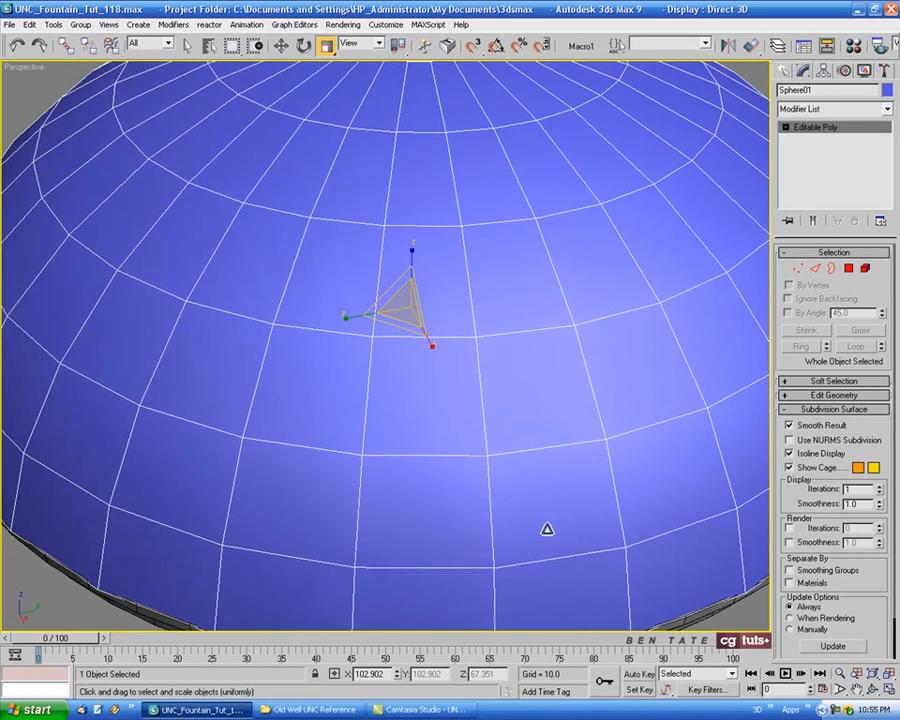
middle_click_drag(437, 505, 508, 469)
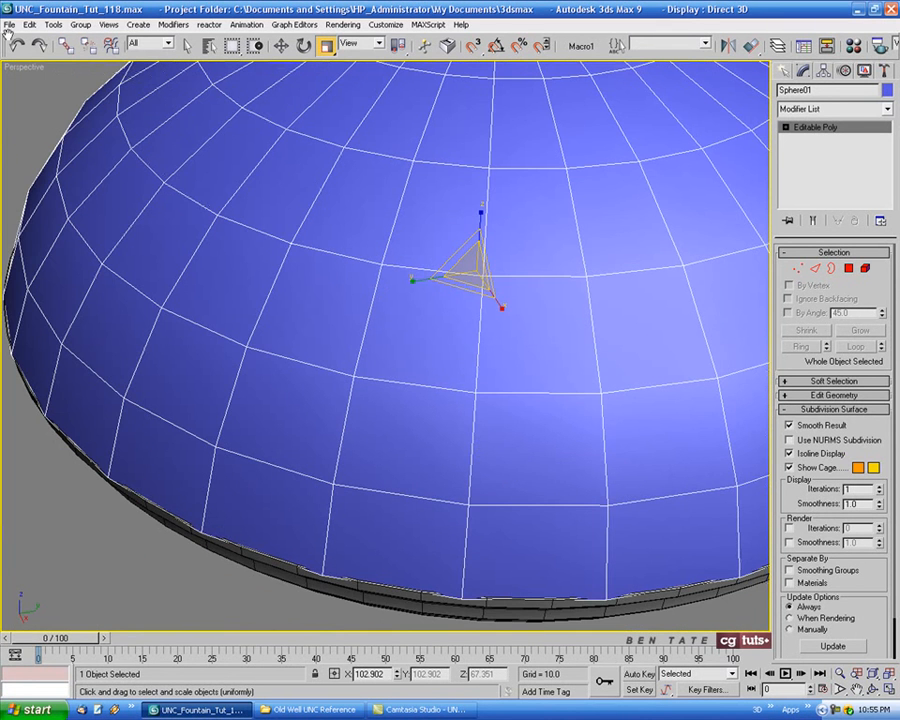
scroll(114, 194, "down", 3)
key("alt+w")
Scale the dome uniformly to about 102 percent in the Top view and check its lower edge against the cornice in Perspective.
right_click(232, 206)
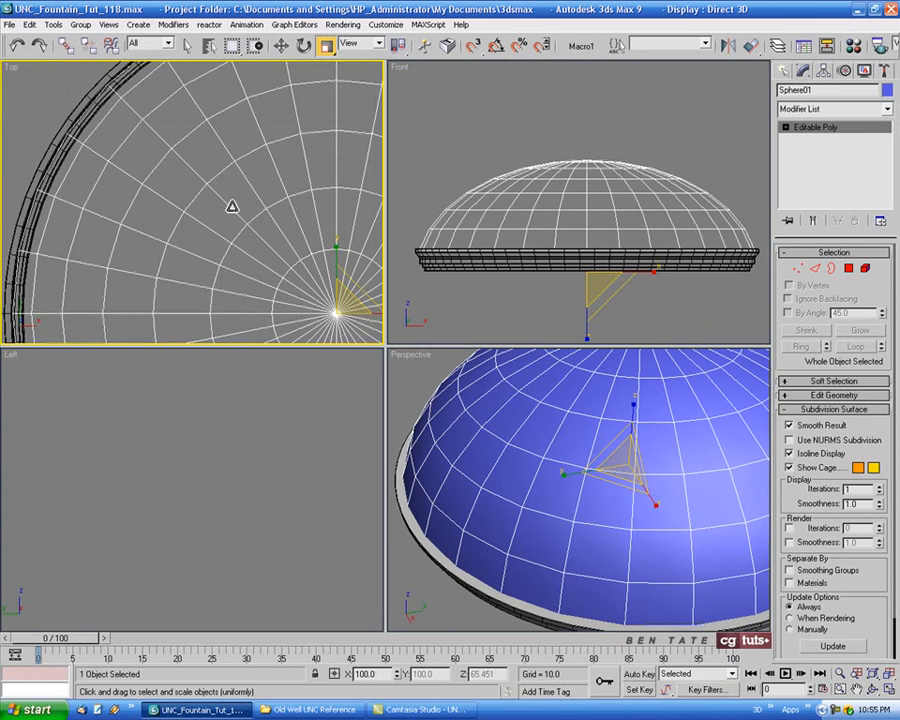
left_click_drag(345, 305, 351, 304)
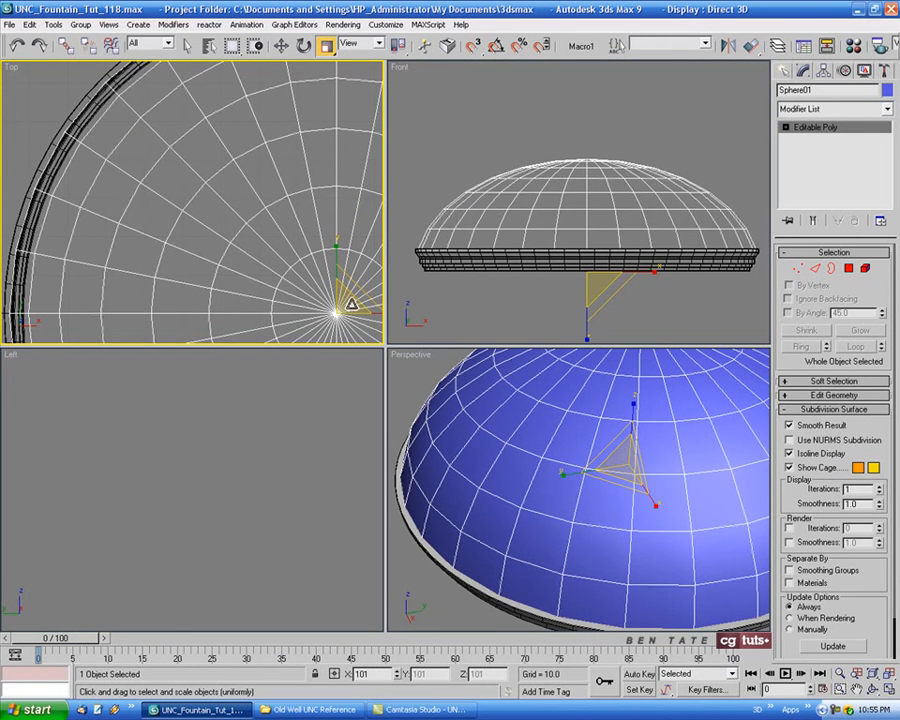
right_click(506, 546)
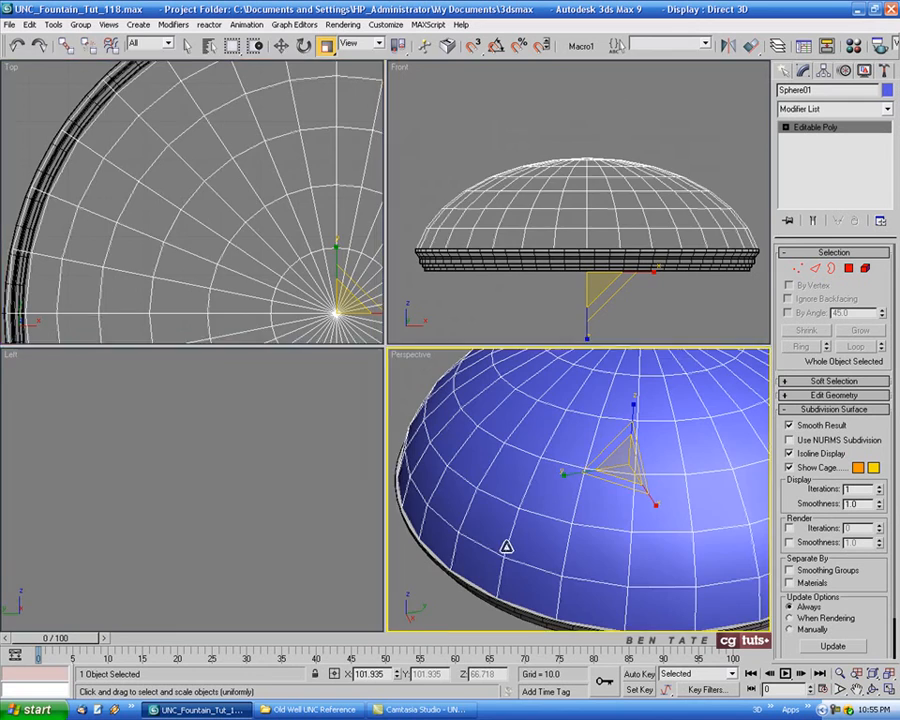
key("alt+w")
middle_click_drag(261, 532, 225, 477, "alt")
scroll(228, 477, "down", 3)
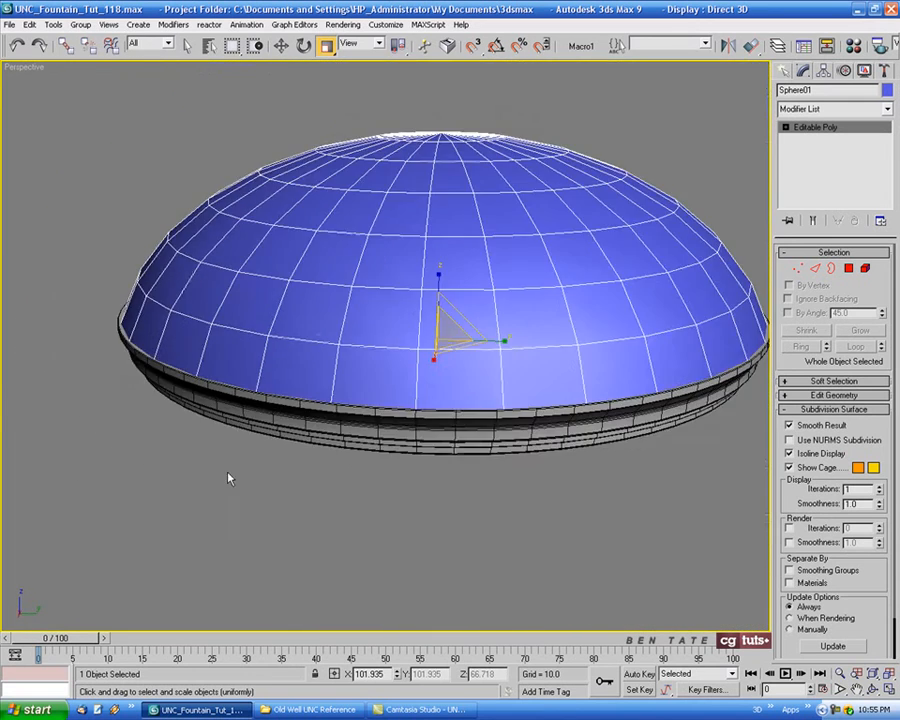
middle_click_drag(349, 450, 311, 470)
Examine the dome's profile and its seat on the cornice in the maximized Front and Perspective views.
right_click(560, 240)
key("alt+w")
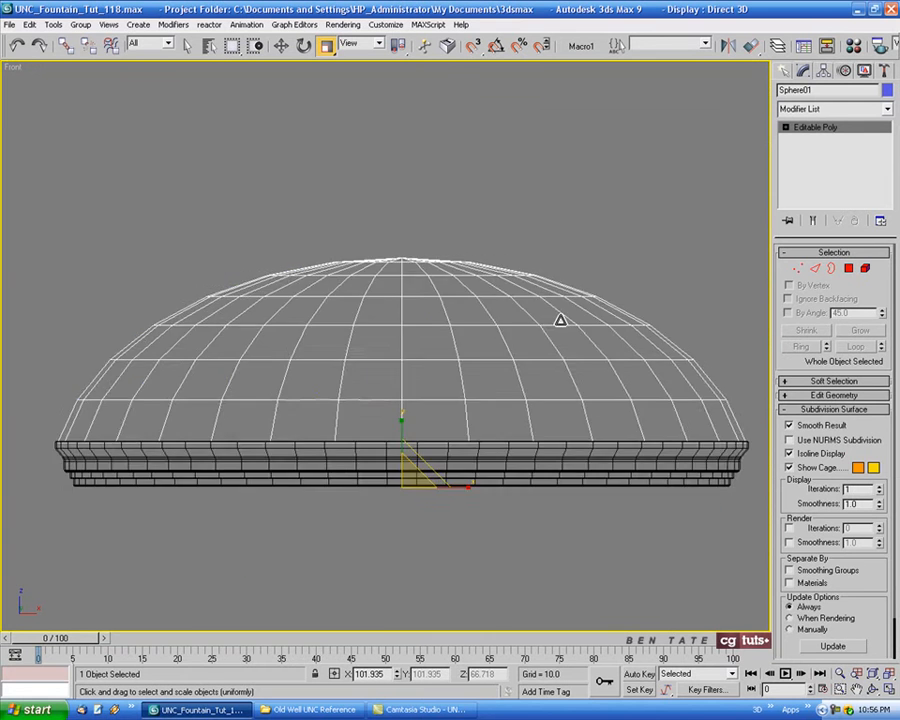
middle_click_drag(560, 317, 458, 210)
scroll(526, 281, "down", 4)
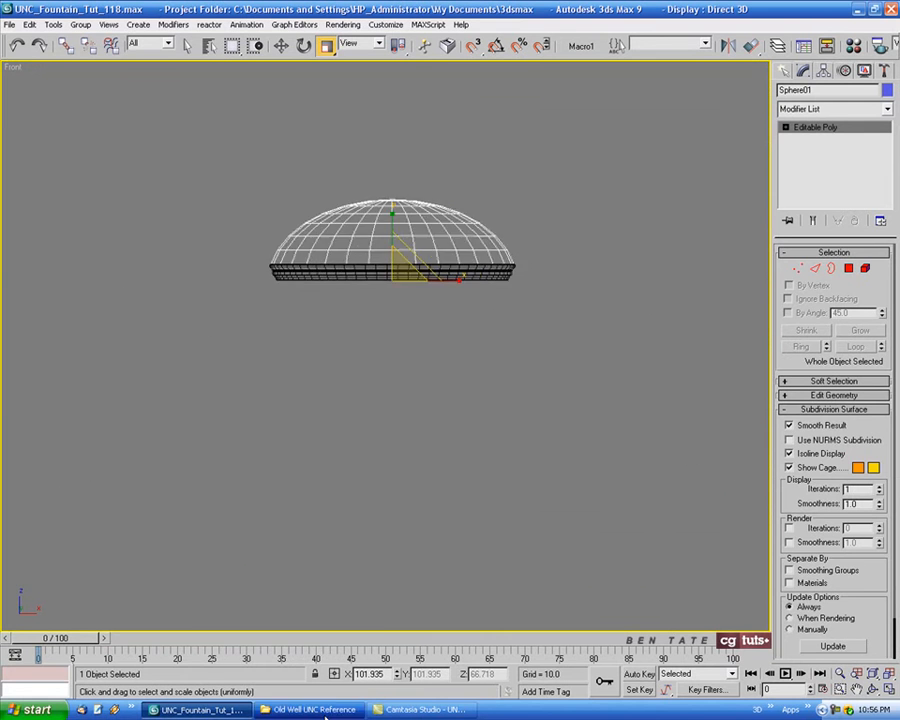
left_click(341, 712)
left_click(341, 715)
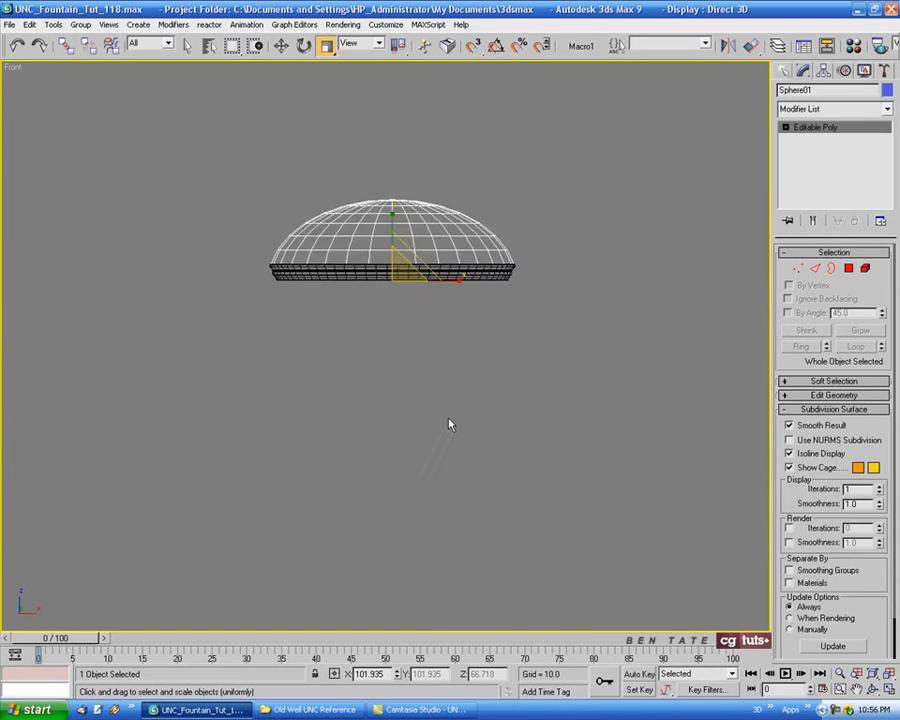
middle_click_drag(471, 256, 462, 327)
scroll(394, 281, "up", 5)
middle_click_drag(394, 281, 414, 258)
key("alt+w")
right_click(590, 471)
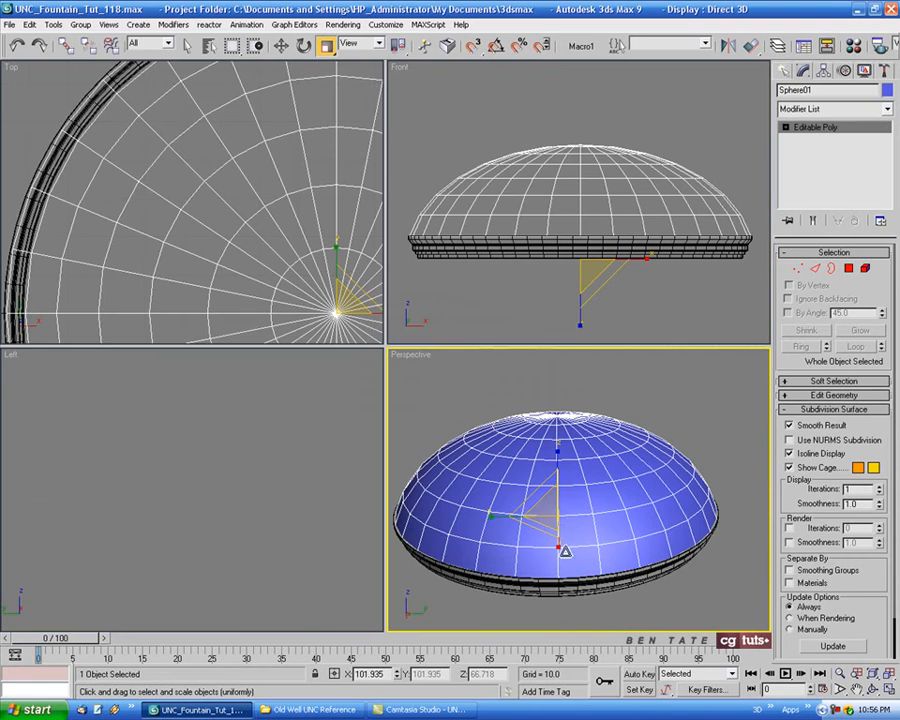
key("alt+w")
middle_click_drag(528, 456, 471, 464, "alt")
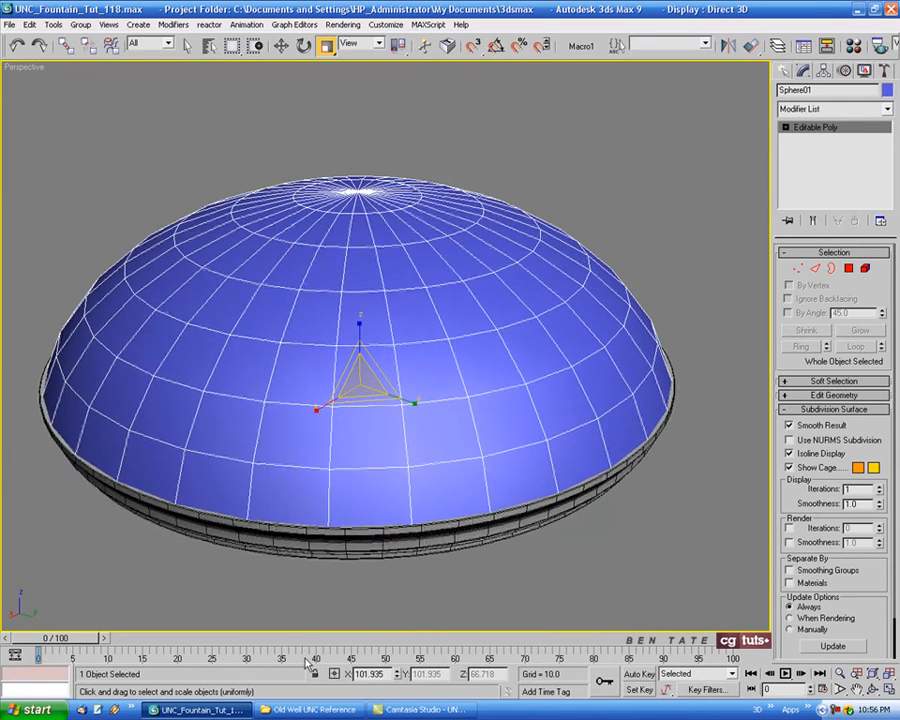
Open the 2008-07-11 Old Well in the sun photo from the Old Well UNC Reference folder and examine the roof panels at actual size.
left_click(310, 709)
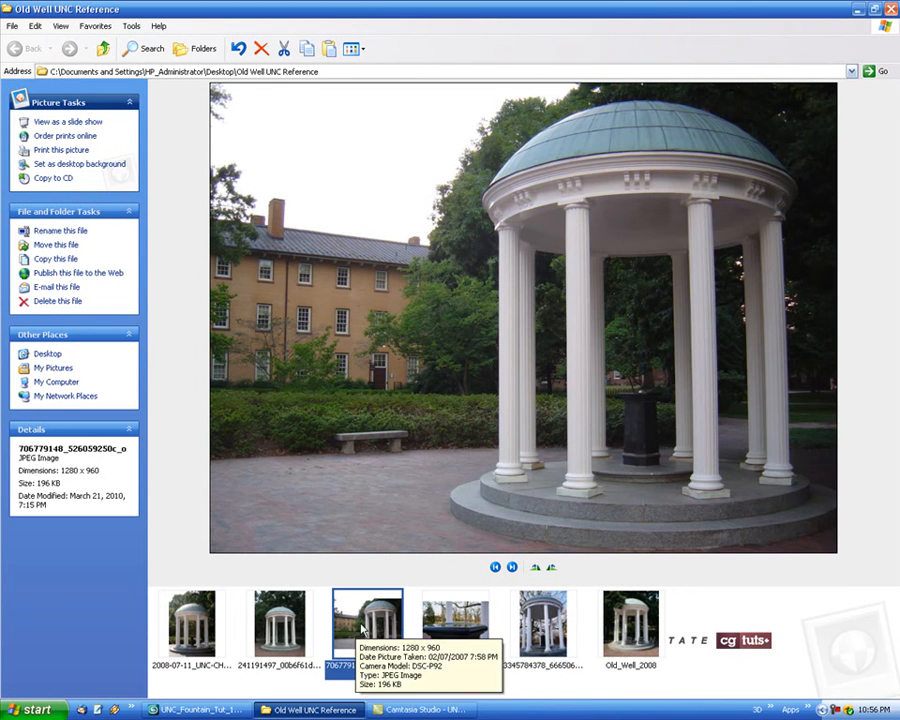
left_click(205, 626)
double_click(205, 626)
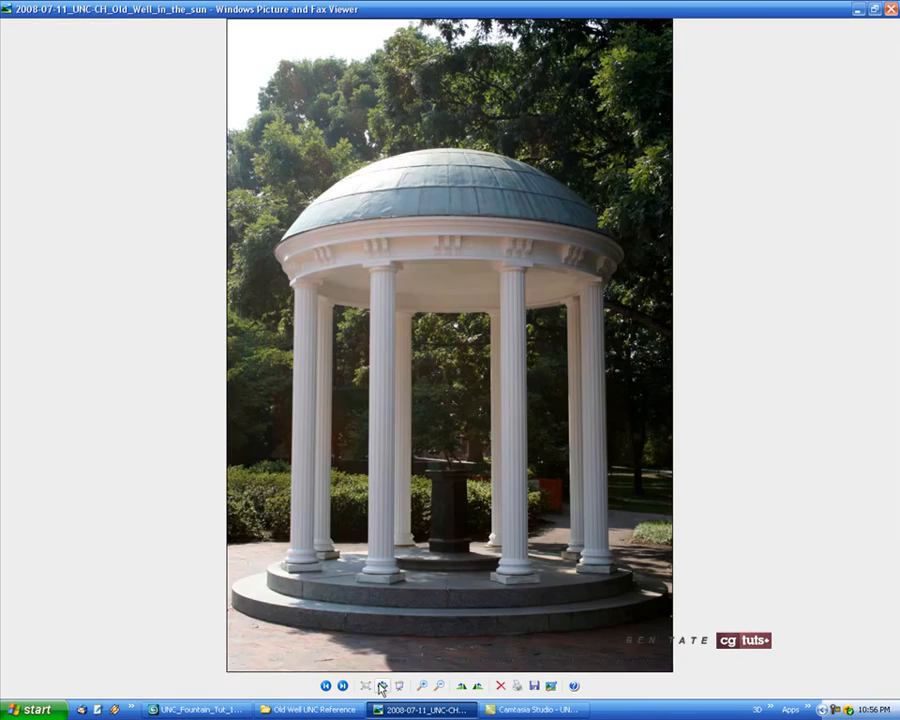
left_click(382, 688)
left_click_drag(893, 334, 893, 104)
left_click_drag(895, 195, 886, 226)
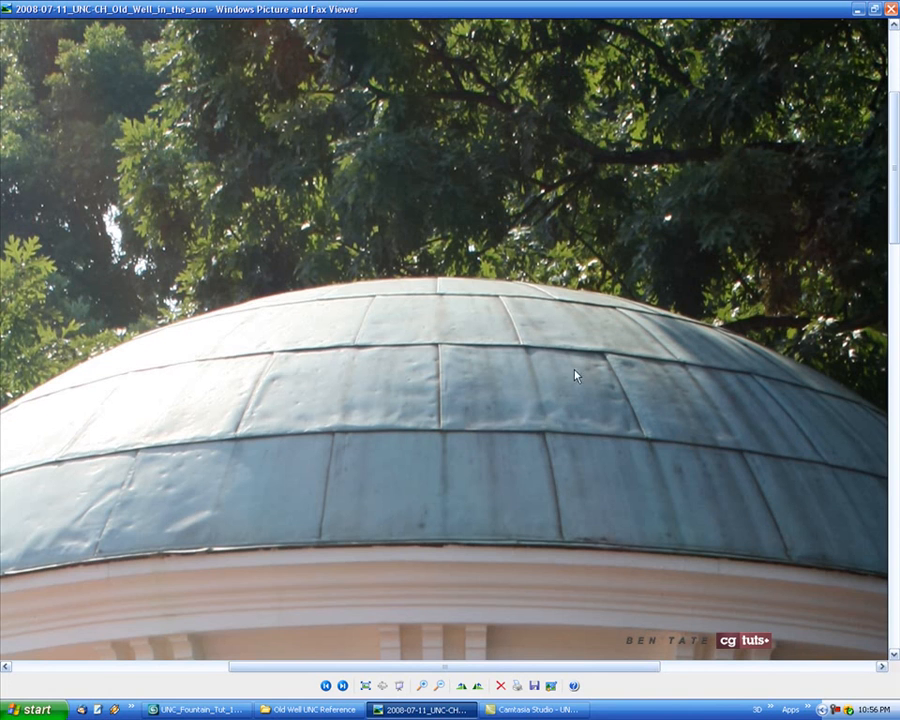
Switch back to 3ds Max, hide everything except the dome and enter its polygon level.
left_click(195, 709)
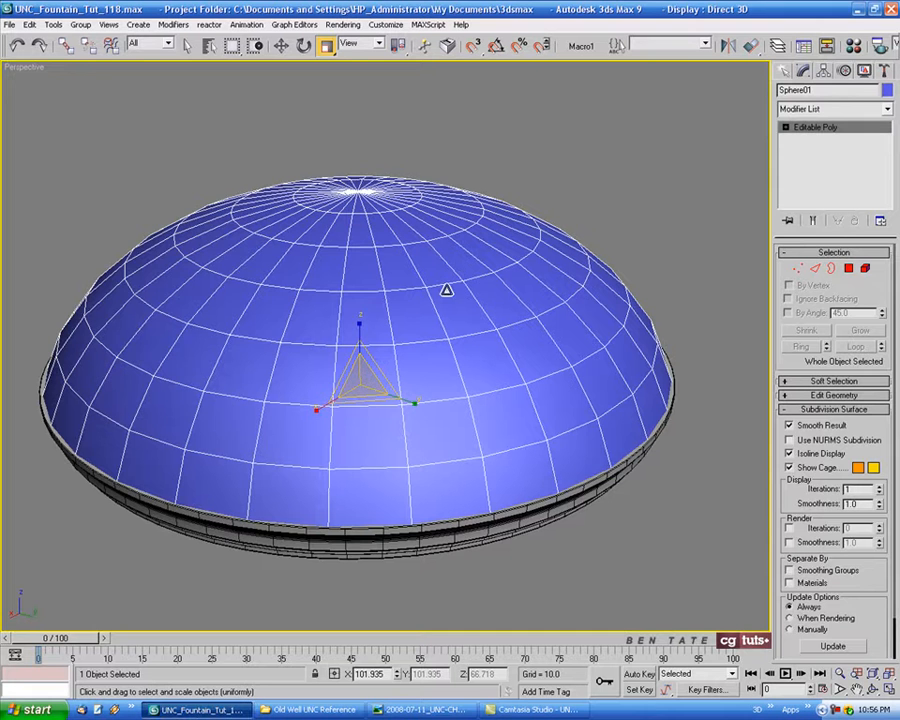
middle_click_drag(350, 234, 416, 227, "alt")
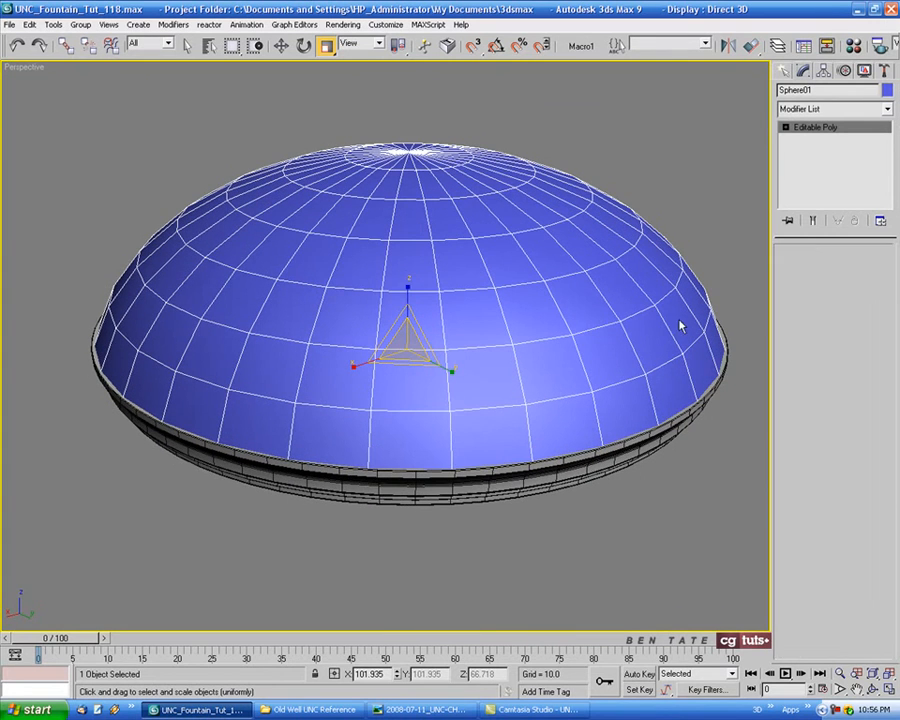
key("4")
right_click(574, 302)
left_click(604, 244)
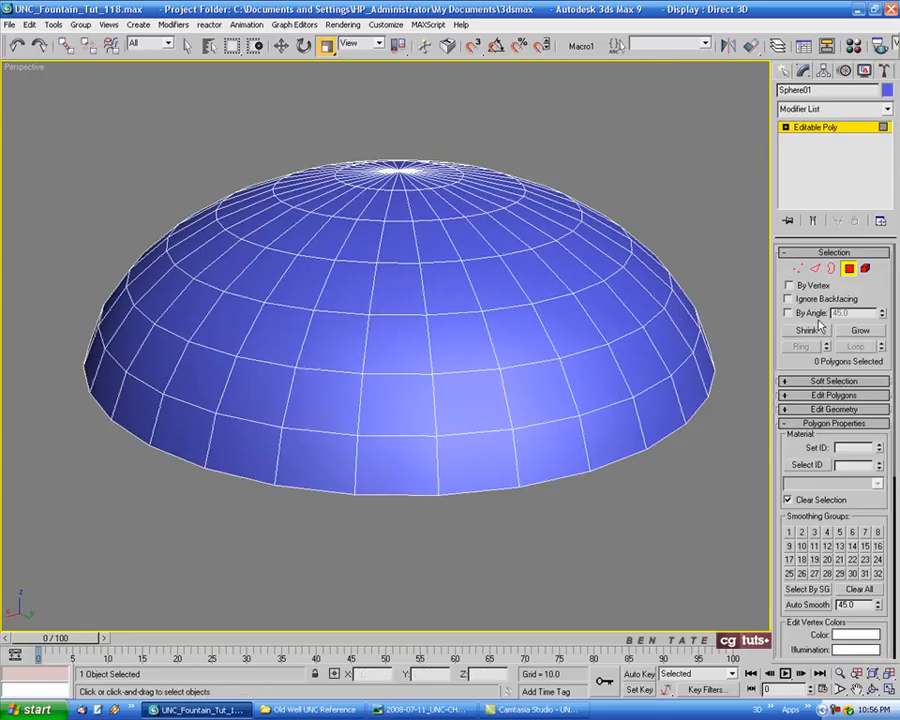
Turn on Ignore Backfacing and select two adjacent polygons in the dome's lowest row.
left_click(188, 46)
middle_click_drag(526, 235, 520, 237, "alt")
scroll(520, 237, "up", 4)
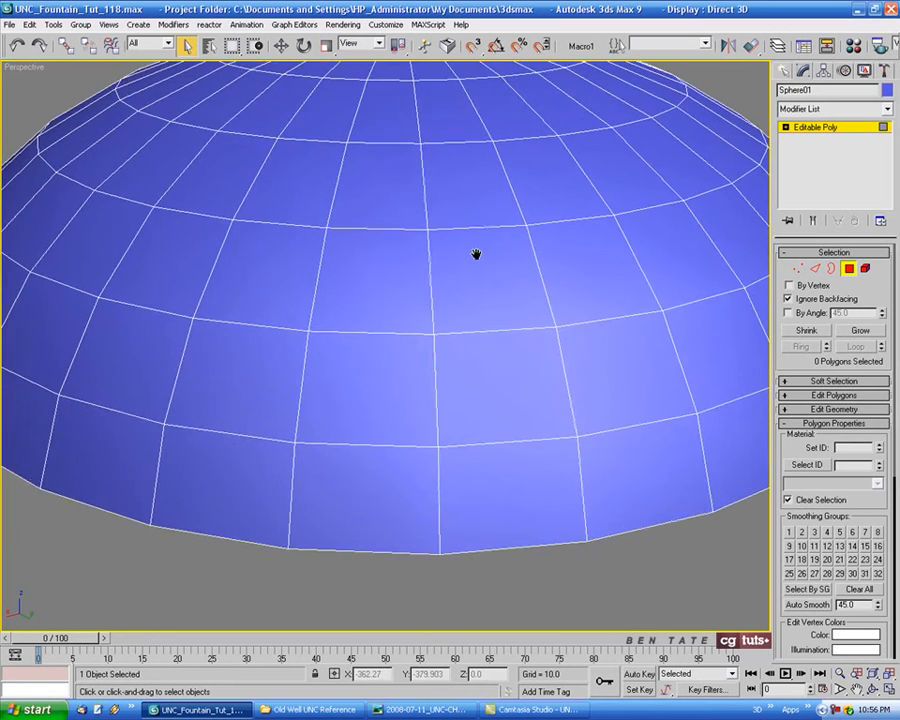
scroll(362, 466, "down", 4)
middle_click_drag(368, 449, 383, 441, "alt")
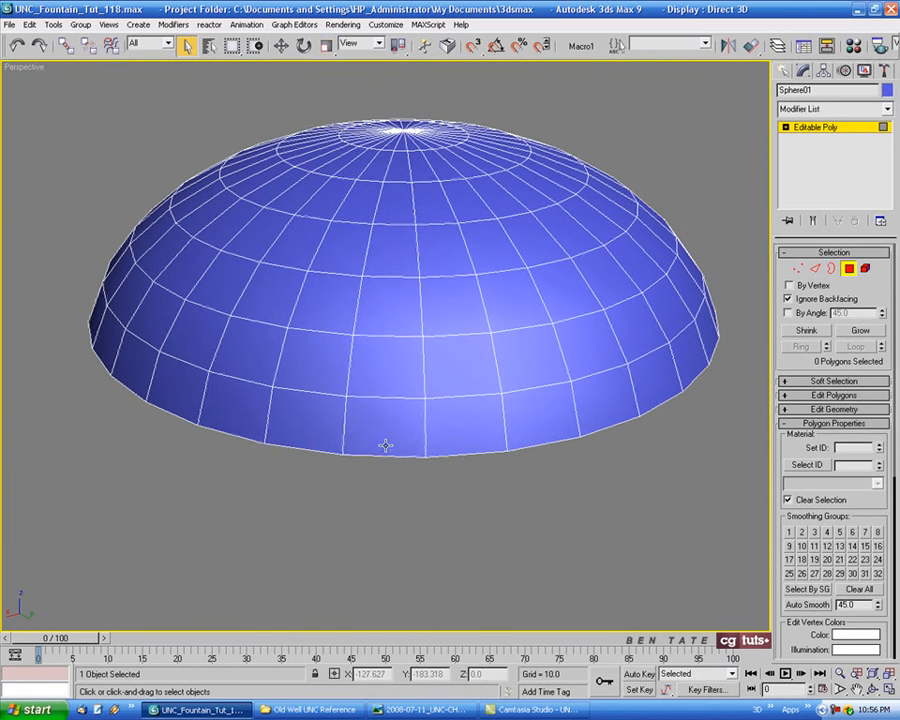
left_click(383, 432)
left_click(464, 435, "ctrl")
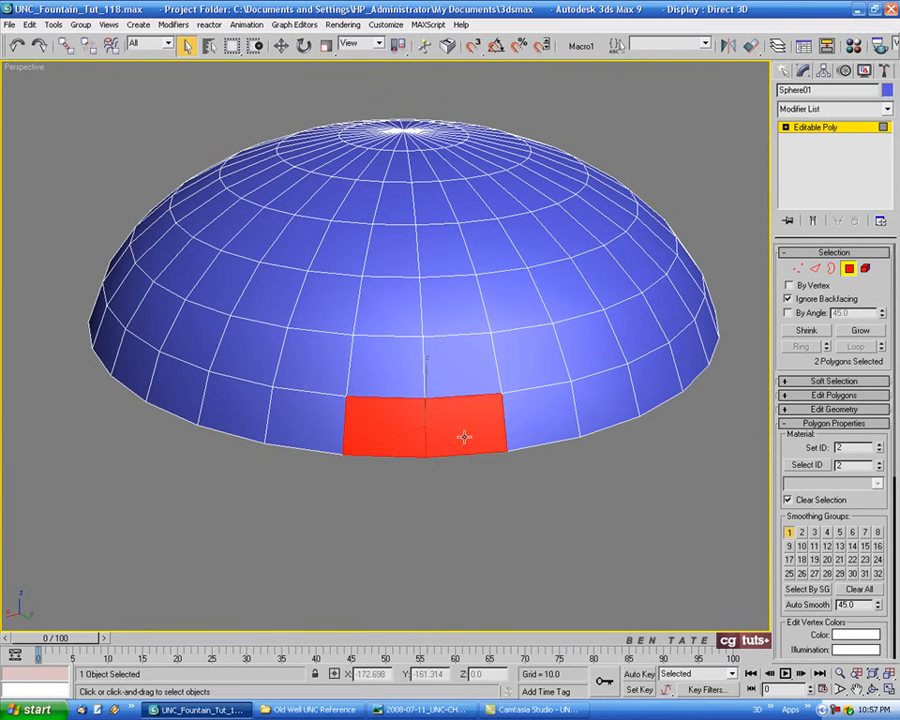
scroll(420, 436, "up", 5)
middle_click_drag(432, 442, 418, 394)
Open the Bevel settings for the two selected polygons and choose the Local Normal bevel type.
left_click(808, 424)
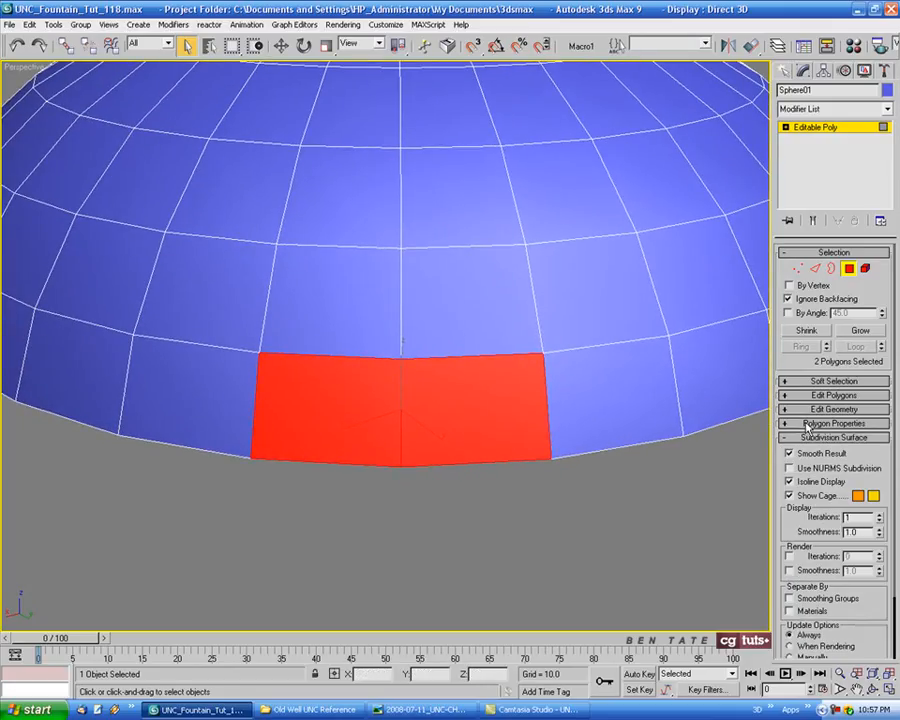
left_click(843, 396)
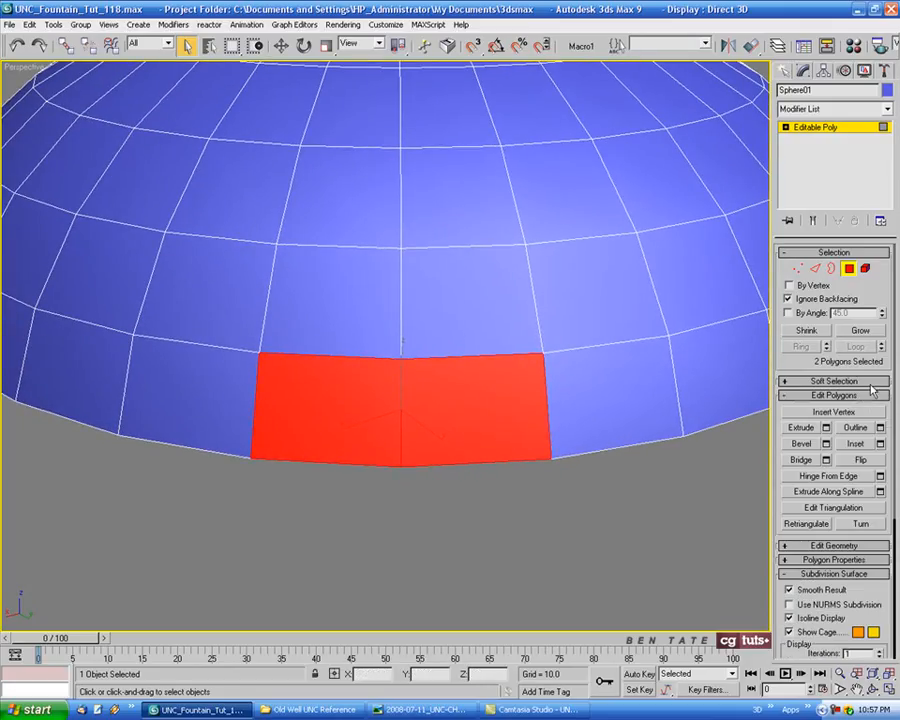
left_click(827, 444)
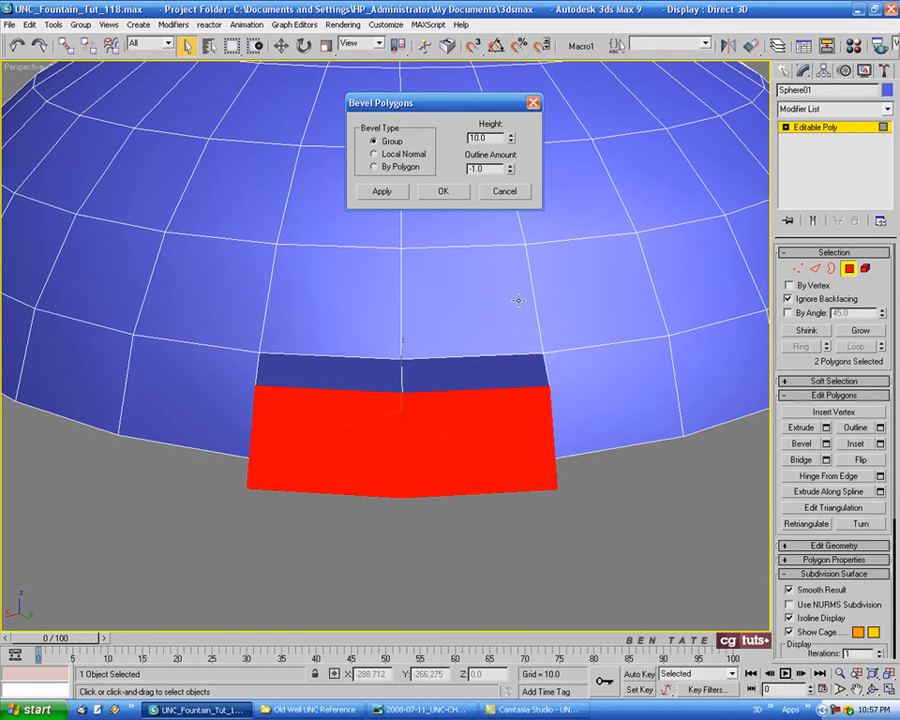
left_click(390, 158)
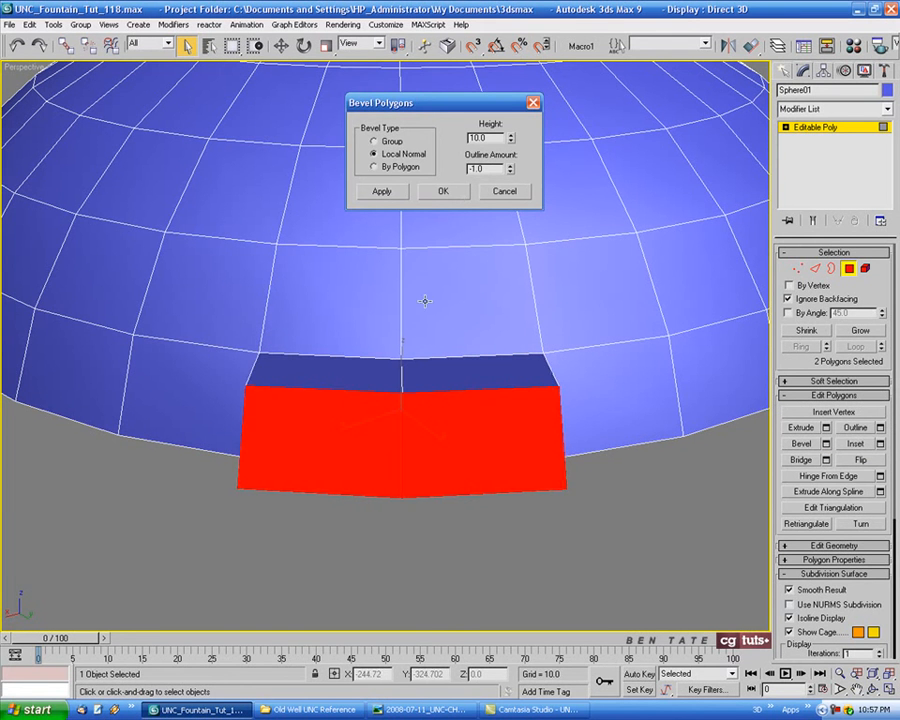
middle_click_drag(424, 299, 465, 348, "alt")
scroll(465, 348, "up", 4)
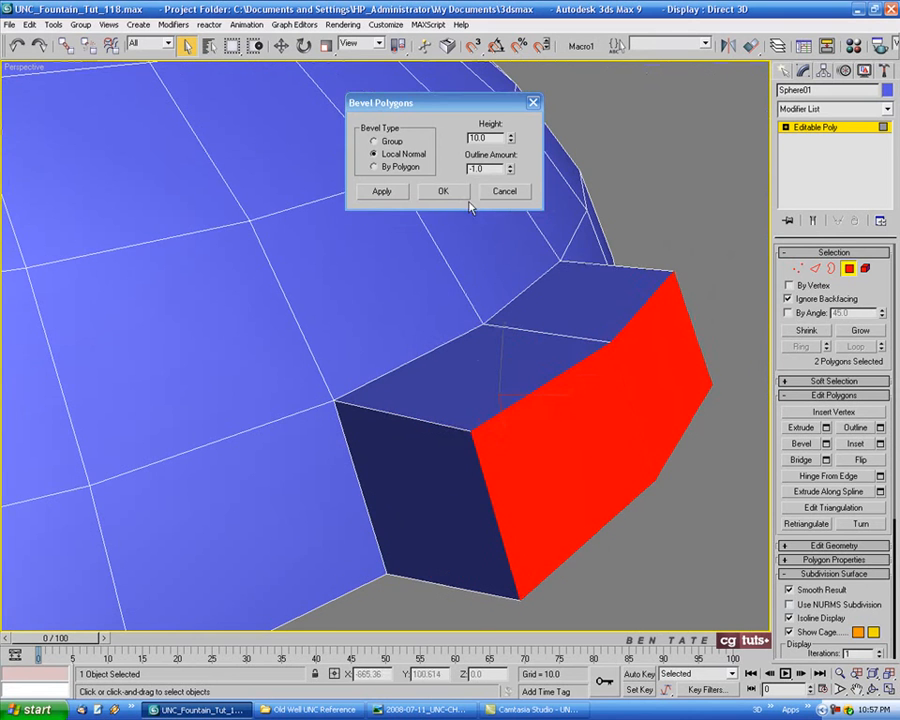
Set the bevel height to 0.4 and the outline amount to -0.2, and apply the bevel to the two selected polygons.
left_click_drag(514, 145, 517, 207)
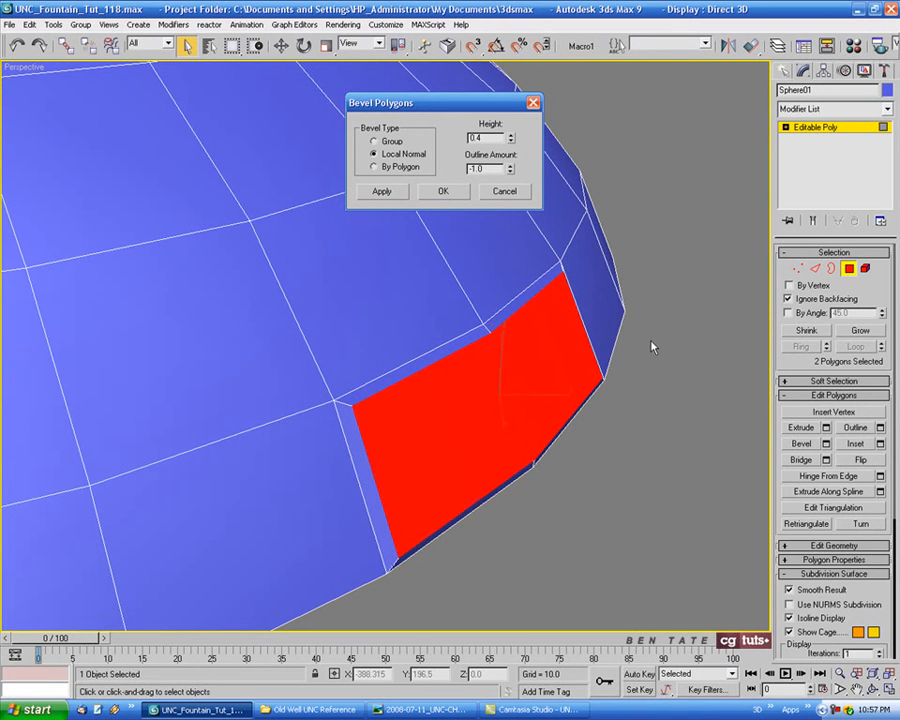
middle_click_drag(651, 347, 578, 397, "alt")
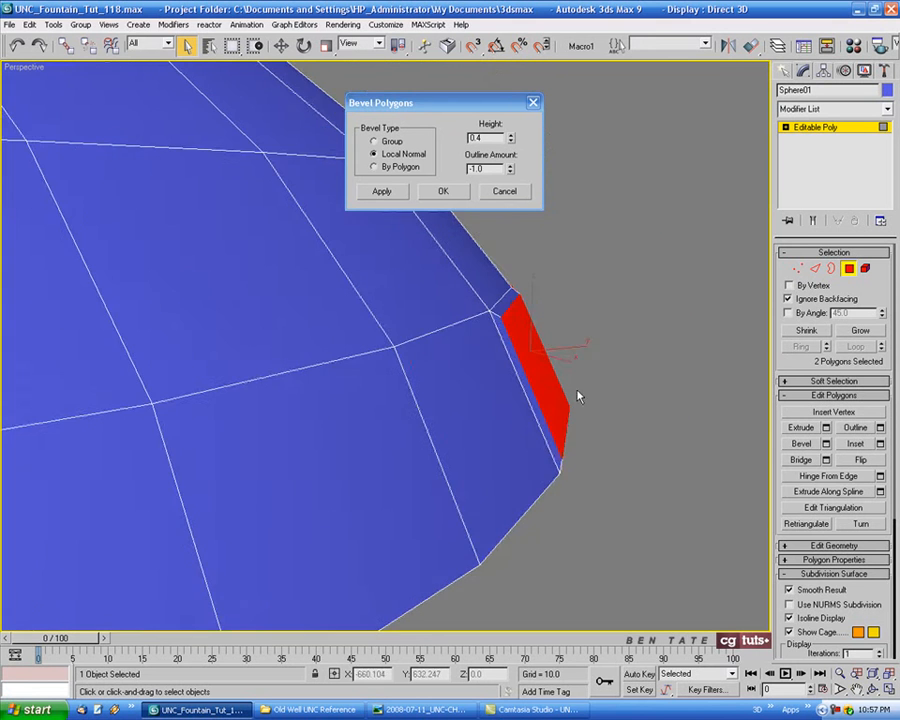
scroll(542, 331, "up", 5)
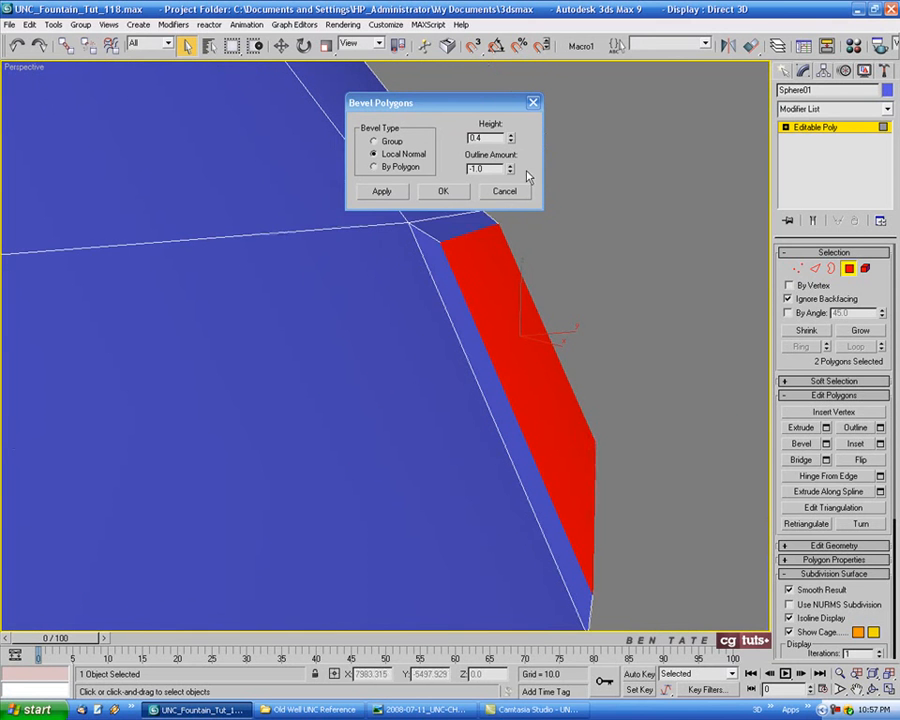
left_click_drag(512, 172, 517, 113)
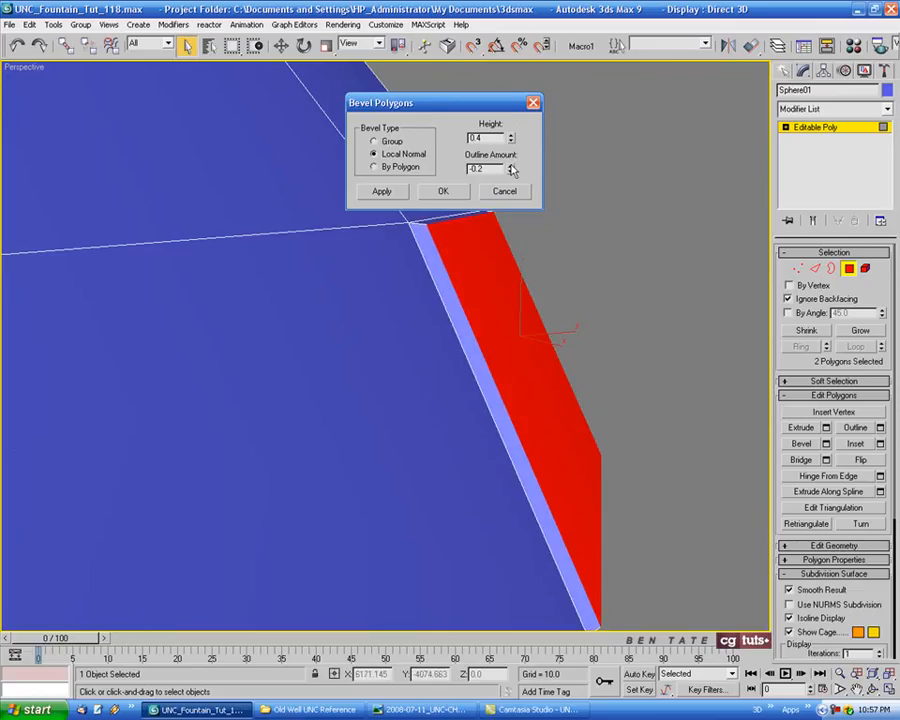
middle_click_drag(575, 285, 601, 287, "alt")
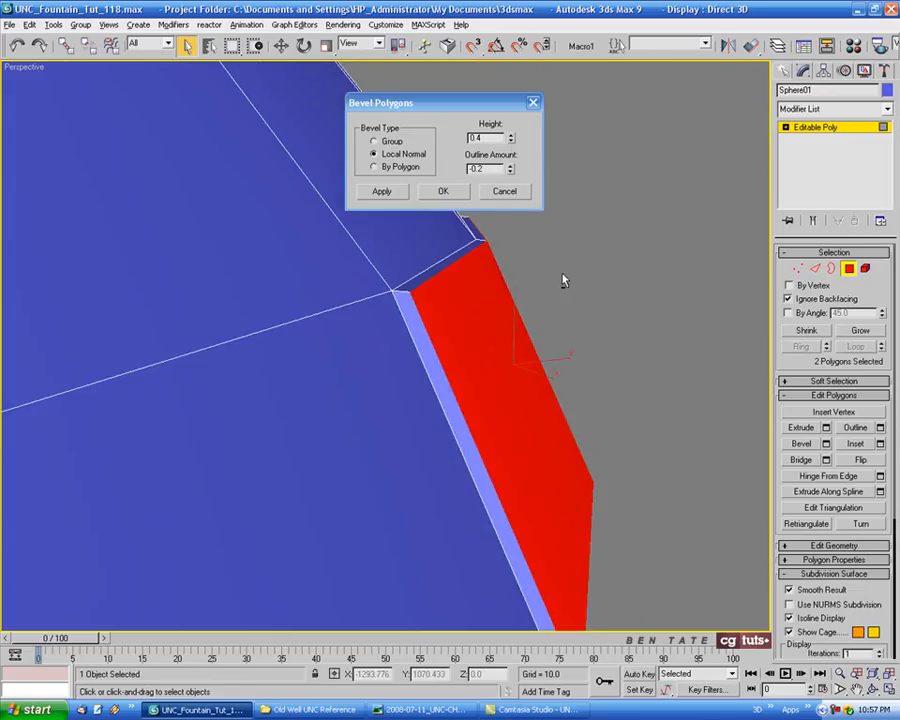
middle_click_drag(562, 274, 565, 285, "alt")
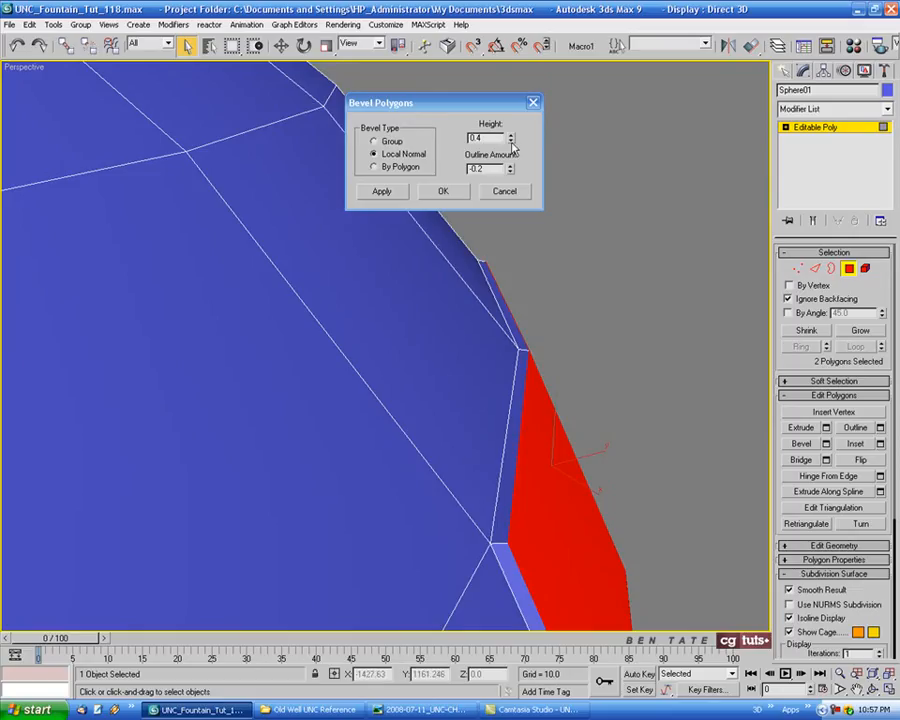
middle_click_drag(597, 349, 605, 381, "alt")
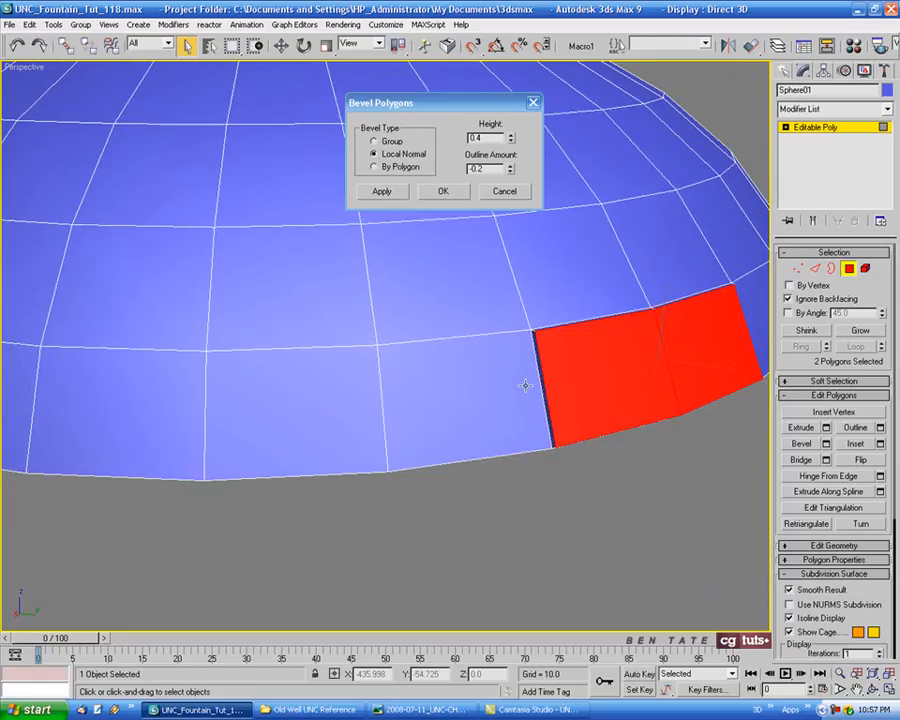
left_click(387, 193)
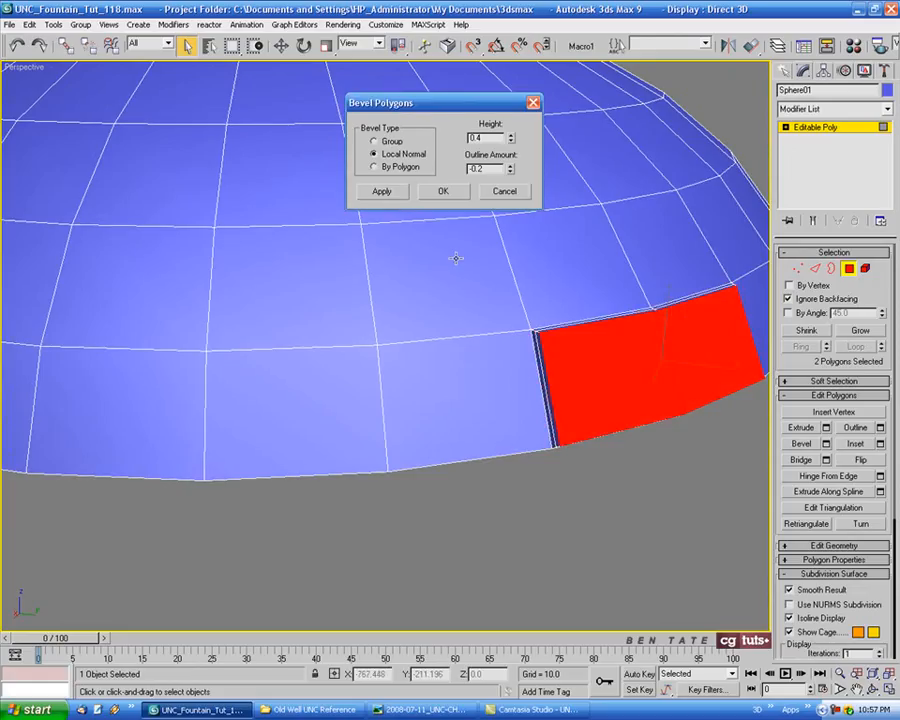
Select the two unbeveled polygons beside the first panel in the dome's lowest row and apply the same bevel.
left_click(443, 407)
left_click(353, 409, "ctrl")
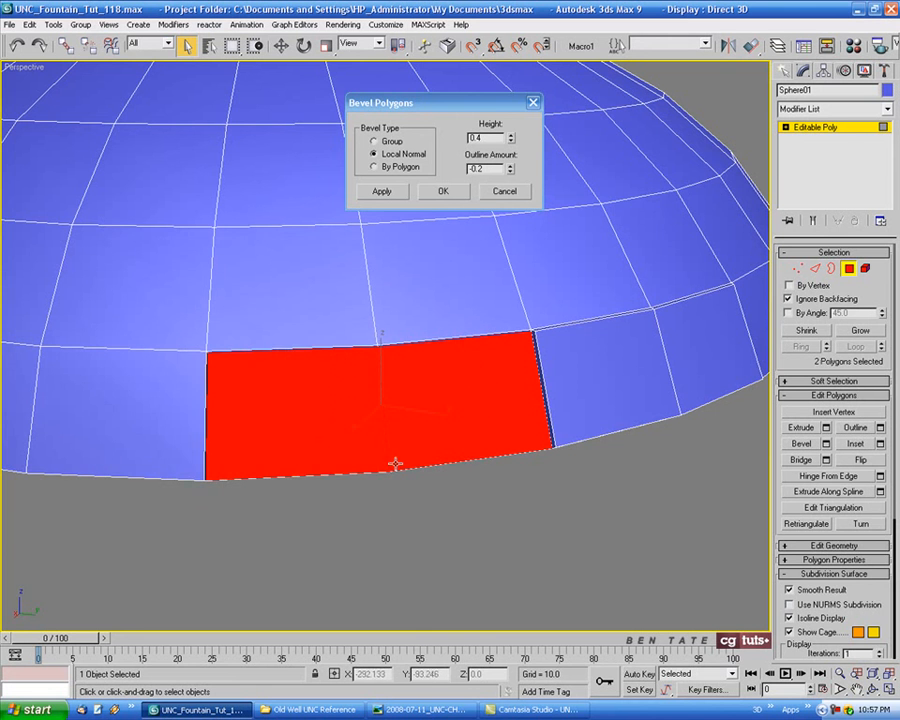
mouse_move(476, 432)
middle_mouse_down("alt")
mouse_move(474, 446)
mouse_move(418, 398)
mouse_move(425, 413)
mouse_move(388, 455)
mouse_move(460, 492)
mouse_move(376, 483)
mouse_move(368, 393)
mouse_move(430, 440)
mouse_move(482, 428)
middle_mouse_up("alt")
scroll(474, 446, "up", 3)
scroll(482, 425, "down", 3)
middle_click_drag(376, 391, 508, 376)
left_click(388, 195)
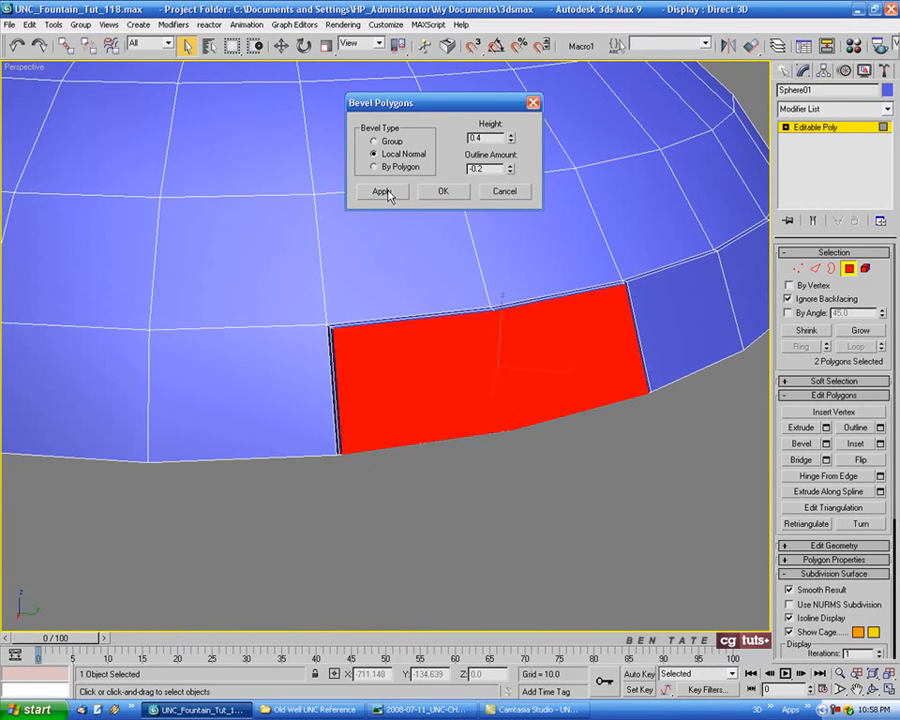
Repeat the bevel on the next two pairs of polygons along the lowest row, applying it to each pair separately.
left_click(220, 401)
left_click(116, 375, "ctrl")
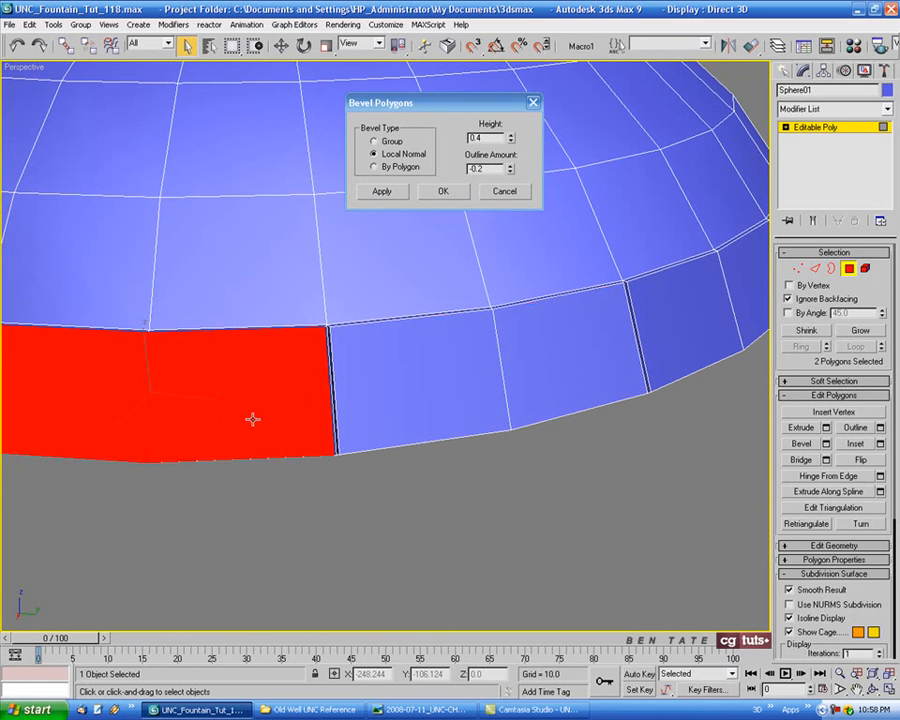
middle_click_drag(253, 418, 344, 371, "alt")
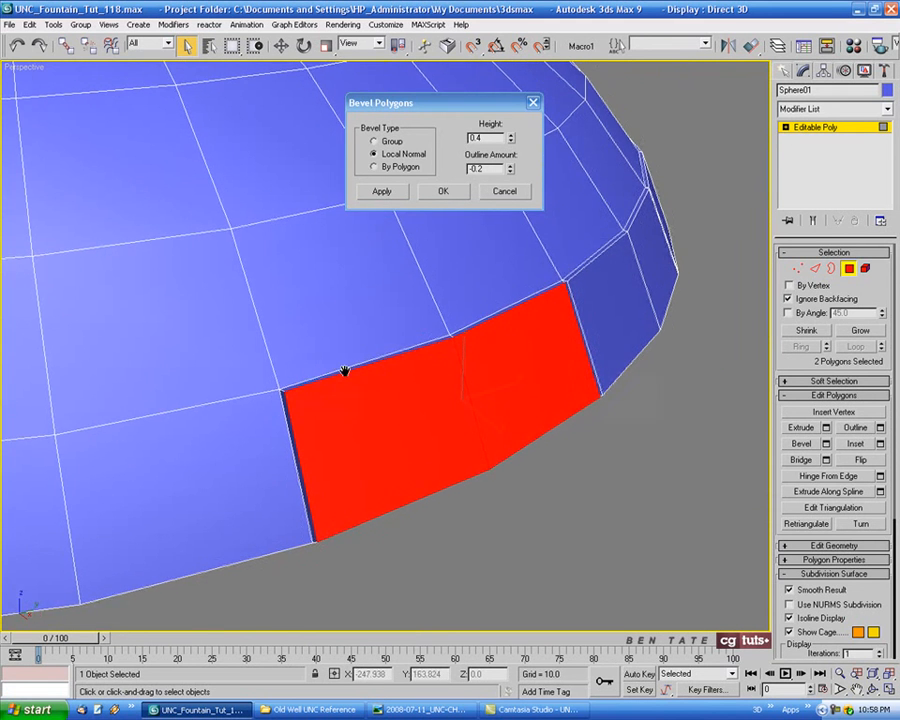
left_click(382, 192)
left_click(217, 485)
middle_click_drag(211, 476, 396, 440, "alt")
left_click(265, 444, "ctrl")
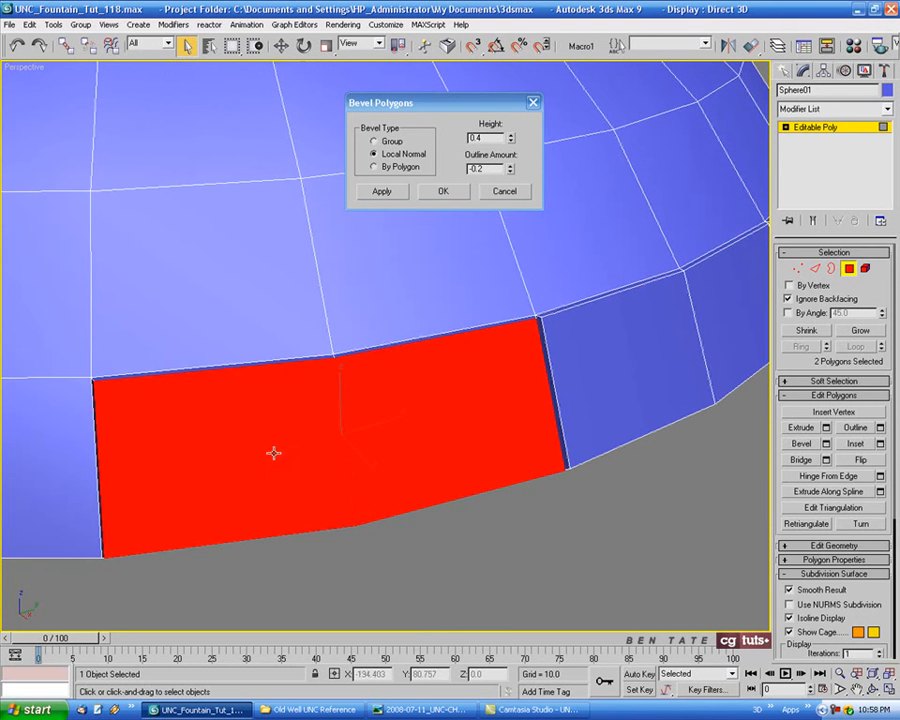
left_click(383, 193)
Continue around the lowest row, beveling two further adjacent polygon pairs with height 0.4 and outline -0.2.
middle_click_drag(340, 280, 412, 258, "alt")
left_click(253, 436)
left_click(133, 422, "ctrl")
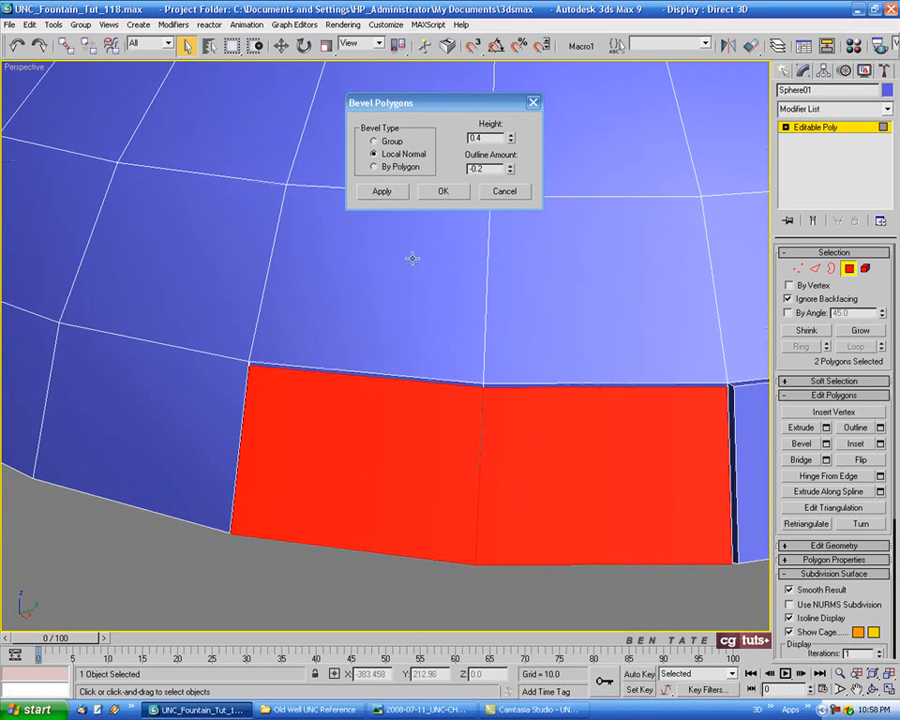
left_click(176, 388)
left_click(44, 332, "ctrl")
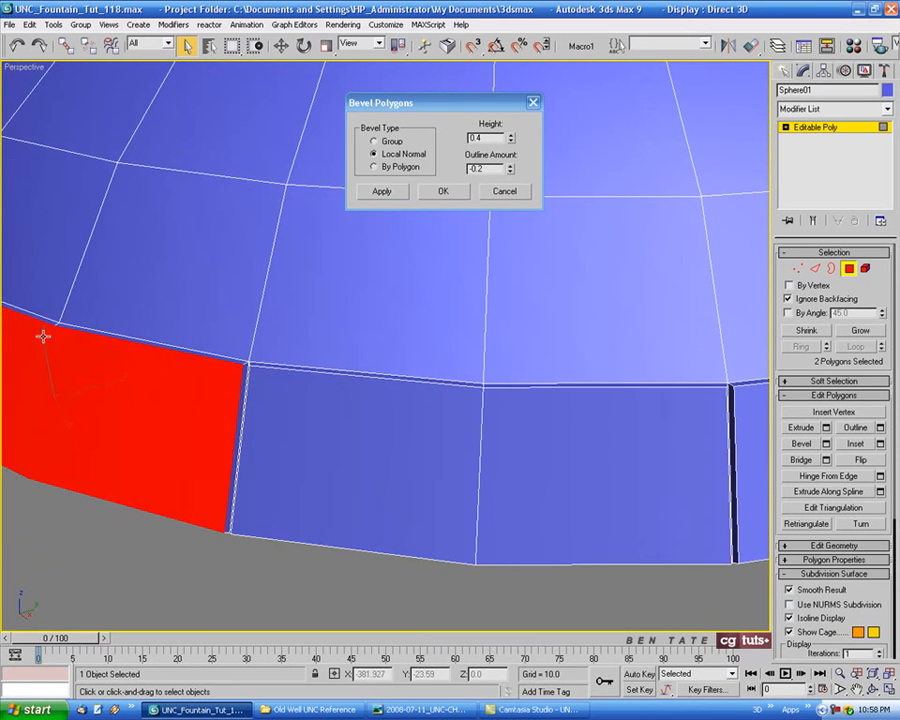
middle_click_drag(44, 332, 325, 427, "alt")
left_click(385, 198)
Orbit on around the dome and turn the following two lowest-row polygon pairs into separate panels with the same Local Normal bevel.
middle_click_drag(212, 398, 329, 404, "alt")
middle_click_drag(460, 428, 353, 431, "alt")
middle_click_drag(527, 421, 515, 451)
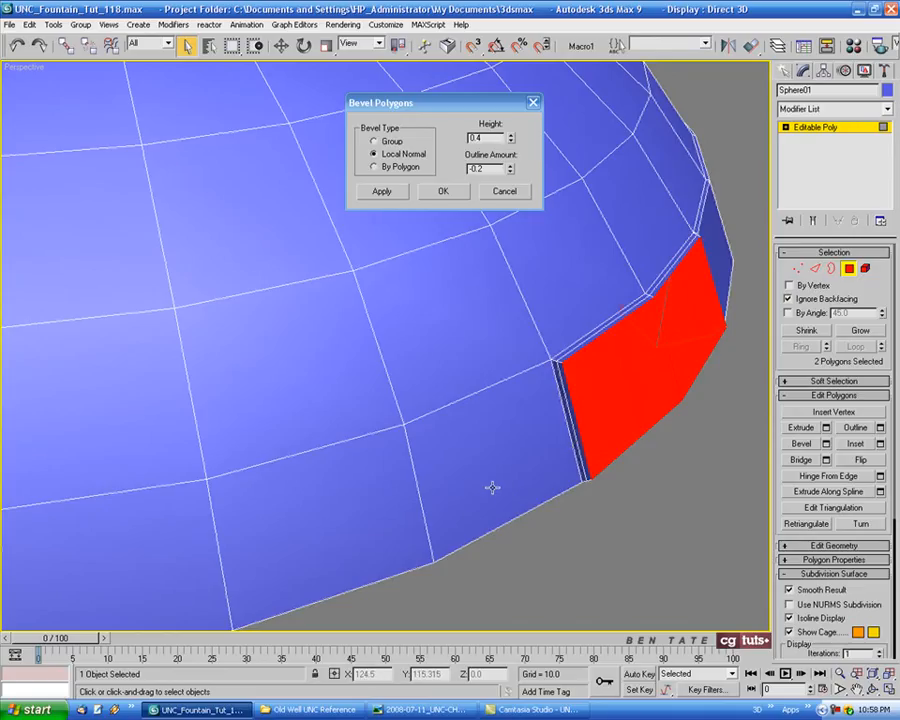
left_click(491, 486)
left_click(378, 526, "ctrl")
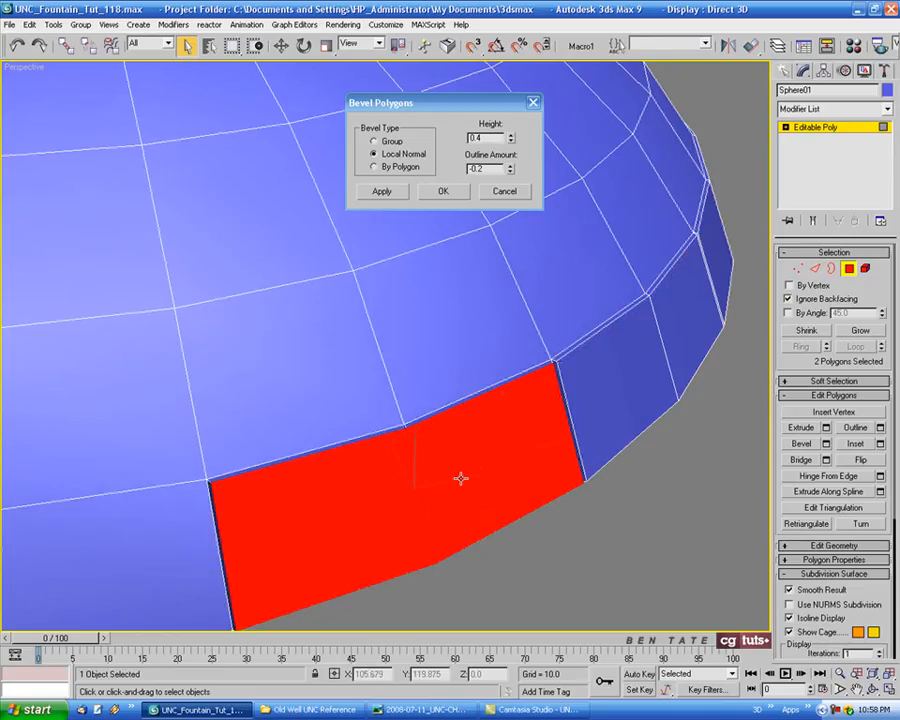
left_click(388, 195)
middle_click_drag(150, 474, 436, 407)
left_click(334, 468)
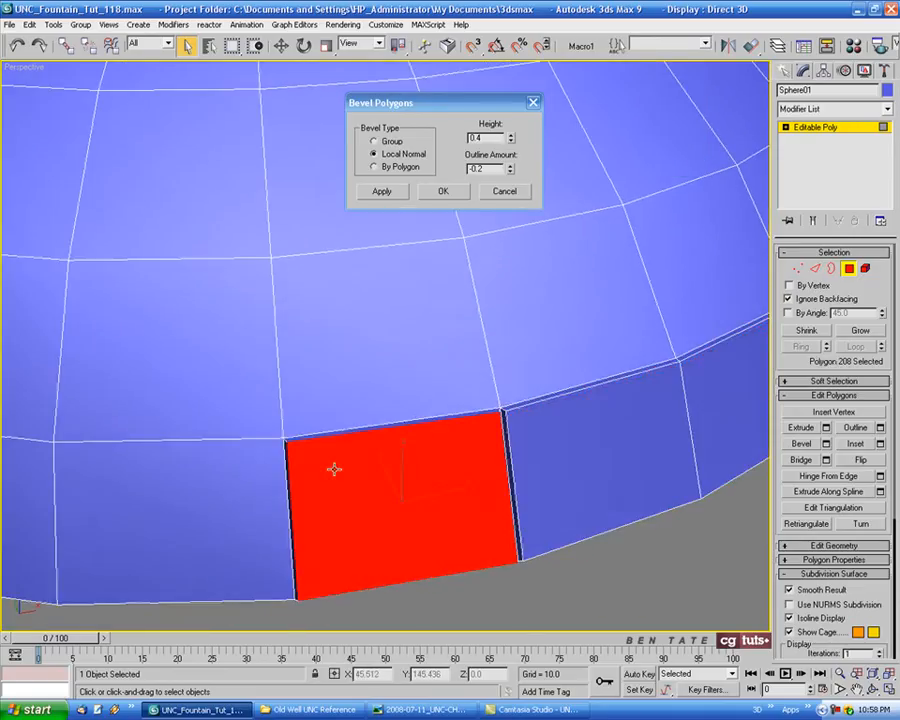
left_click(251, 470, "ctrl")
left_click(390, 193)
Apply the 0.4 height, -0.2 outline bevel to the next two unbeveled pairs in the lowest row, one pair at a time.
middle_click_drag(164, 386, 341, 406)
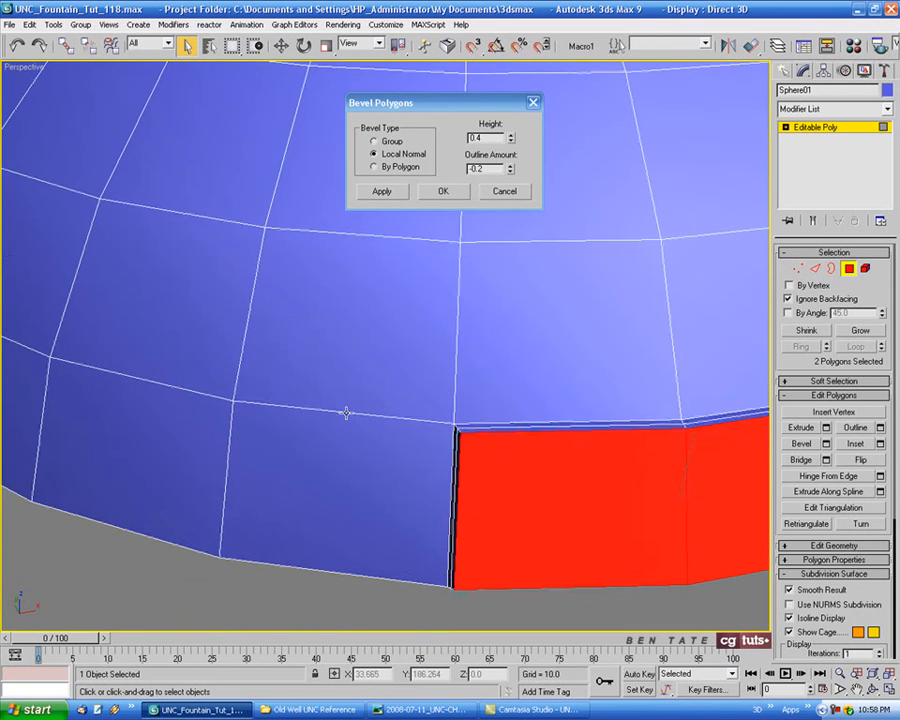
left_click(280, 436)
left_click(175, 420, "ctrl")
left_click(393, 194)
middle_click_drag(150, 353, 400, 381)
left_click(327, 399)
left_click(220, 360, "ctrl")
left_click(390, 195)
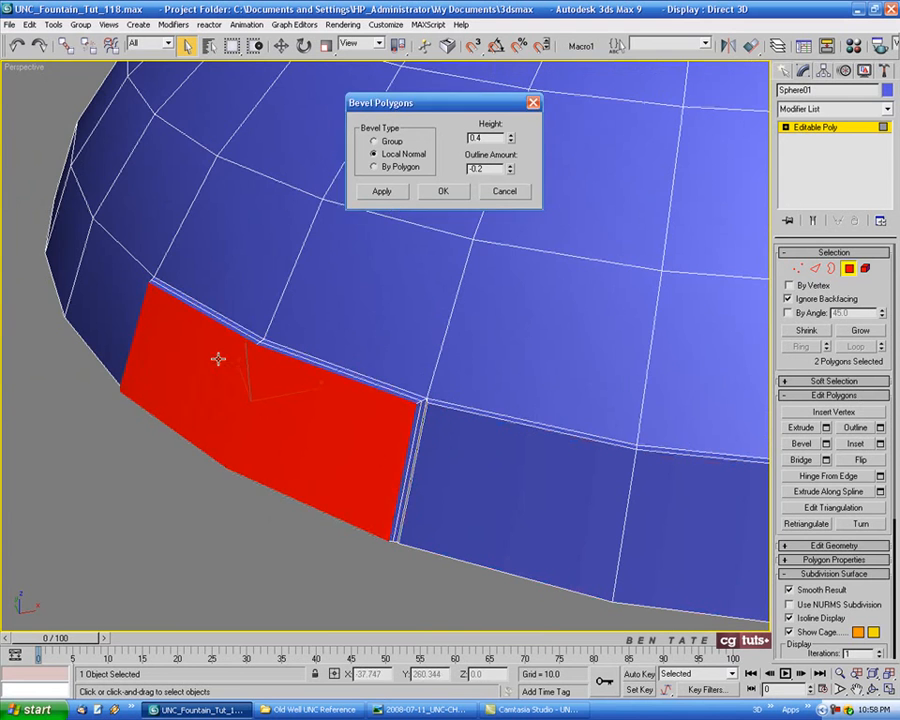
Select and bevel two more pairs of neighbouring polygons in the lowest row, keeping the same bevel settings.
middle_click_drag(195, 360, 354, 368, "alt")
left_click(348, 376)
left_click(240, 340, "ctrl")
left_click(382, 191)
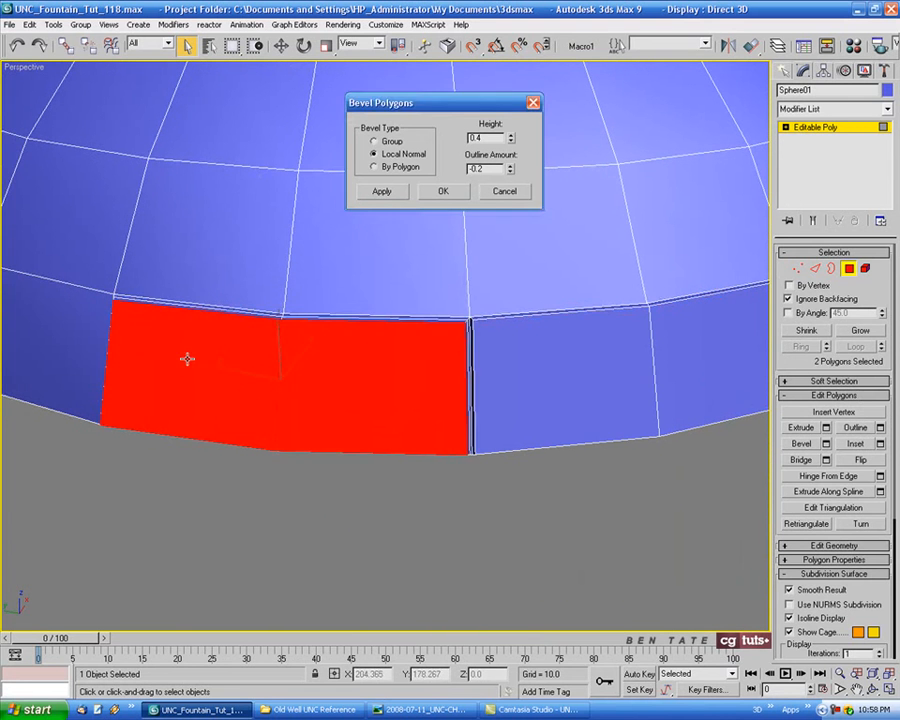
middle_click_drag(186, 356, 388, 460, "alt")
left_click(390, 464)
left_click(304, 358, "ctrl")
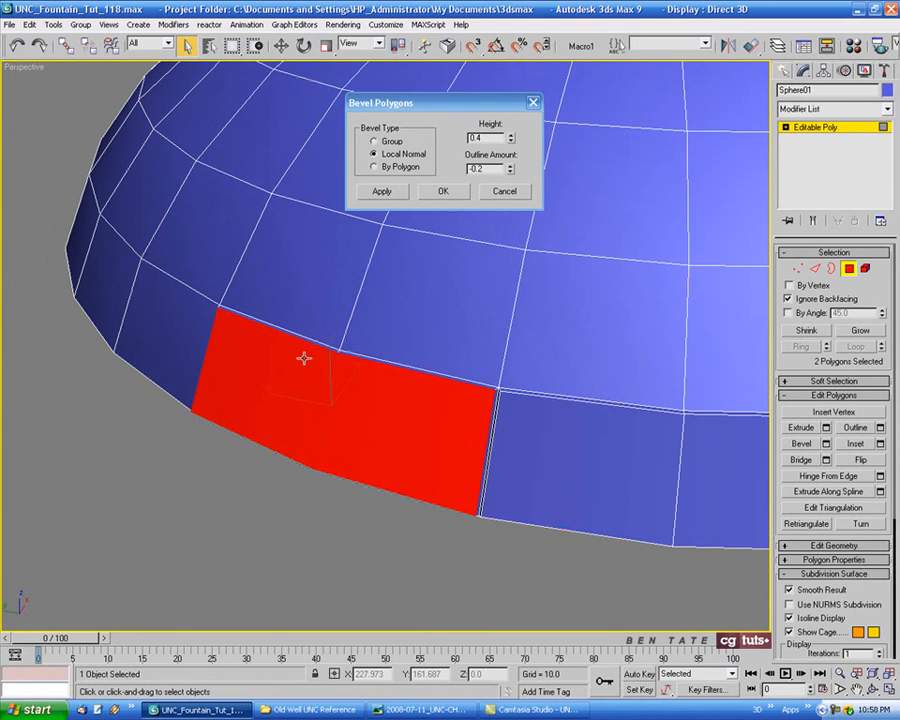
left_click(381, 193)
Keep beveling the remaining lowest-row polygons pair by pair toward the first beveled panel.
left_click(122, 264)
left_click(82, 183, "ctrl")
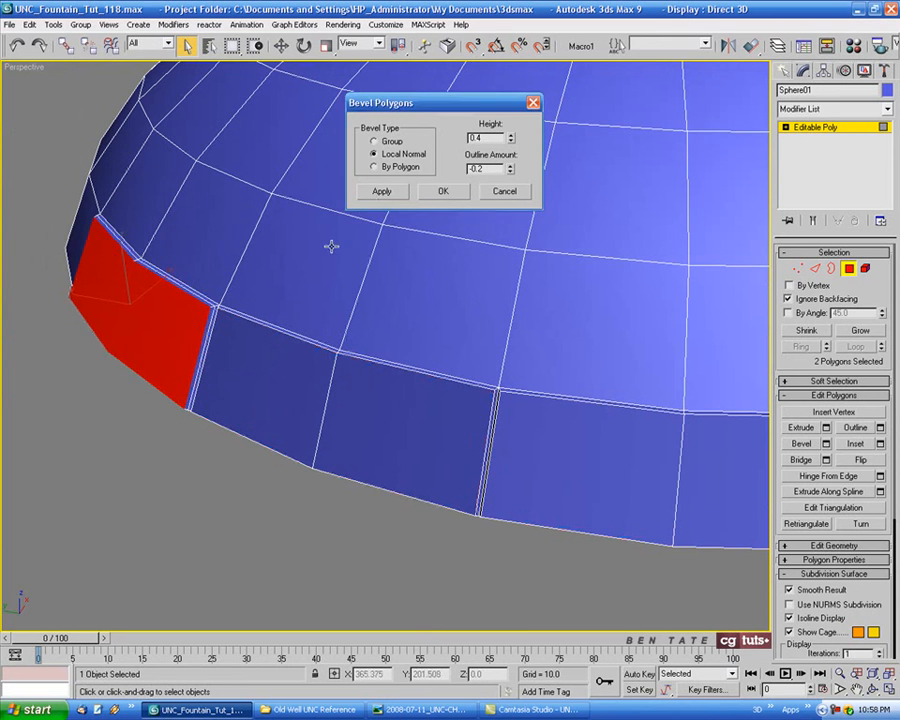
middle_click_drag(331, 246, 222, 389, "alt")
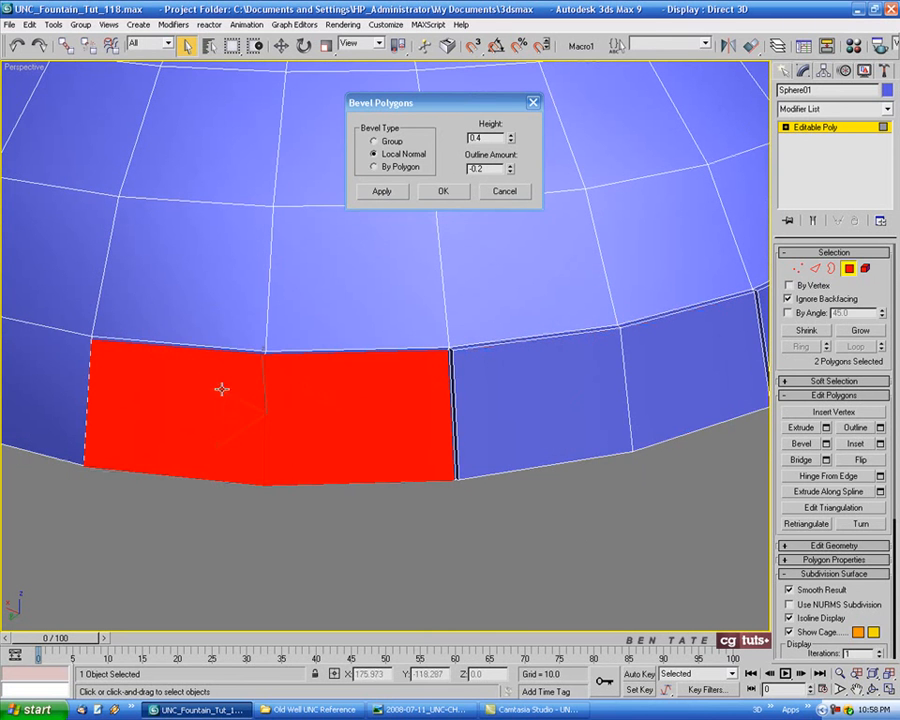
middle_click_drag(332, 216, 320, 385, "alt")
left_click(320, 385, "alt")
left_click(320, 385, "ctrl")
left_click(383, 191)
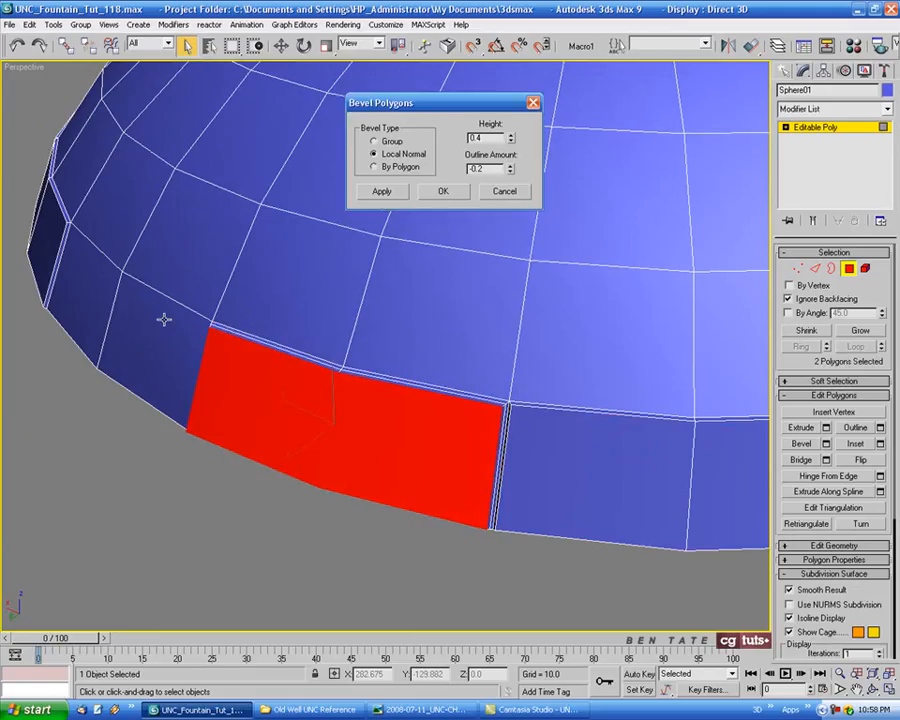
Bevel the last unbeveled pair to complete the lowest row of panels, and close the Bevel settings.
left_click(141, 305)
left_click(78, 262, "ctrl")
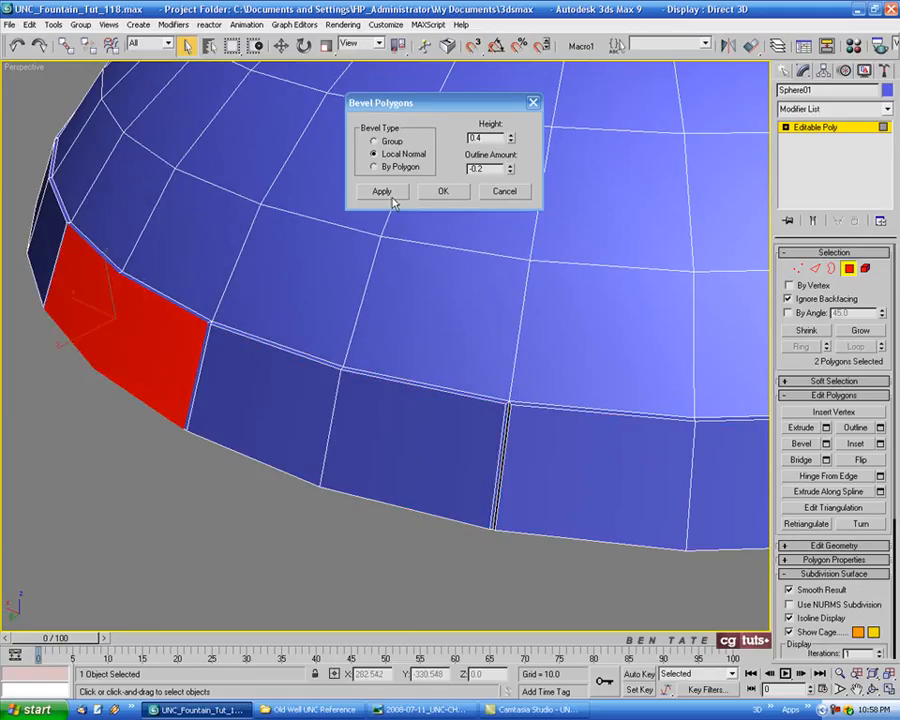
left_click(392, 196)
left_click(501, 196)
Examine the beveled lowest row around the dome with edged faces off and on, and compare the panel layout with the Old Well reference photo.
middle_click_drag(418, 332, 480, 336, "alt")
key("F4")
middle_click_drag(488, 412, 384, 423, "alt")
scroll(486, 429, "down", 3)
scroll(398, 394, "down", 4)
key("F4")
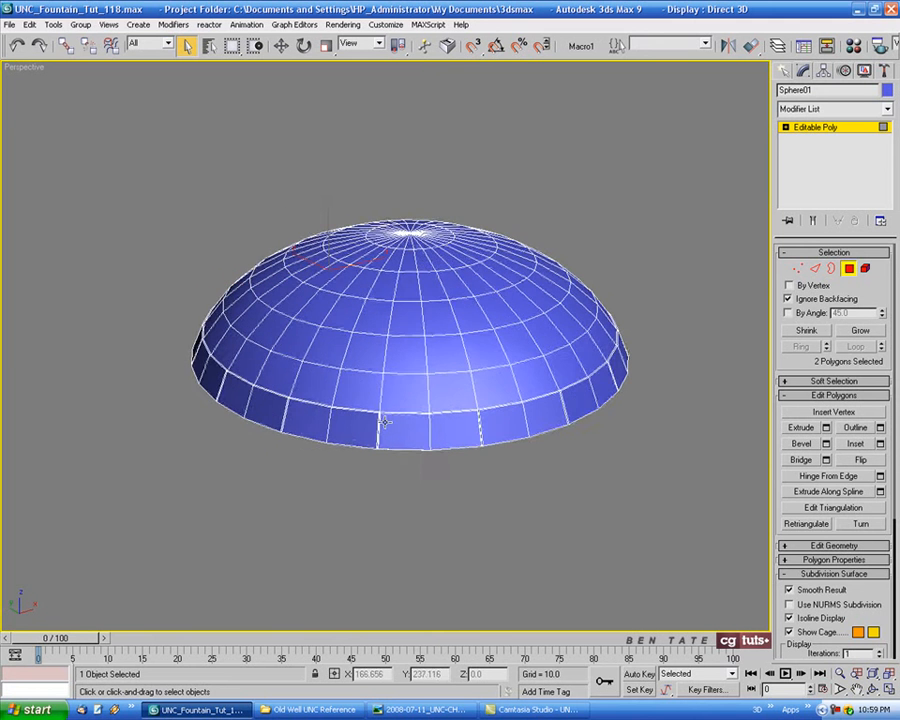
middle_click_drag(408, 331, 338, 376, "alt")
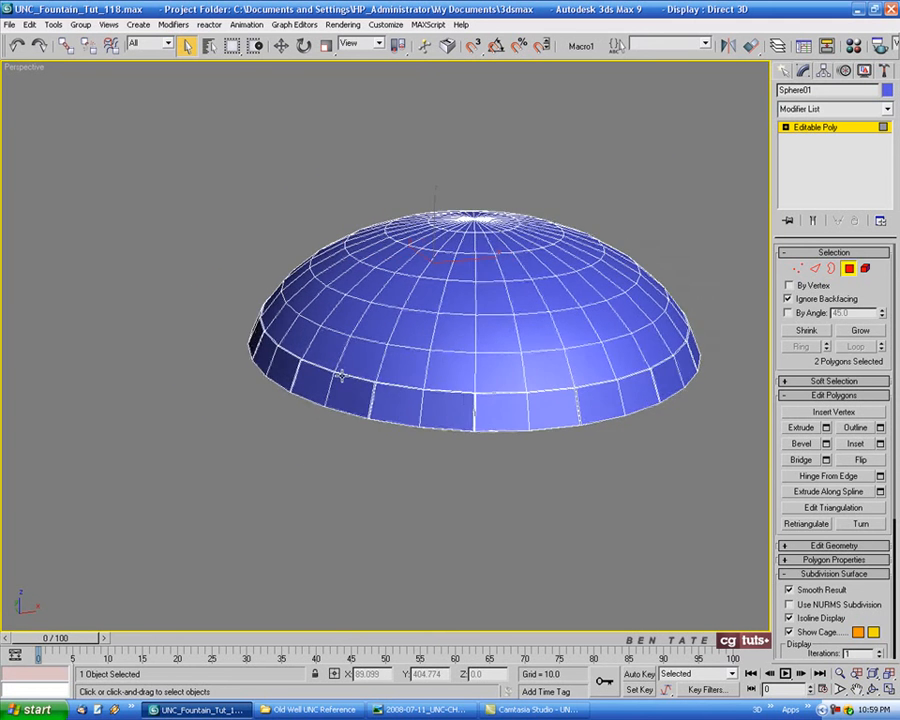
scroll(364, 385, "up", 2)
middle_click_drag(409, 442, 440, 428, "alt")
scroll(440, 428, "up", 3)
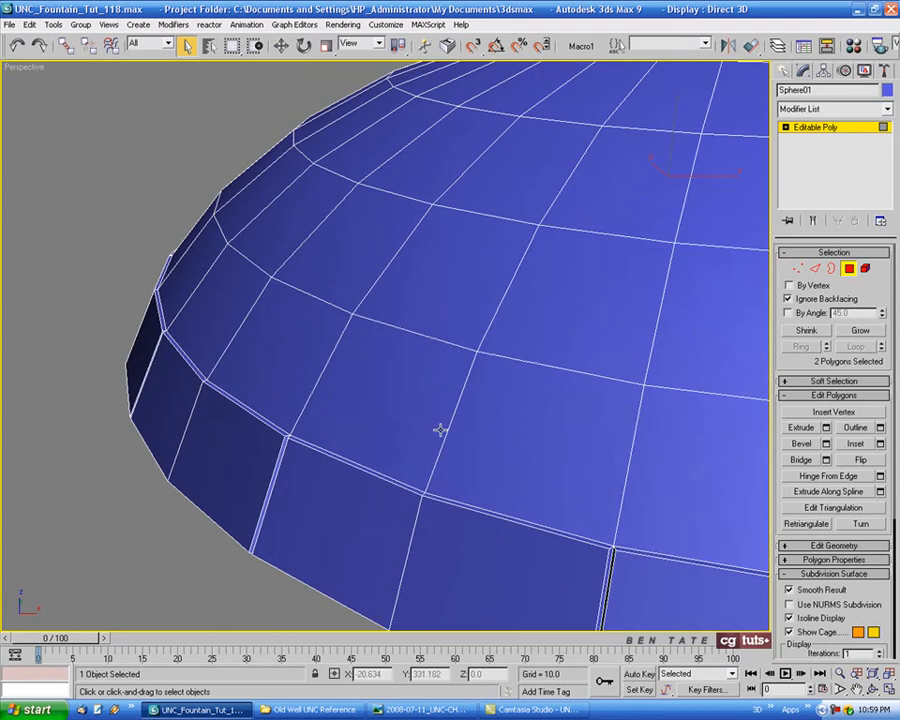
middle_click_drag(334, 422, 287, 408)
scroll(388, 414, "down", 1)
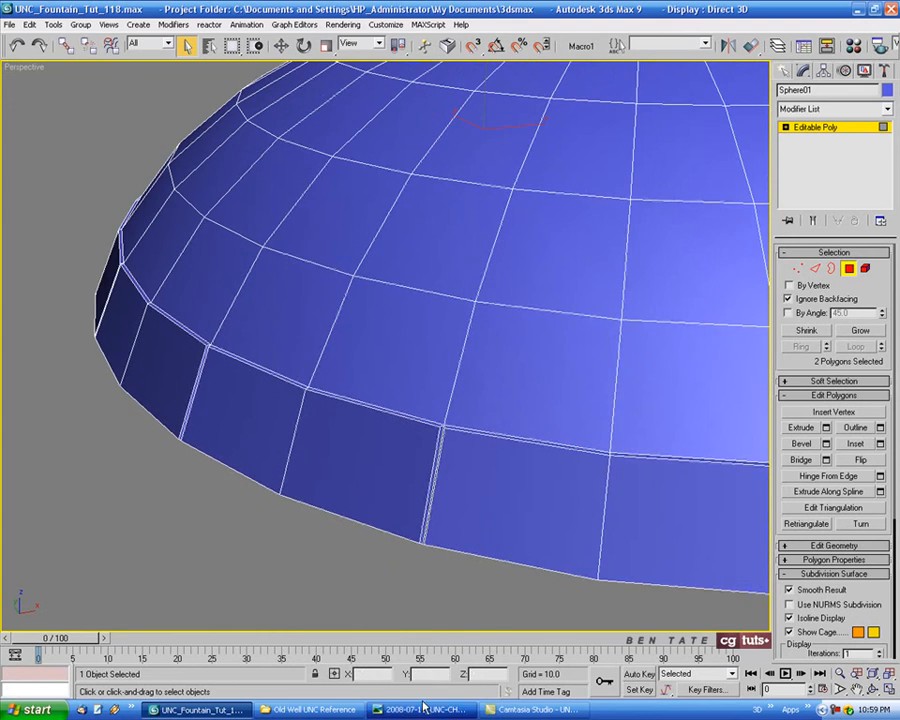
left_click(425, 709)
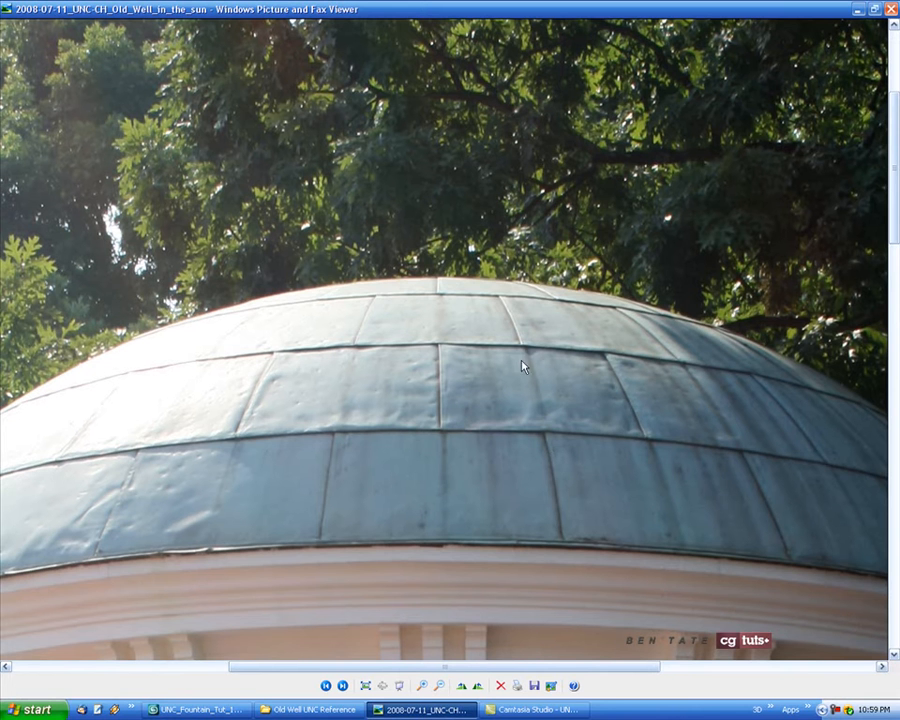
key("alt+Tab")
Bevel two second-row polygons straddling a panel seam of the row below, using height 0.4 and outline -0.2.
middle_click_drag(471, 400, 410, 462)
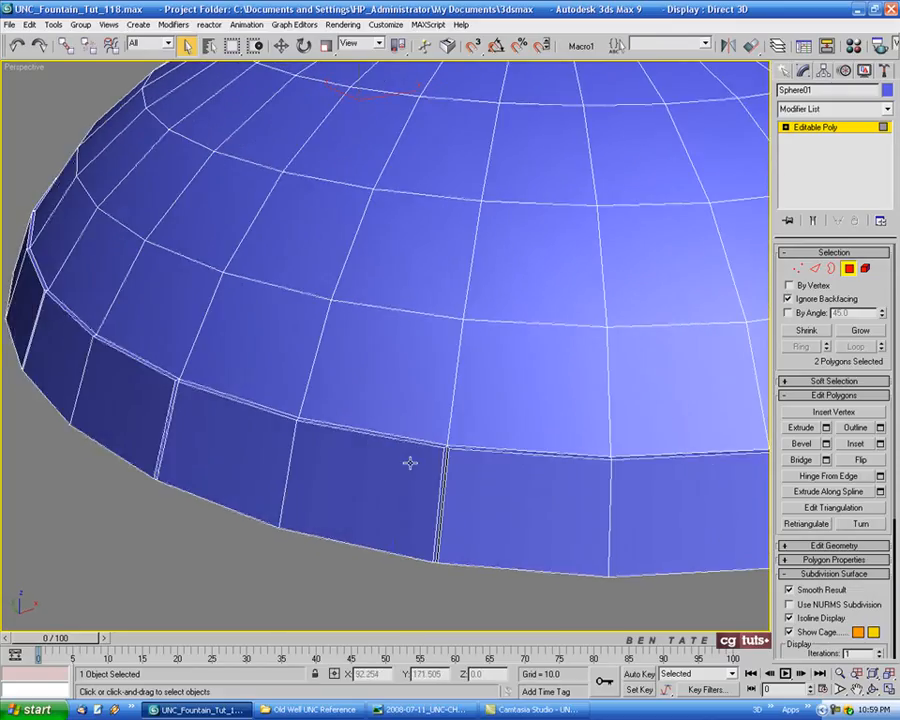
left_click(417, 361)
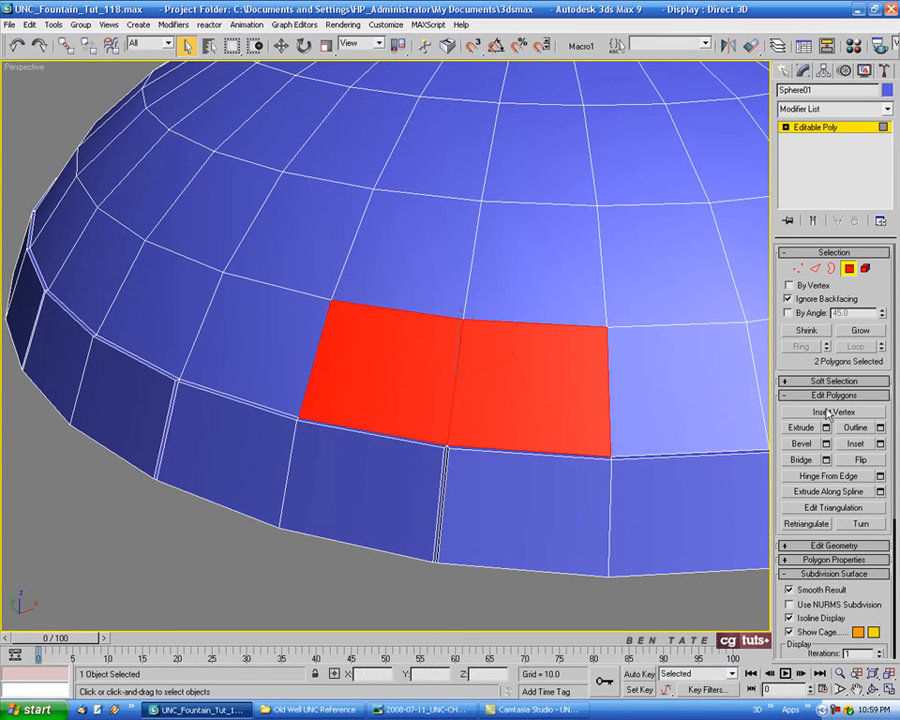
left_click(827, 444)
middle_click_drag(730, 425, 503, 352)
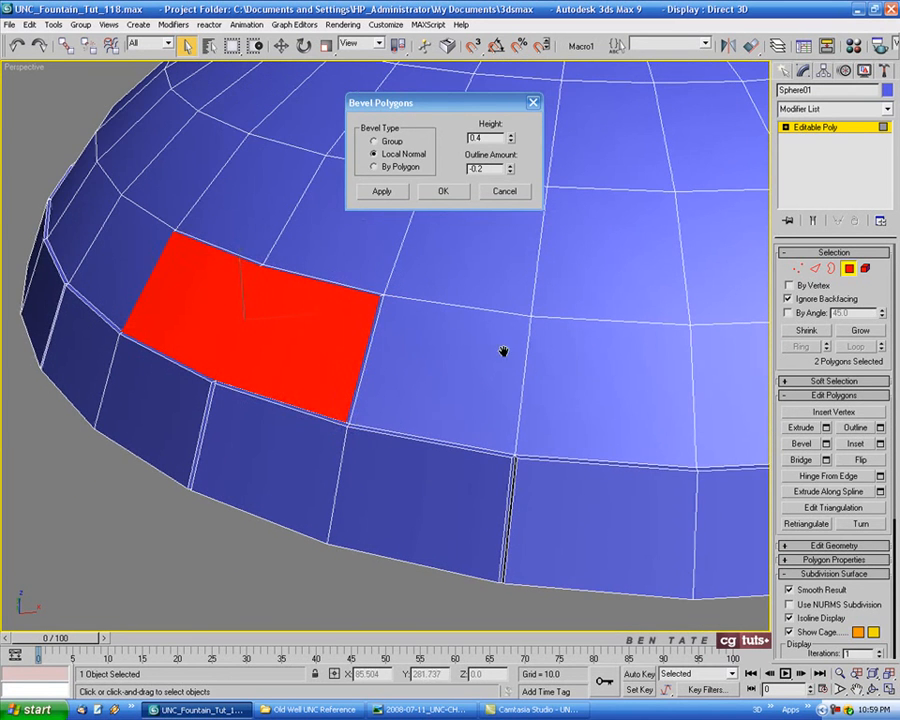
left_click(383, 191)
Bevel the next three second-row polygon pairs beside the first one, each straddling a seam below, with height 0.4 and outline -0.2.
left_click(486, 376)
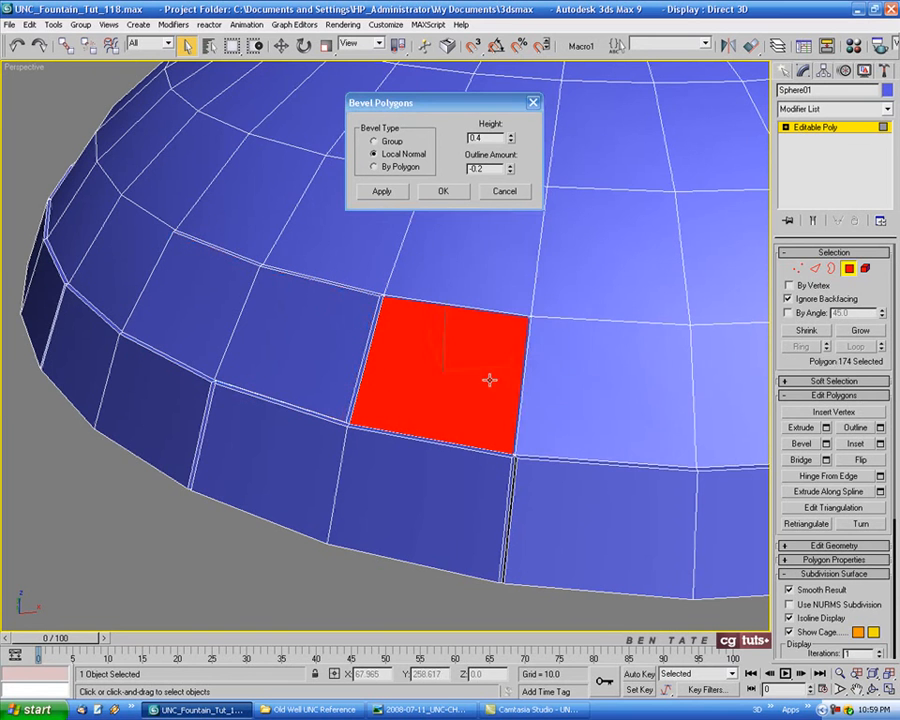
left_click(559, 381, "ctrl")
left_click(388, 194)
middle_click_drag(585, 333, 543, 325, "alt")
left_click(456, 372)
left_click(562, 386, "ctrl")
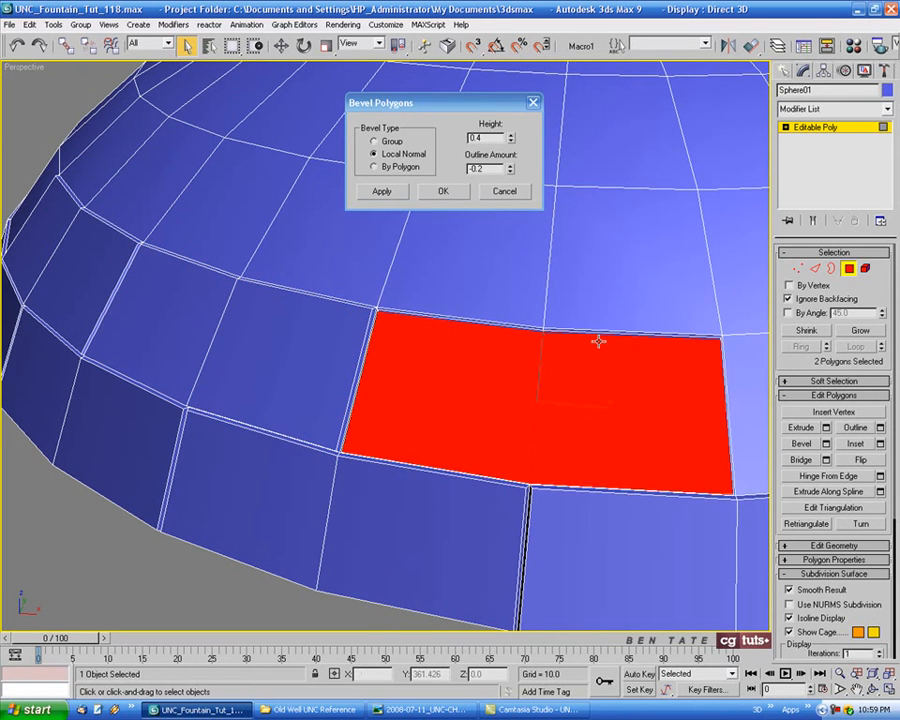
middle_click_drag(598, 341, 438, 327, "alt")
left_click(482, 327)
left_click(544, 327, "ctrl")
left_click(386, 194)
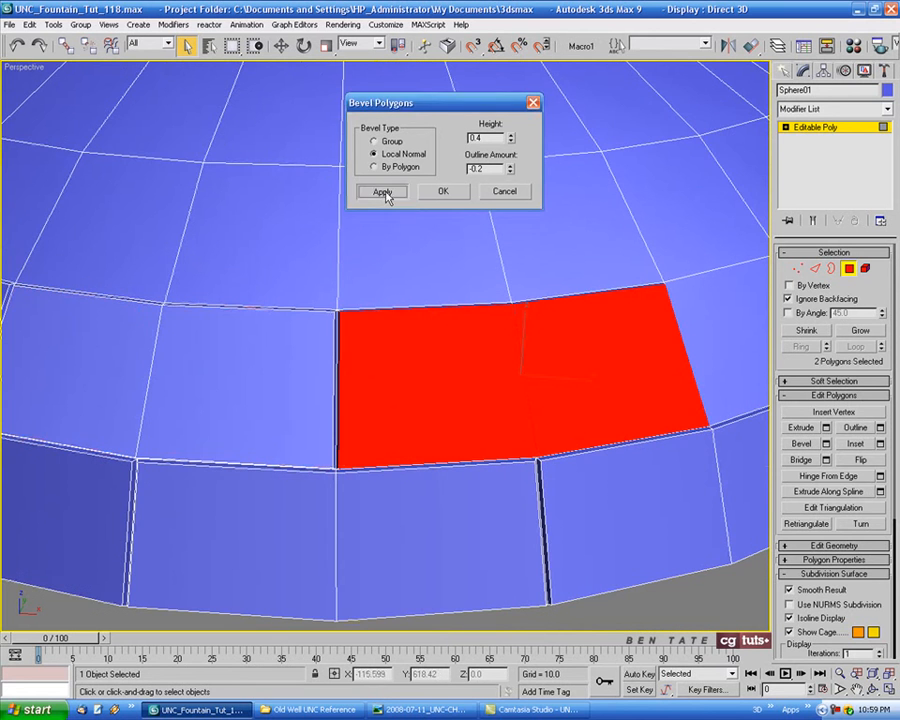
Continue around the second row, beveling three more adjacent polygon pairs with the same Local Normal bevel settings.
middle_click_drag(600, 345, 442, 350, "alt")
left_click(415, 335)
left_click(462, 325, "ctrl")
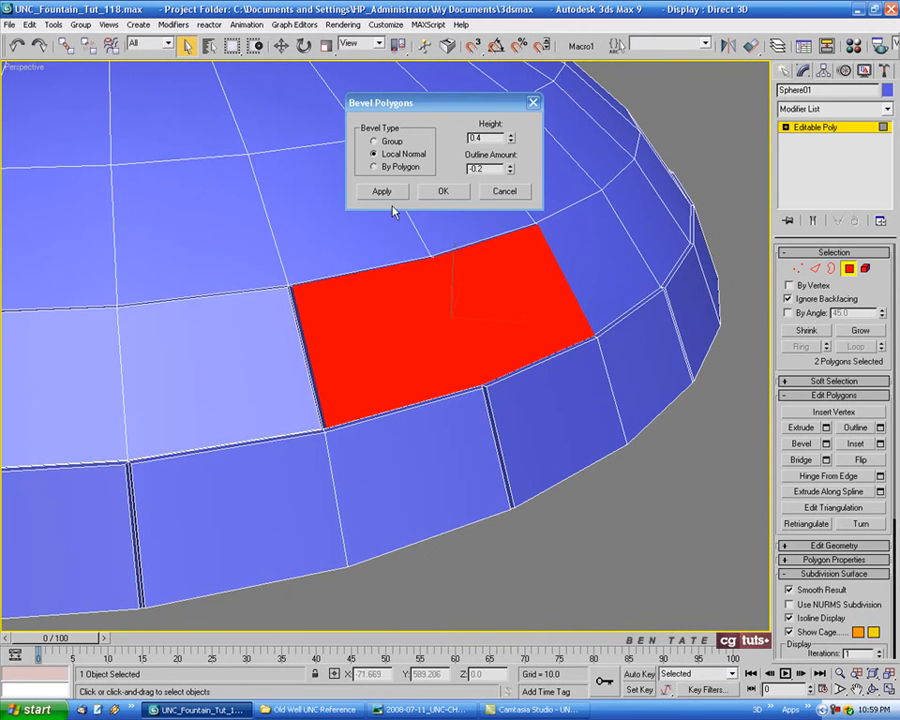
left_click(391, 195)
middle_click_drag(605, 297, 600, 329, "alt")
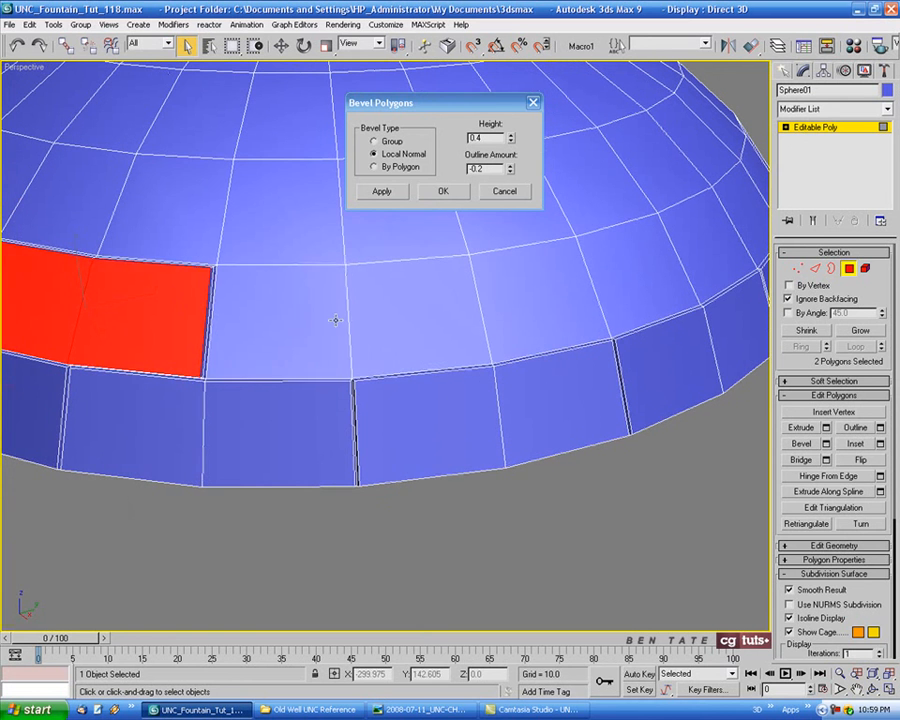
left_click(335, 320)
left_click(393, 279, "ctrl")
left_click(393, 196)
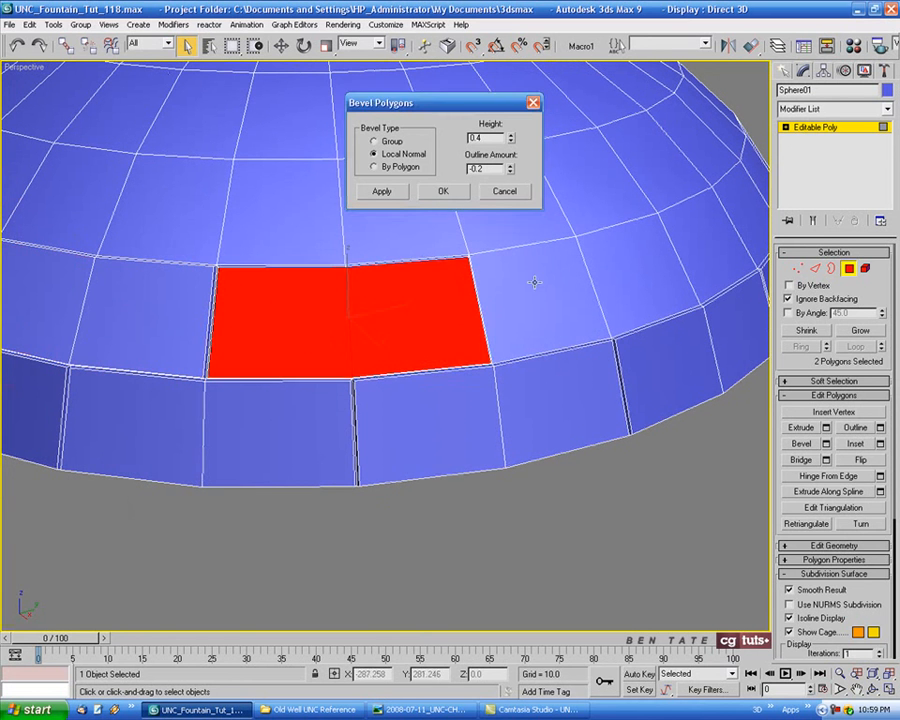
left_click(535, 282)
left_click(610, 274, "ctrl")
left_click(391, 196)
Bevel two further second-row pairs in the same direction around the dome, keeping height 0.4 and outline -0.2.
middle_click_drag(579, 284, 506, 305, "alt")
left_click(480, 351)
left_click(540, 349, "ctrl")
left_click(382, 197)
middle_click_drag(584, 326, 486, 333, "alt")
left_click(484, 338)
left_click(552, 322, "ctrl")
left_click(383, 191)
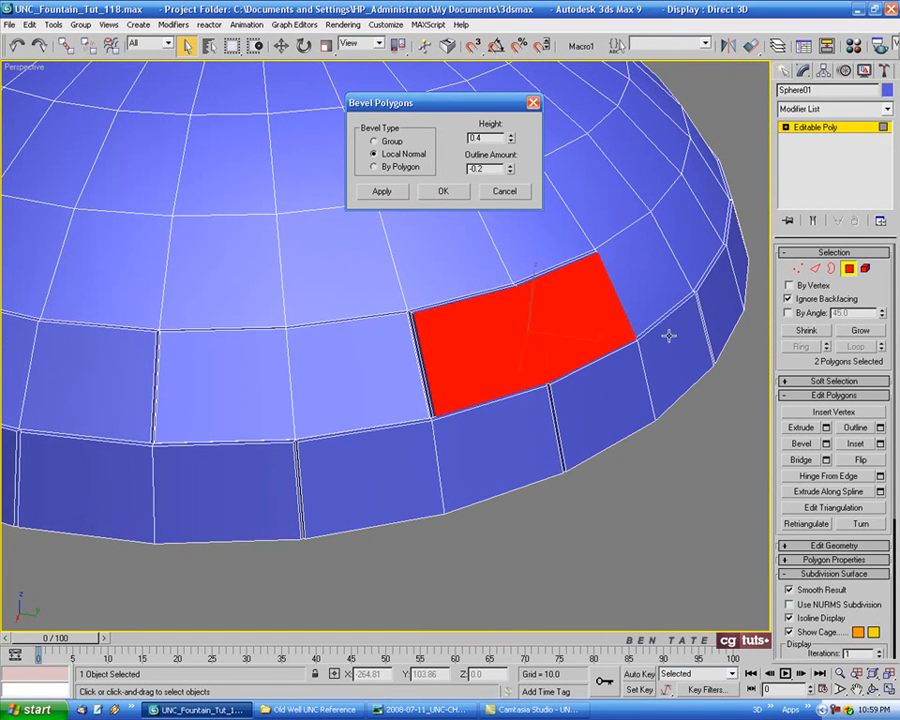
Bevel the following three second-row pairs one after another, keeping the panels staggered over the lowest row.
middle_click_drag(649, 331, 370, 421, "alt")
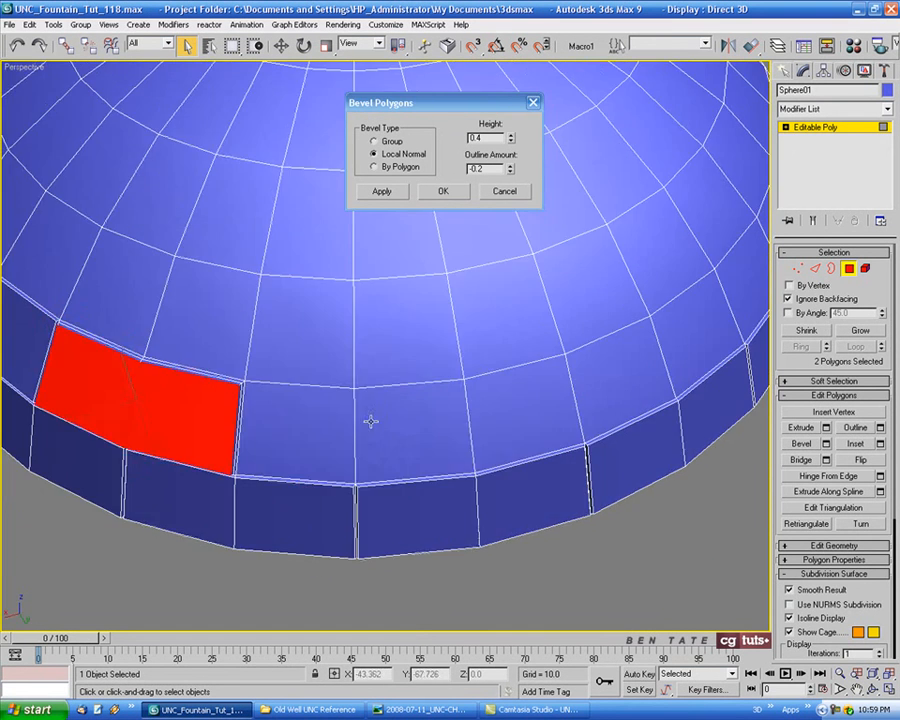
left_click(307, 440)
left_click(361, 436, "ctrl")
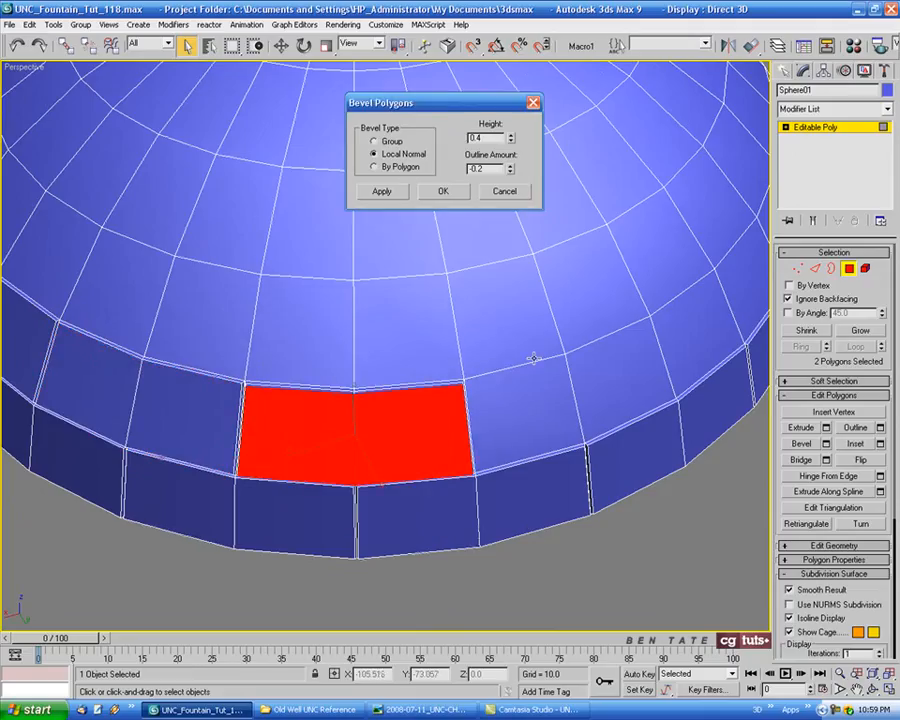
left_click(548, 402)
left_click(622, 372, "ctrl")
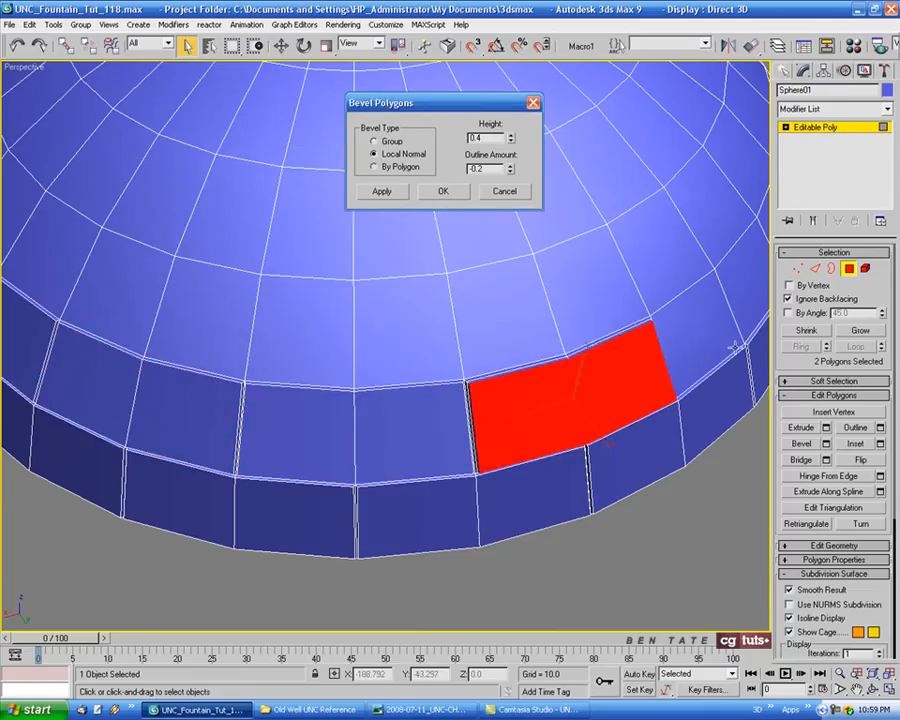
left_click(733, 298)
left_click(389, 192)
Bevel another two second-row pairs, extending the panels toward the first pair beveled in this row.
middle_click_drag(589, 312, 375, 258, "alt")
left_click(481, 453)
left_click(552, 436, "ctrl")
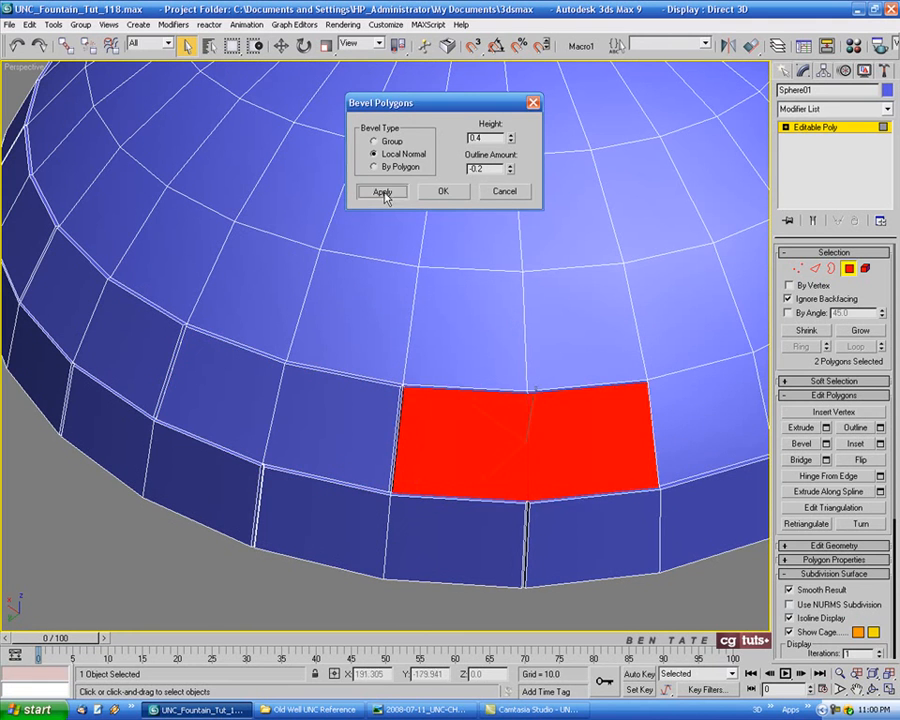
middle_click_drag(682, 419, 342, 422)
left_click(420, 419)
left_click(468, 400, "ctrl")
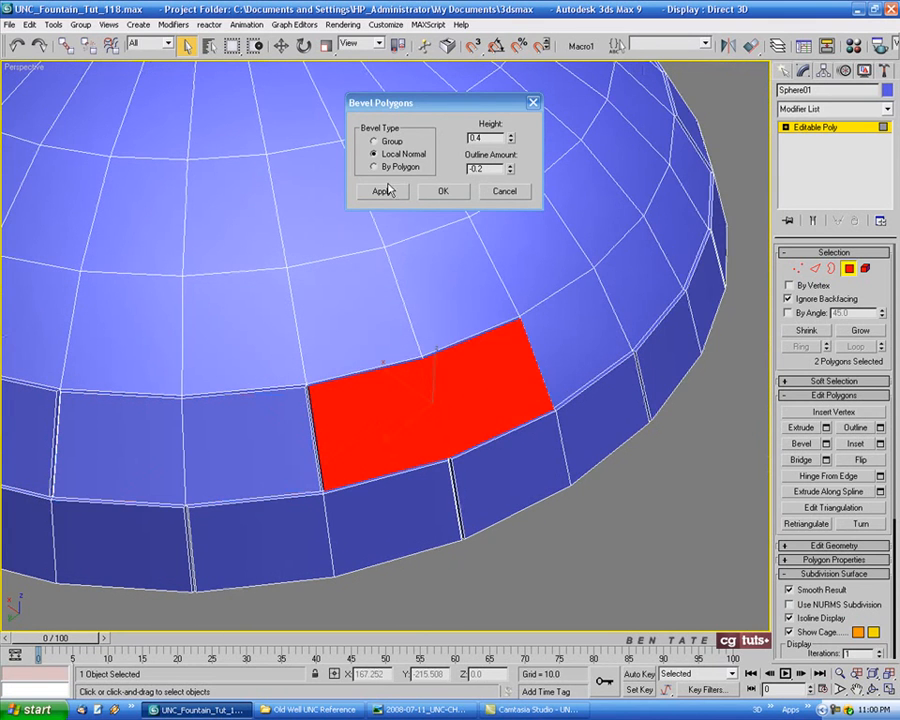
left_click(389, 190)
Bevel the last two unbeveled pairs to complete the second row of panels, and close the Bevel settings.
middle_click_drag(481, 268, 440, 311, "alt")
left_click(310, 331)
left_click(388, 348, "ctrl")
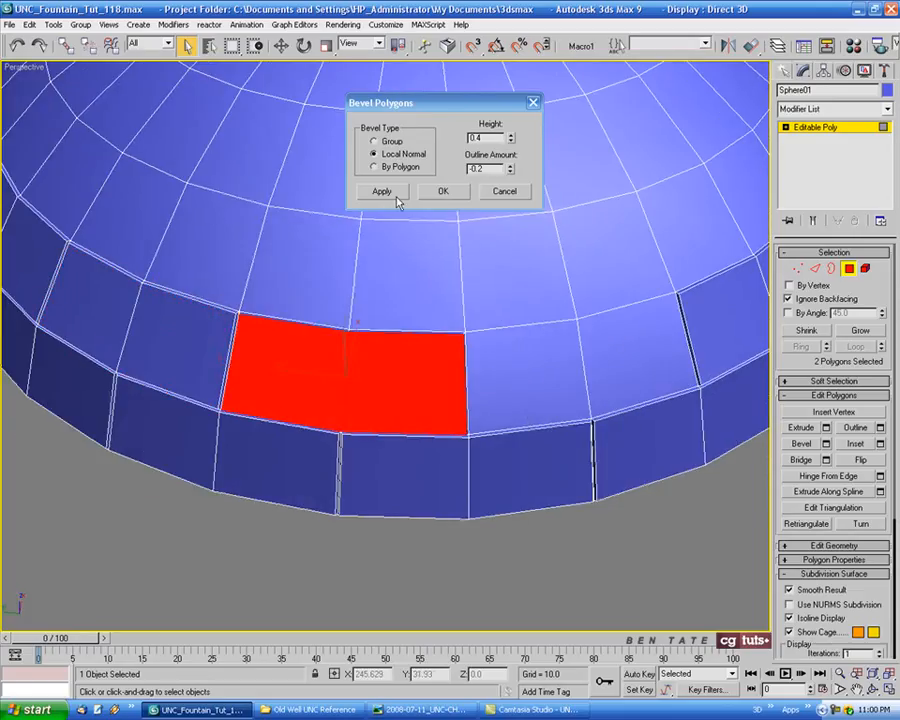
left_click(395, 195)
left_click(510, 344)
left_click(598, 345, "ctrl")
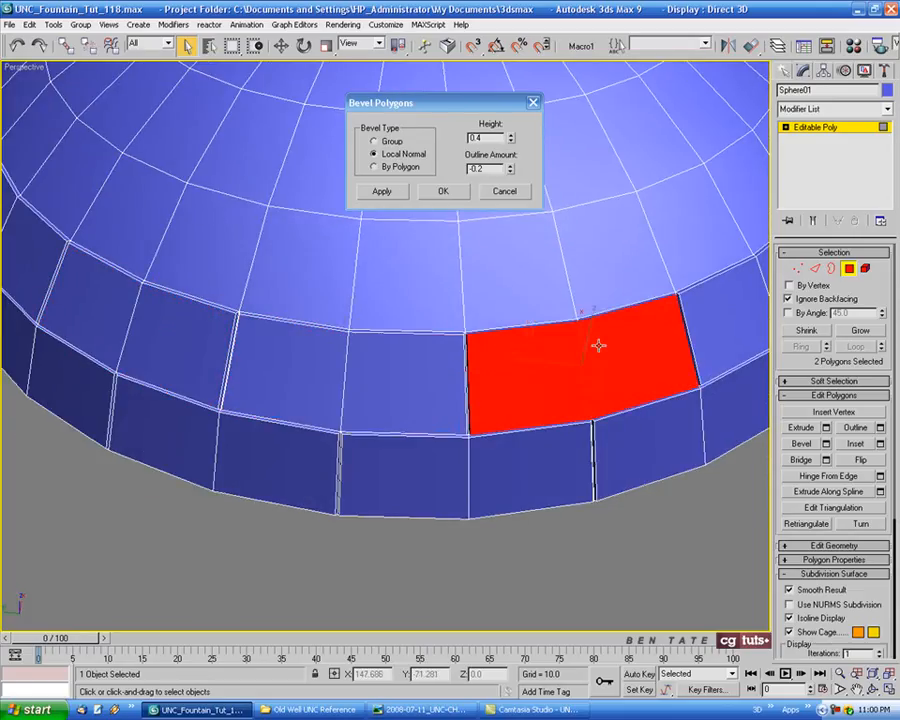
left_click(393, 193)
left_click(502, 194)
Bevel two third-row polygons straddling a panel seam of the second row, using height 0.4 and outline -0.2.
middle_click_drag(544, 356, 544, 402)
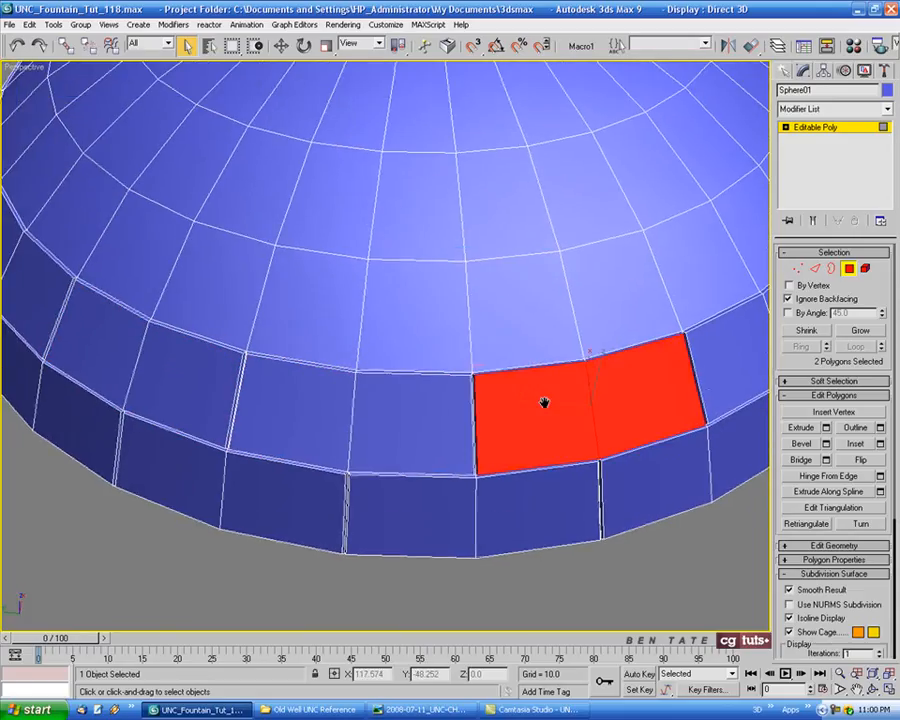
middle_click_drag(686, 368, 627, 432, "alt")
scroll(629, 402, "down", 5)
middle_click_drag(288, 368, 416, 430, "alt")
scroll(378, 372, "up", 5)
scroll(378, 388, "up", 2)
middle_click_drag(377, 390, 402, 360)
scroll(396, 333, "down", 2)
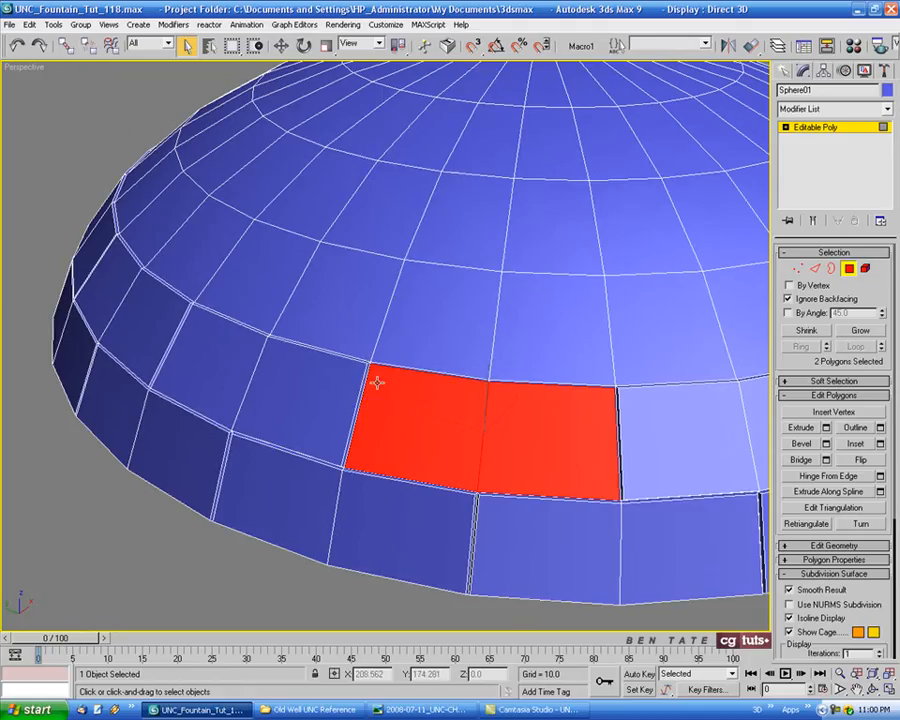
left_click(353, 315)
left_click(418, 340, "ctrl")
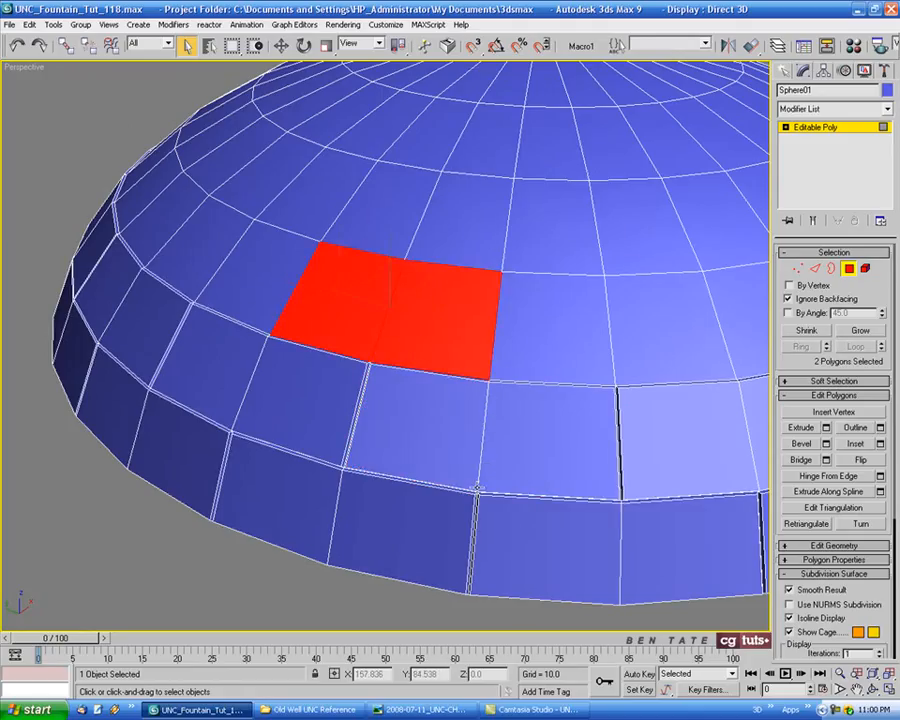
left_click(826, 444)
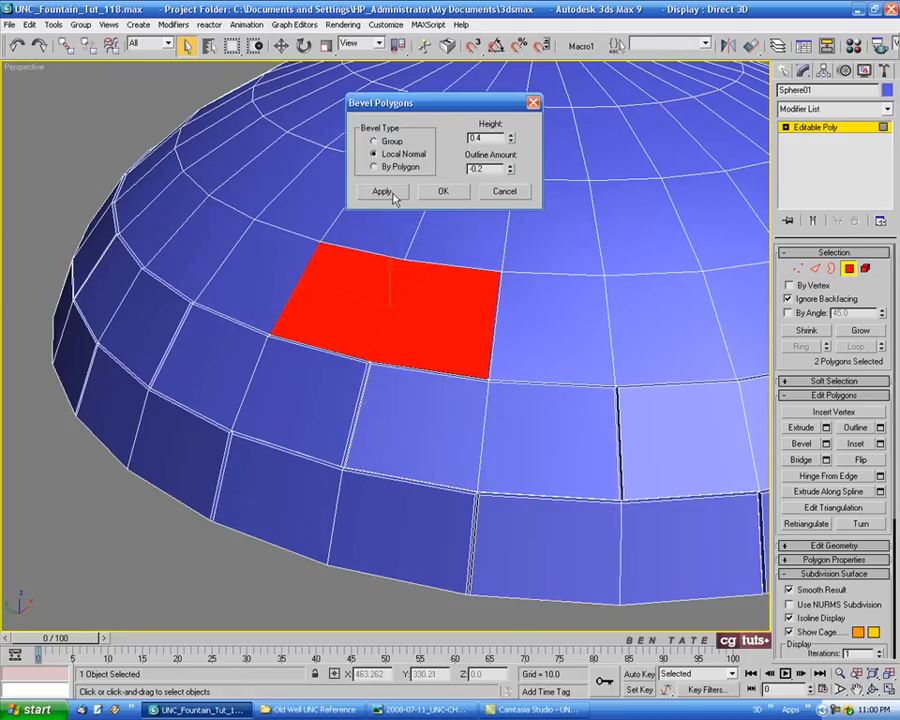
Bevel the next three third-row polygon pairs beside the first one, each centered over a second-row seam, with the same settings.
left_click(579, 339)
left_click(651, 337, "ctrl")
left_click(371, 195)
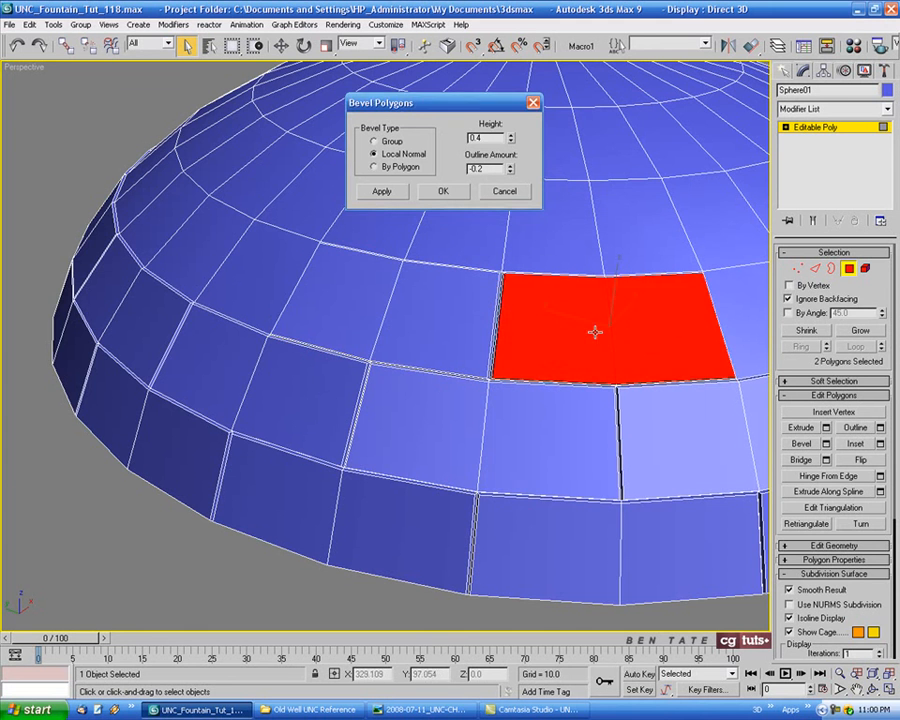
middle_click_drag(595, 331, 526, 322, "alt")
middle_click_drag(526, 322, 465, 323)
left_click(354, 323)
left_click(414, 340, "ctrl")
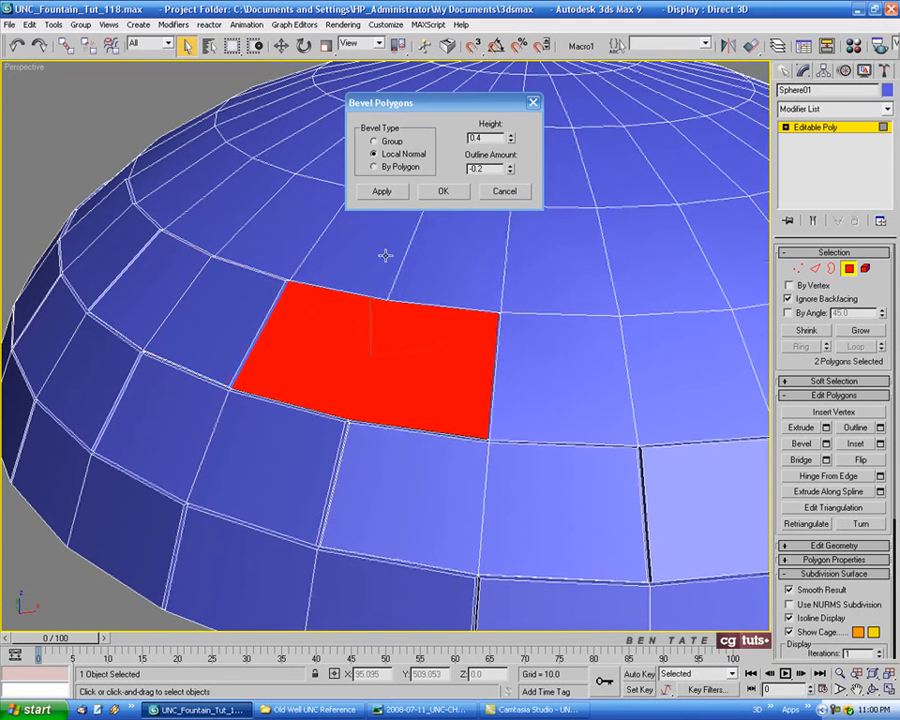
left_click(383, 192)
left_click(557, 356)
left_click(654, 360, "ctrl")
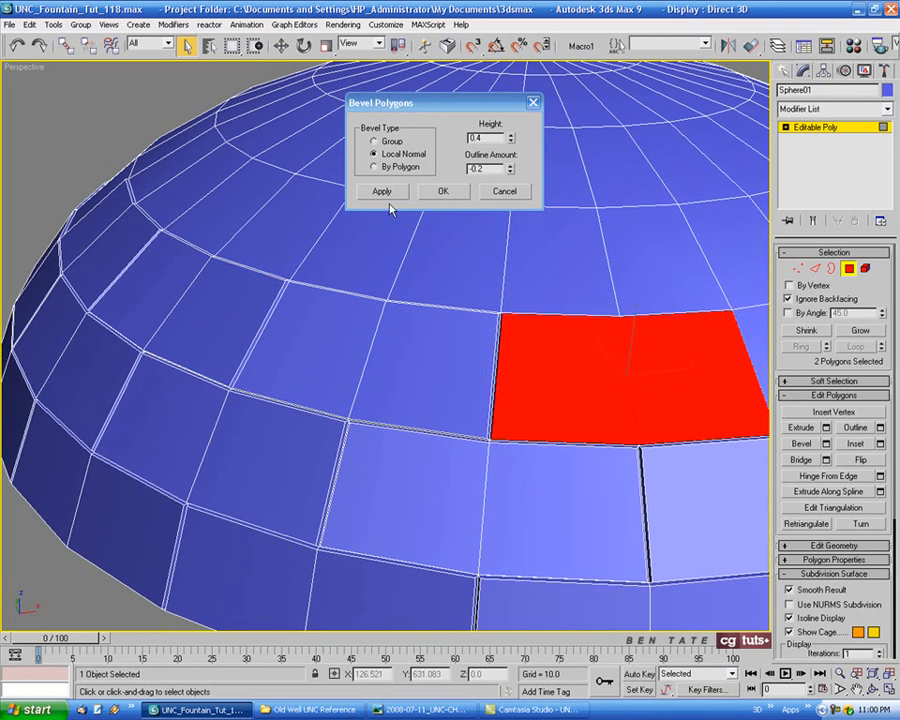
left_click(384, 193)
Continue around the third row, beveling three more adjacent polygon pairs with height 0.4 and outline -0.2.
middle_click_drag(588, 354, 398, 367, "alt")
left_click(468, 364)
left_click(538, 340, "ctrl")
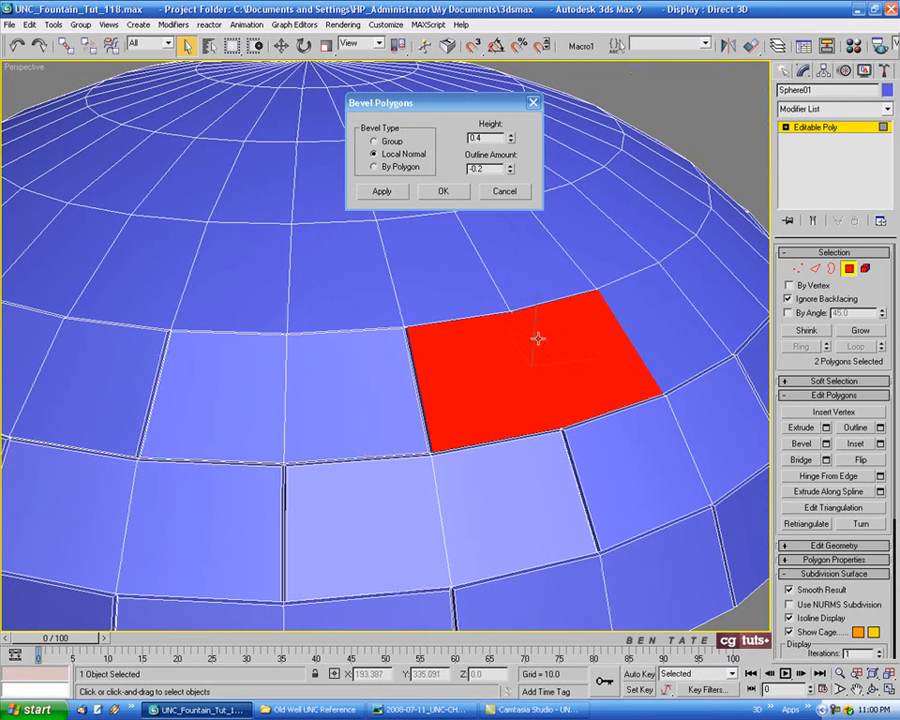
left_click(382, 192)
left_click(640, 320)
left_click(718, 295, "ctrl")
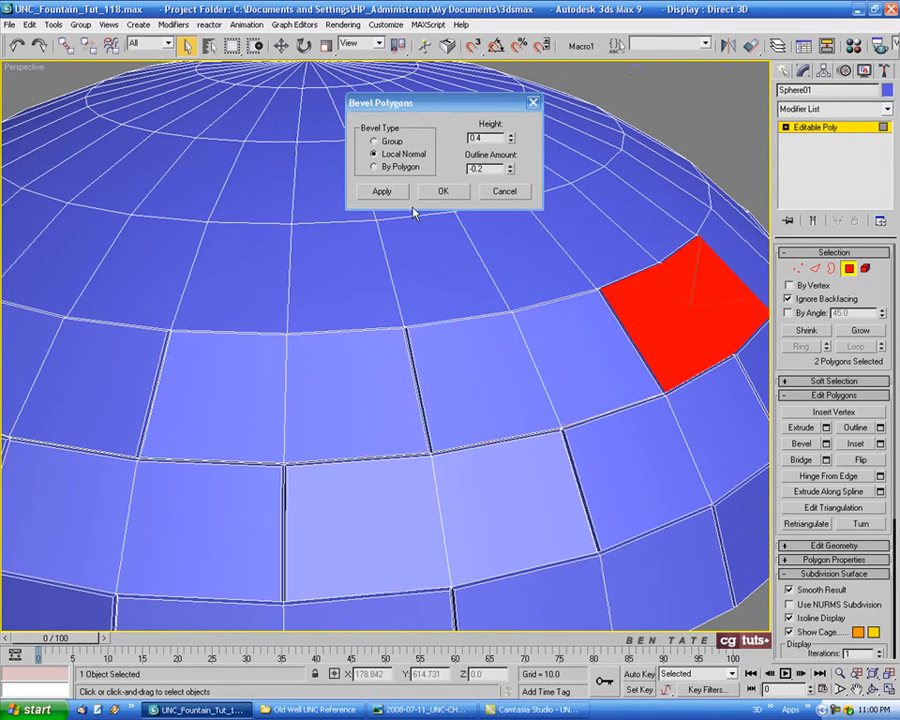
middle_click_drag(580, 325, 500, 322, "alt")
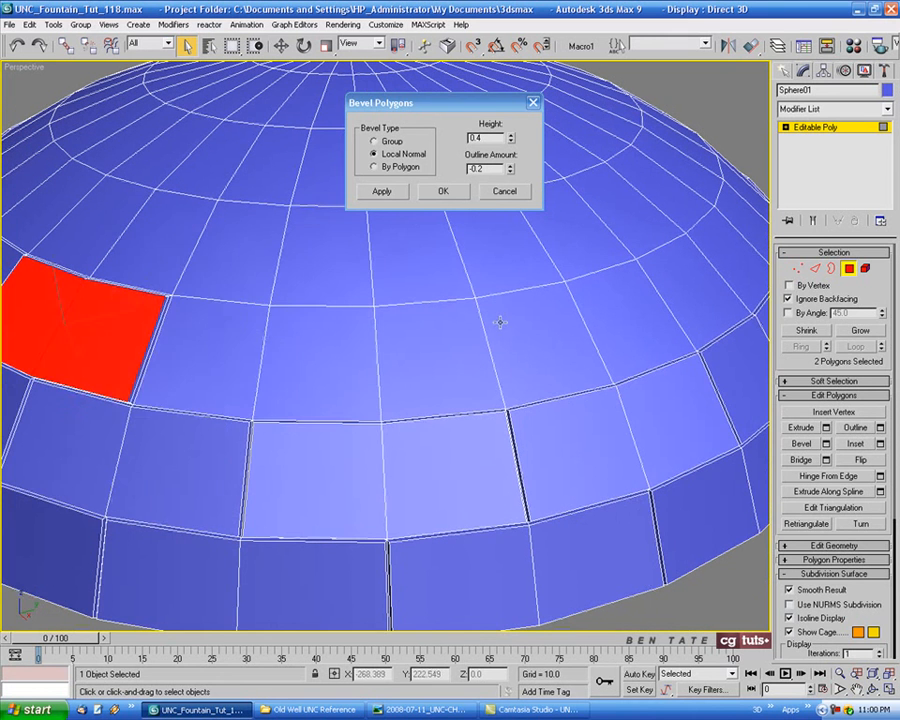
left_click(222, 333)
left_click(290, 335, "ctrl")
left_click(382, 191)
Bevel the following four third-row pairs in sequence, keeping the panels staggered over the second row.
left_click(476, 322)
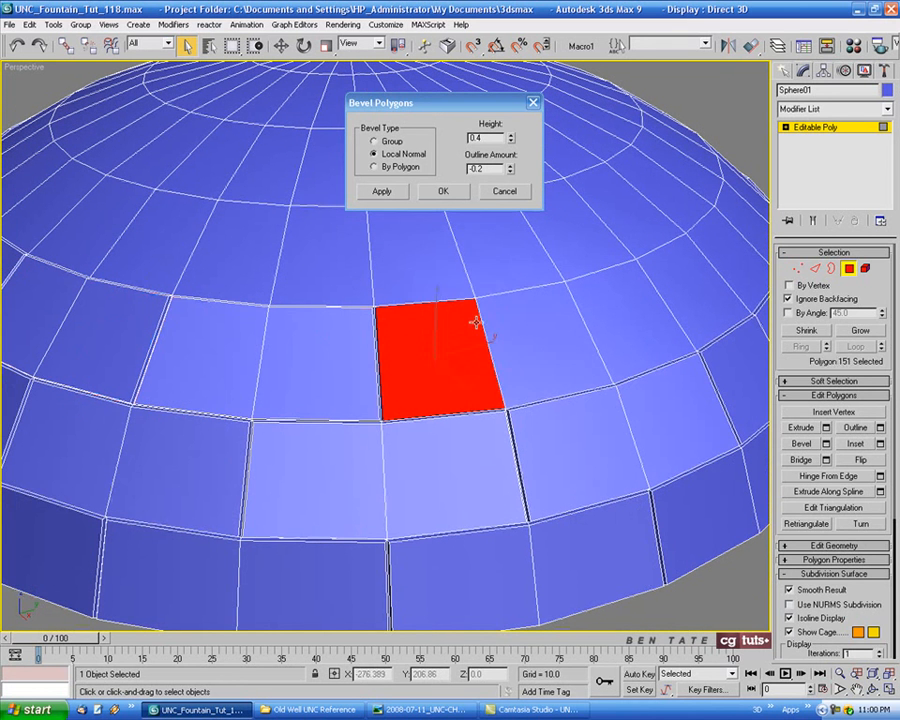
left_click(545, 340, "ctrl")
left_click(690, 297)
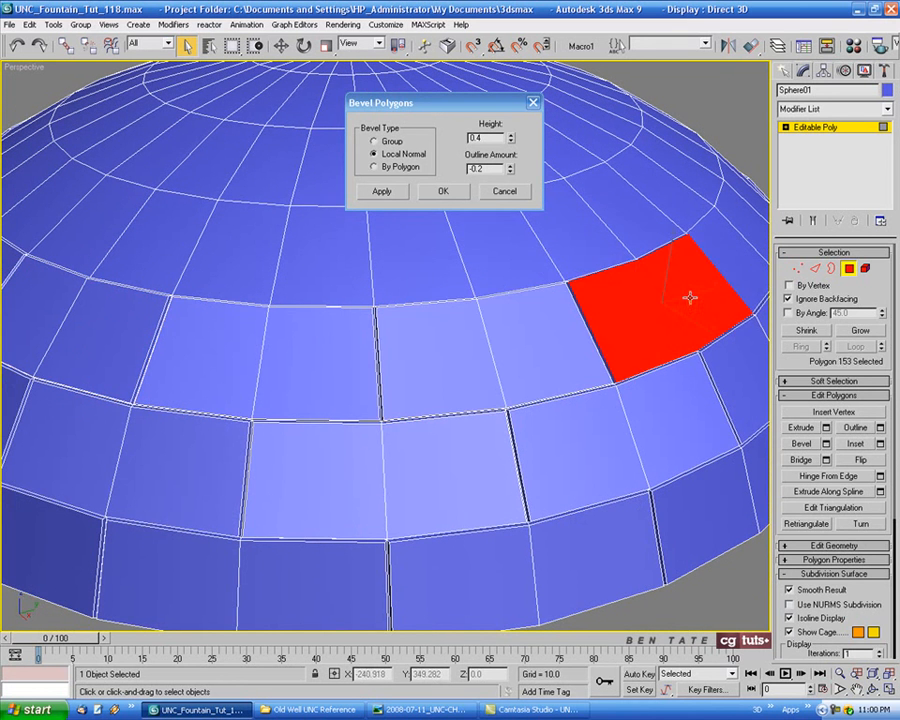
middle_click_drag(607, 350, 328, 349, "alt")
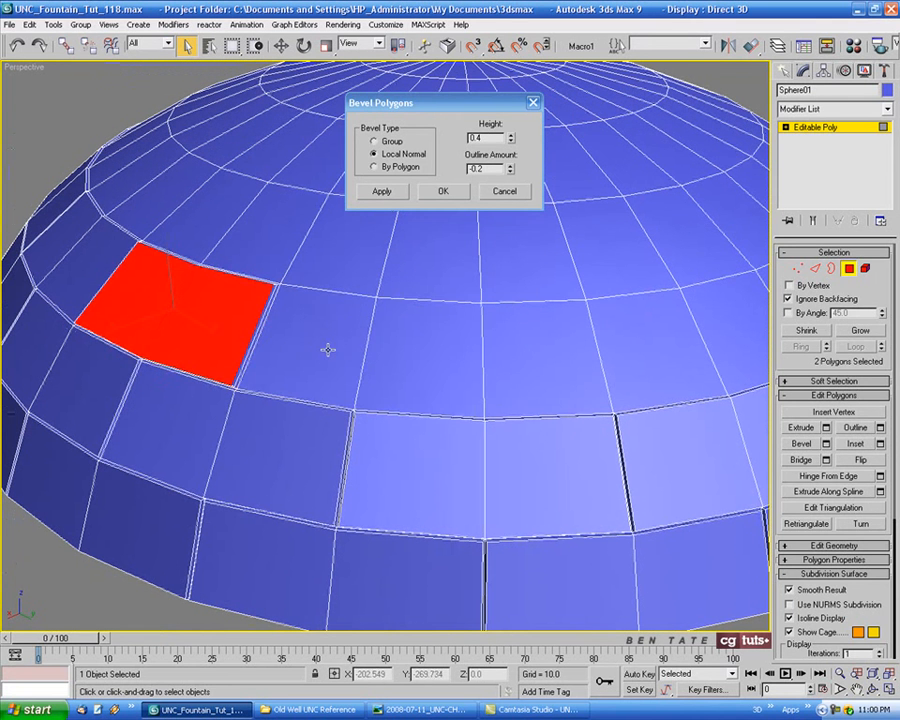
left_click(312, 345)
left_click(383, 191)
left_click(544, 334)
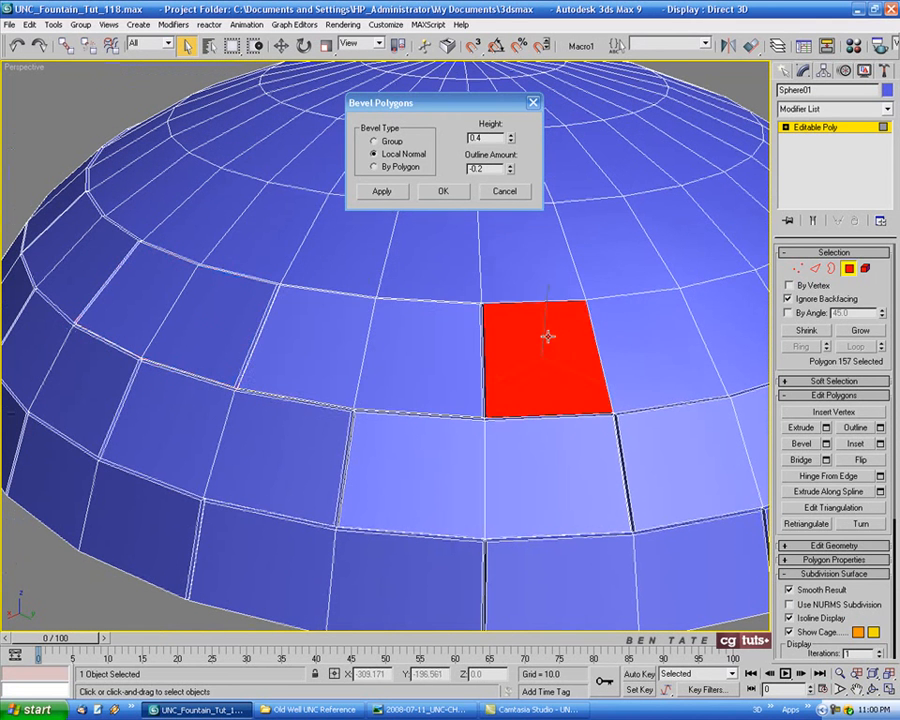
left_click(385, 191)
Bevel another two third-row pairs, extending the panels toward the first pair beveled in this row.
middle_click_drag(570, 384, 447, 350, "alt")
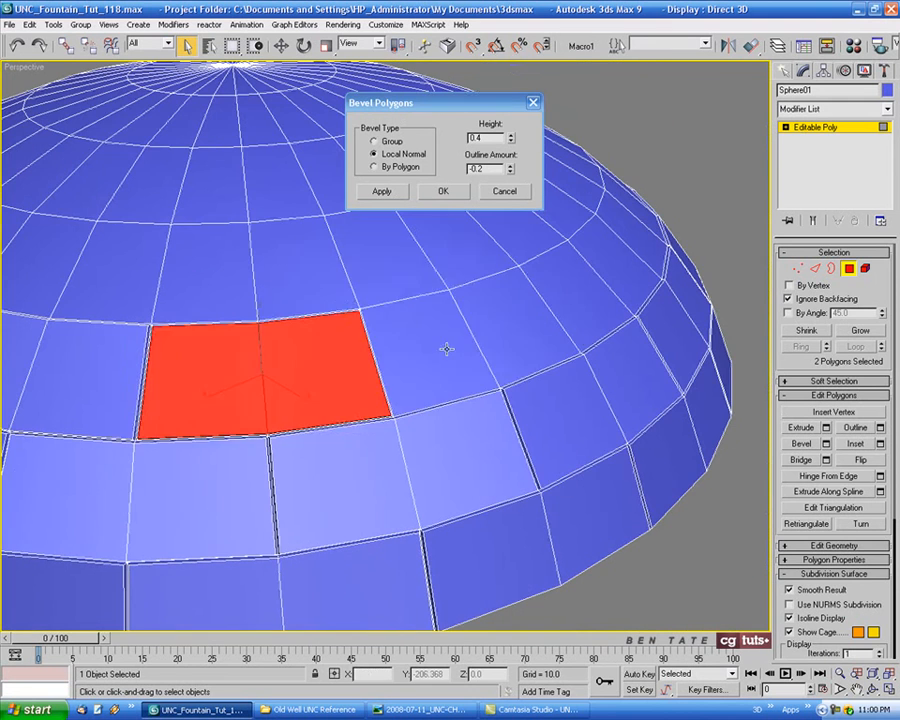
left_click(447, 350)
left_click(495, 328, "ctrl")
left_click(393, 200)
middle_click_drag(592, 338, 326, 354, "alt")
left_click(370, 353)
left_click(330, 346, "ctrl")
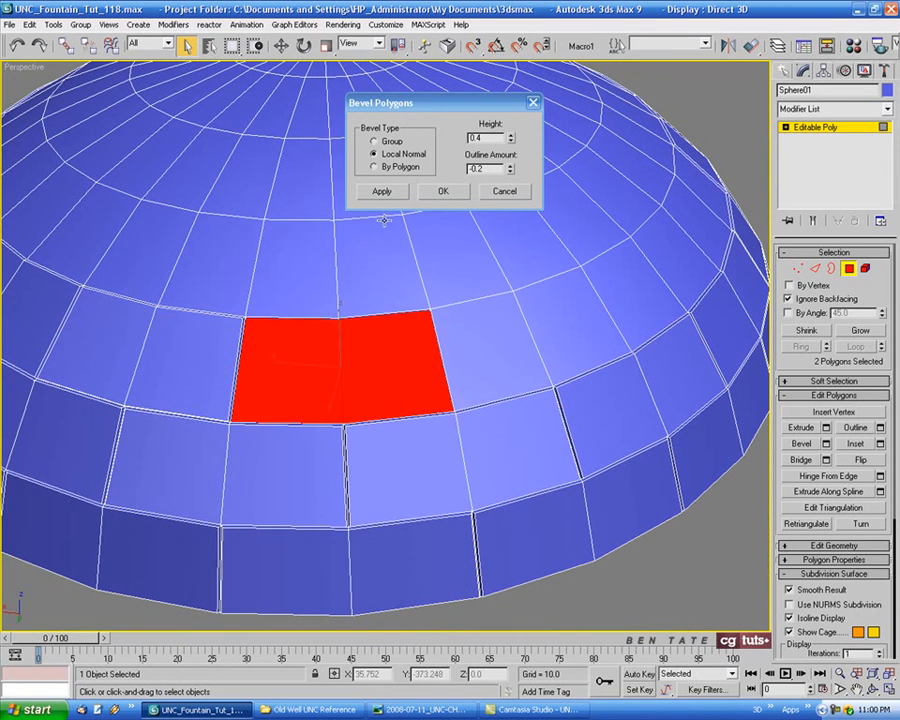
left_click(388, 198)
Bevel the last three unbeveled pairs to complete the third row of panels around the dome.
left_click(474, 326)
left_click(544, 299, "ctrl")
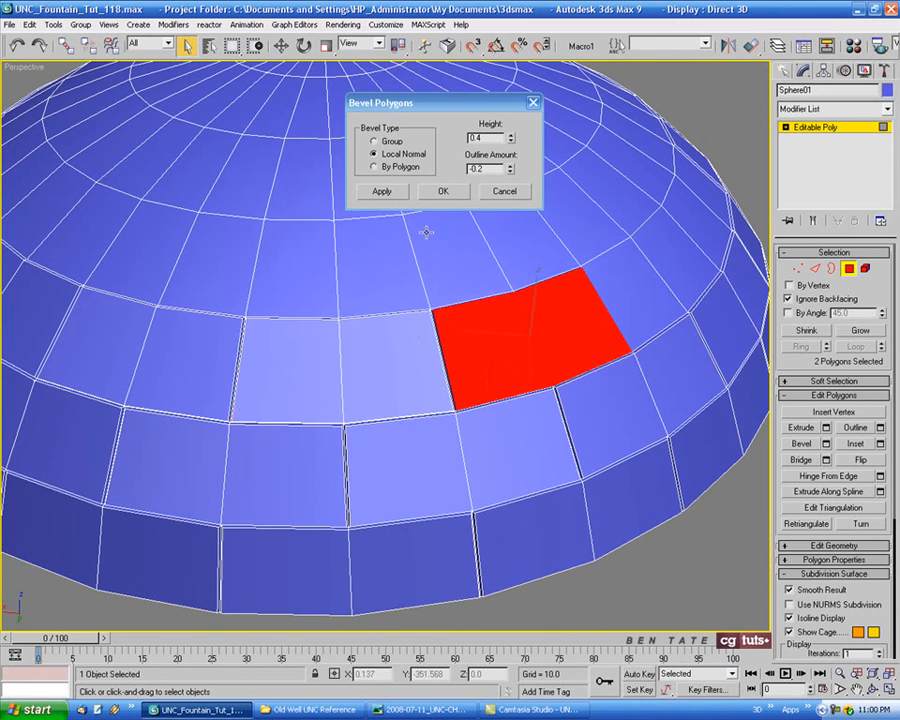
left_click(381, 191)
middle_click_drag(620, 378, 344, 384, "alt")
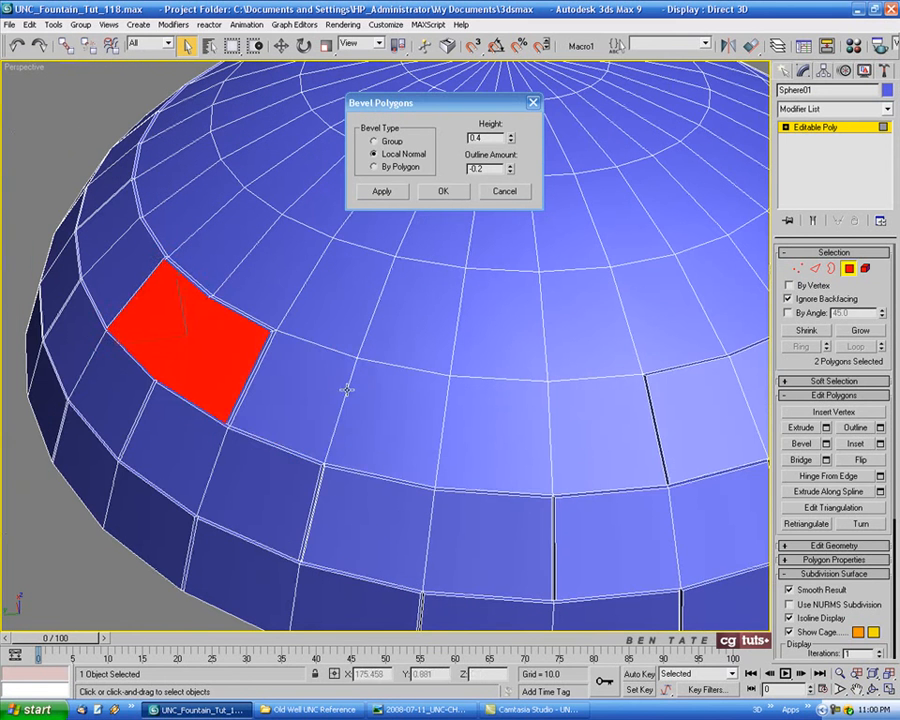
left_click(331, 381)
left_click(385, 405, "ctrl")
left_click(386, 198)
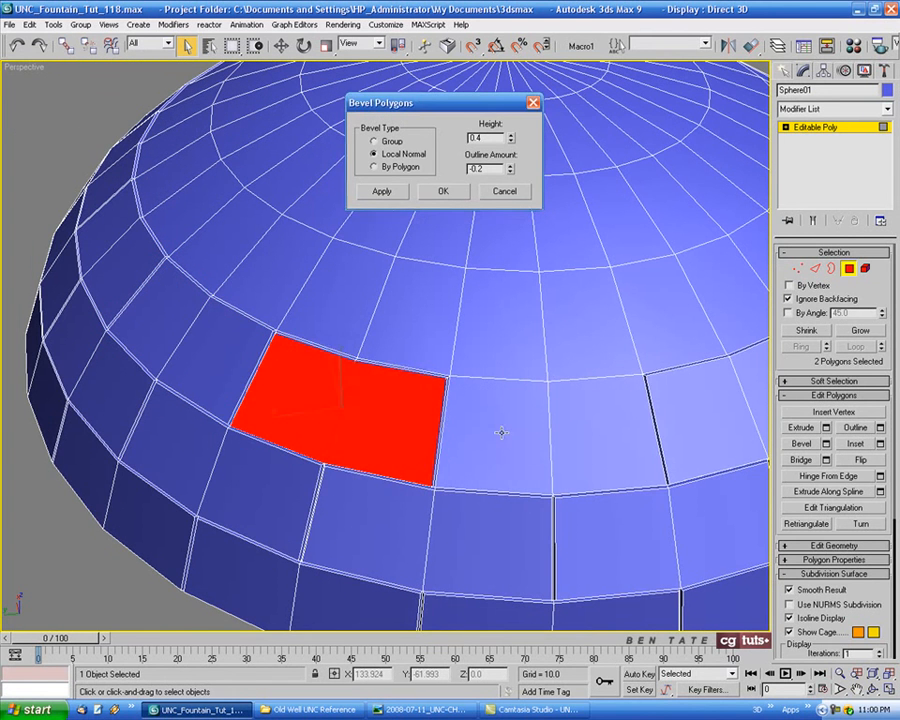
left_click(500, 430)
left_click(570, 426, "ctrl")
left_click(402, 201)
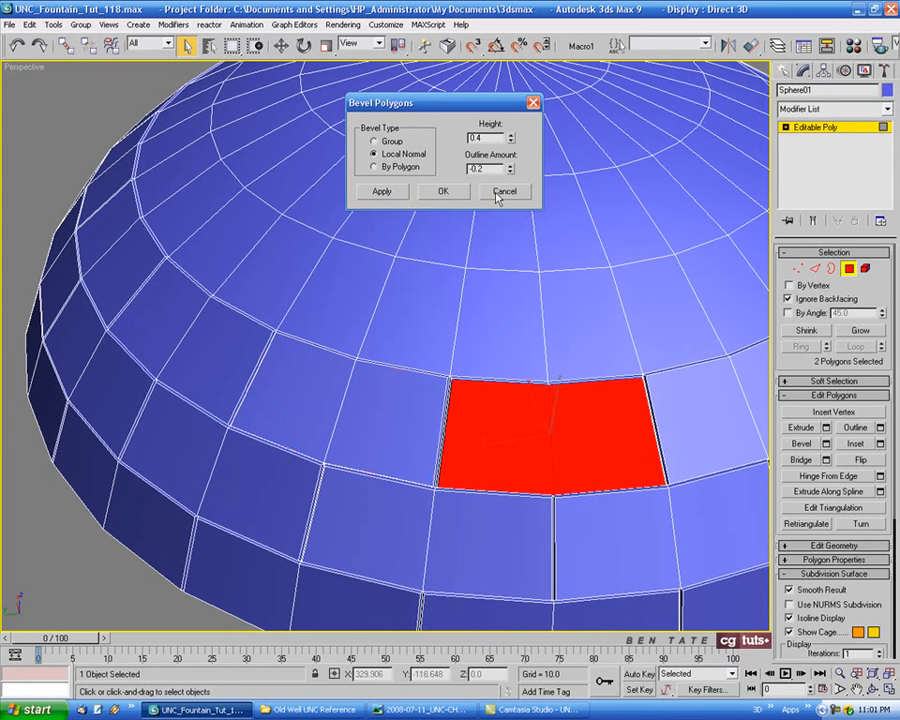
Start the fourth row by beveling two adjacent polygon pairs, staggered over the third row, with height 0.4 and outline -0.2.
middle_click_drag(505, 251, 494, 364, "alt")
left_click(463, 343)
left_click(427, 325, "ctrl")
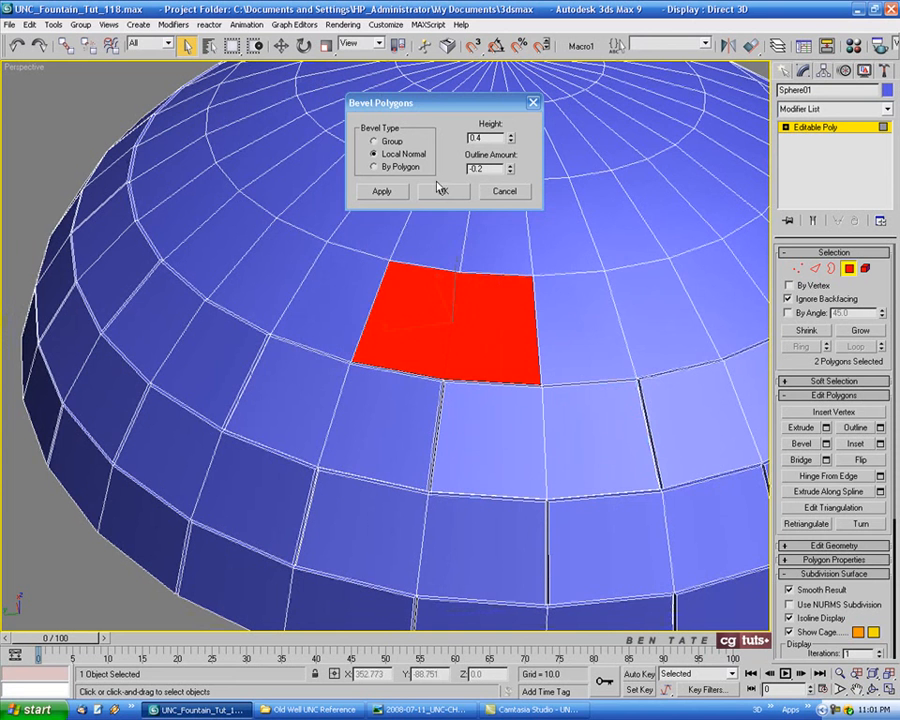
left_click(394, 189)
left_click(576, 321)
left_click(626, 321, "ctrl")
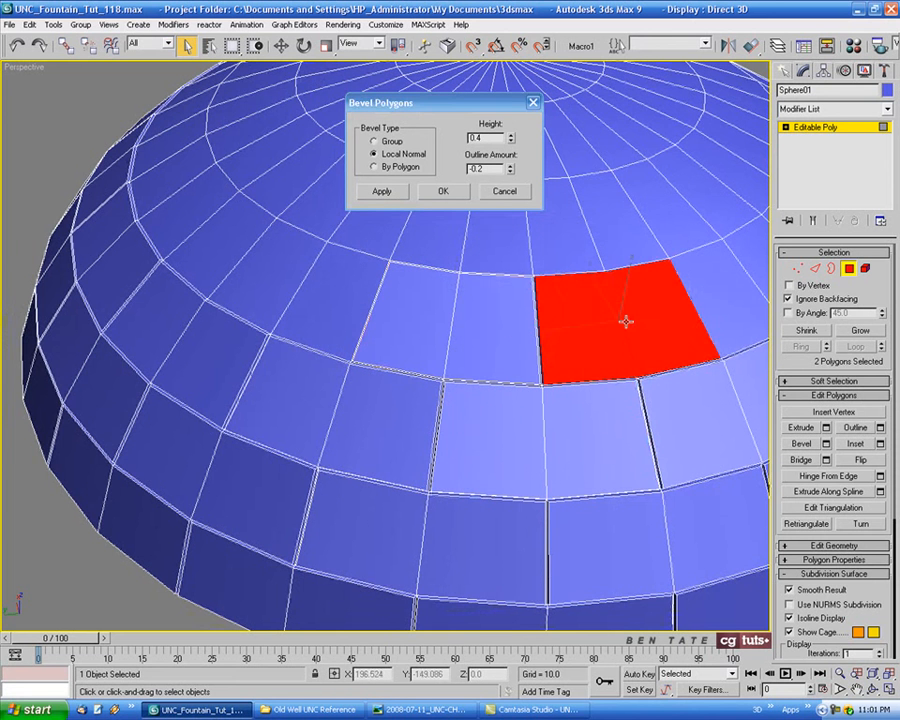
left_click(382, 194)
Bevel the next two polygon pairs along the fourth row with the same 0.4 height and -0.2 outline.
middle_click_drag(564, 307, 466, 307, "alt")
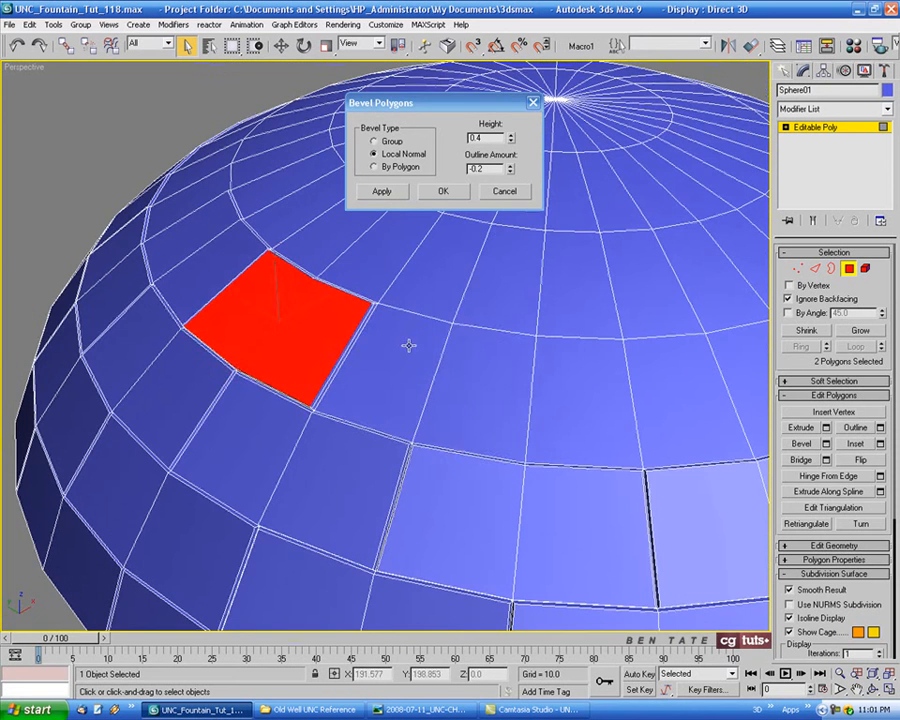
left_click(416, 350)
left_click(480, 377, "ctrl")
left_click(383, 192)
left_click(576, 376)
left_click(689, 399, "ctrl")
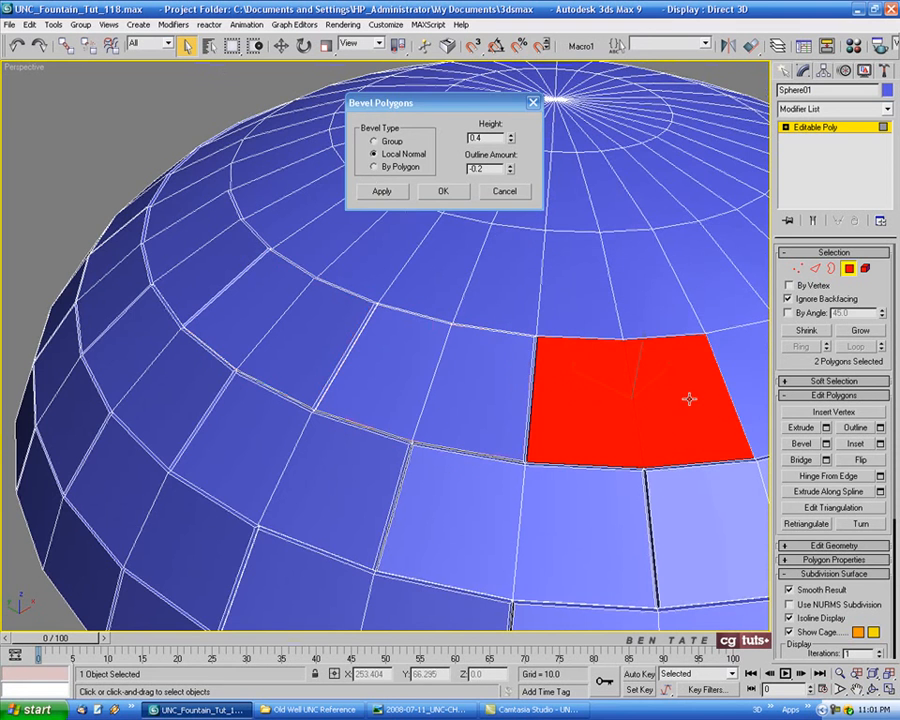
middle_click_drag(574, 303, 335, 305, "alt")
left_click(338, 316, "ctrl")
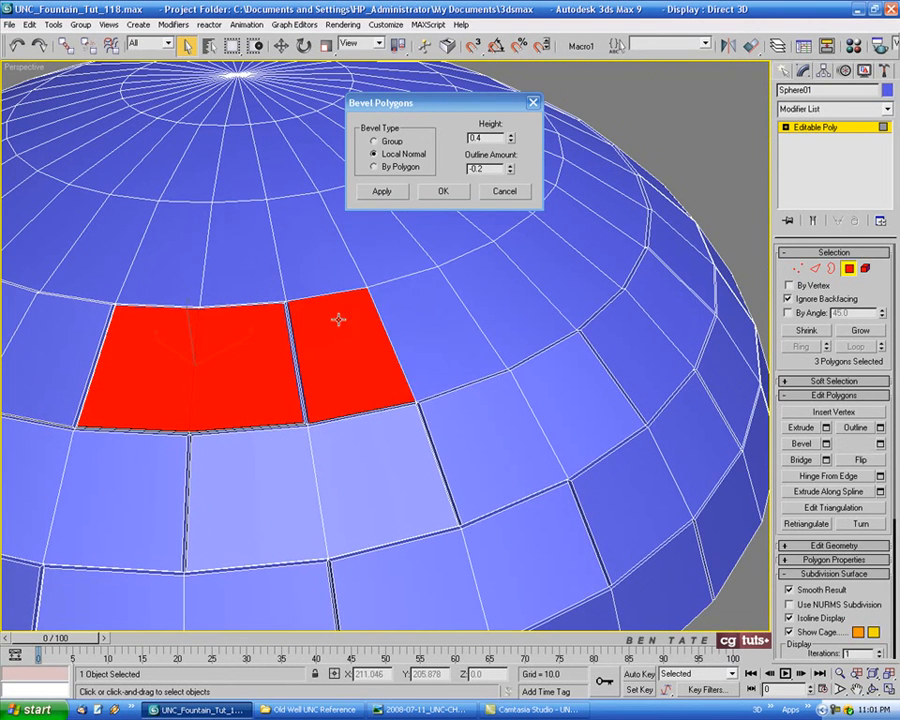
left_click(412, 291, "ctrl")
key("ctrl+z")
key("ctrl+z")
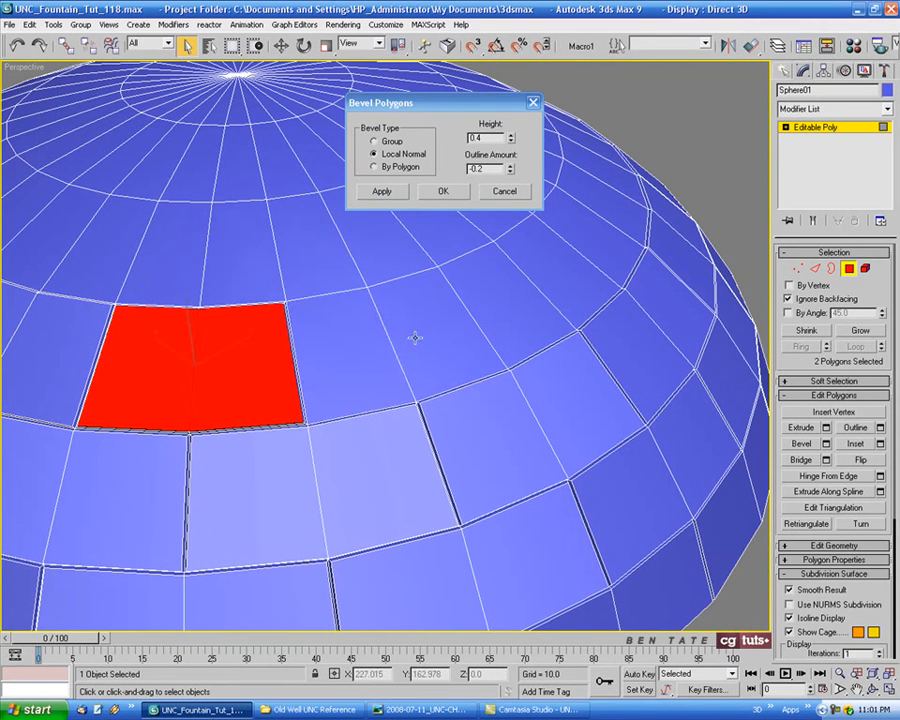
Bevel three more adjacent fourth-row pairs with height 0.4 and outline -0.2, working around the dome.
left_click(367, 310)
left_click(403, 312, "ctrl")
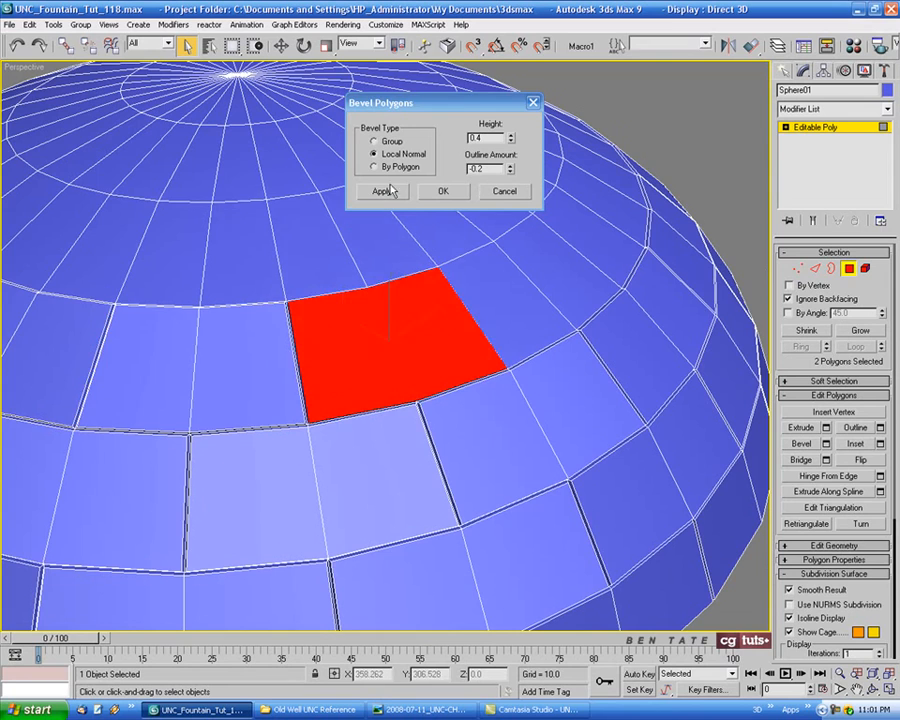
middle_click_drag(391, 191, 442, 198, "alt")
middle_click_drag(396, 322, 472, 337, "alt")
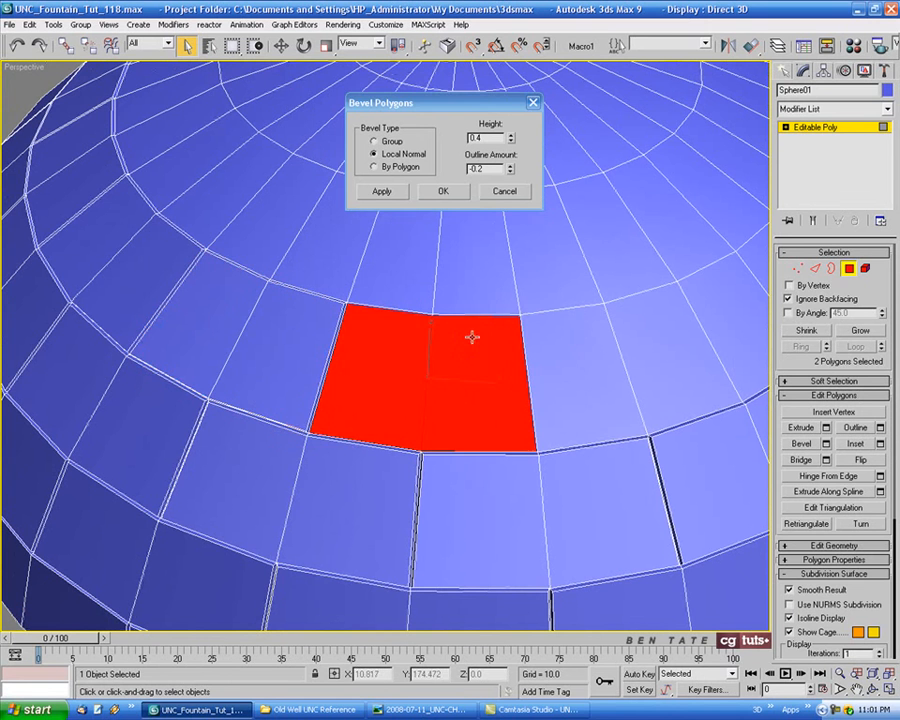
left_click(381, 194)
middle_click_drag(553, 354, 418, 226, "alt")
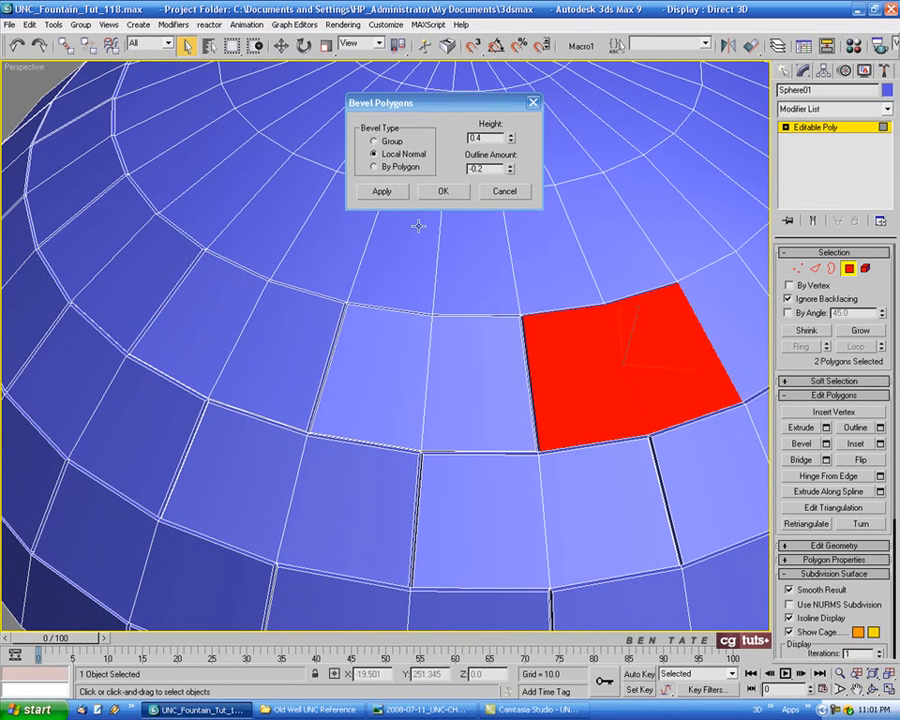
left_click(367, 195)
Select only the following unbeveled fourth-row pair, leaving out the finished panel beside it, and bevel it.
middle_click_drag(520, 345, 325, 368)
left_click(405, 357, "ctrl")
left_click(453, 322, "ctrl")
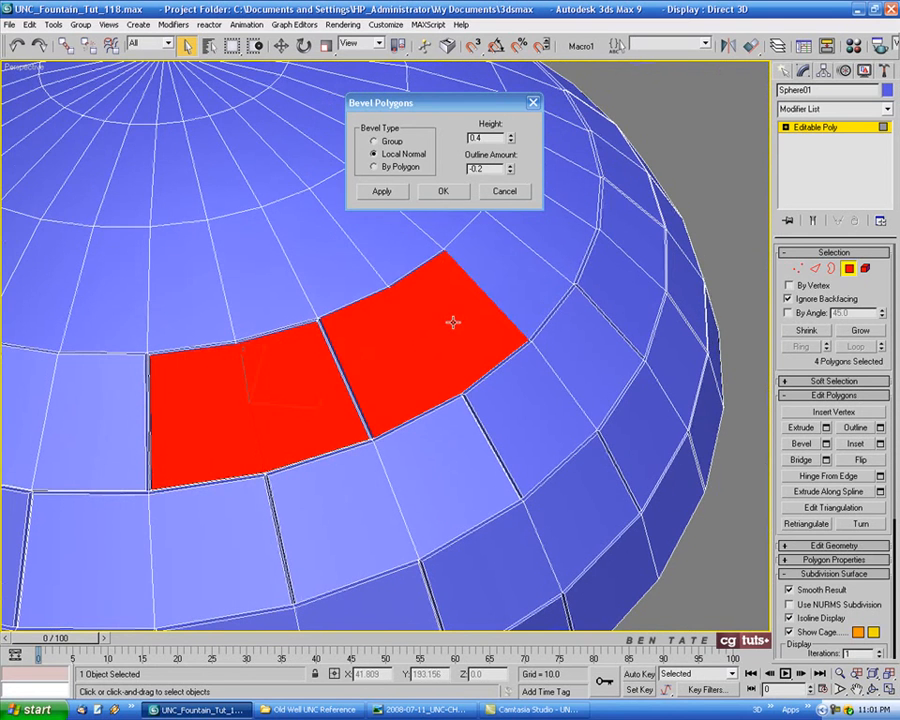
left_click(451, 326, "alt")
left_click(455, 327)
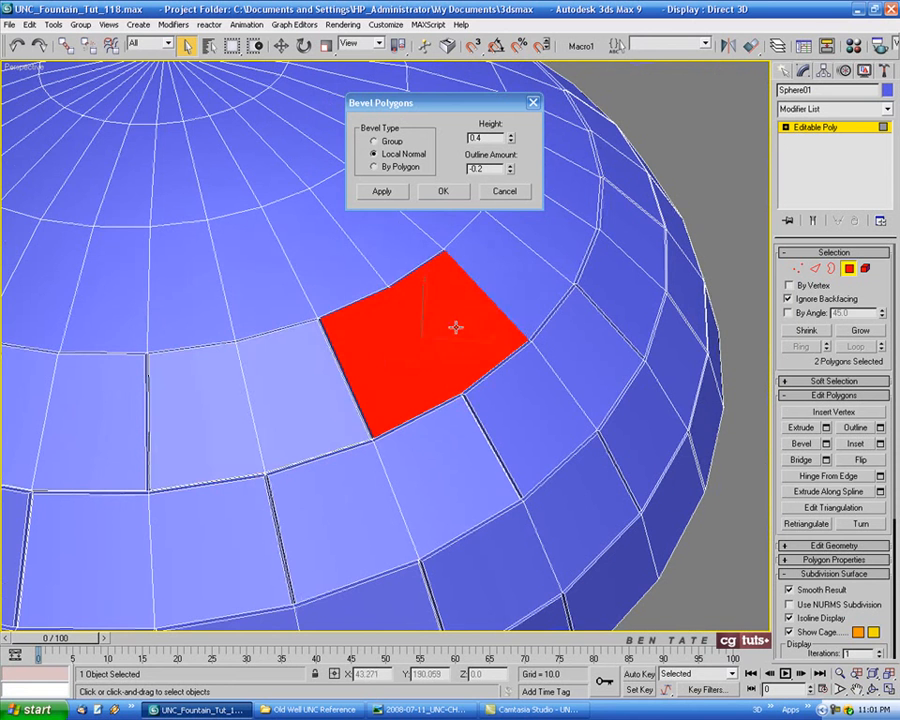
left_click(382, 194)
Continue the fourth row by beveling another three polygon pairs in sequence with height 0.4 and outline -0.2.
middle_click_drag(516, 305, 416, 302, "alt")
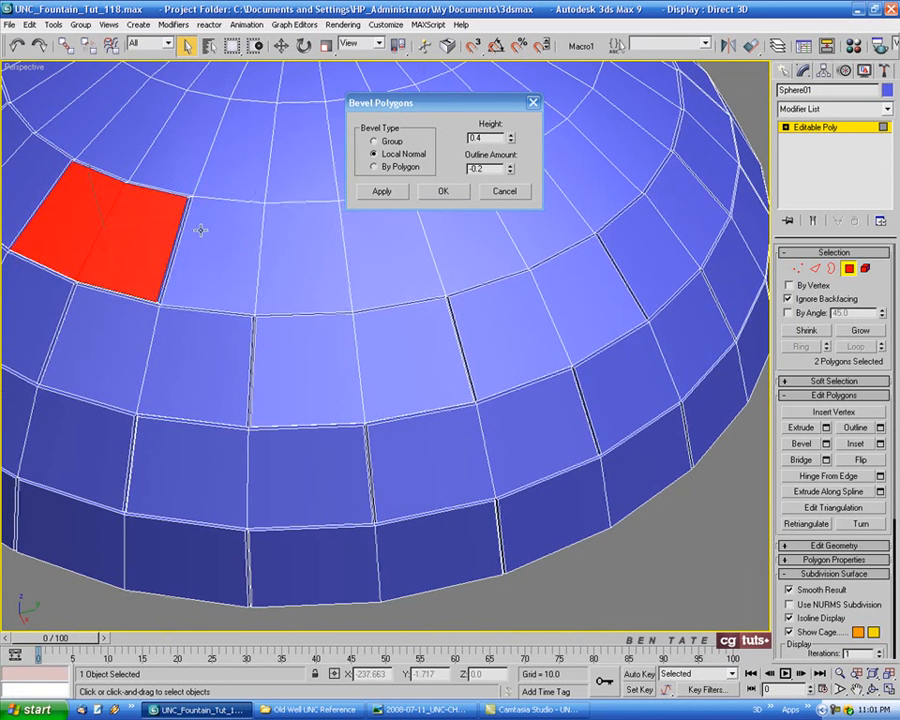
left_click(200, 228)
left_click(285, 251, "ctrl")
left_click(392, 194)
left_click(398, 246)
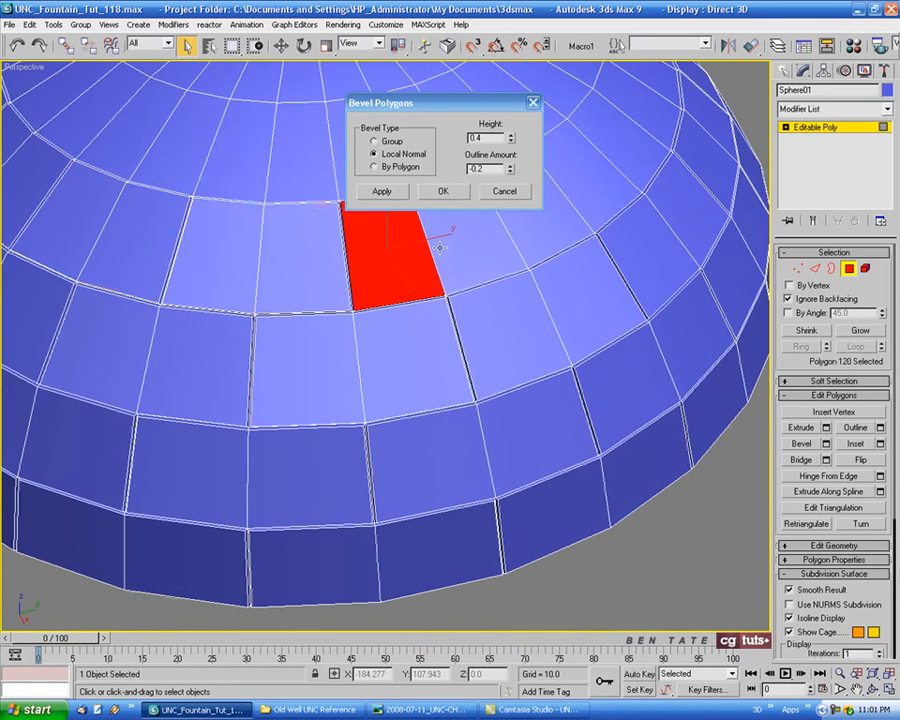
left_click(456, 248, "ctrl")
left_click(382, 192)
left_click(572, 218)
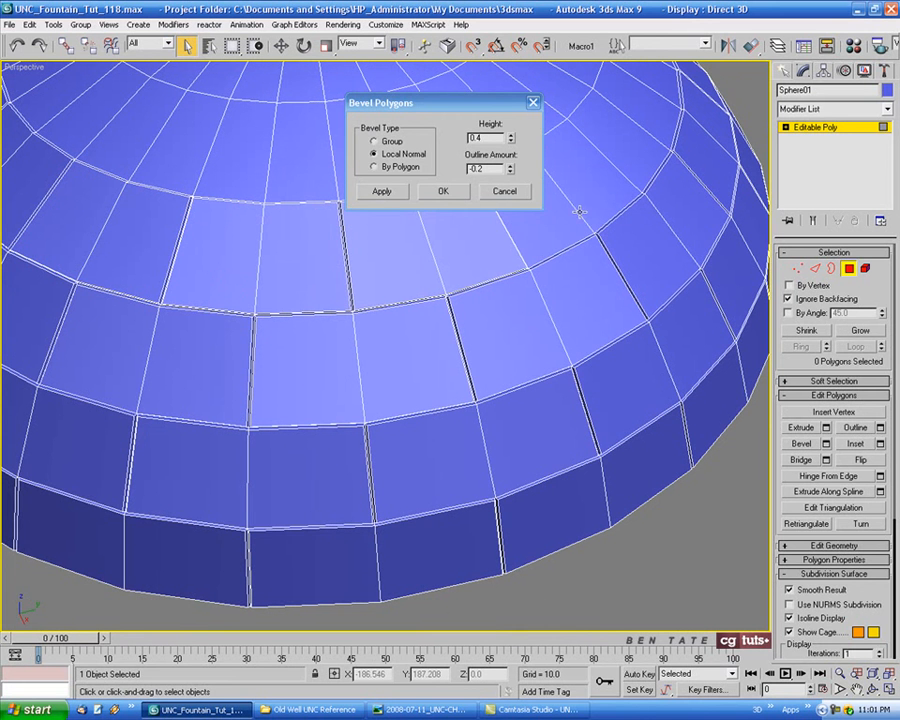
left_click(595, 168, "ctrl")
left_click(394, 194)
Bevel the remaining polygon pairs up to the first panel to complete the fourth row around the dome.
middle_click_drag(596, 266, 406, 265, "alt")
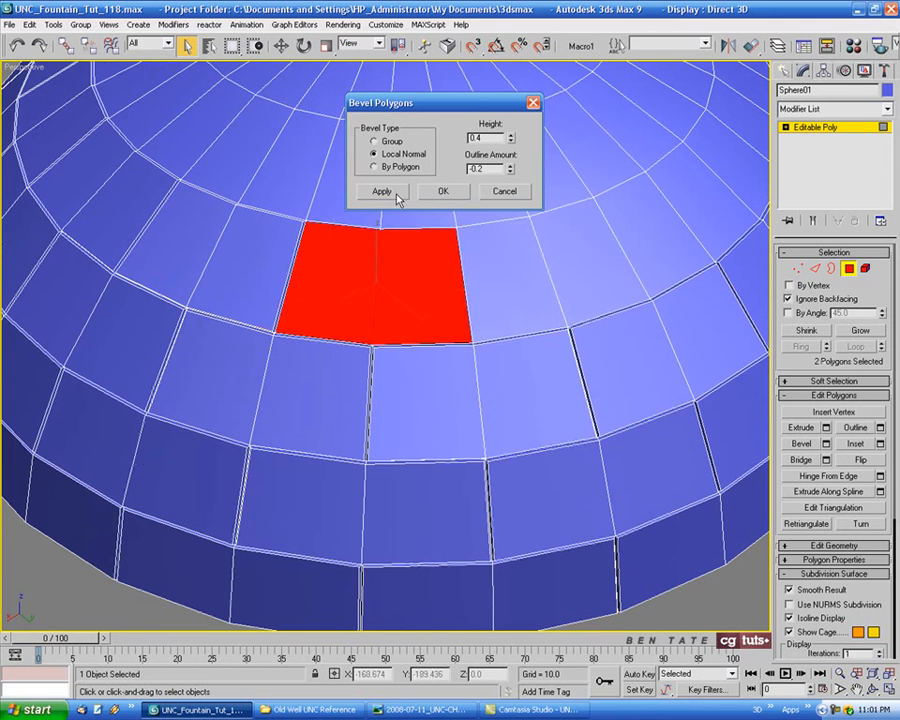
middle_click_drag(504, 279, 497, 228, "alt")
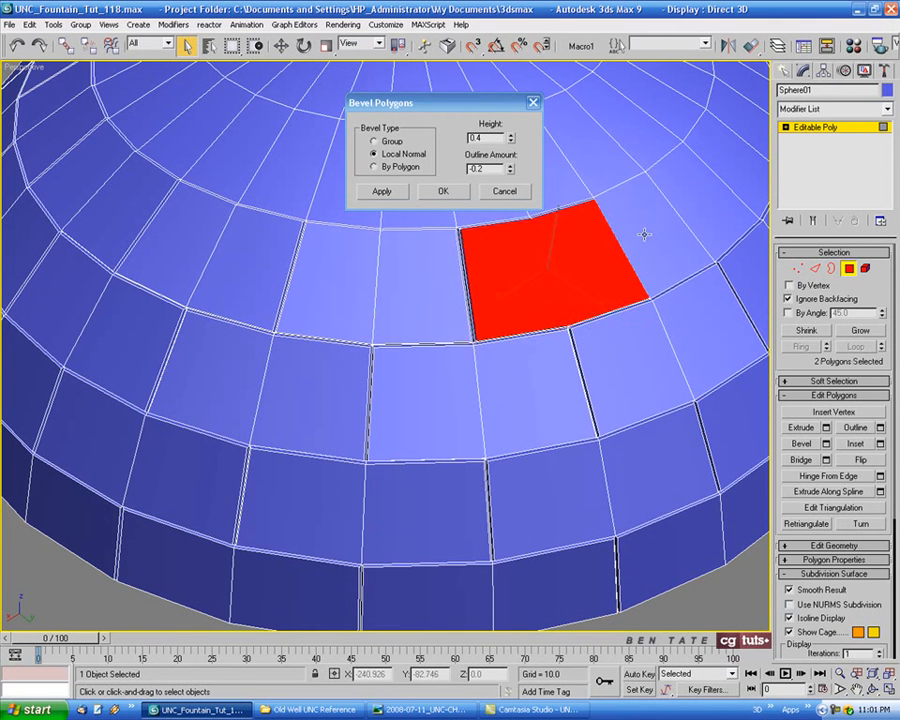
middle_click_drag(643, 233, 698, 196, "alt")
middle_click_drag(598, 295, 418, 218, "alt")
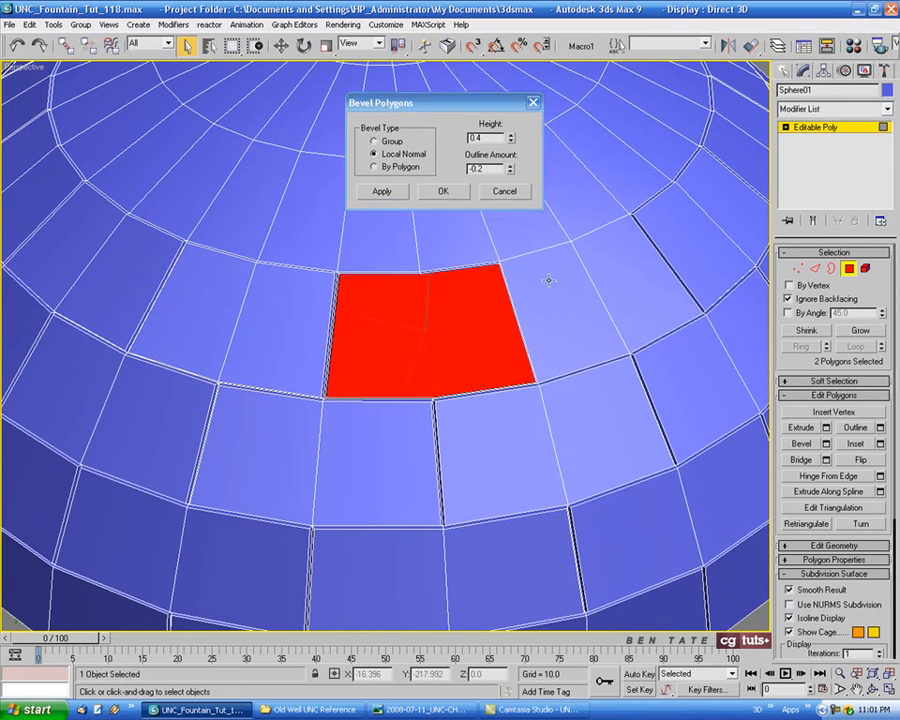
middle_click_drag(548, 275, 626, 274, "alt")
Start the fifth row by beveling three adjacent polygon pairs, staggered over the fourth row, with height 0.4 and outline -0.2.
middle_click_drag(541, 236, 476, 217, "alt")
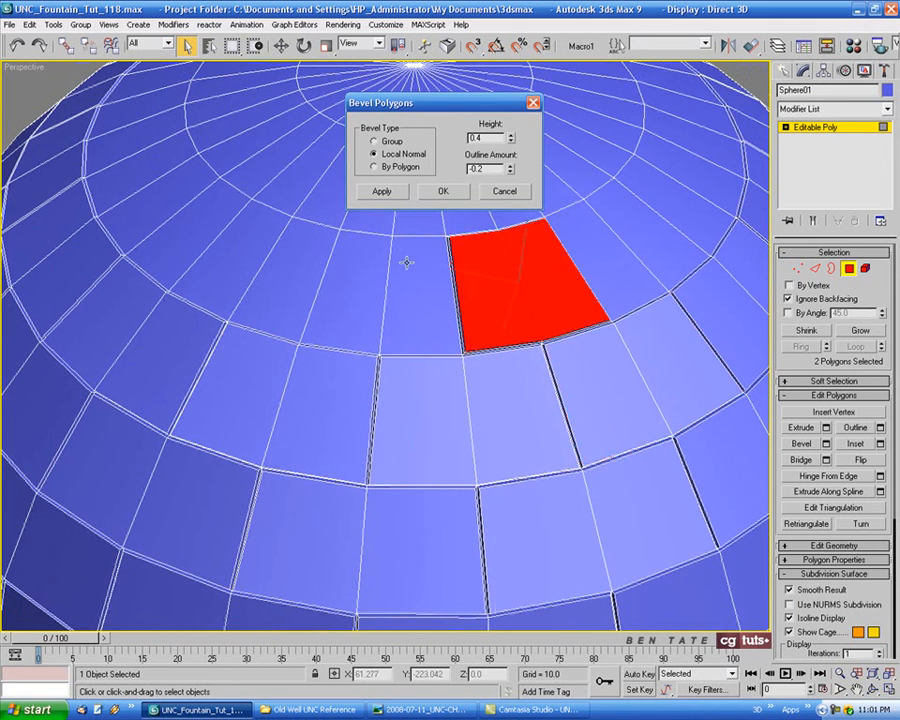
middle_click_drag(408, 261, 350, 270, "alt")
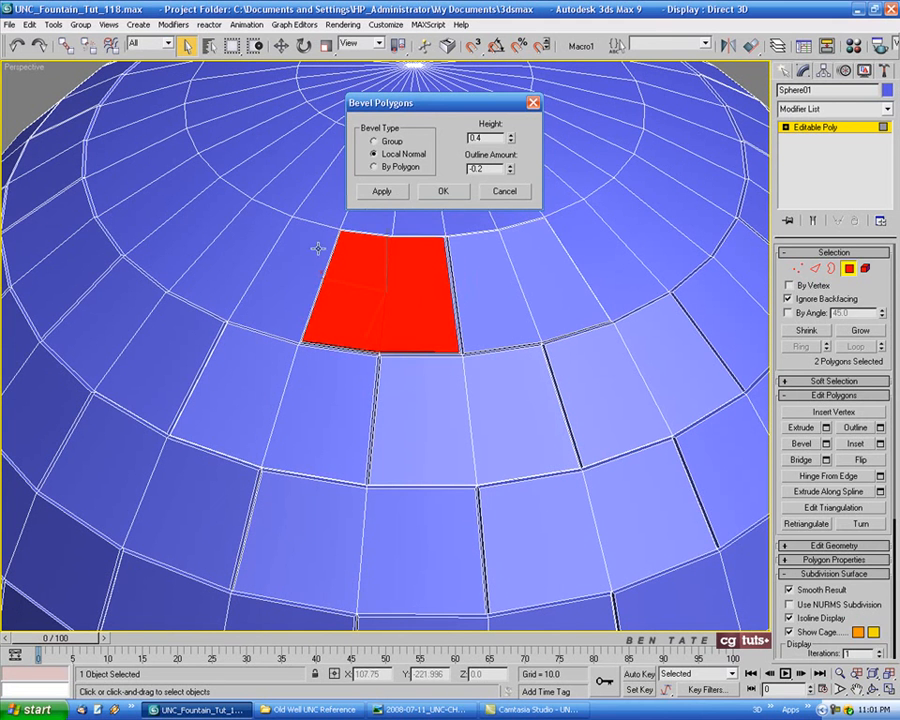
left_click(304, 256)
left_click(258, 245, "ctrl")
left_click(380, 195)
Bevel the next two fifth-row polygon pairs, keeping the seams offset from the fourth row.
middle_click_drag(275, 241, 323, 243, "alt")
left_click(324, 245)
left_click(291, 241, "ctrl")
left_click(385, 195)
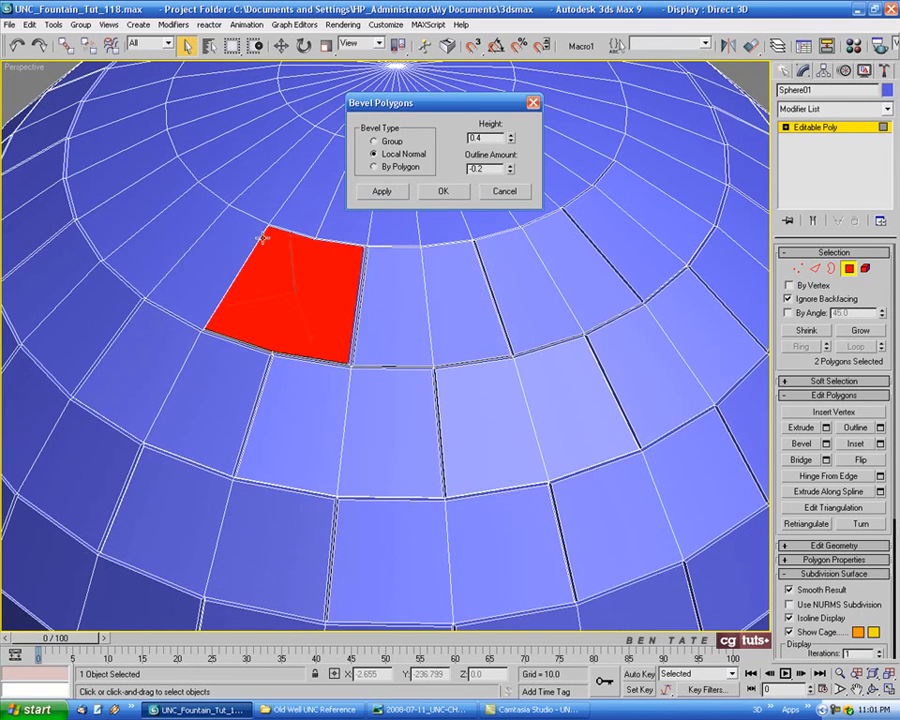
left_click(214, 224)
left_click(150, 200, "ctrl")
Extend the fifth row with two further beveled polygon pairs at height 0.4 and outline -0.2.
middle_click_drag(236, 264, 377, 276, "alt")
left_click(346, 275)
left_click(316, 257, "ctrl")
left_click(381, 191)
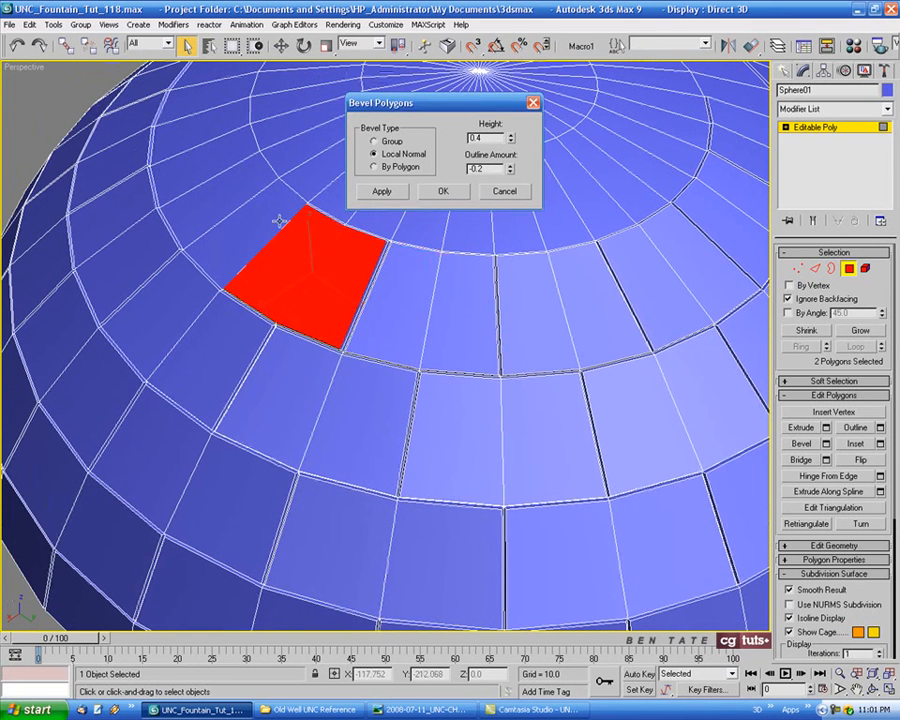
left_click(243, 232)
left_click(384, 191)
Bevel another two adjacent polygon pairs in the fifth row, keeping height 0.4 and outline -0.2.
middle_click_drag(297, 237, 418, 246, "alt")
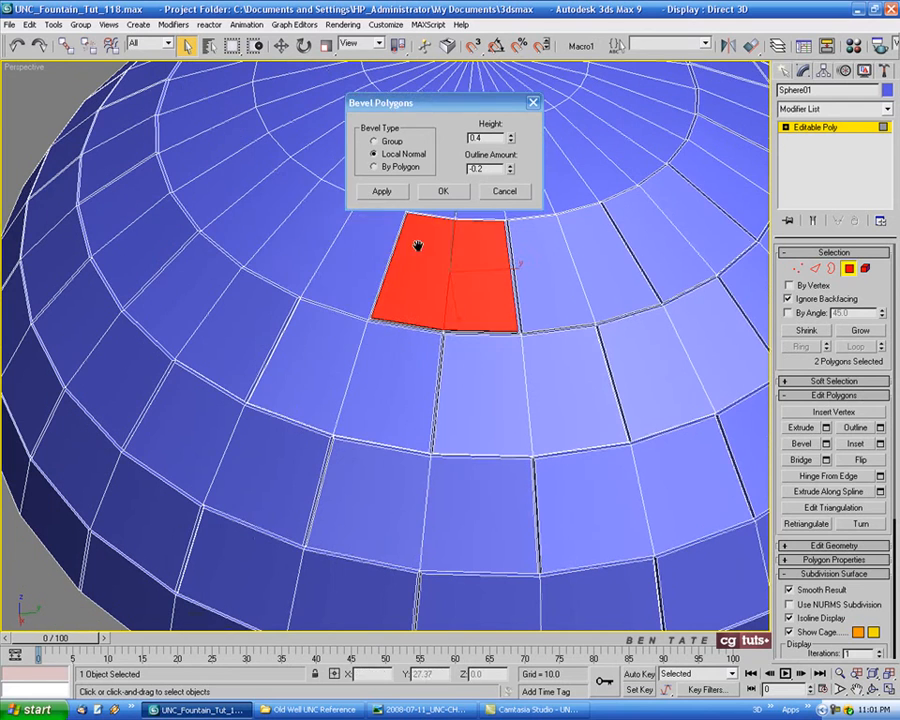
left_click(362, 245)
left_click(312, 228, "ctrl")
left_click(388, 193)
left_click(282, 189)
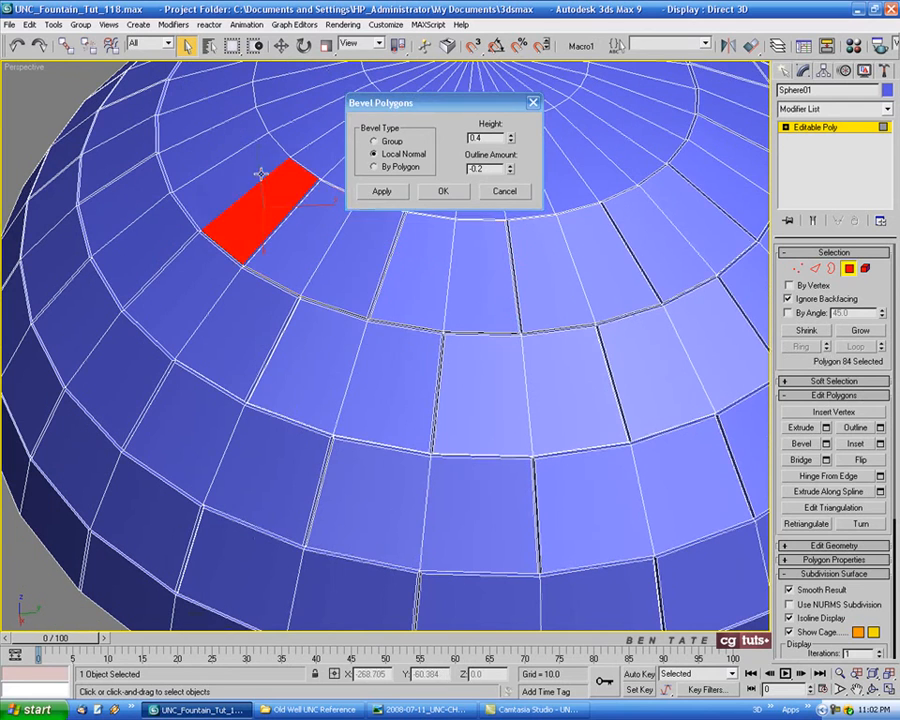
left_click(246, 168, "ctrl")
left_click(372, 192)
Continue around the fifth row, beveling three more adjacent polygon pairs with height 0.4 and outline -0.2.
middle_click_drag(318, 280, 472, 334, "alt")
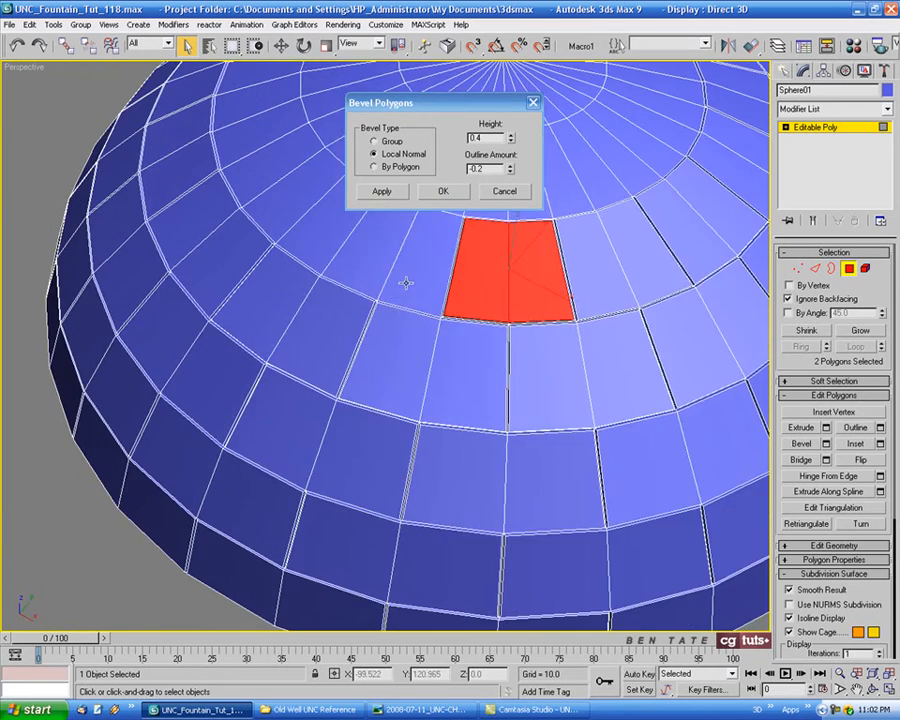
left_click(405, 281)
left_click(286, 194)
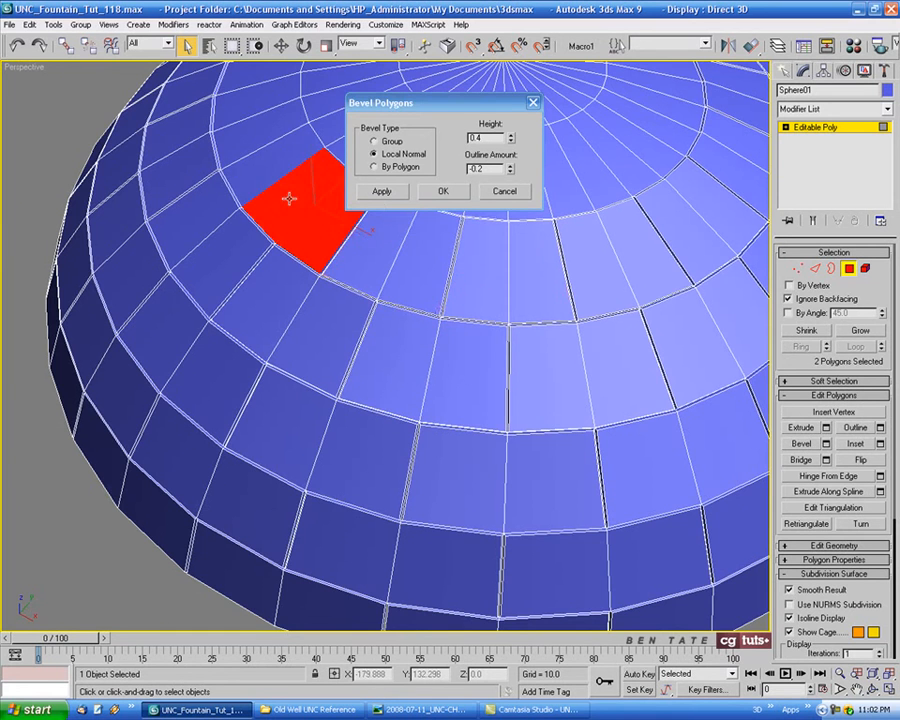
left_click(372, 194)
middle_click_drag(340, 270, 458, 409, "alt")
left_click(408, 350)
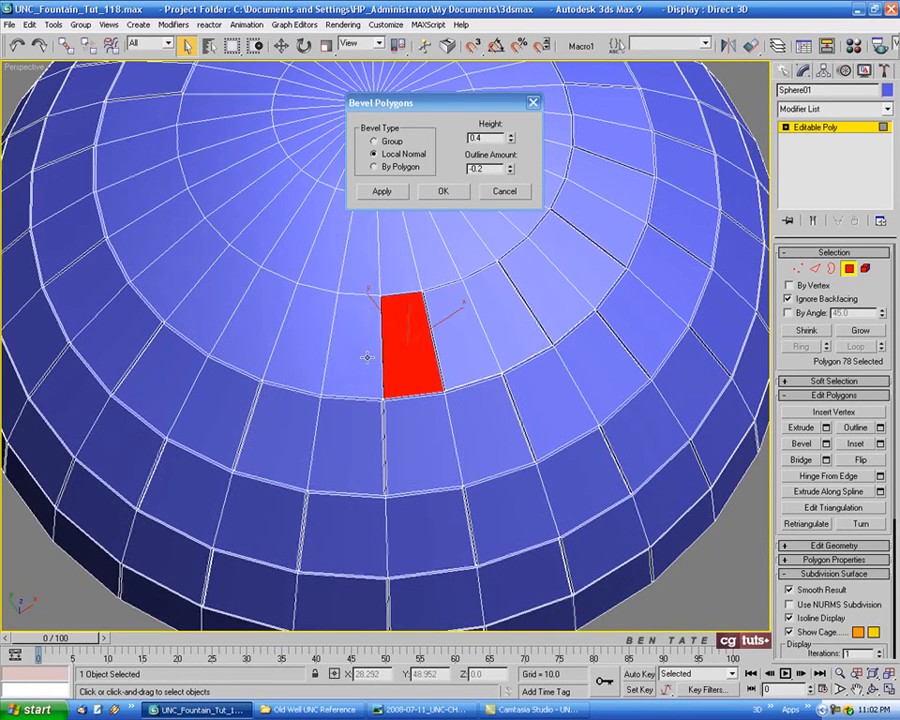
left_click(364, 356, "ctrl")
left_click(371, 191)
Bevel the following three fifth-row polygon pairs, working toward the first panel of this row.
left_click(297, 316)
left_click(240, 322, "ctrl")
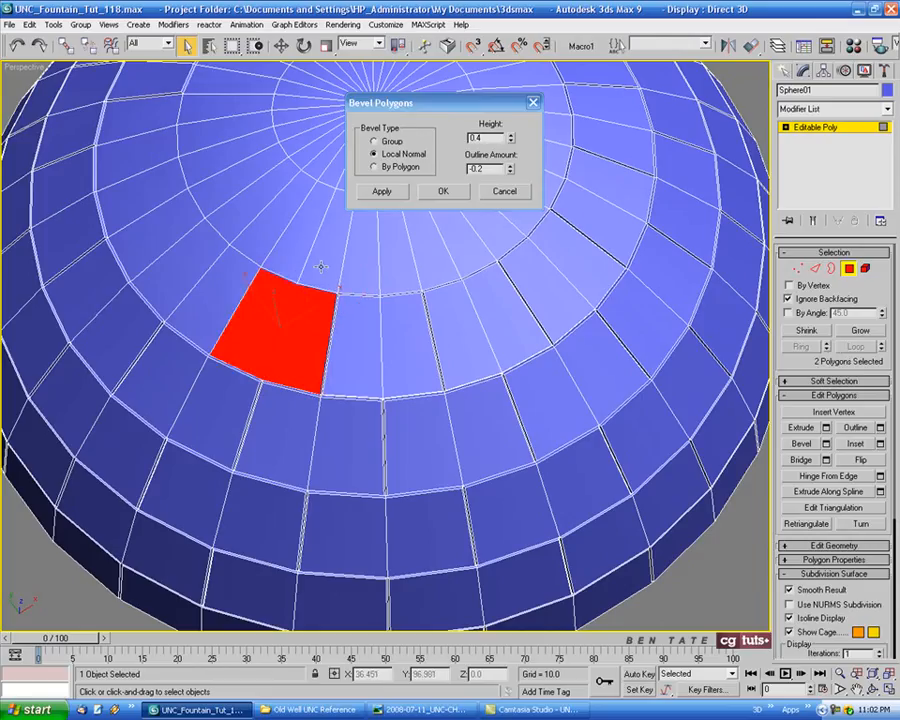
left_click(372, 194)
left_click(199, 297)
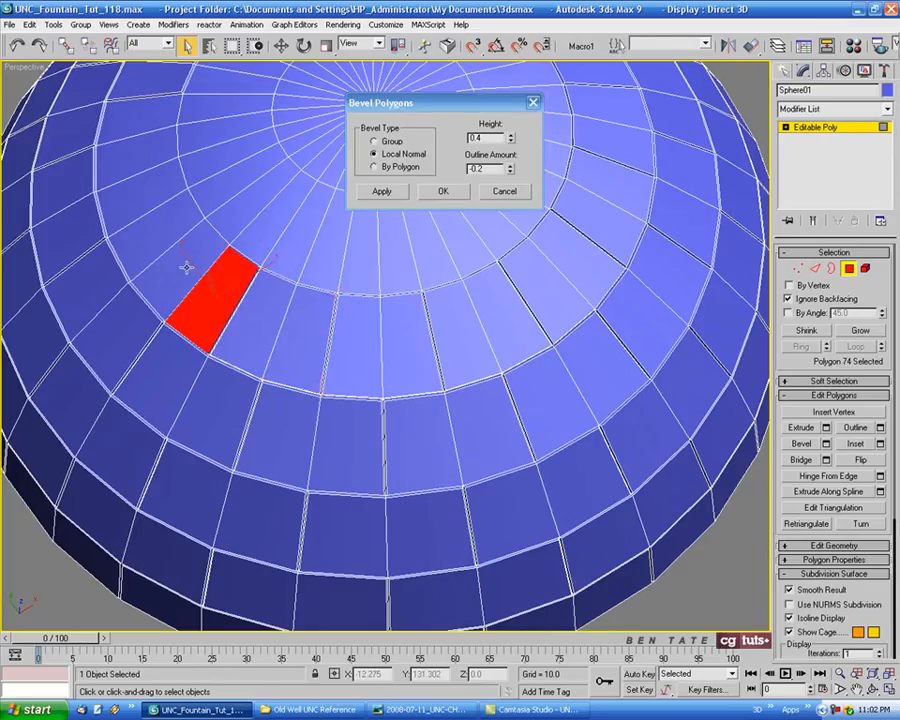
left_click(371, 195)
left_click(165, 205)
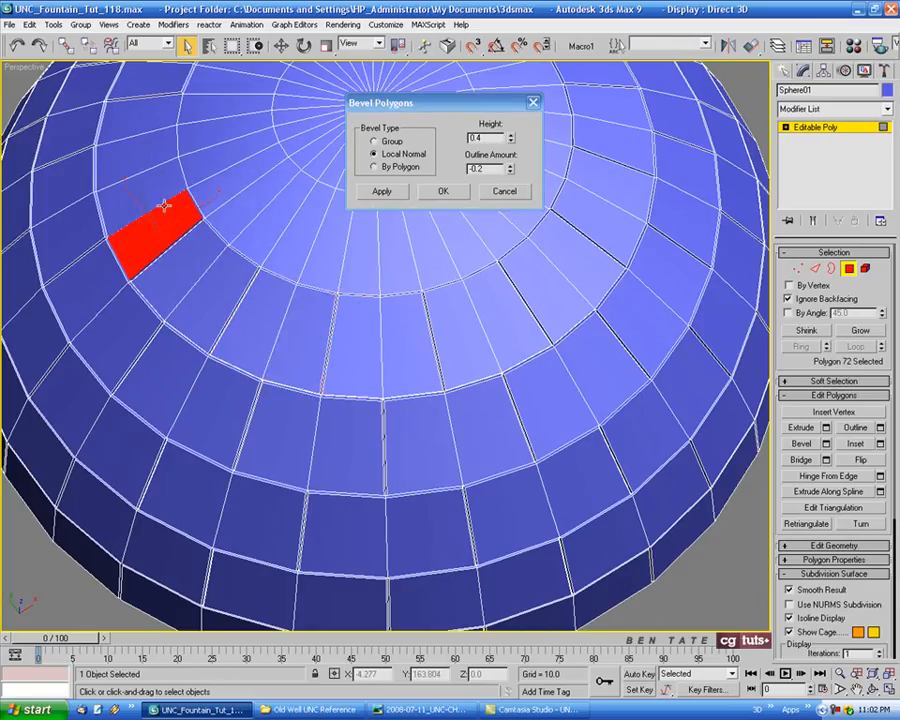
left_click(370, 192)
Bevel the last unbeveled pair to complete the fifth row and close the bevel settings.
middle_click_drag(206, 282, 329, 424, "alt")
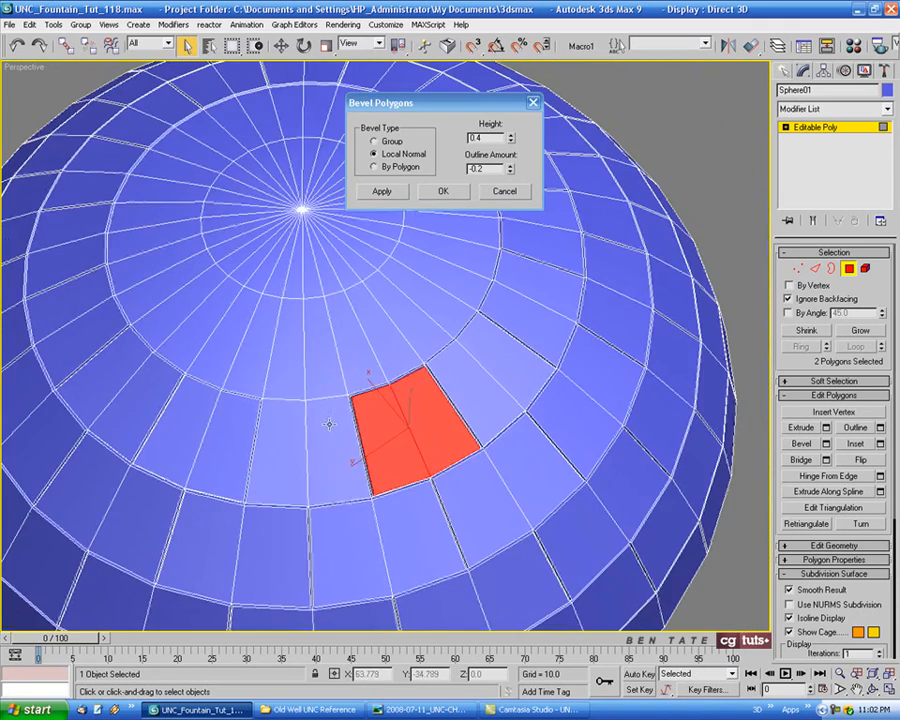
left_click(286, 422)
left_click(403, 196)
middle_click_drag(404, 354, 360, 440, "alt")
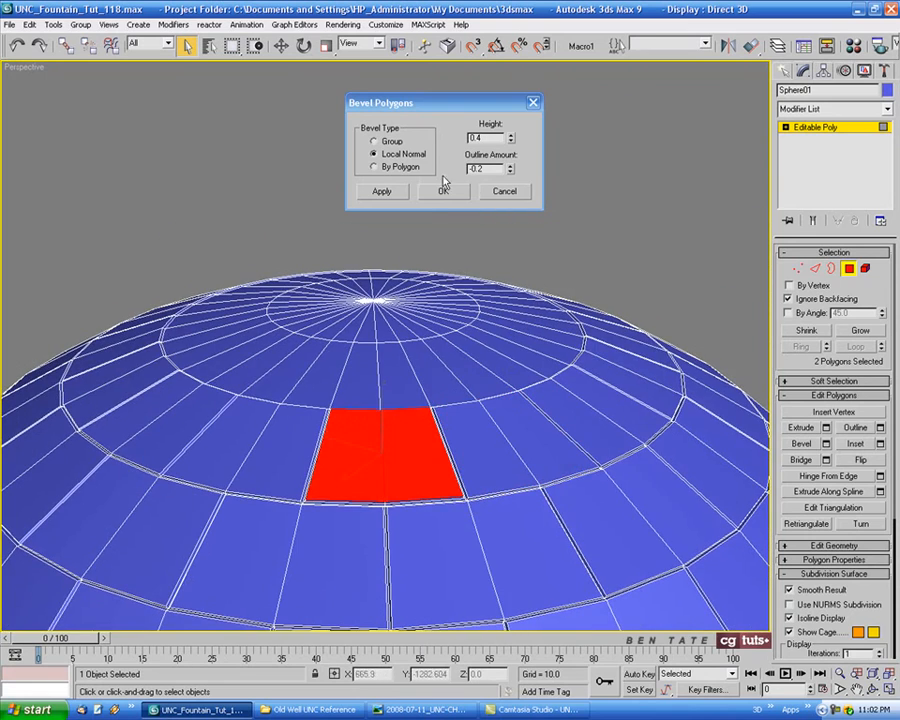
left_click(441, 192)
Inspect the beveled panel rows around the dome and turn the edged-faces display back on.
middle_click_drag(526, 411, 436, 414, "alt")
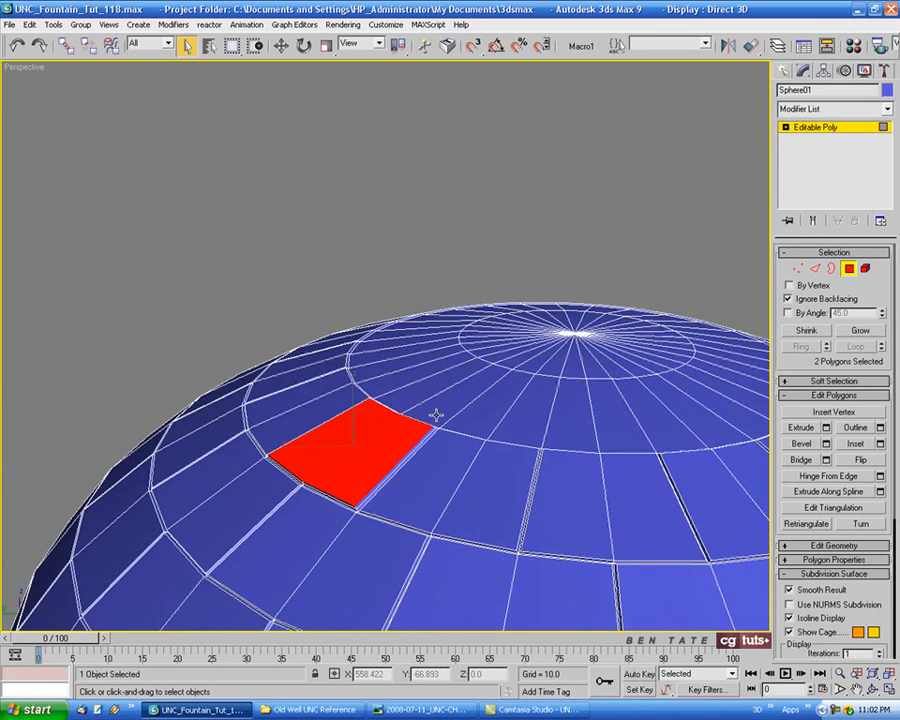
middle_click_drag(524, 460, 457, 517, "alt")
scroll(562, 488, "down", 6)
scroll(472, 538, "up", 10)
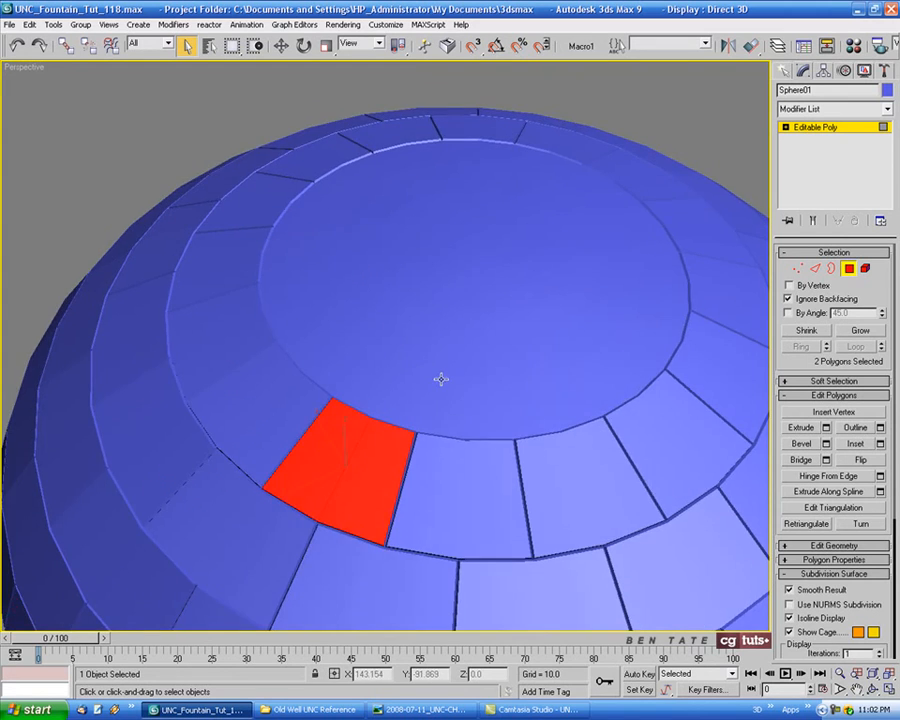
key("F4")
Bevel the first two adjacent polygon pairs of the sixth row with height 0.4 and outline amount -0.2.
middle_click_drag(441, 379, 392, 332)
scroll(412, 380, "up", 3)
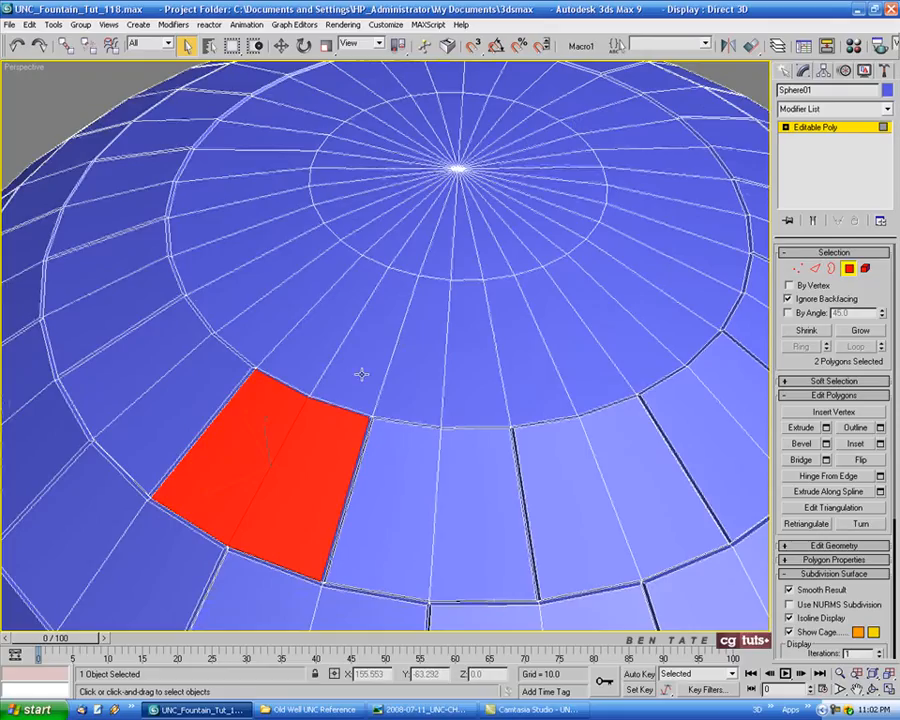
left_click(362, 372)
left_click(411, 382, "ctrl")
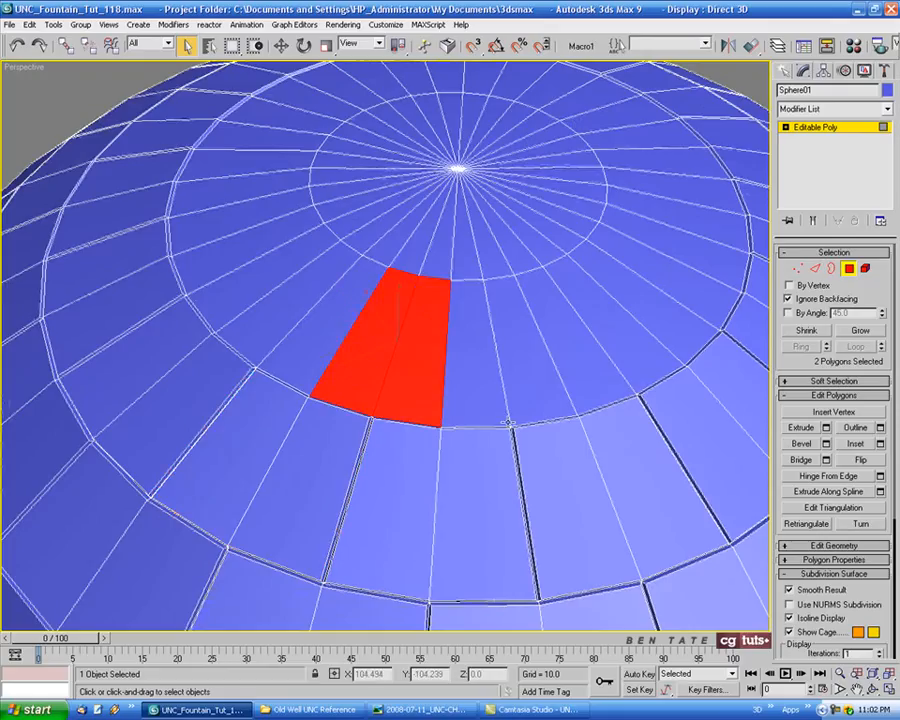
left_click(827, 444)
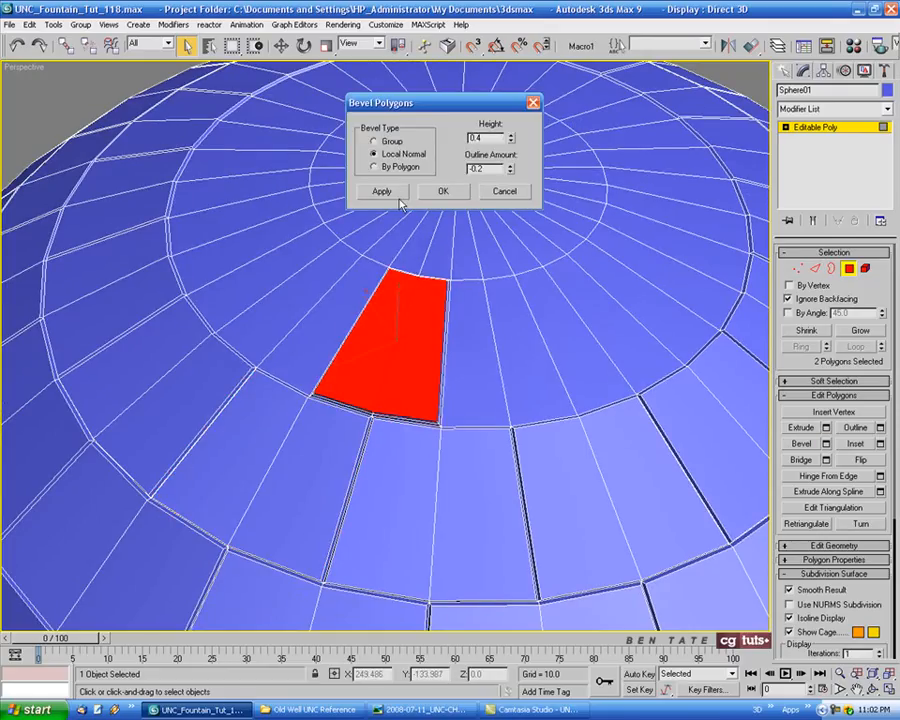
left_click(476, 325)
left_click(510, 330, "ctrl")
left_click(397, 196)
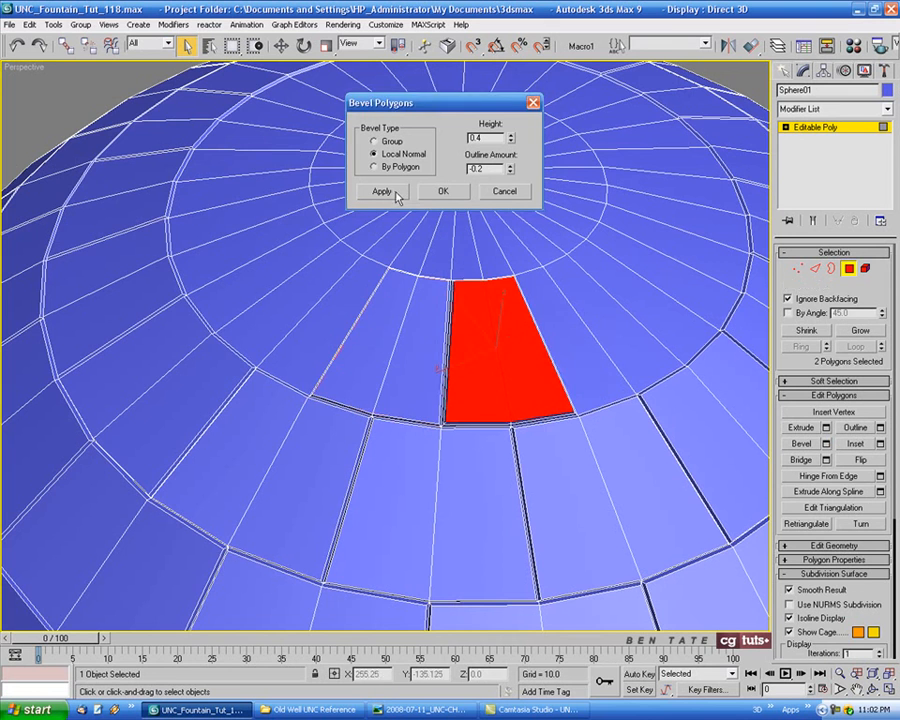
Continue around the sixth row, beveling the next adjacent polygon pairs with the same height and outline.
left_click(569, 328)
left_click(603, 321, "ctrl")
middle_click_drag(560, 300, 361, 351, "alt")
middle_click_drag(412, 372, 465, 363, "alt")
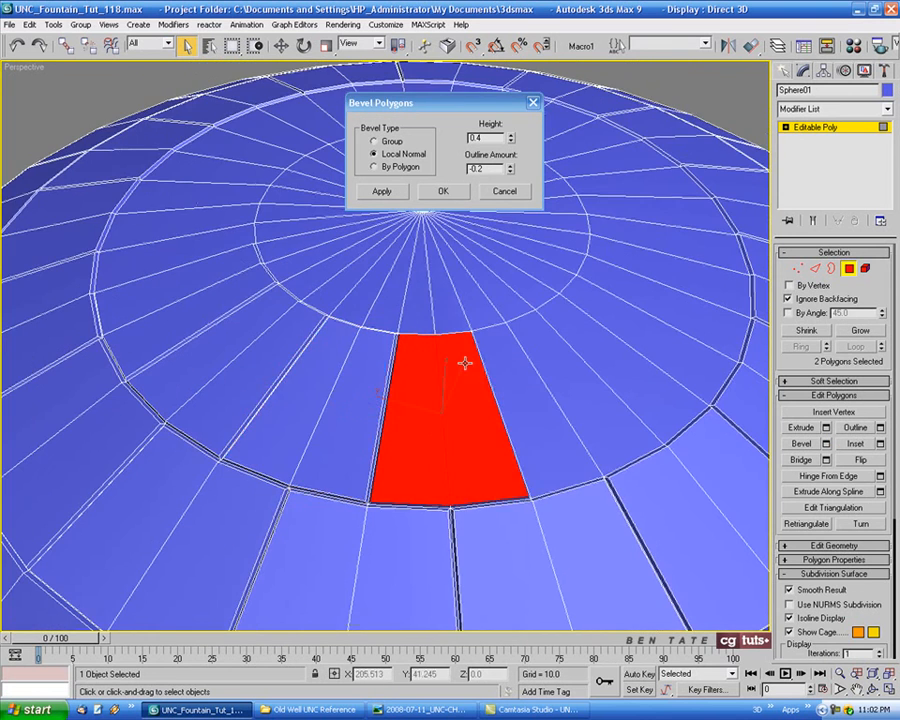
middle_click_drag(538, 410, 410, 217, "alt")
left_click(602, 348)
left_click(633, 329, "ctrl")
left_click(388, 194)
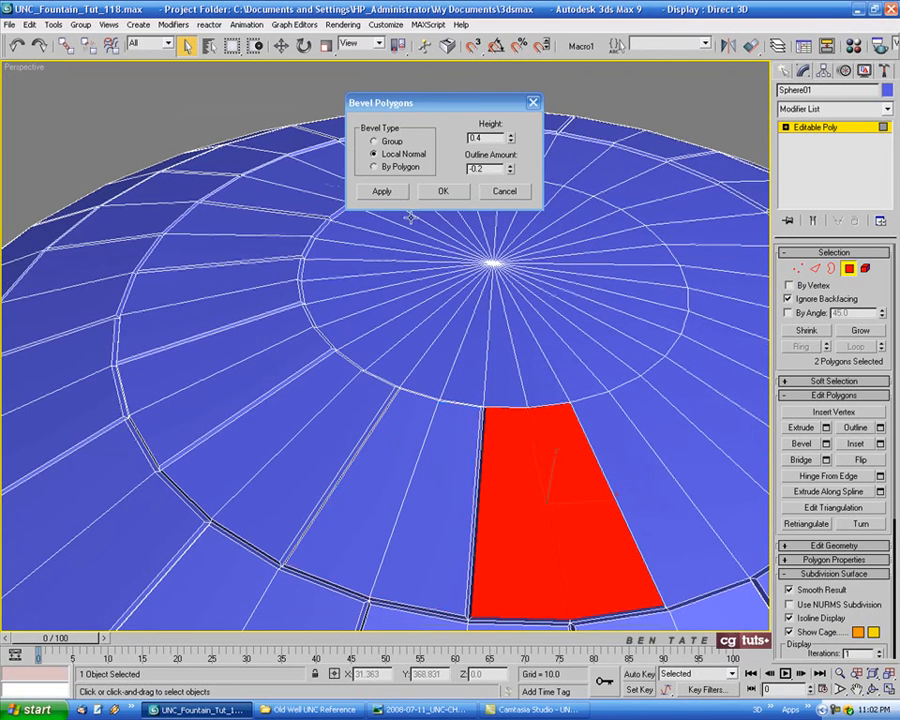
Bevel the next single polygon of the sixth row, skipping one beside it, and the adjacent polygon pair.
left_click(395, 194)
left_click(637, 460)
left_click(679, 442, "ctrl")
left_click(679, 442)
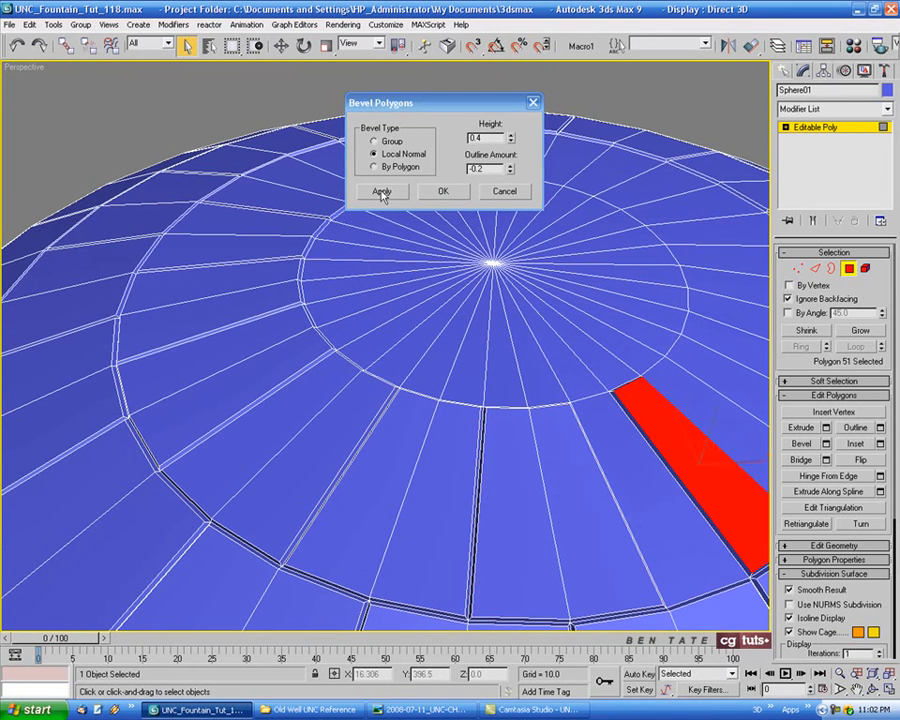
left_click(385, 196)
middle_click_drag(388, 198, 510, 374, "alt")
left_click(526, 363, "ctrl")
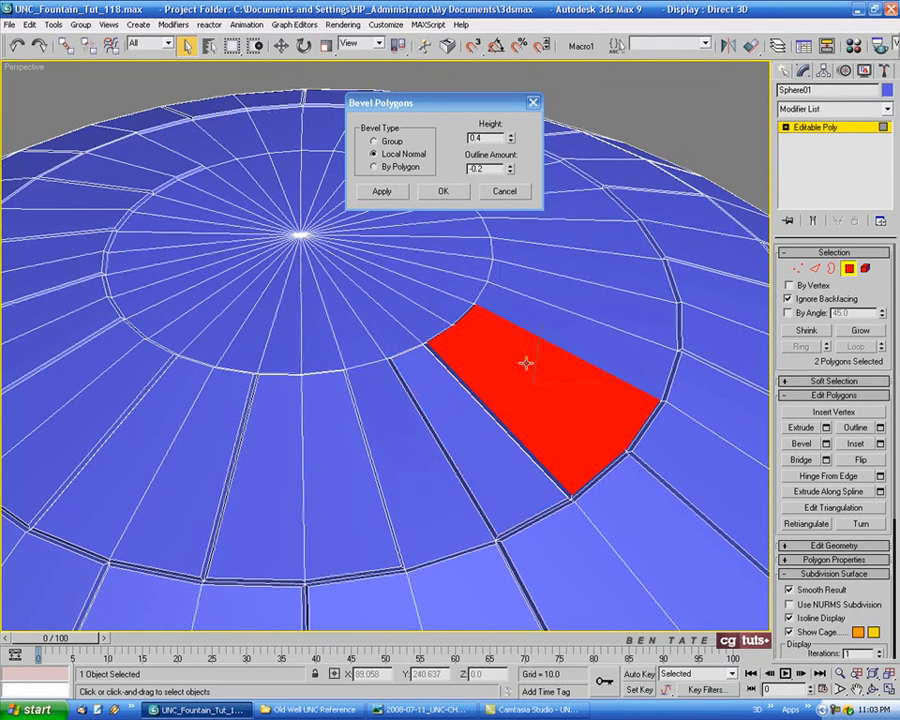
Bevel two further adjacent polygon pairs in the sixth row with height 0.4 and outline -0.2.
middle_click_drag(407, 197, 380, 444, "alt")
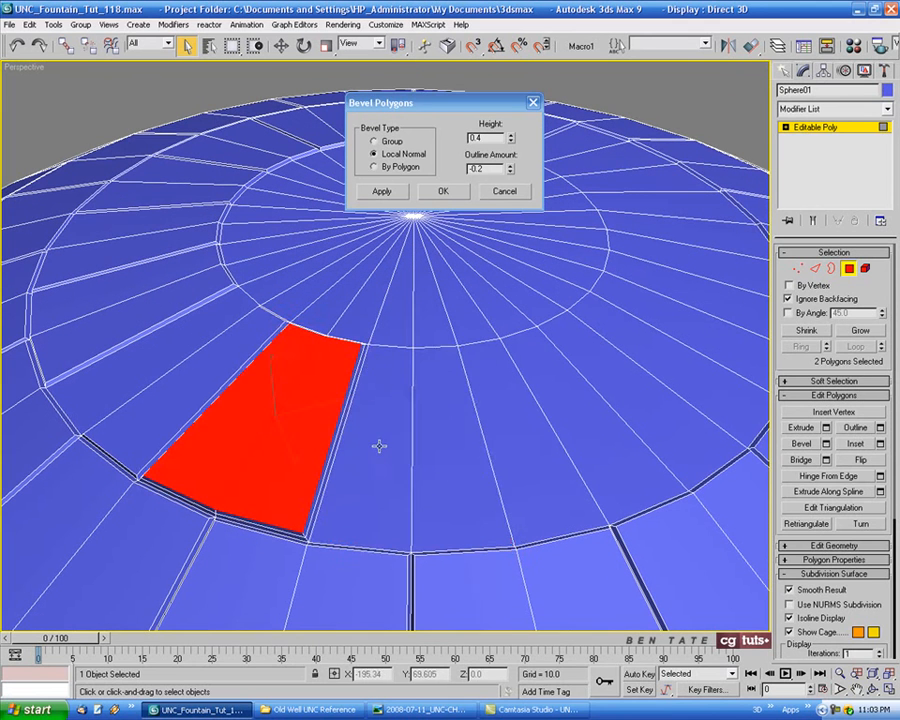
left_click(400, 445)
left_click(428, 446, "ctrl")
left_click(391, 194)
left_click(518, 382)
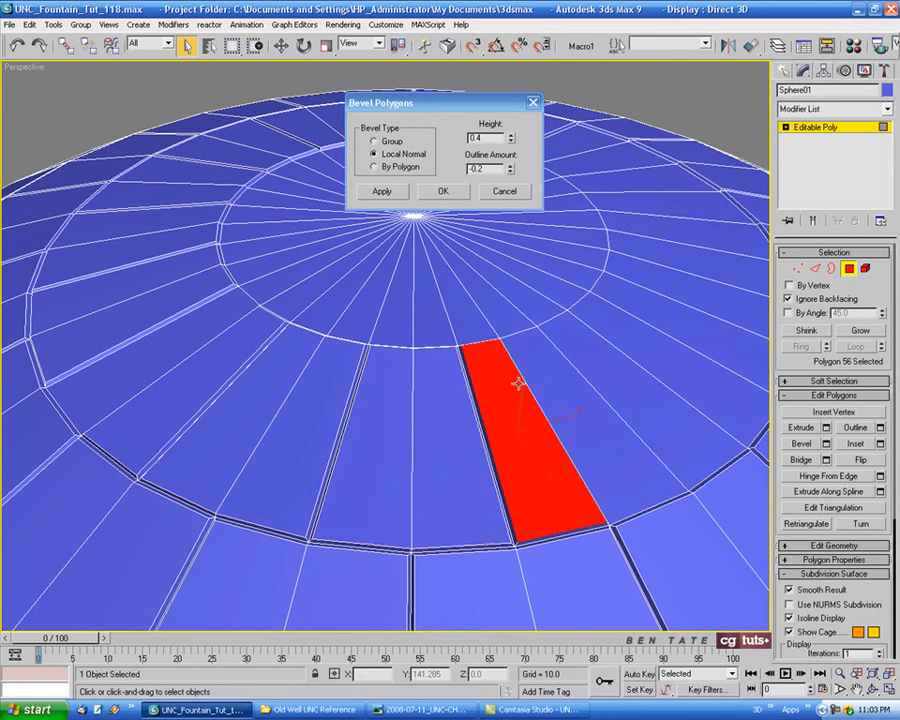
left_click(542, 379, "ctrl")
Bevel the remaining polygon pairs up to the end of the sixth row and close the bevel settings.
middle_click_drag(610, 351, 366, 327, "alt")
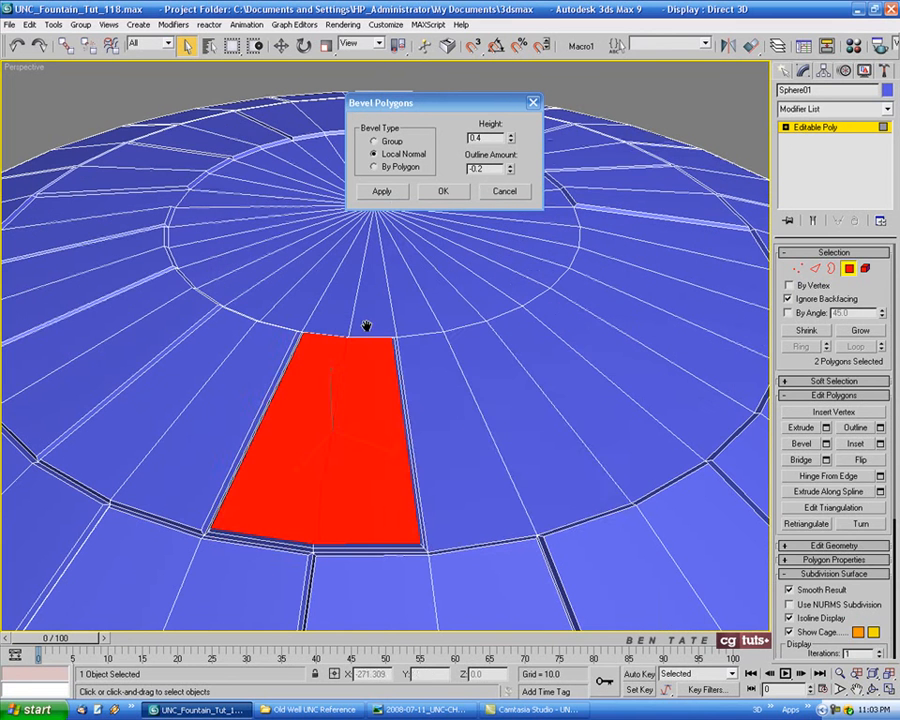
middle_click_drag(463, 370, 506, 283, "alt")
left_click(386, 193)
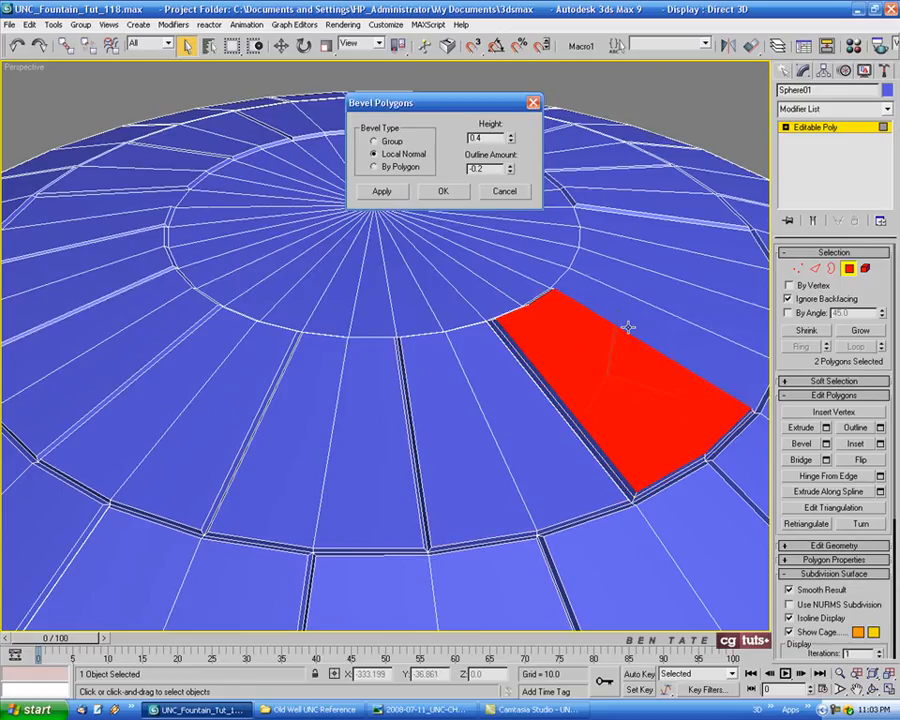
left_click(658, 292)
key("ctrl+z")
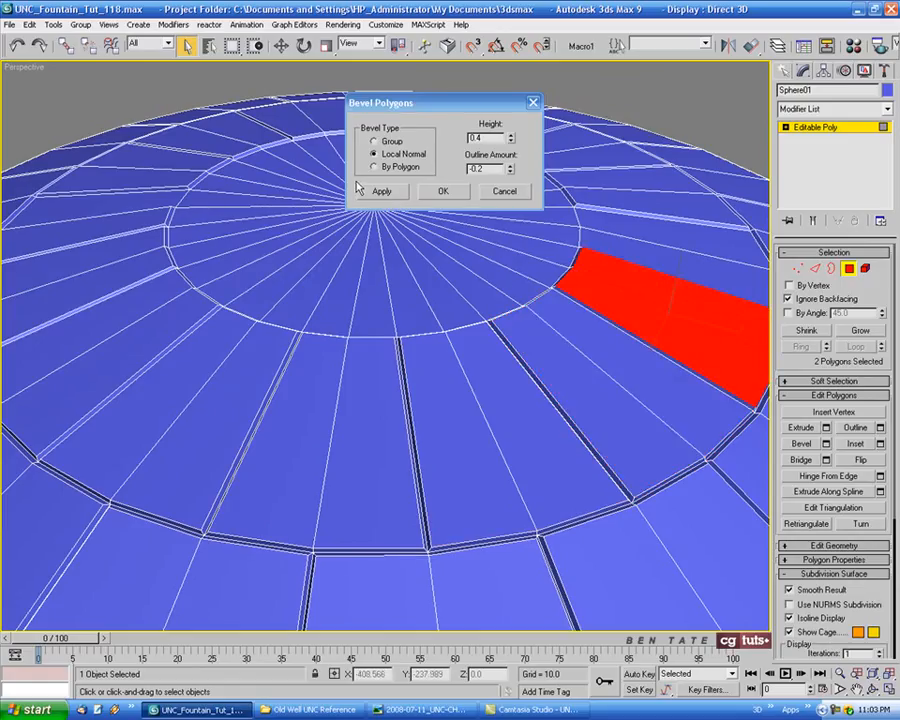
left_click(661, 260)
left_click(660, 235, "ctrl")
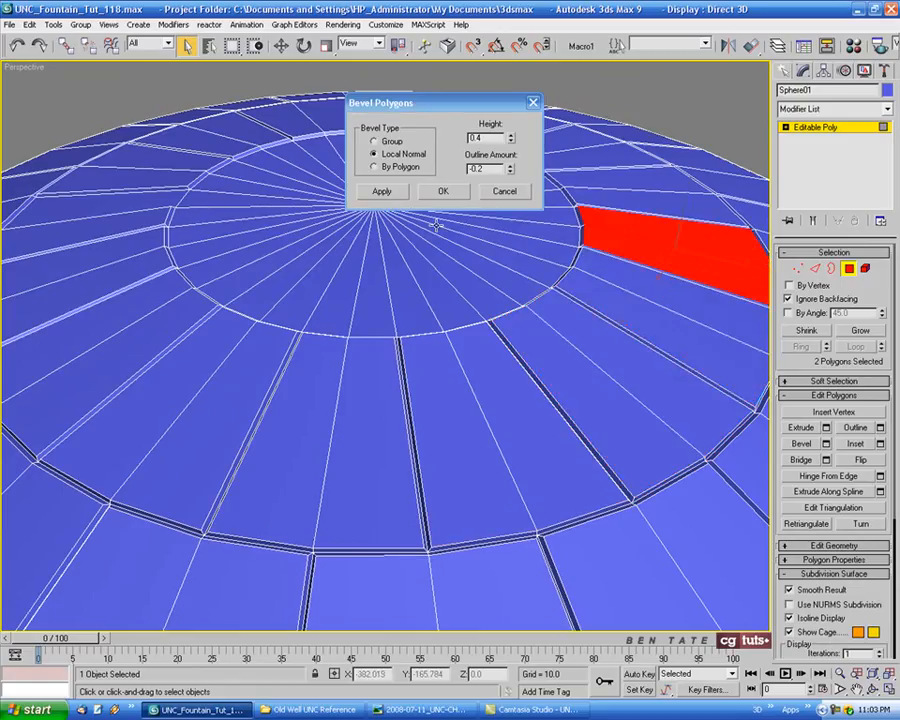
left_click(441, 193)
Leave polygon editing and inspect the panel rows with edged faces off, checking the sixth row for irregular panels.
scroll(588, 351, "down", 6)
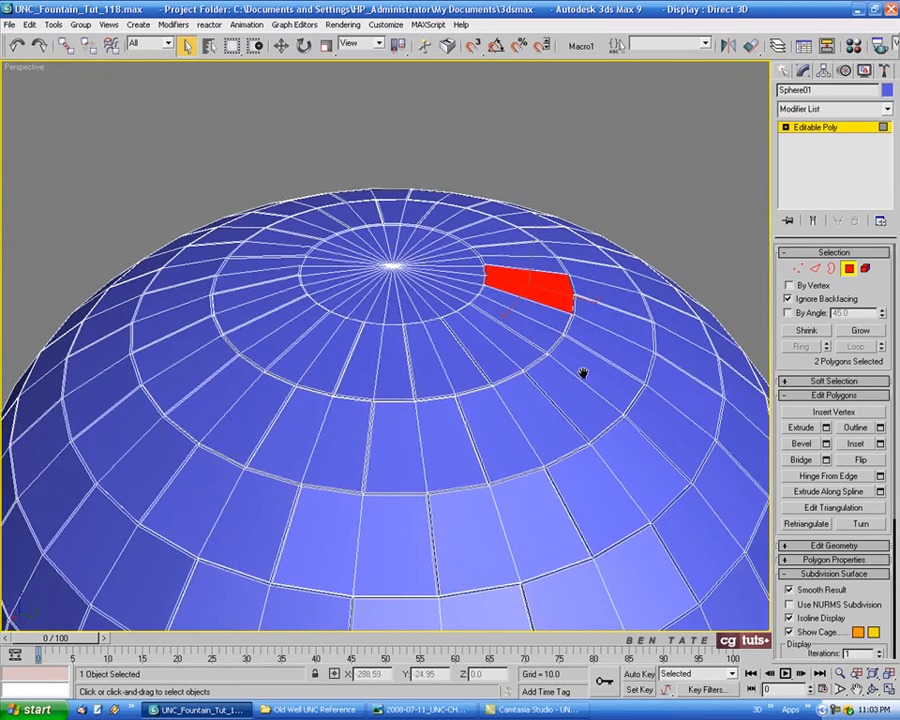
left_click(853, 270)
middle_click_drag(592, 393, 609, 384)
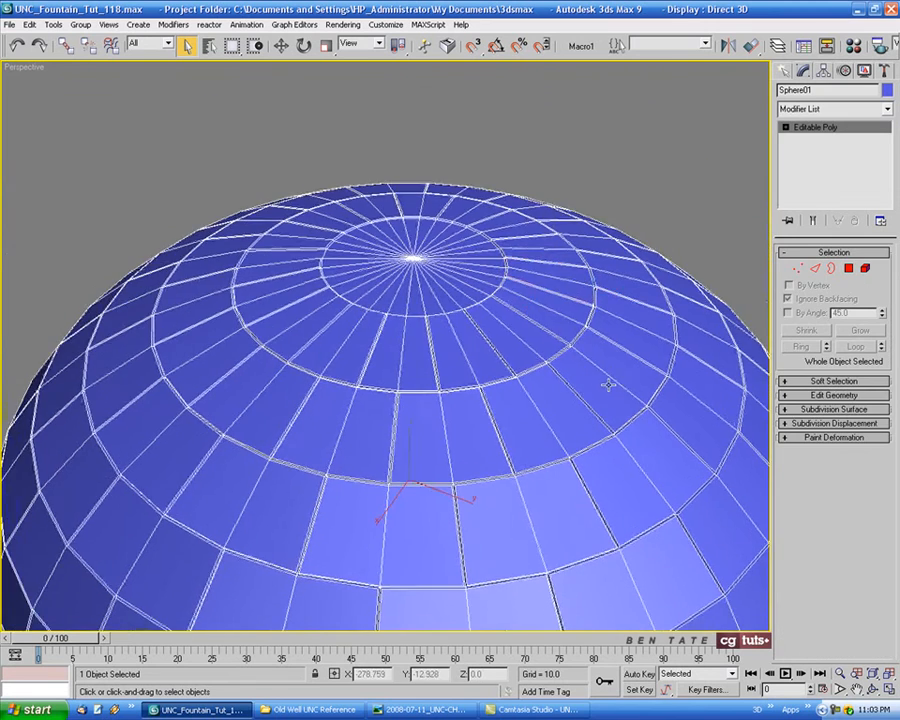
key("F4")
scroll(605, 414, "down", 5)
middle_click_drag(532, 422, 548, 400, "alt")
scroll(457, 405, "up", 5)
scroll(457, 405, "up", 8)
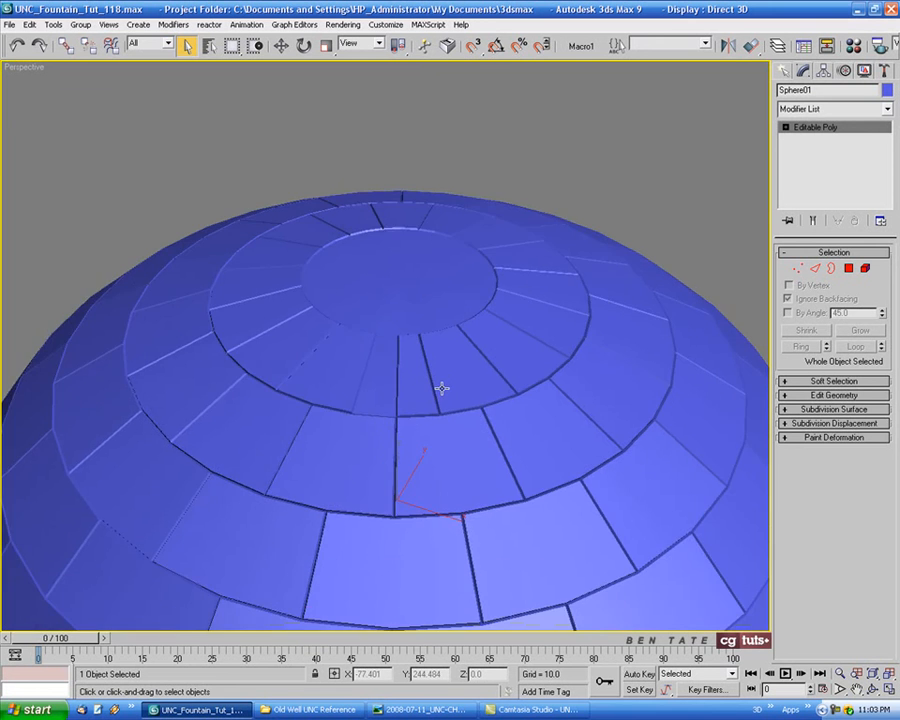
key("F4")
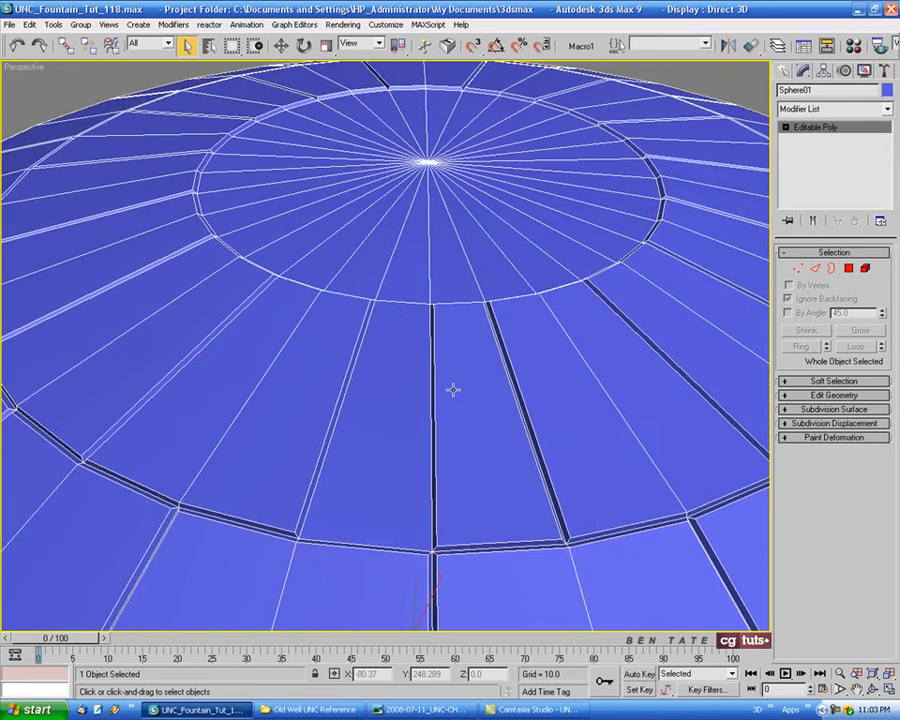
Delete the narrow single-polygon panel in the sixth row together with its beveled sides and cap the opening.
middle_click_drag(448, 386, 500, 371, "alt")
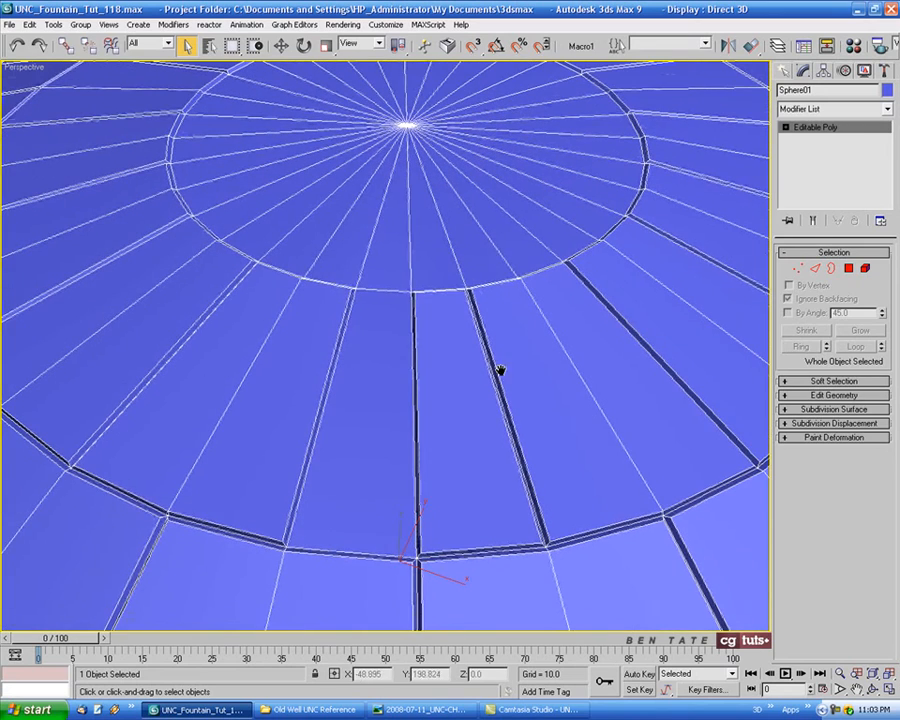
left_click(849, 268)
left_click(432, 432)
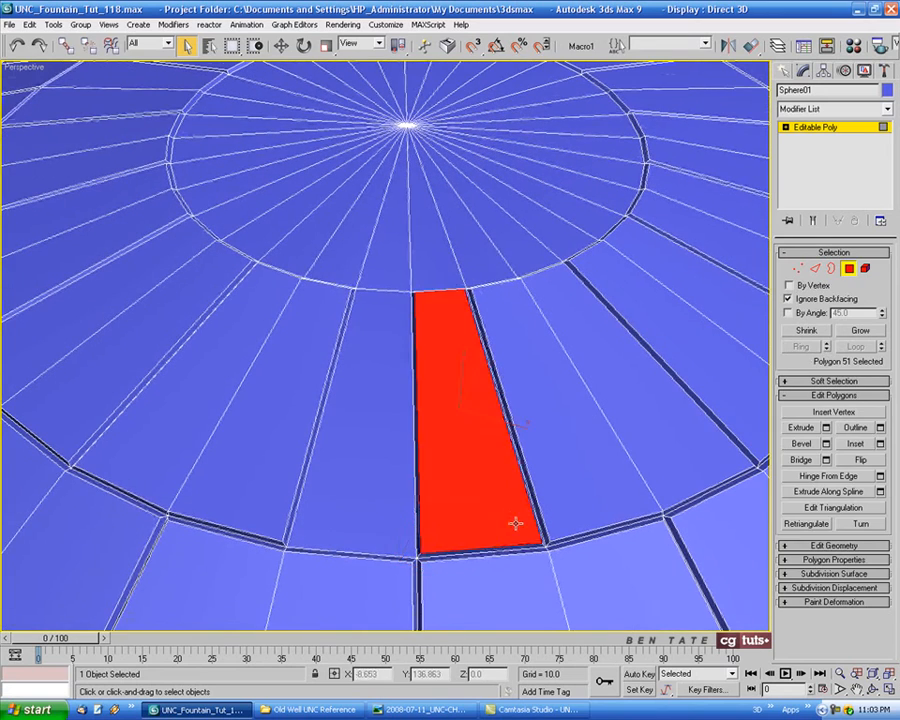
mouse_move(516, 522)
middle_mouse_down("alt")
mouse_move(536, 516)
mouse_move(523, 509)
middle_mouse_up("alt")
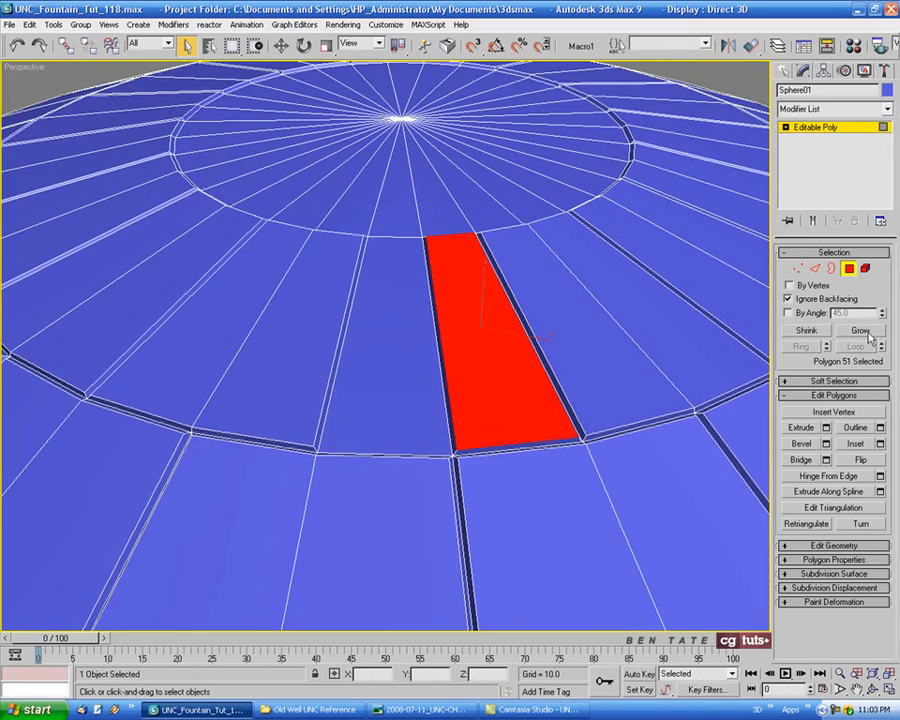
key("Delete")
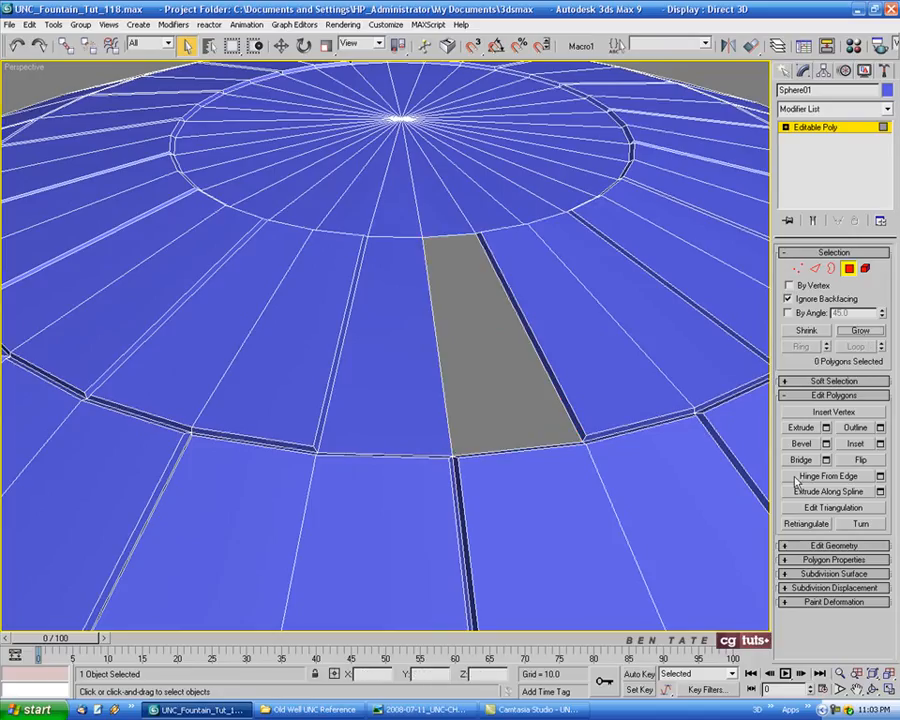
left_click(831, 268)
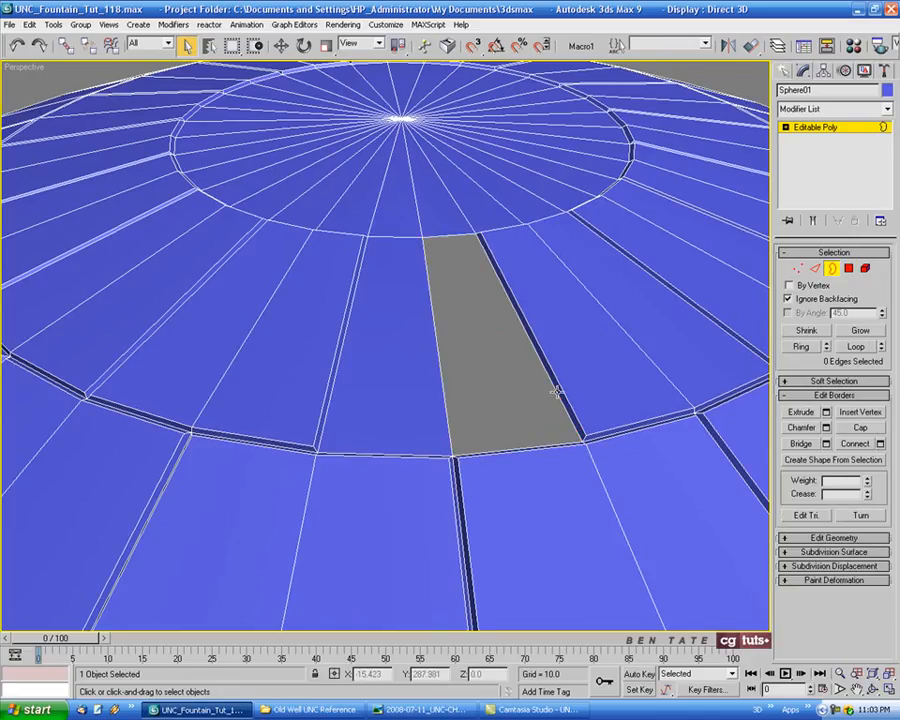
left_click(857, 429)
Bevel the capped polygon together with its unbeveled neighbor using height 0.4 and outline -0.2, and leave polygon editing.
left_click(848, 269)
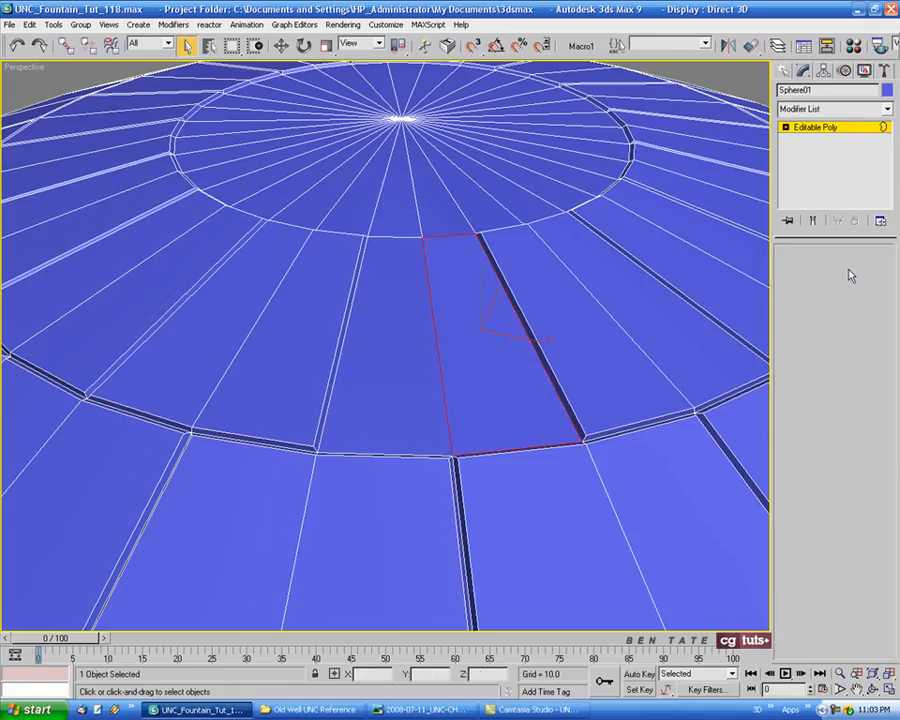
left_click(468, 418)
left_click(427, 407, "ctrl")
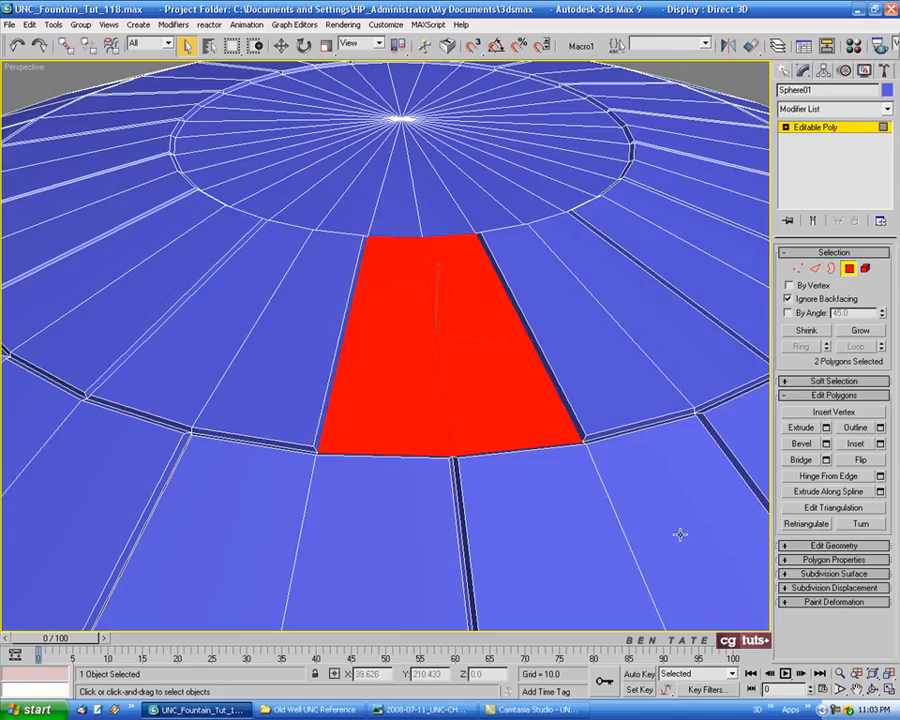
left_click(826, 444)
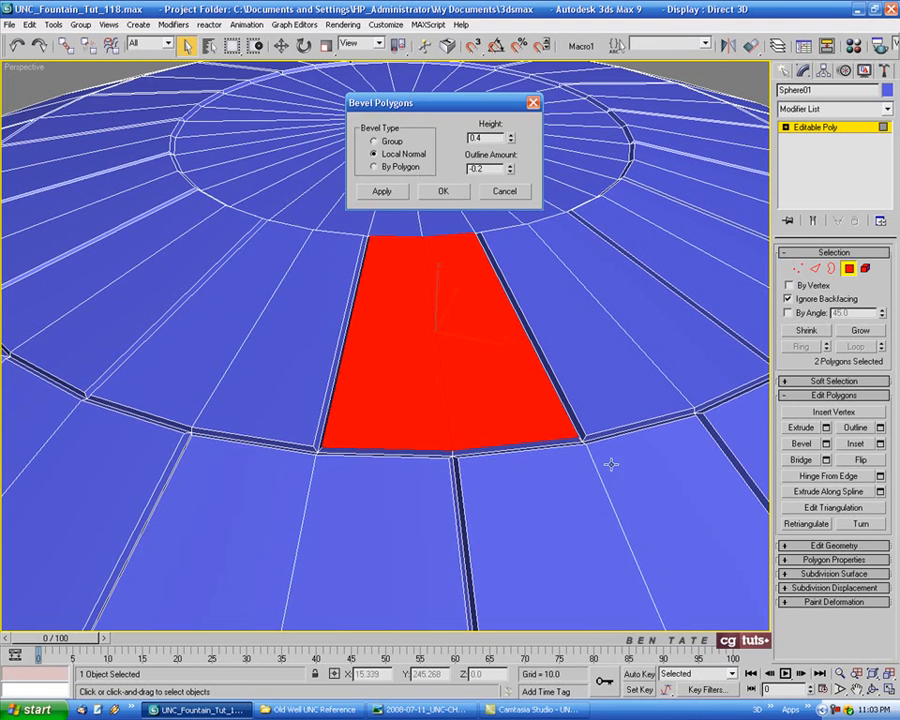
left_click(443, 192)
left_click(848, 269)
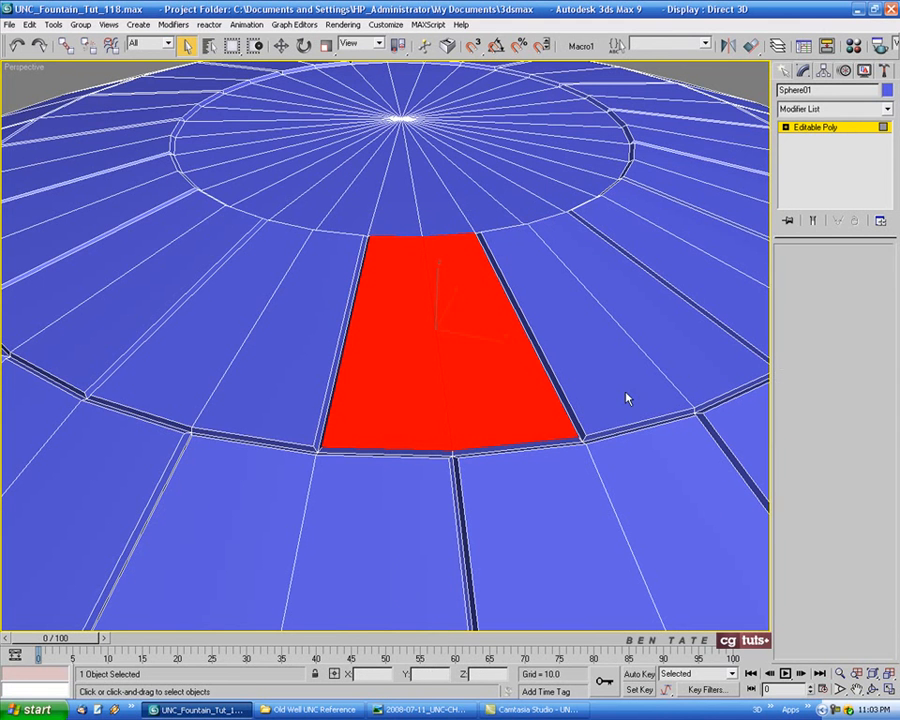
Inspect the repaired sixth row without edged faces and examine the remaining ring of polygons at the dome's crown.
middle_click_drag(604, 403, 418, 470)
key("F4")
scroll(592, 429, "down", 4)
scroll(438, 404, "up", 3)
key("F4")
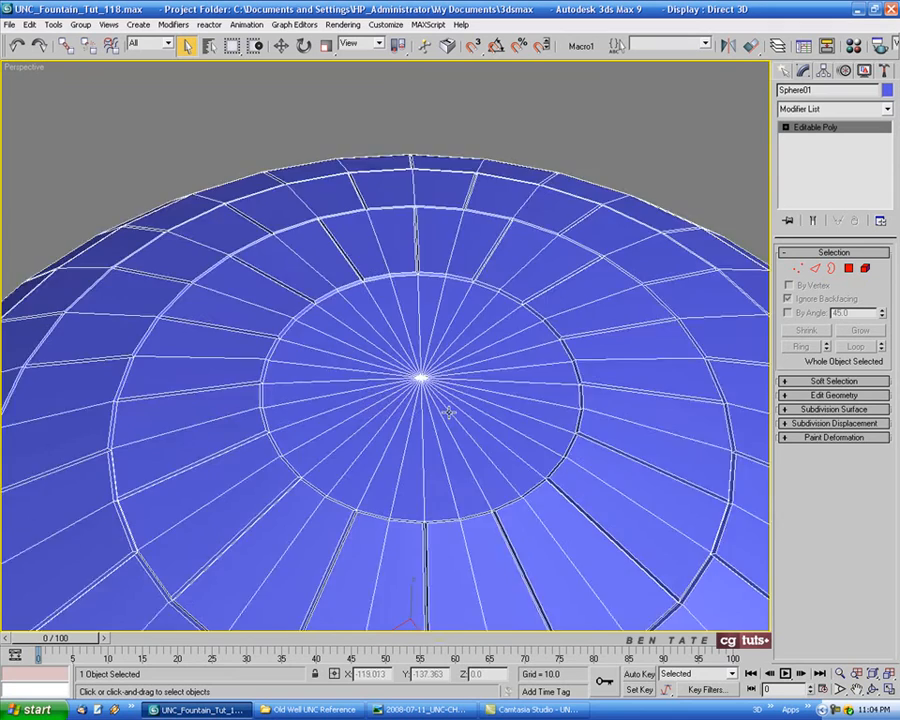
middle_click_drag(449, 412, 397, 371)
scroll(384, 360, "up", 3)
scroll(415, 372, "down", 3)
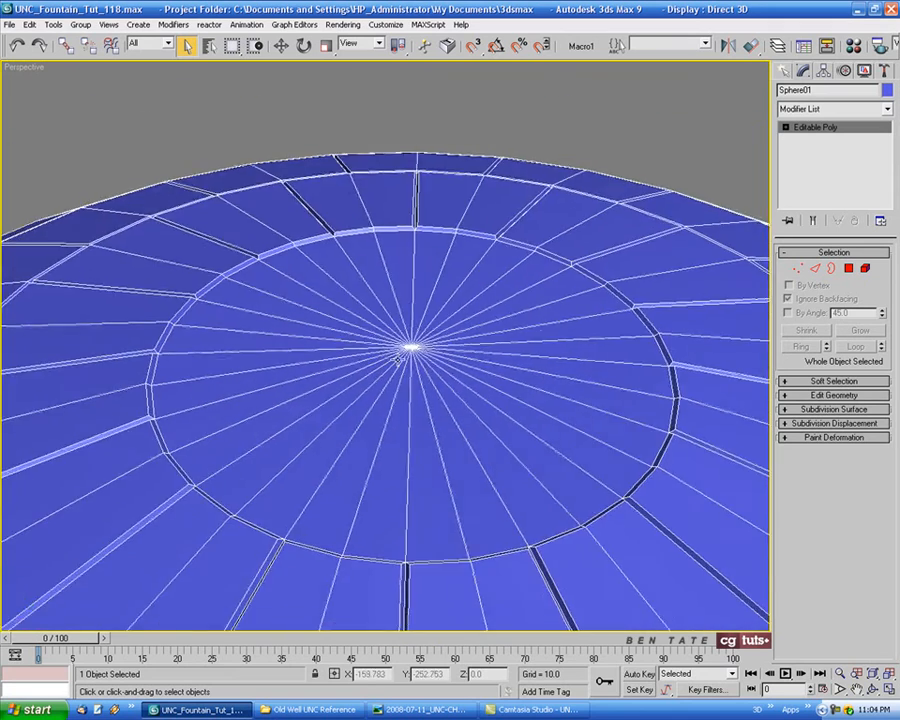
scroll(432, 370, "up", 1)
Select all the triangular polygons around the dome's pole in the Top view.
left_click(849, 268)
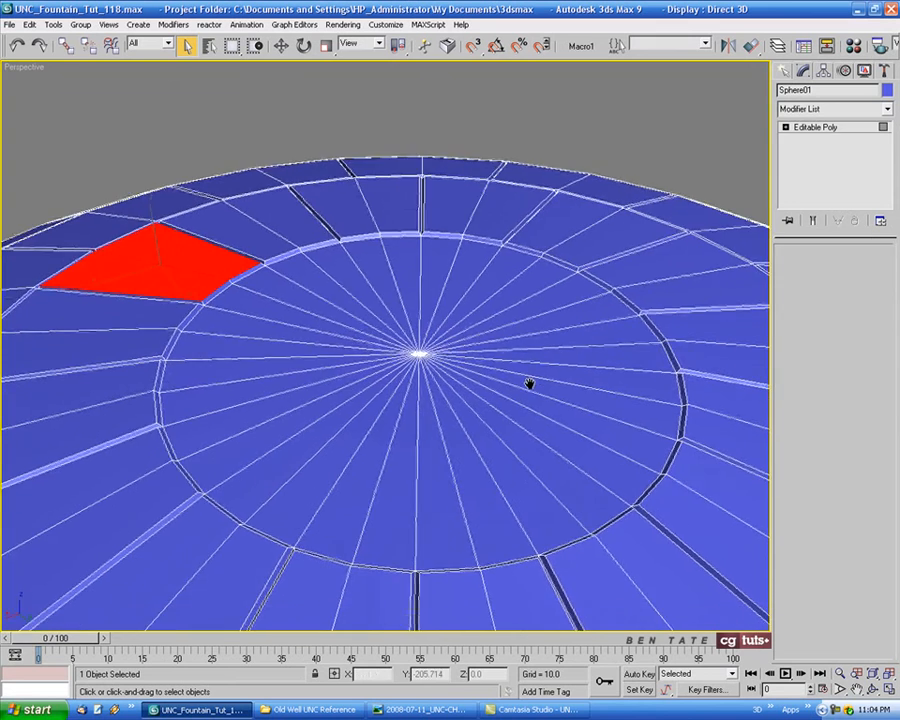
key("alt+w")
middle_click(195, 209)
key("alt+w")
middle_click_drag(470, 371, 347, 265)
scroll(404, 343, "up", 2)
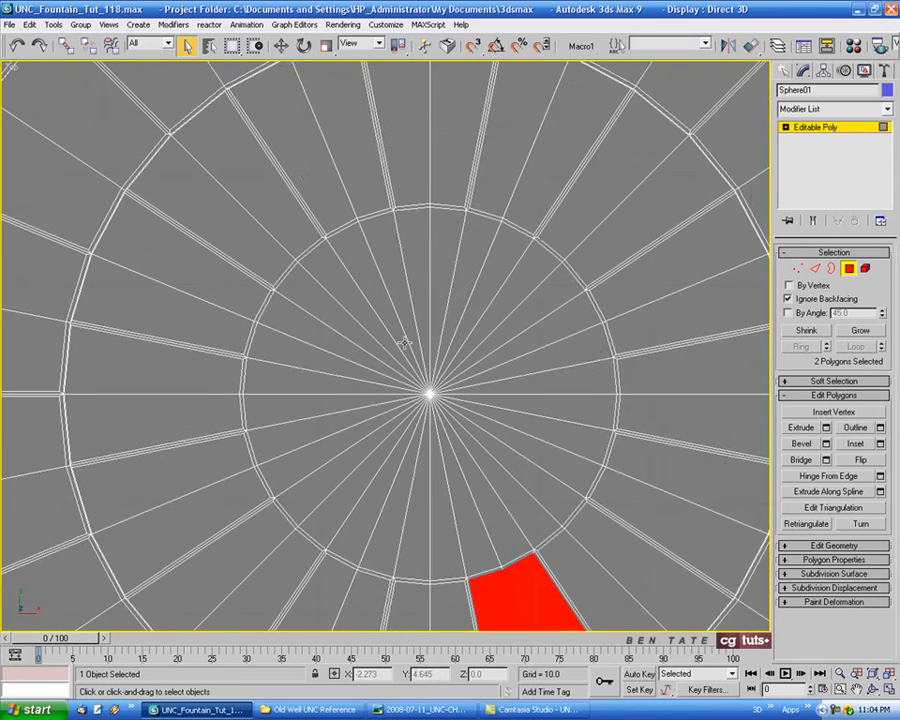
middle_click_drag(404, 343, 380, 301)
left_click_drag(365, 288, 444, 411)
Bevel the selected crown polygons by local normal with height 0.75 and outline -0.09, and leave polygon editing.
key("alt+w")
middle_click(648, 517)
key("alt+w")
middle_click_drag(576, 519, 690, 410, "alt")
left_click(826, 443)
scroll(625, 408, "up", 3)
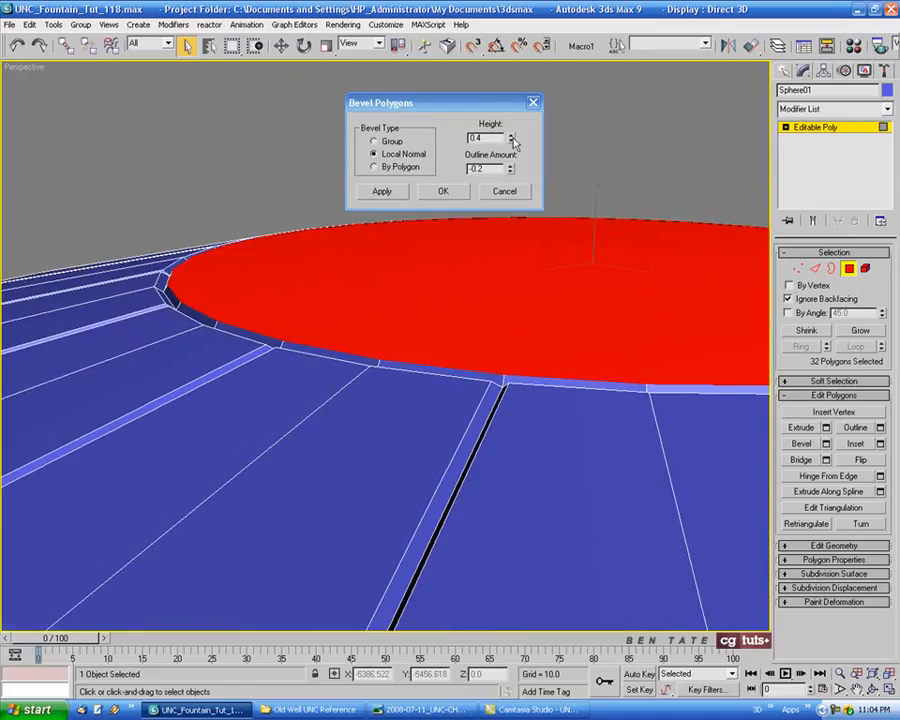
left_click_drag(512, 140, 512, 136)
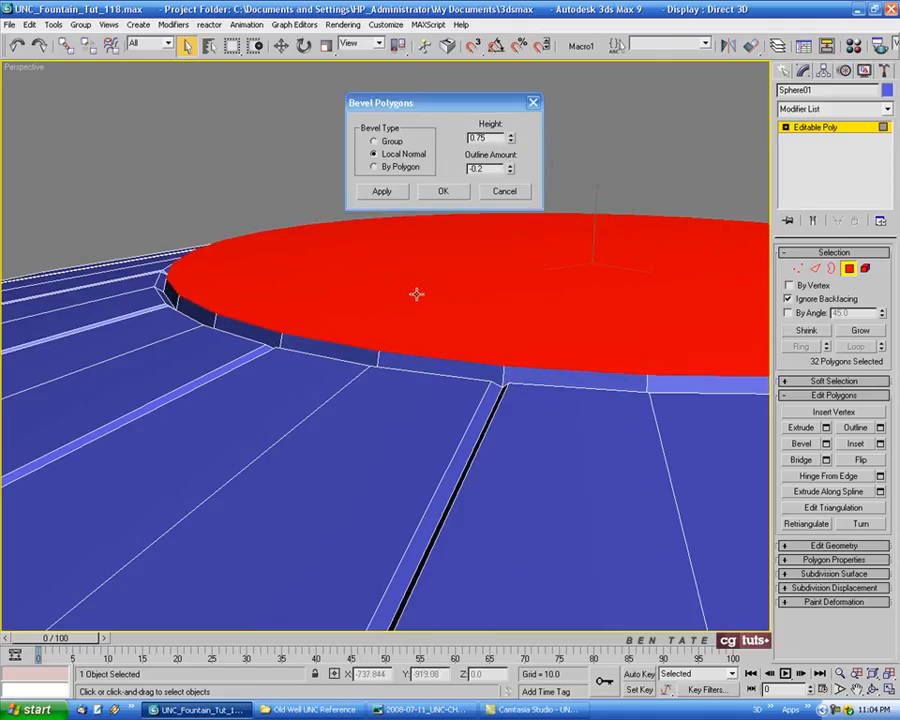
mouse_move(416, 293)
middle_mouse_down("alt")
mouse_move(398, 283)
mouse_move(405, 285)
middle_mouse_up("alt")
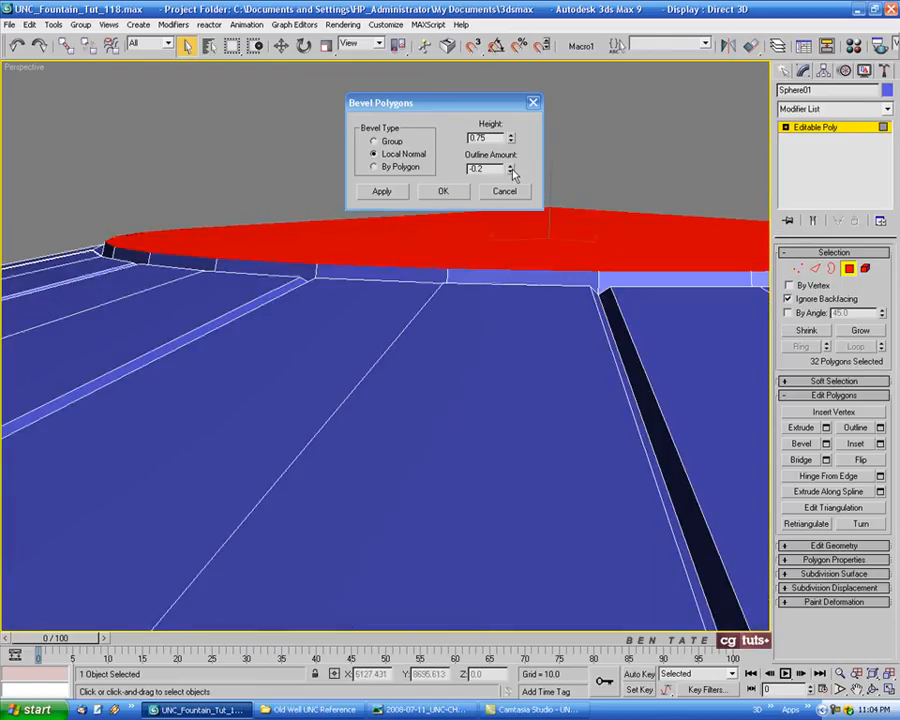
left_click(511, 172)
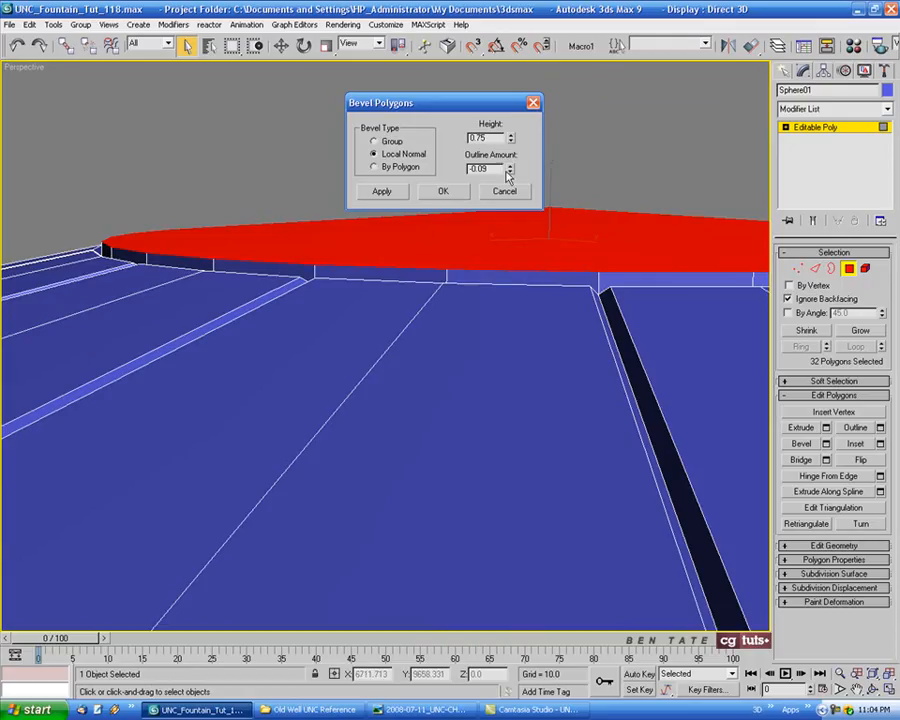
left_click(443, 191)
scroll(430, 308, "down", 10)
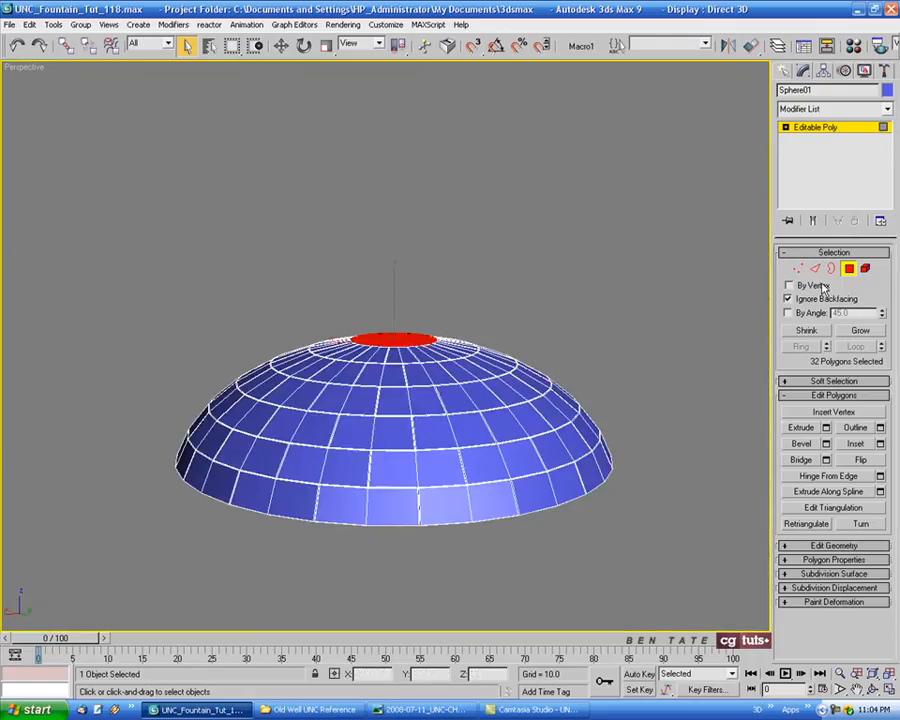
left_click(848, 269)
Set the Roof object's color to black and assign it the 01 - Default material.
middle_click_drag(637, 384, 597, 293, "alt")
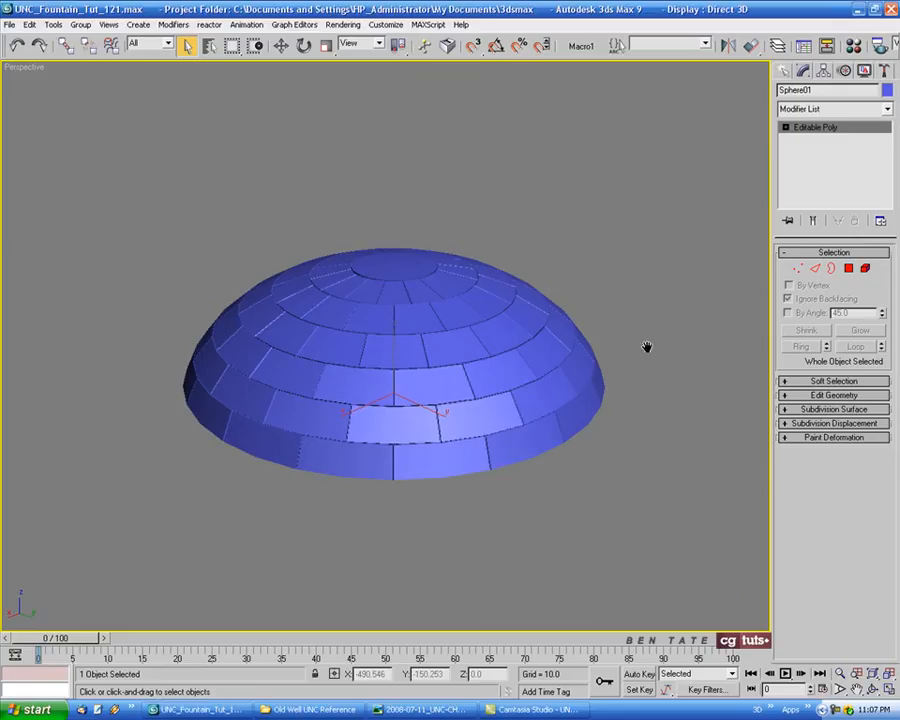
mouse_move(647, 346)
middle_mouse_down("alt")
mouse_move(631, 328)
mouse_move(638, 330)
middle_mouse_up("alt")
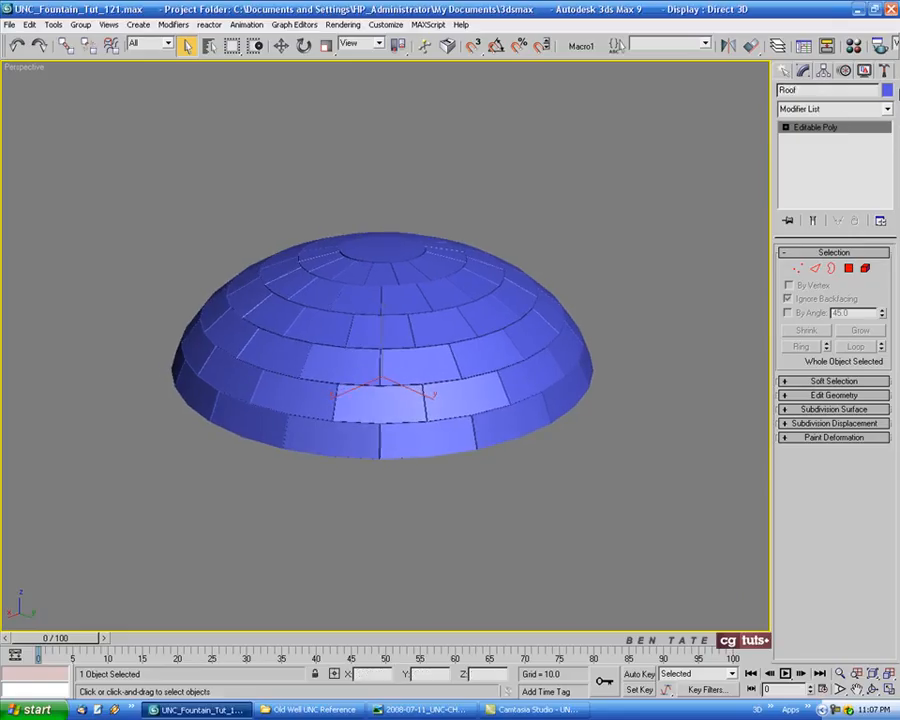
left_click(887, 90)
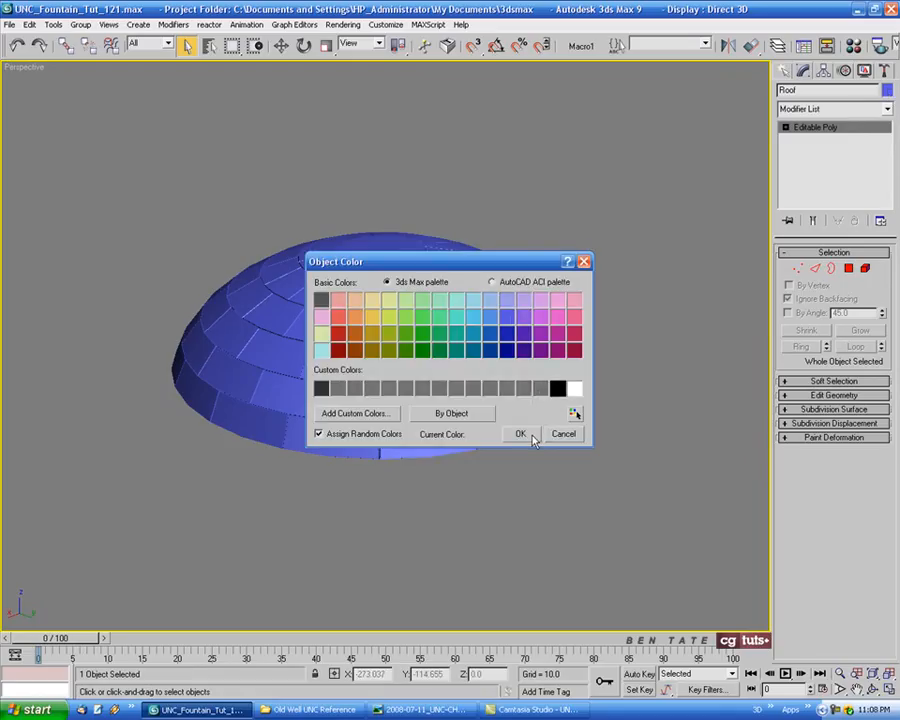
left_click(527, 435)
key("m")
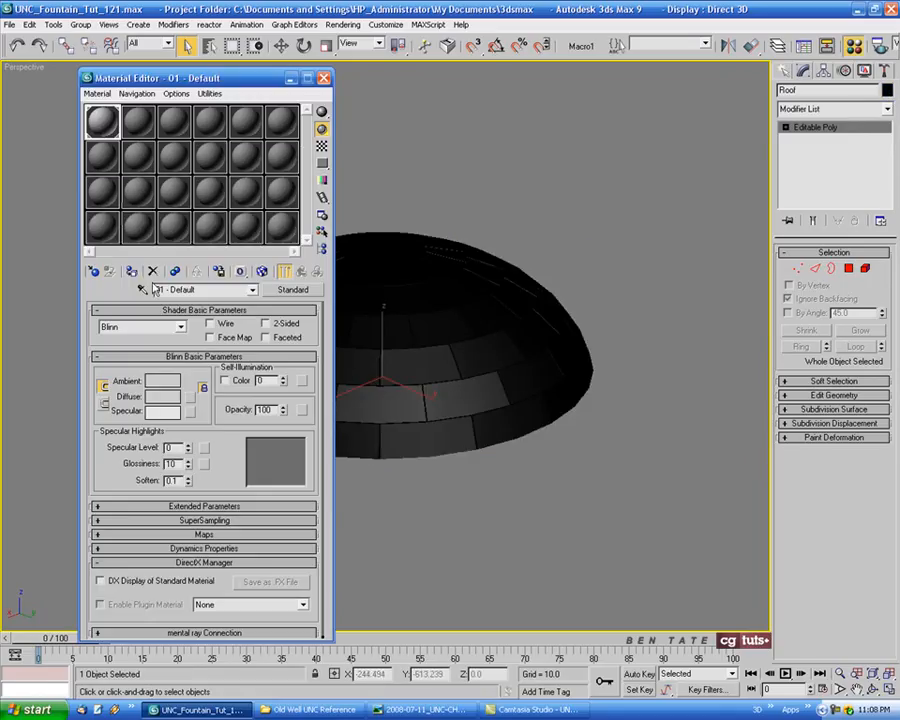
left_click(128, 272)
left_click(324, 78)
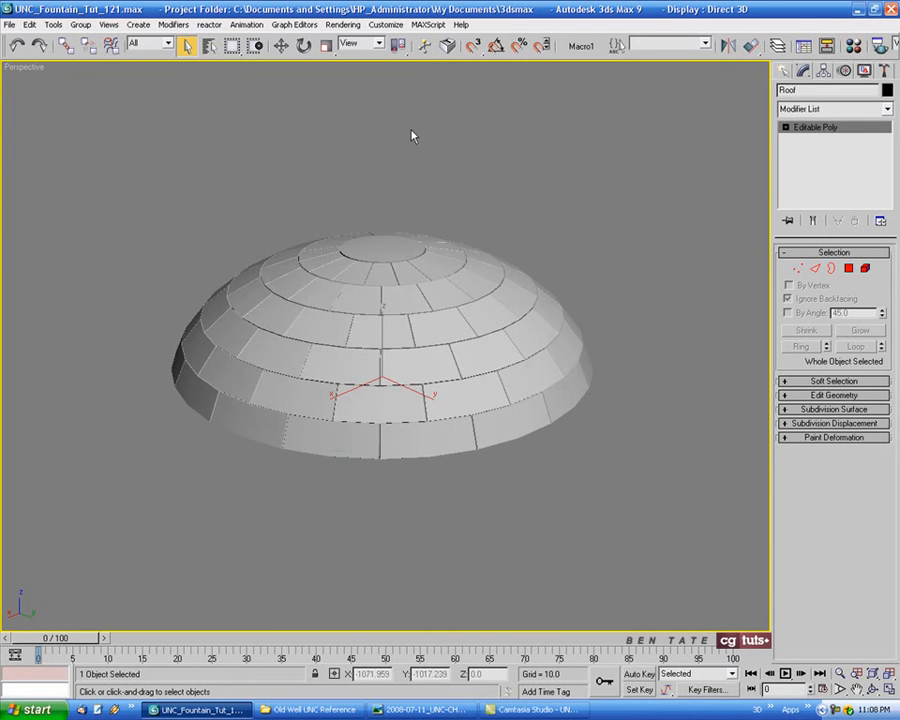
Examine the finished roof's staggered panels and crown cap from several angles, with and without edged faces.
mouse_move(558, 260)
middle_mouse_down("alt")
mouse_move(577, 293)
mouse_move(512, 309)
mouse_move(511, 380)
mouse_move(512, 267)
mouse_move(571, 255)
mouse_move(590, 267)
mouse_move(500, 267)
mouse_move(568, 276)
middle_mouse_up("alt")
scroll(464, 322, "up", 3)
middle_click_drag(464, 323, 294, 350)
key("F4")
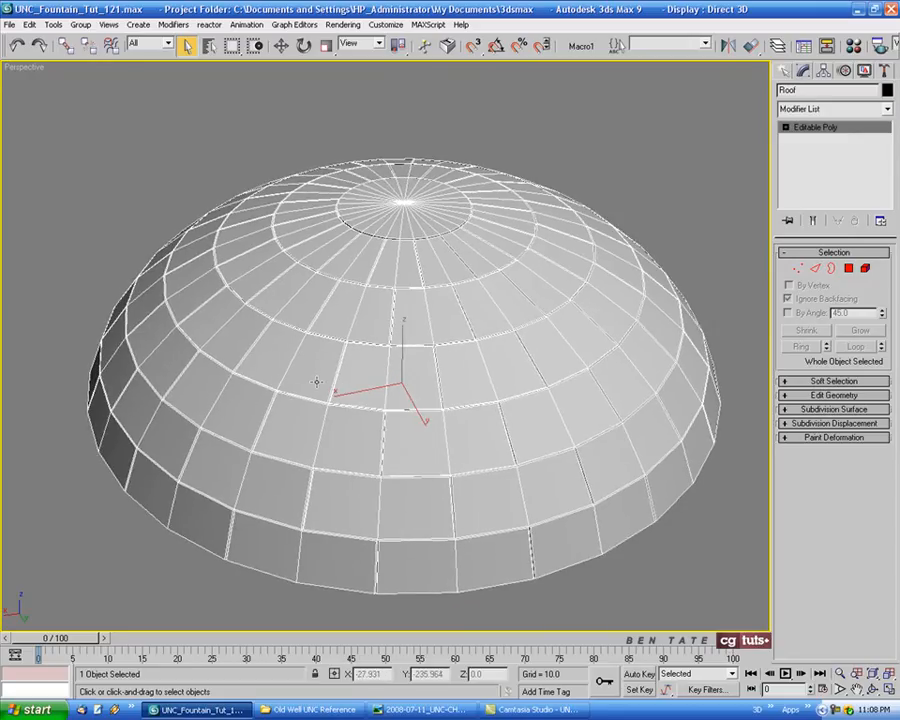
mouse_move(360, 369)
middle_mouse_down()
mouse_move(344, 356)
mouse_move(362, 353)
middle_mouse_up()
key("F4")
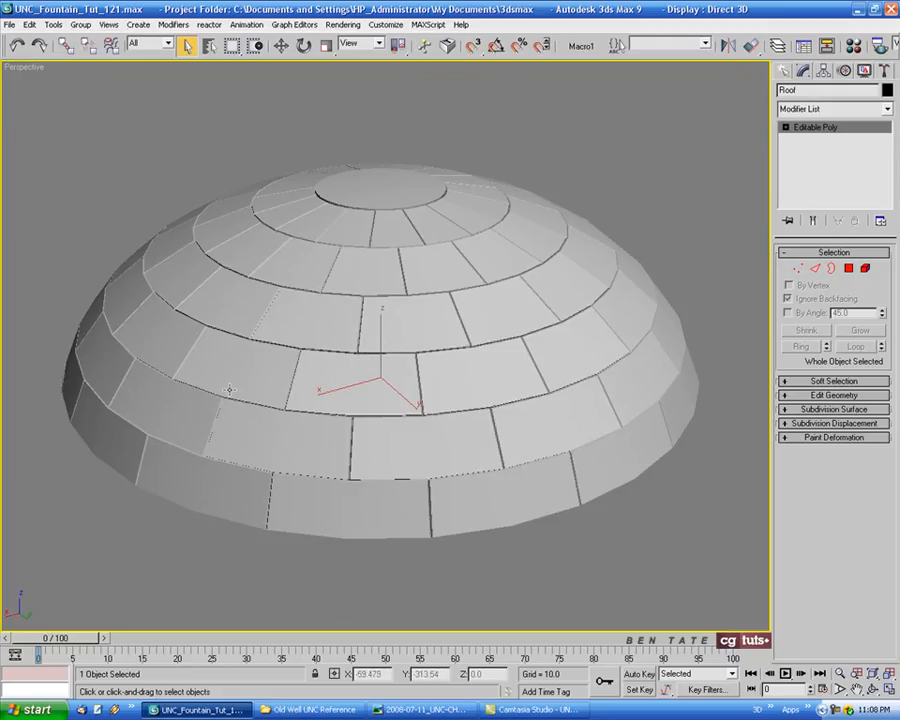
middle_click_drag(229, 389, 199, 308, "alt")
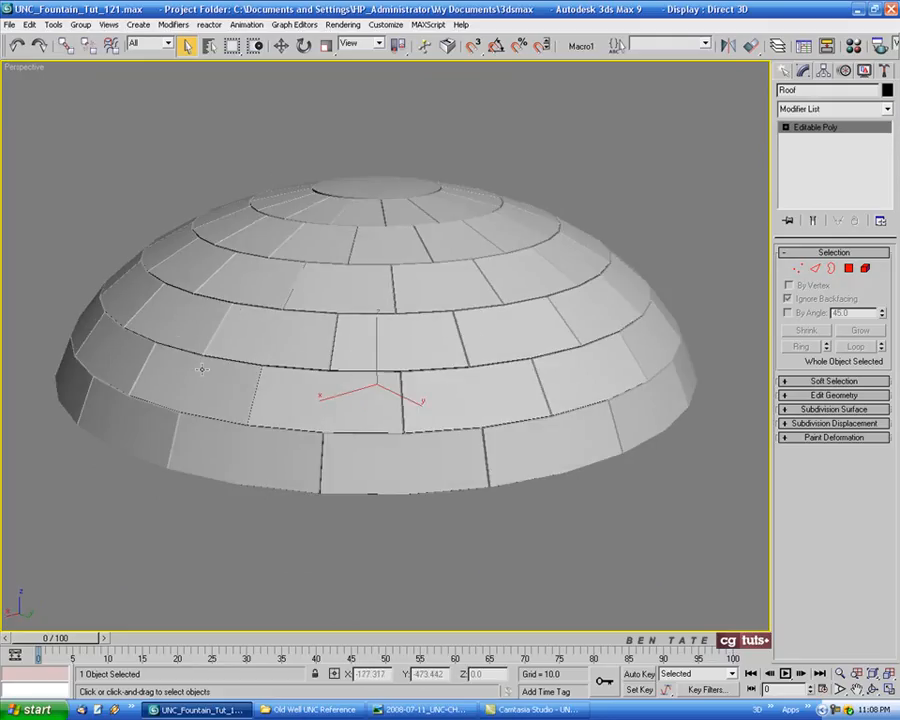
middle_click_drag(487, 397, 538, 348, "alt")
key("F4")
scroll(529, 344, "down", 3)
middle_click_drag(484, 332, 494, 386)
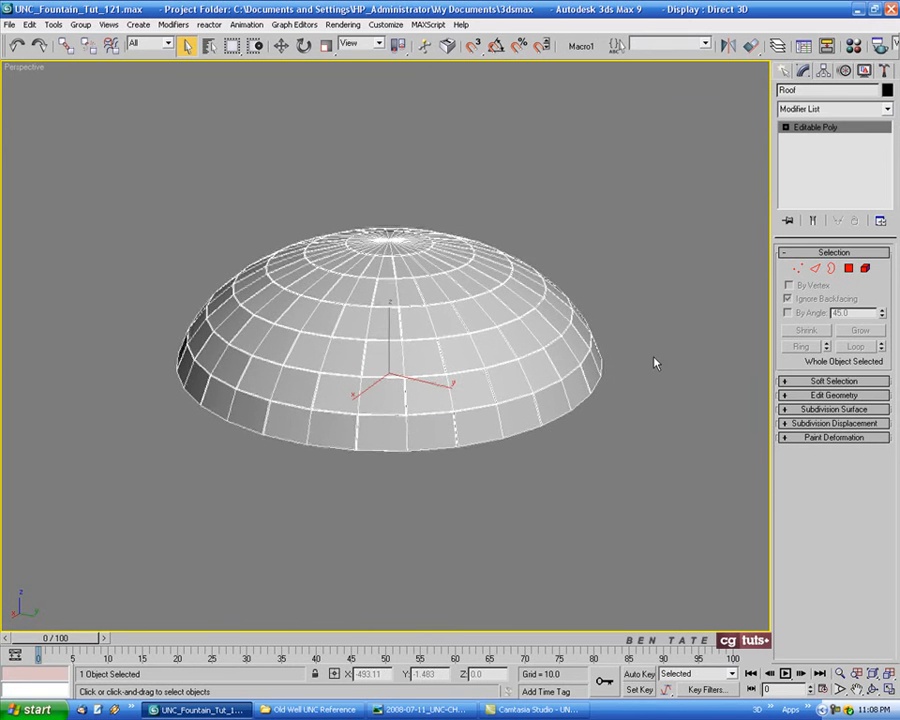
Unhide the rest of the Old Well, deselect the roof and display the whole structure shaded without edged faces.
right_click(631, 339)
left_click(680, 273)
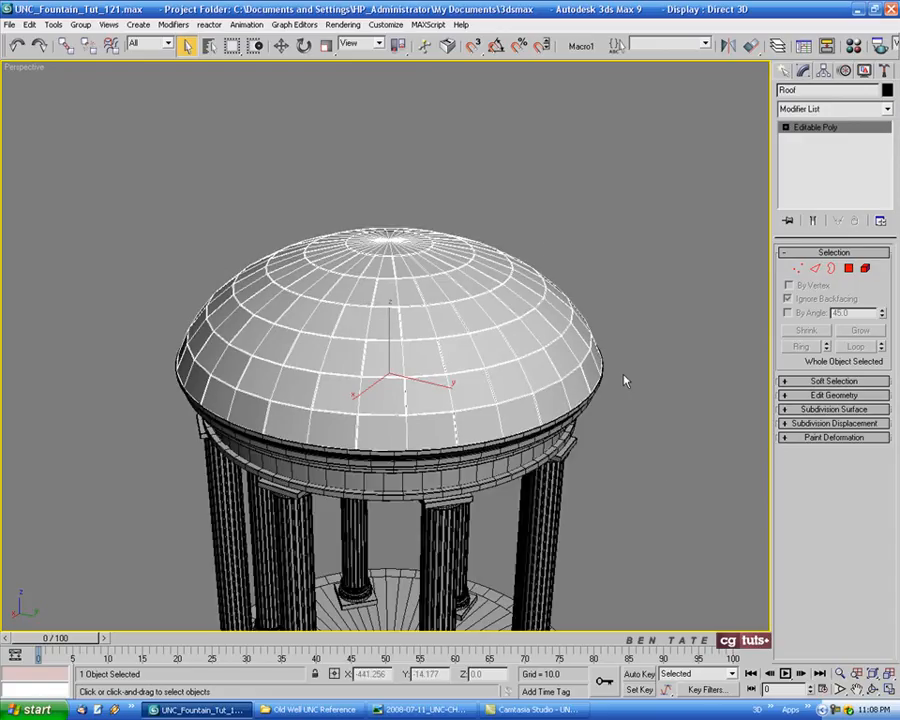
left_click(671, 474)
mouse_move(658, 478)
middle_mouse_down("alt")
mouse_move(666, 449)
mouse_move(619, 414)
mouse_move(567, 394)
mouse_move(486, 386)
mouse_move(577, 389)
mouse_move(592, 428)
mouse_move(539, 392)
mouse_move(495, 390)
mouse_move(679, 412)
mouse_move(659, 458)
mouse_move(637, 396)
mouse_move(595, 395)
mouse_move(649, 392)
mouse_move(645, 380)
mouse_move(647, 400)
mouse_move(637, 368)
mouse_move(638, 377)
middle_mouse_up("alt")
scroll(663, 451, "down", 5)
key("F3")
scroll(562, 387, "up", 4)
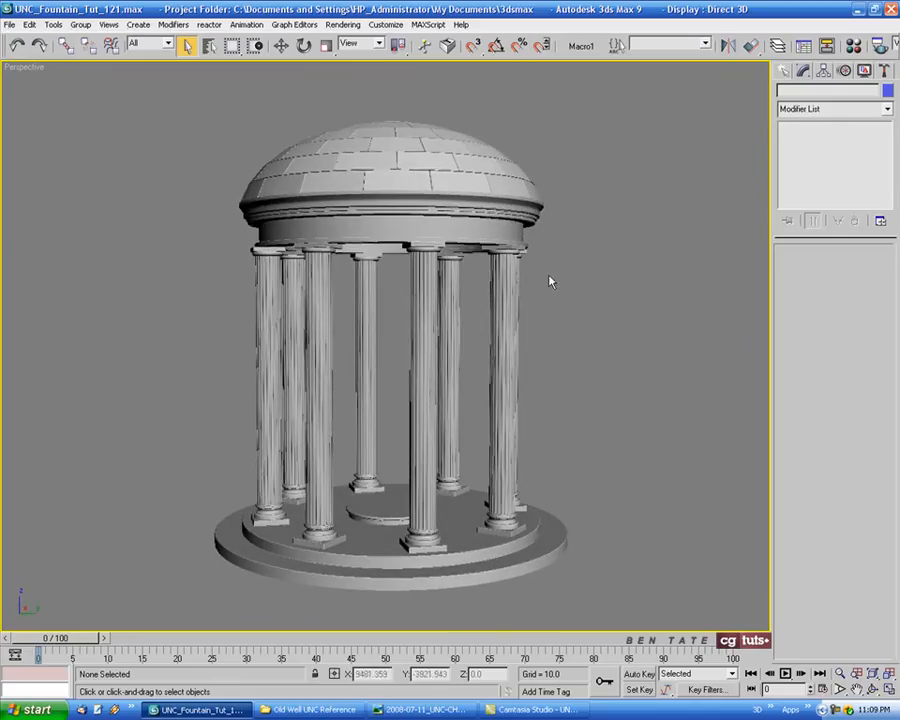